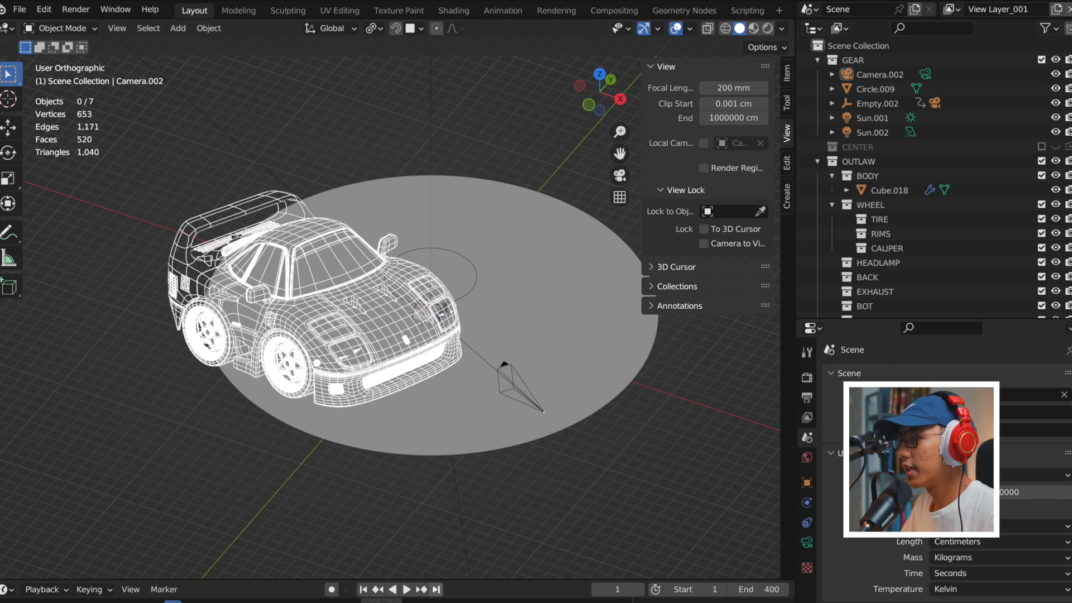
pyautogui.moveTo(271, 600)
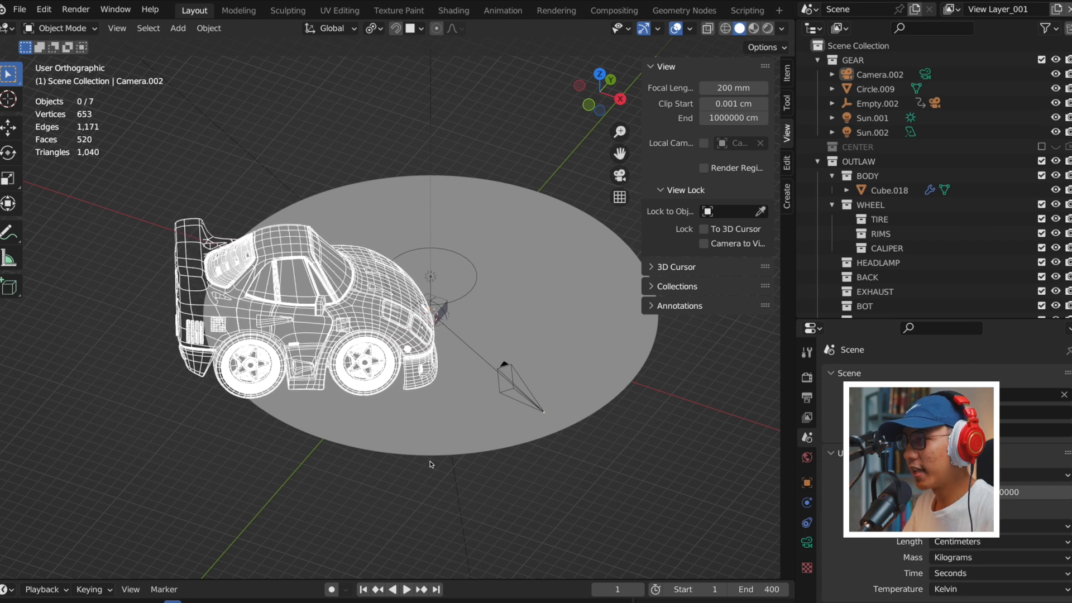
pyautogui.moveTo(345, 598)
pyautogui.click(307, 594)
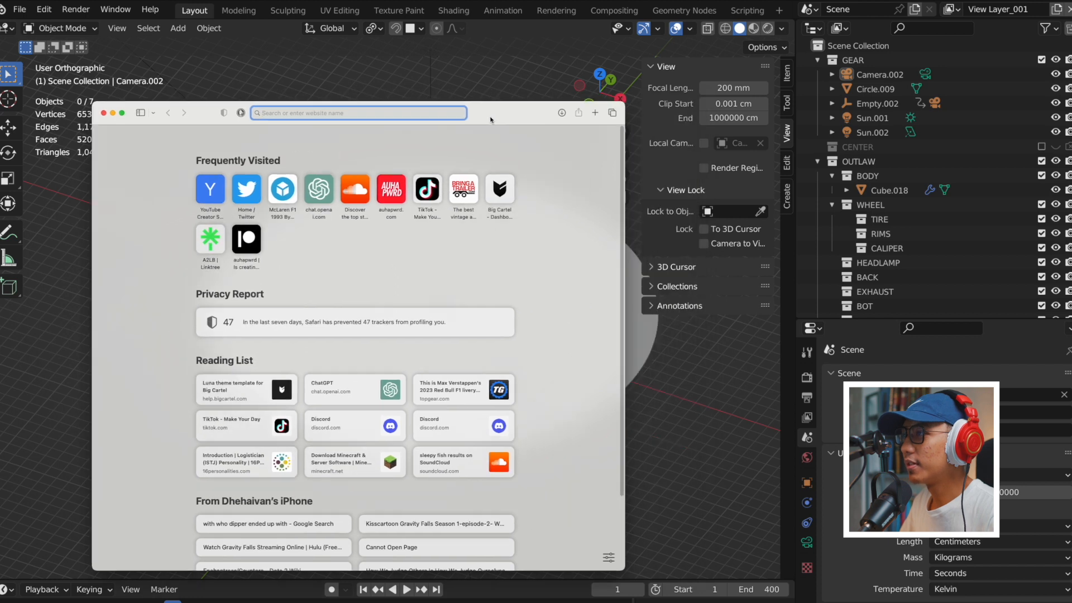
pyautogui.write('gmail')
pyautogui.press('Return')
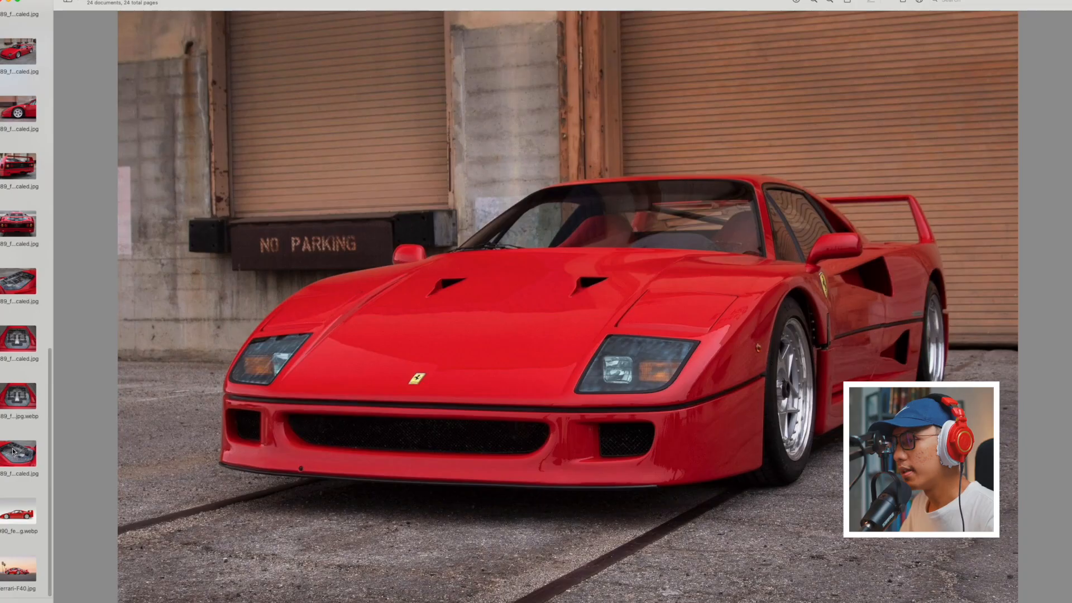
# View the last Ferrari F40 reference photo, showing the car at sunset, and return to the 3D scene.
pyautogui.press('Down')
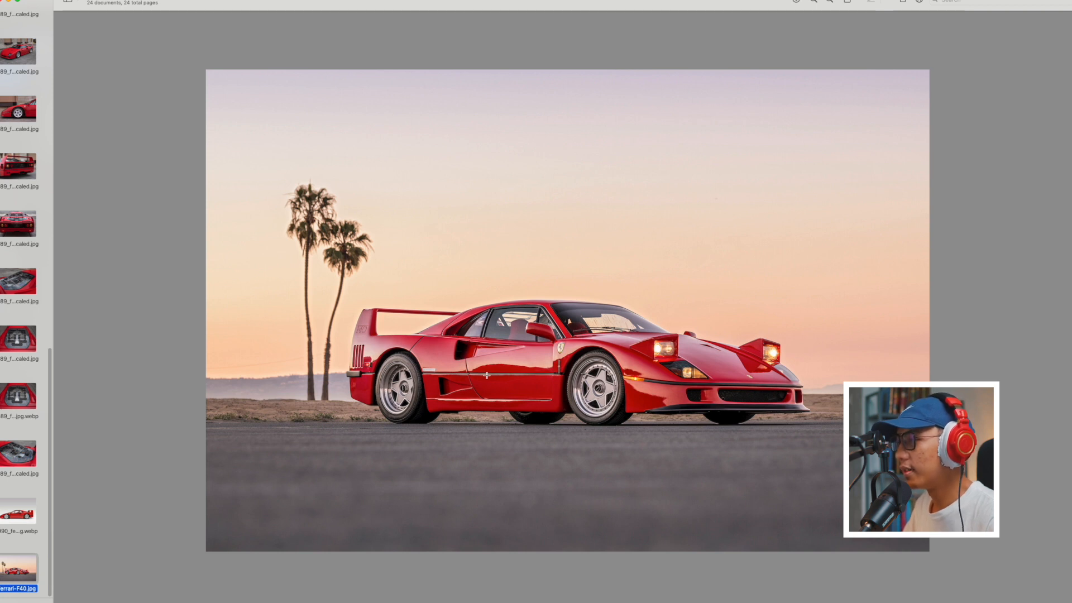
pyautogui.scroll(3, 25, 302)
pyautogui.click(7, 2)
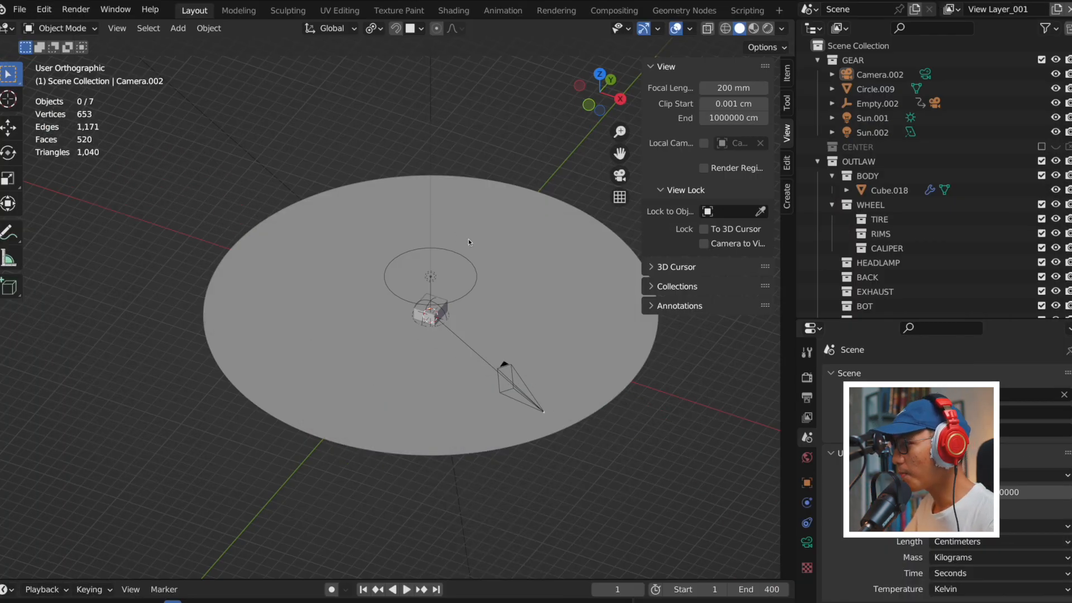
# Open 2.blend from folder 1 inside the Ferrari F40 project folder.
pyautogui.click(20, 9)
pyautogui.click(33, 41)
pyautogui.click(473, 339)
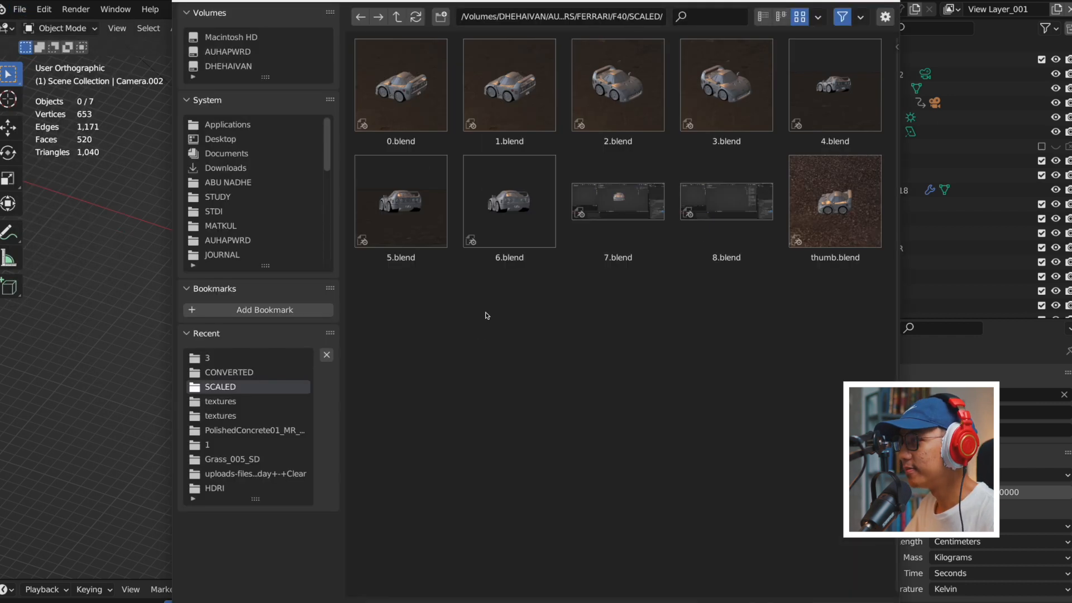
pyautogui.click(397, 16)
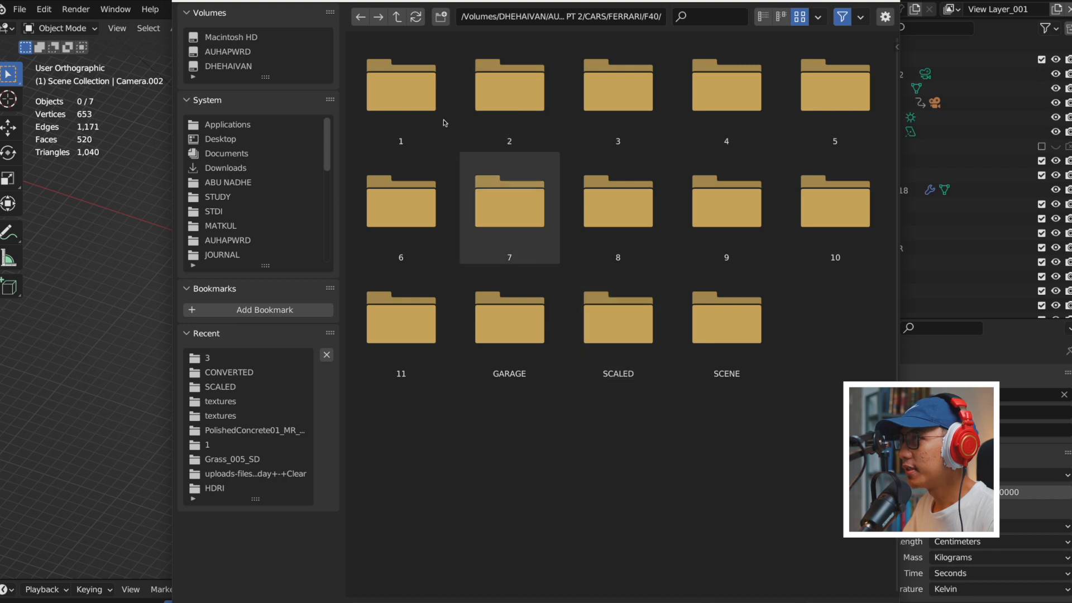
pyautogui.click(397, 16)
pyautogui.doubleClick(391, 114)
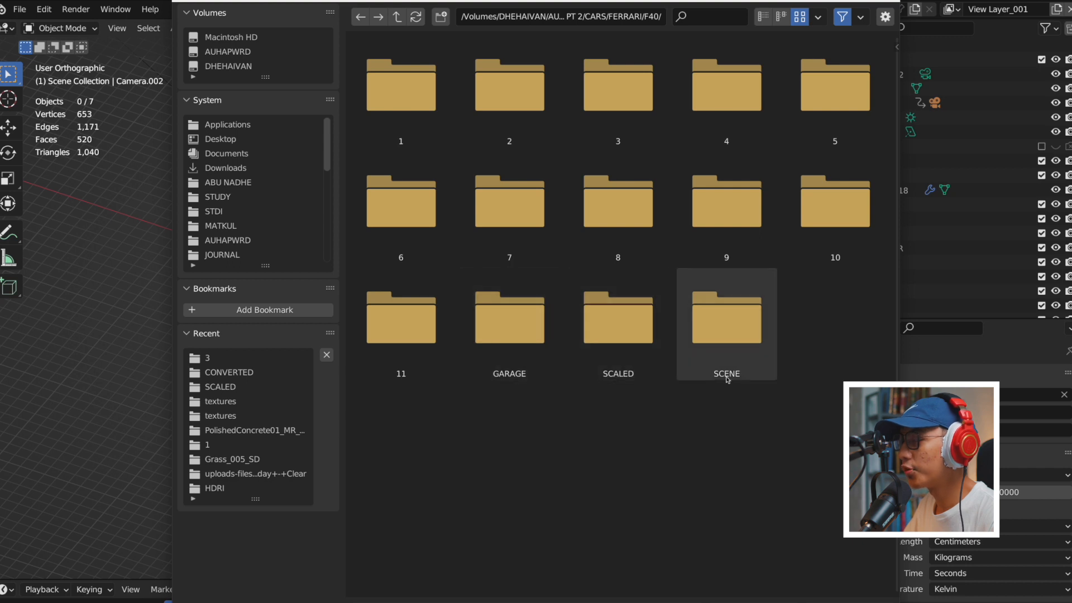
pyautogui.doubleClick(419, 111)
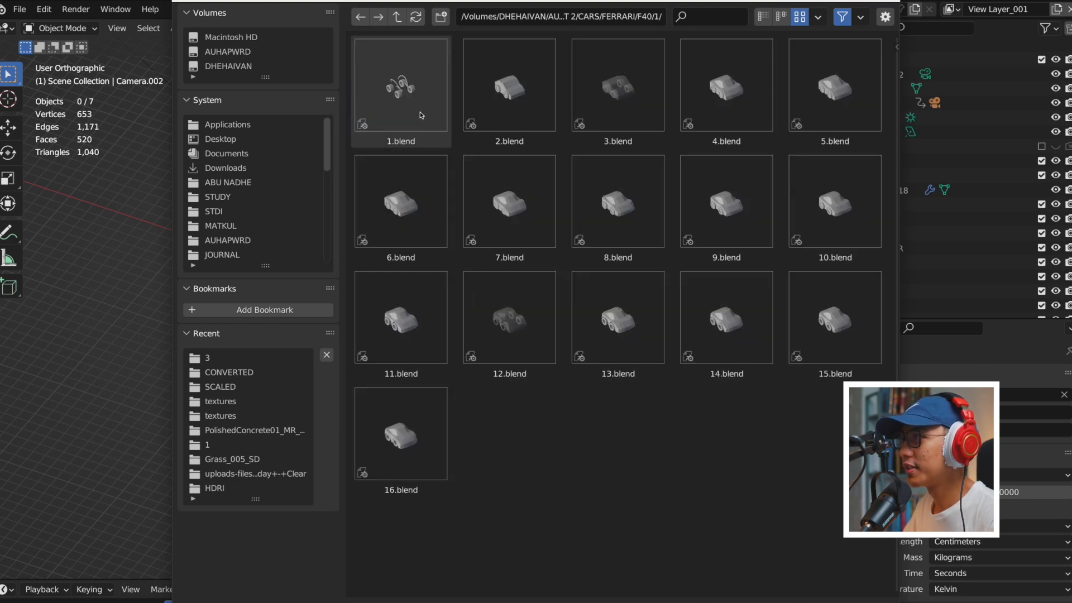
pyautogui.doubleClick(520, 112)
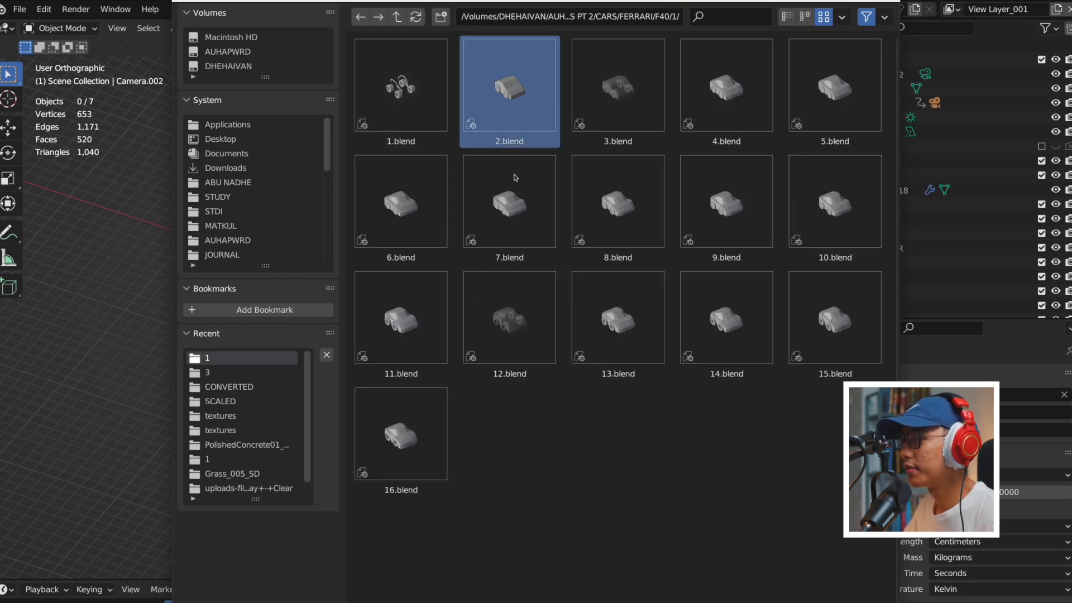
# Examine the blocked-out car body and its tires in perspective and in the right side view.
pyautogui.scroll(-3, 382, 326)
pyautogui.keyDown('shift'); pyautogui.moveTo(338, 327); pyautogui.dragTo(589, 321, button='middle'); pyautogui.keyUp('shift')
pyautogui.scroll(5, 417, 320)
pyautogui.moveTo(416, 320); pyautogui.dragTo(463, 307, button='middle')
pyautogui.scroll(-3, 363, 299)
pyautogui.press('KP_3')
pyautogui.keyDown('shift'); pyautogui.moveTo(520, 334); pyautogui.dragTo(482, 344, button='middle'); pyautogui.keyUp('shift')
pyautogui.scroll(1, 482, 344)
# Switch to Preview, bring up the F40 side photo and frame the body and the cabin with selection rectangles.
pyautogui.press('super+space')
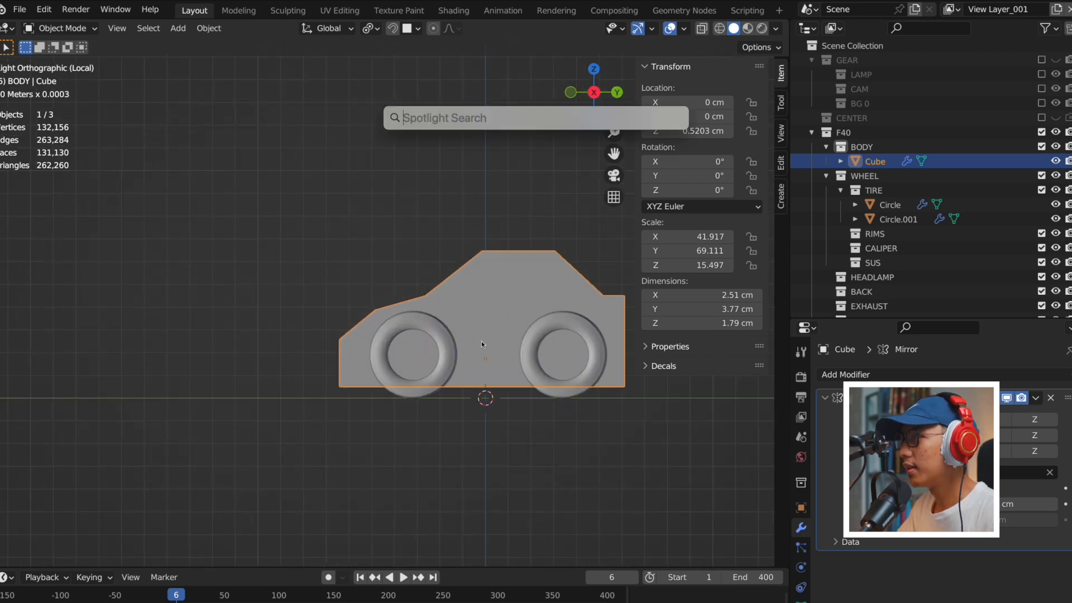
pyautogui.write('press speed')
pyautogui.press('Return')
pyautogui.press('super+space')
pyautogui.write('prev')
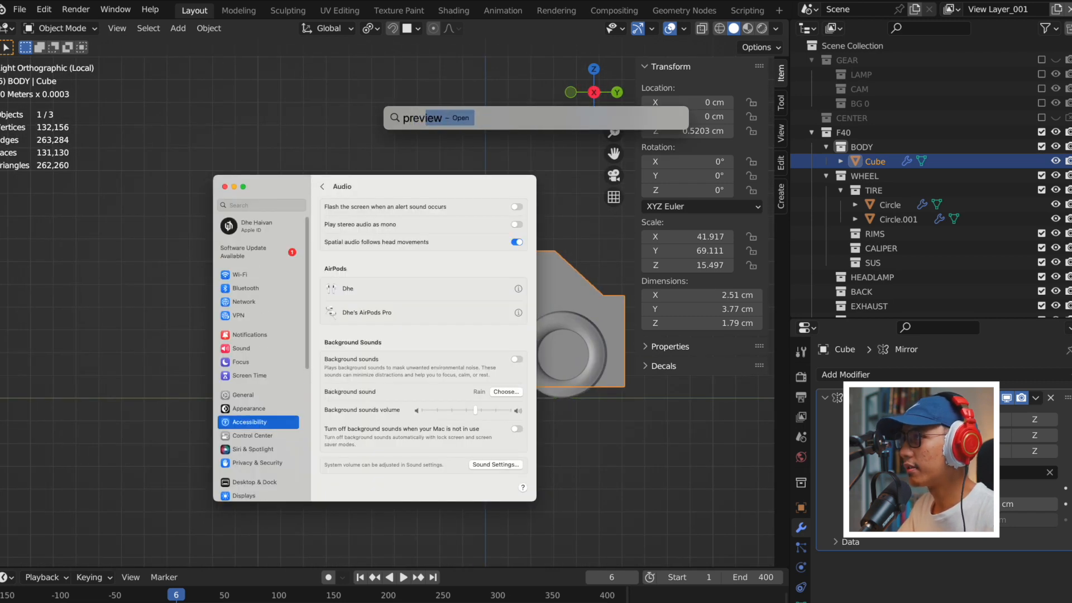
pyautogui.press('Return')
pyautogui.scroll(5, 20, 301)
pyautogui.click(16, 146)
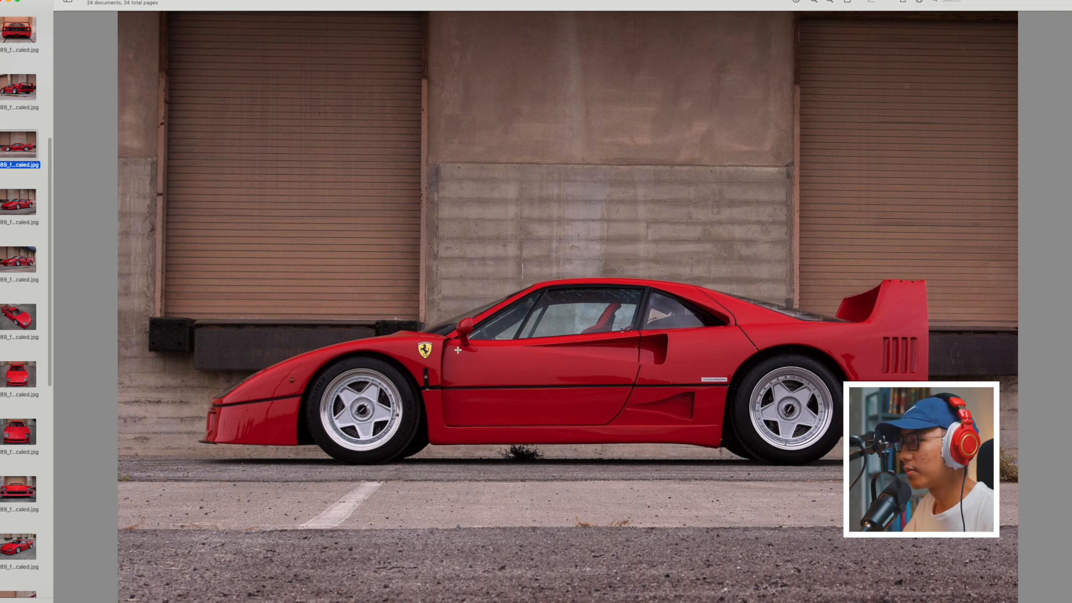
pyautogui.moveTo(207, 316); pyautogui.dragTo(942, 462)
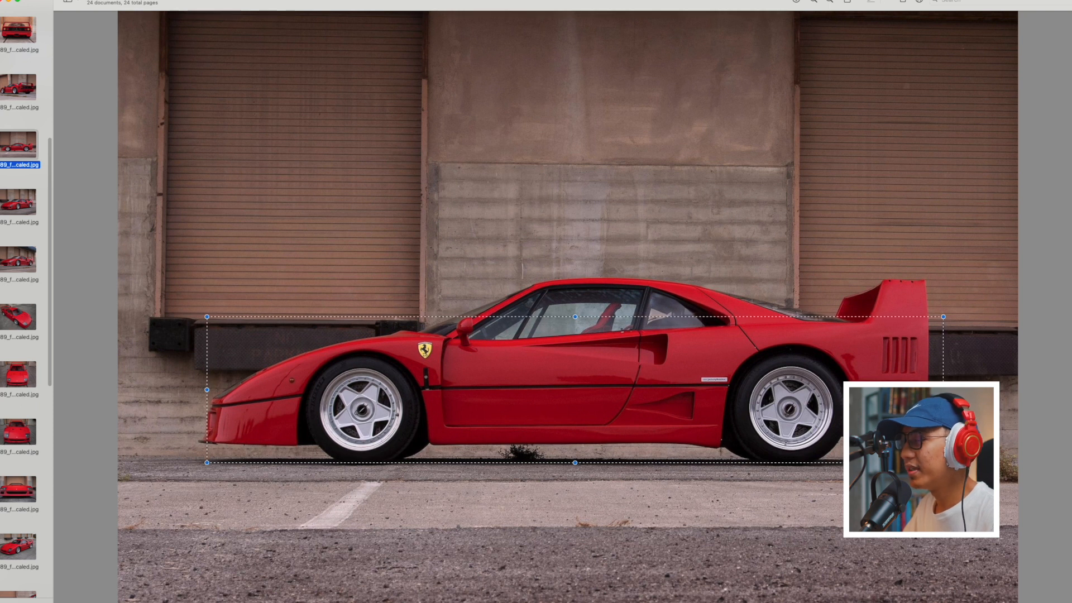
pyautogui.moveTo(413, 242); pyautogui.dragTo(786, 335)
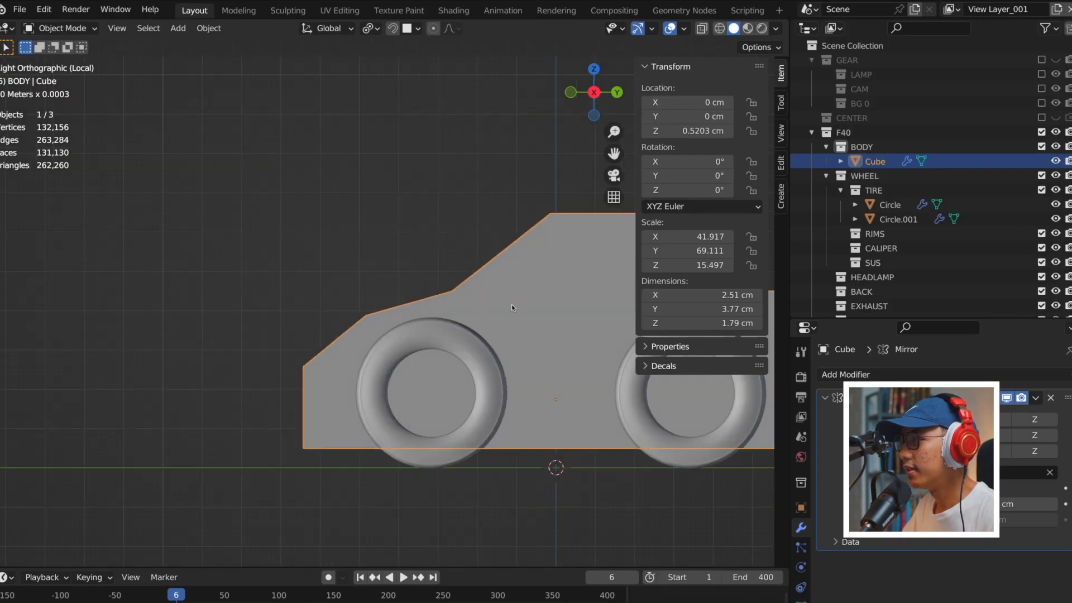
# Move the front tire slightly toward the middle of the car along the Y axis.
pyautogui.scroll(-3, 509, 318)
pyautogui.click(397, 338)
pyautogui.press('g')
pyautogui.press('y')
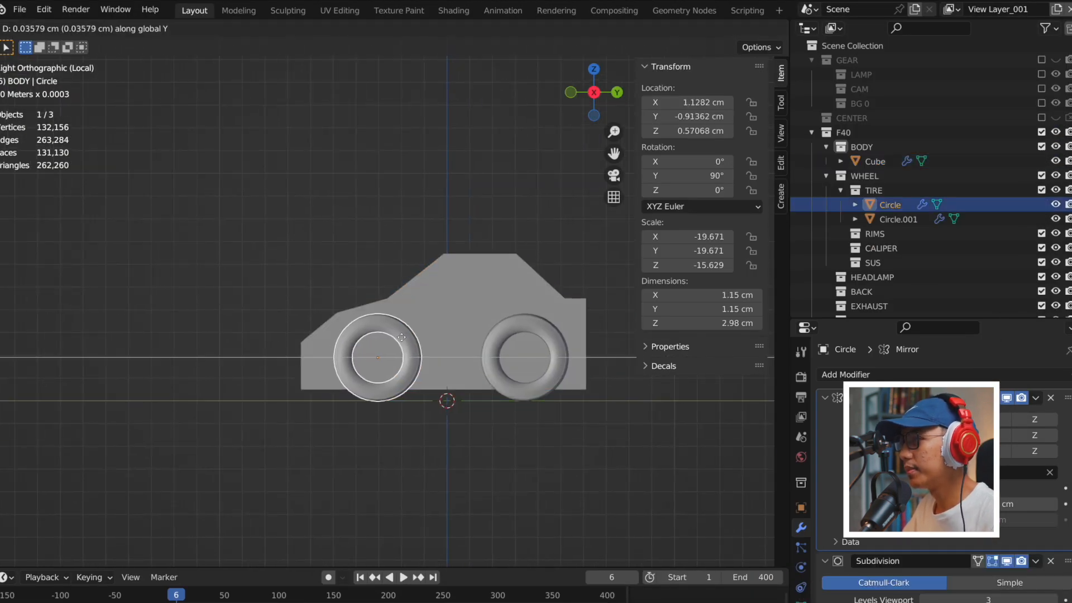
pyautogui.click(389, 327)
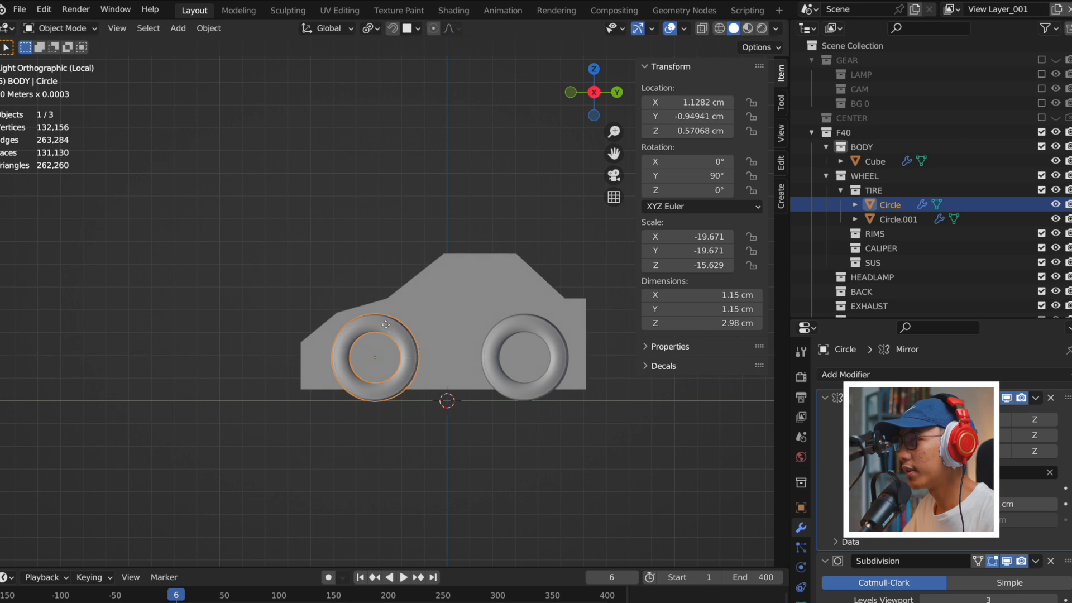
pyautogui.press('g')
pyautogui.press('y')
pyautogui.rightClick(394, 331)
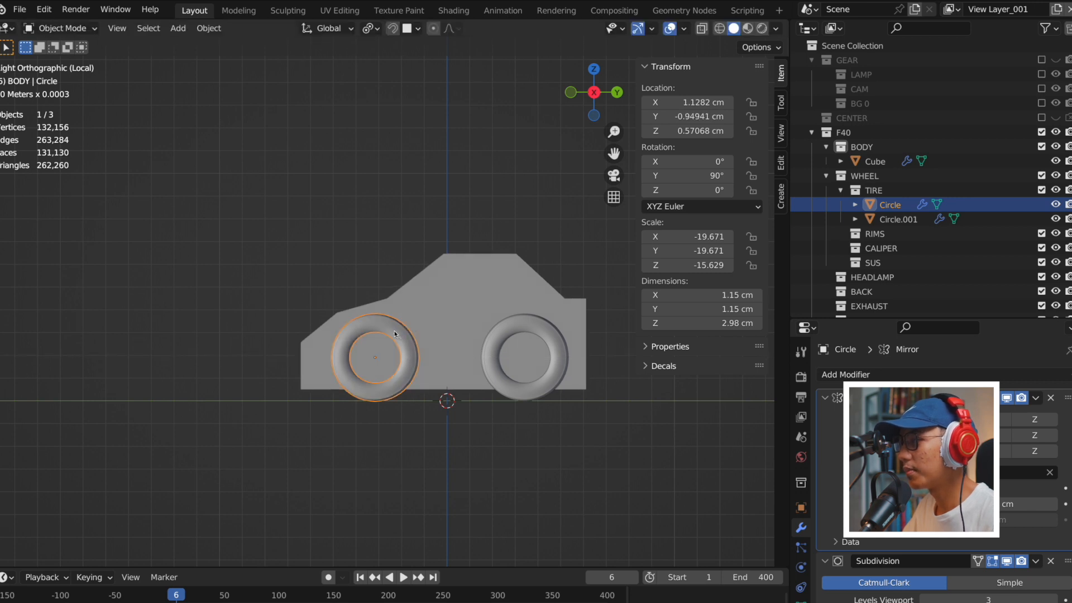
pyautogui.scroll(-1, 397, 339)
pyautogui.moveTo(397, 339); pyautogui.dragTo(426, 342, button='middle')
pyautogui.press('g')
pyautogui.press('y')
pyautogui.click(438, 343)
# Add a horizontal loop cut around the lower part of the car body and slide it down with a factor of 0.534.
pyautogui.press('KP_3')
pyautogui.keyDown('shift'); pyautogui.moveTo(499, 285); pyautogui.dragTo(464, 284, button='middle'); pyautogui.keyUp('shift')
pyautogui.click(463, 283)
pyautogui.scroll(5, 463, 283)
pyautogui.press('Tab')
pyautogui.hotkey('alt', 'z')
pyautogui.keyDown('shift'); pyautogui.moveTo(612, 407); pyautogui.dragTo(412, 379, button='middle'); pyautogui.keyUp('shift')
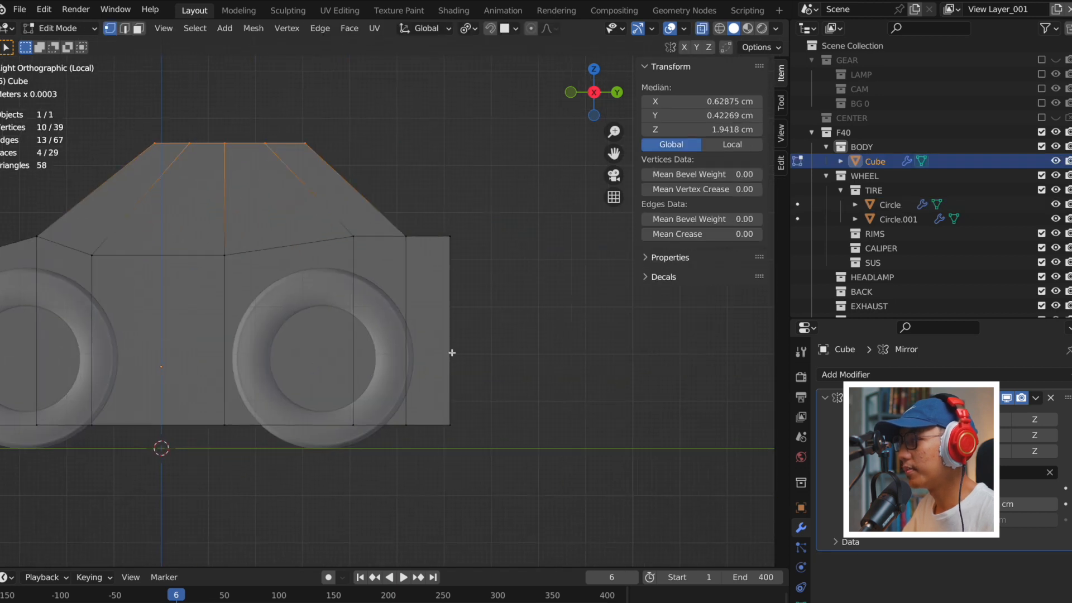
pyautogui.hotkey('ctrl', 'r')
pyautogui.click(454, 346)
pyautogui.rightClick(454, 346)
pyautogui.press('g')
pyautogui.press('g')
pyautogui.click(467, 363)
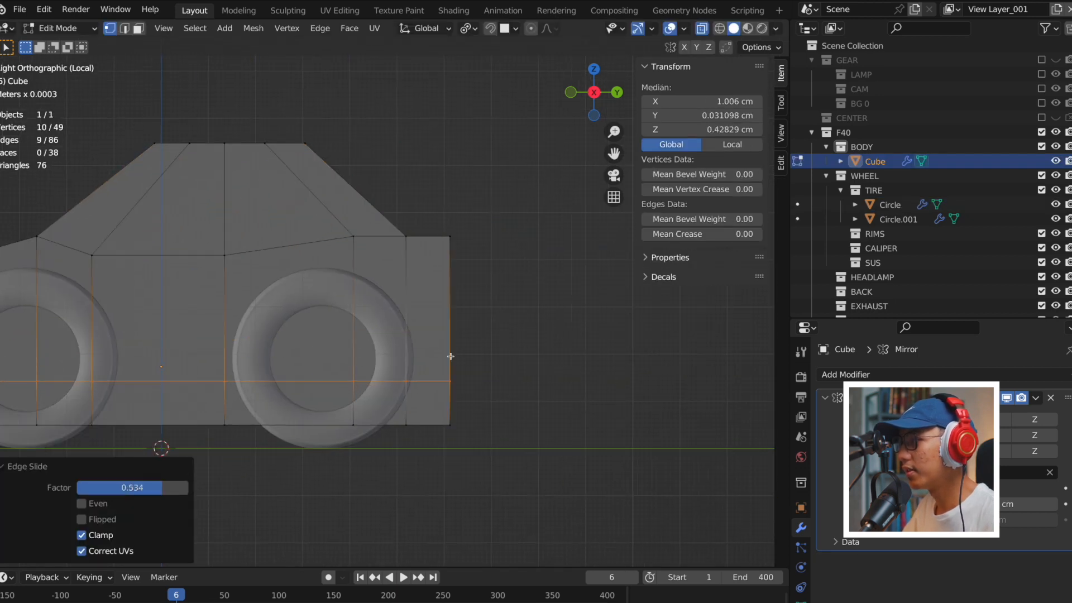
# Pull the loop's rear edge backward along Y until the body is about 4.01 cm long.
pyautogui.click(447, 290)
pyautogui.press('g')
pyautogui.press('y')
pyautogui.click(486, 351)
pyautogui.press('Tab')
pyautogui.scroll(-5, 497, 366)
# Check the shape of the car's tail on the F40 side photo in Preview.
pyautogui.moveTo(747, 596)
pyautogui.click(835, 596)
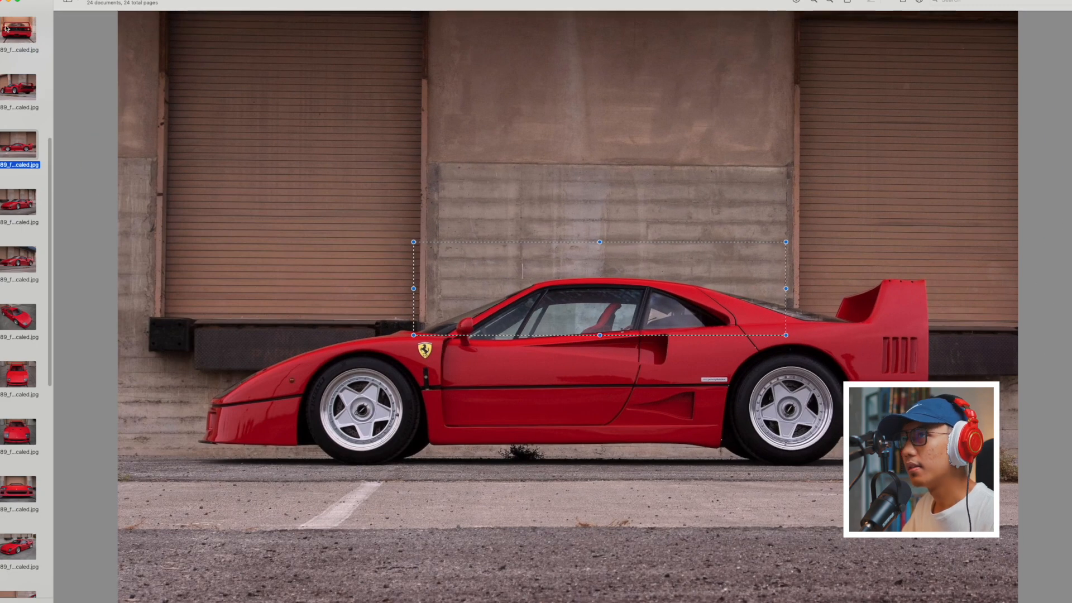
pyautogui.click(6, 2)
# Undo the backward move of the car body's rear edge.
pyautogui.click(268, 218)
pyautogui.keyDown('shift'); pyautogui.moveTo(350, 292); pyautogui.dragTo(468, 299, button='middle'); pyautogui.keyUp('shift')
pyautogui.click(430, 297)
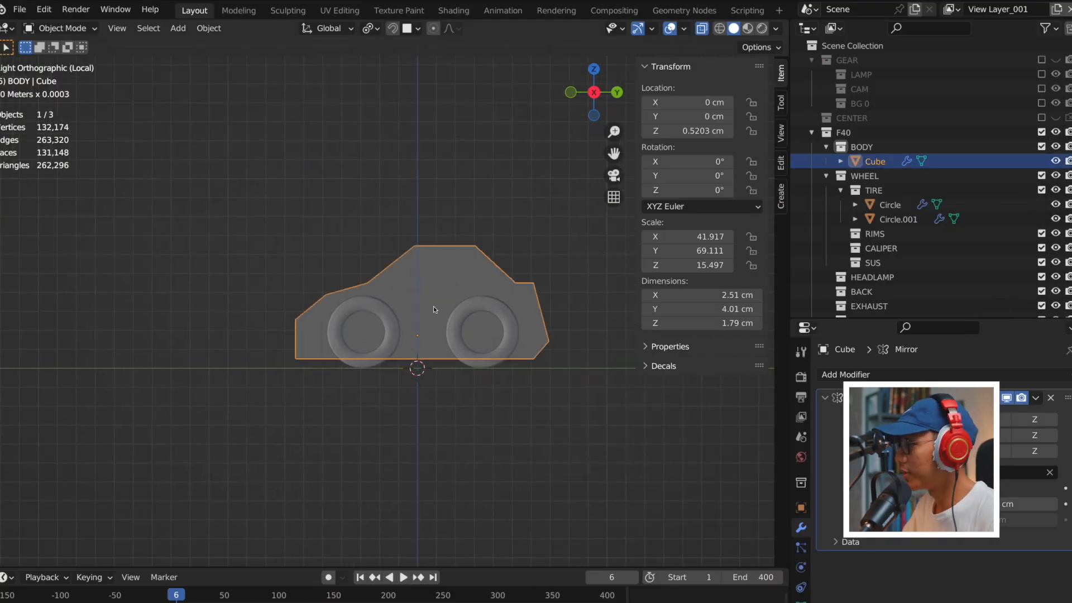
pyautogui.scroll(5, 446, 312)
pyautogui.press('Tab')
pyautogui.scroll(-3, 458, 338)
pyautogui.hotkey('ctrl', 'z')
pyautogui.hotkey('ctrl', 'z')
pyautogui.hotkey('ctrl', 'z')
pyautogui.hotkey('ctrl', 'z')
pyautogui.hotkey('ctrl', 'z')
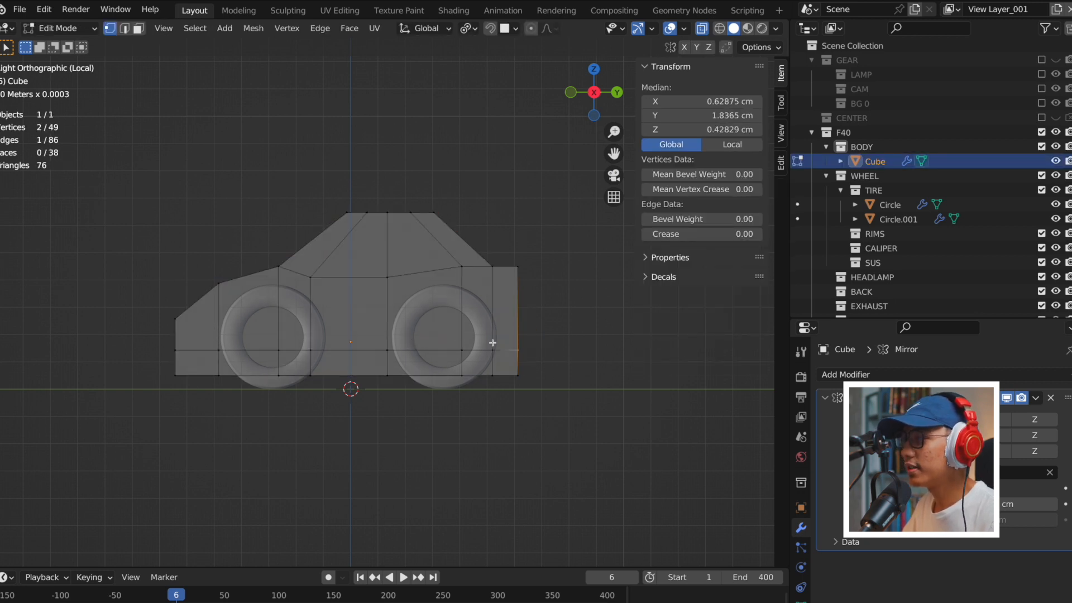
# Add a second horizontal loop cut just above the first and select the rear vertices of both loops.
pyautogui.hotkey('ctrl', 'r')
pyautogui.click(493, 332)
pyautogui.click(510, 348)
pyautogui.moveTo(505, 320); pyautogui.dragTo(547, 355)
# Try pulling the selected rear vertices about 0.08 cm backward along the Y axis.
pyautogui.press('g')
pyautogui.press('y')
pyautogui.click(551, 351)
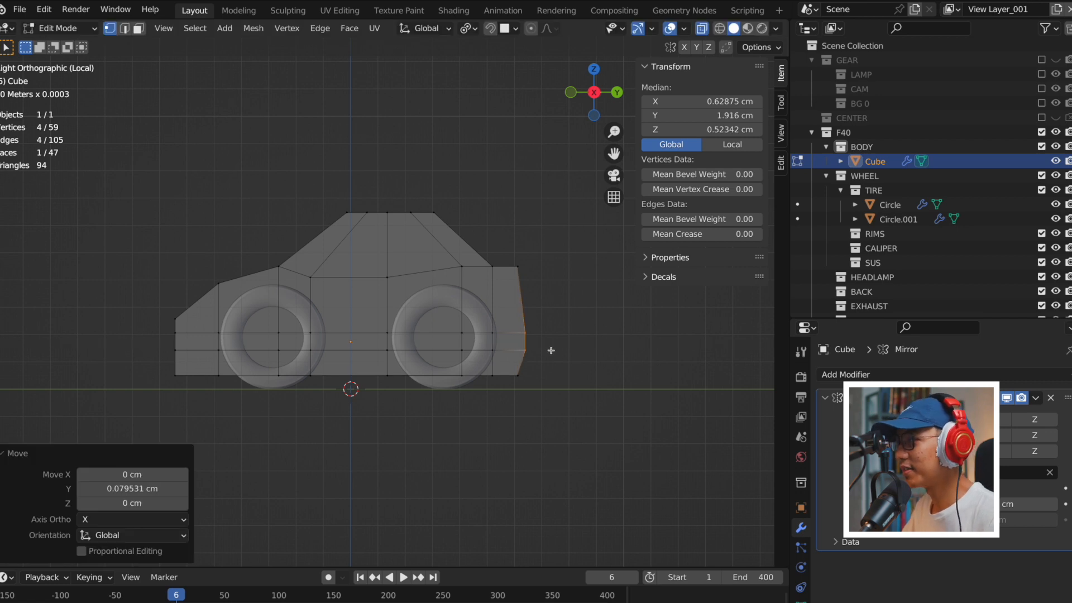
pyautogui.hotkey('ctrl', 'z')
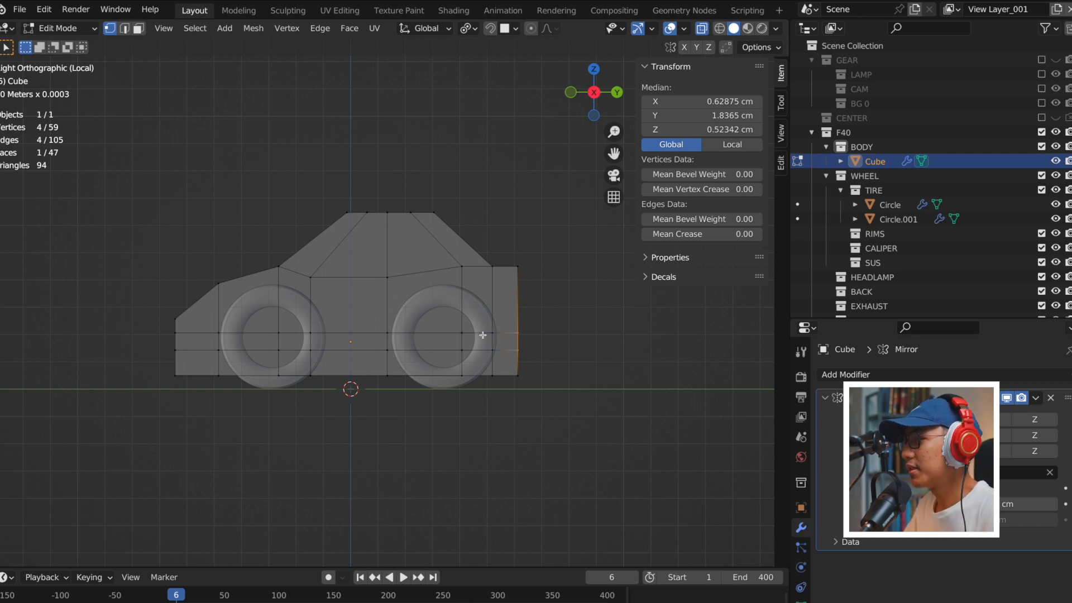
# Return to Object Mode and open 3.blend from the same folder.
pyautogui.press('ctrl+KP_3')
pyautogui.press('Tab')
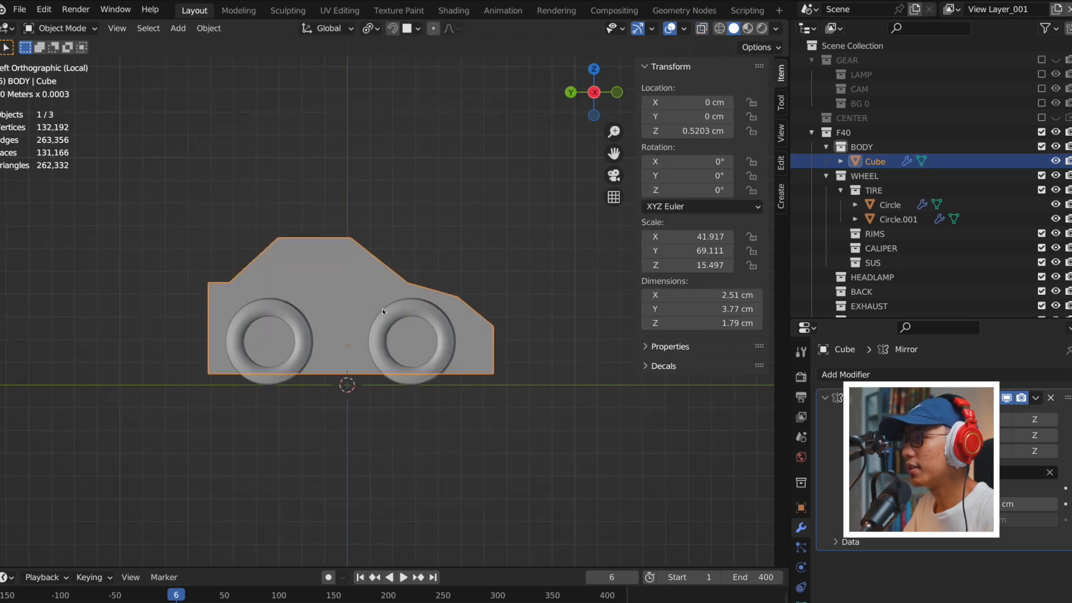
pyautogui.press('KP_3')
pyautogui.click(174, 191)
pyautogui.click(20, 10)
pyautogui.click(36, 41)
pyautogui.click(471, 338)
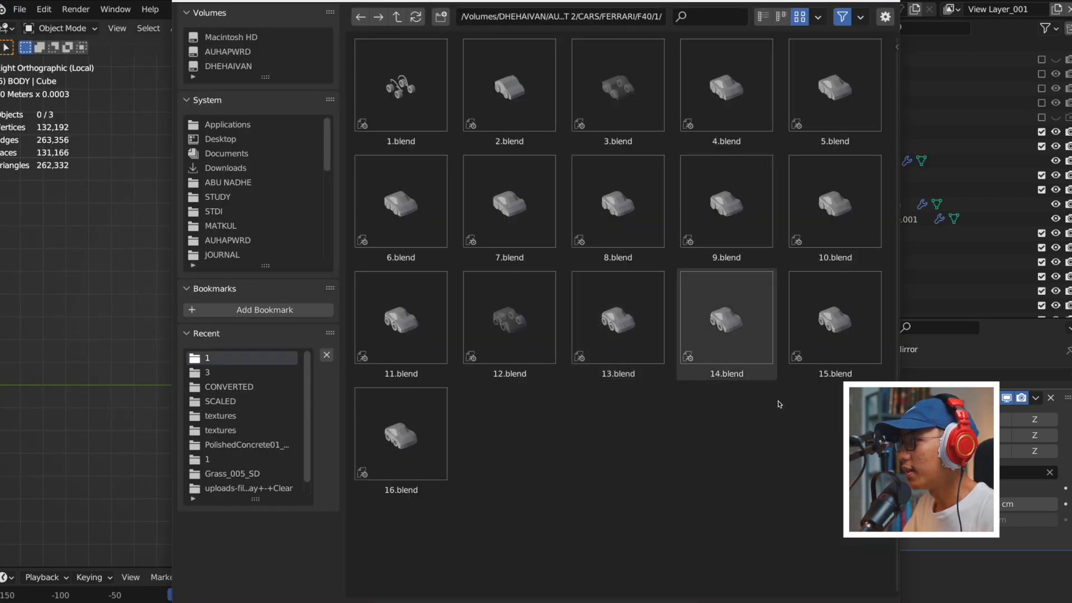
pyautogui.doubleClick(619, 103)
# Examine the car body's mesh in Edit Mode with X-ray from the right side, selecting the front beltline vertex of the door.
pyautogui.scroll(8, 370, 344)
pyautogui.scroll(-4, 457, 349)
pyautogui.press('Tab')
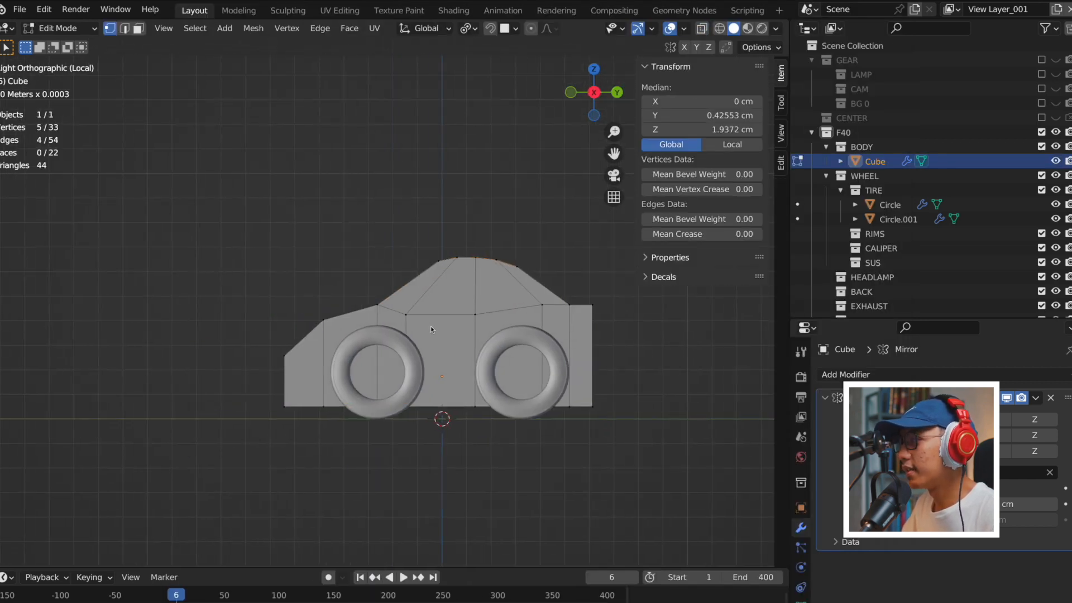
pyautogui.moveTo(421, 320); pyautogui.dragTo(340, 334, button='middle')
pyautogui.press('KP_3')
pyautogui.scroll(4, 446, 329)
pyautogui.hotkey('alt', 'z')
pyautogui.click(422, 327)
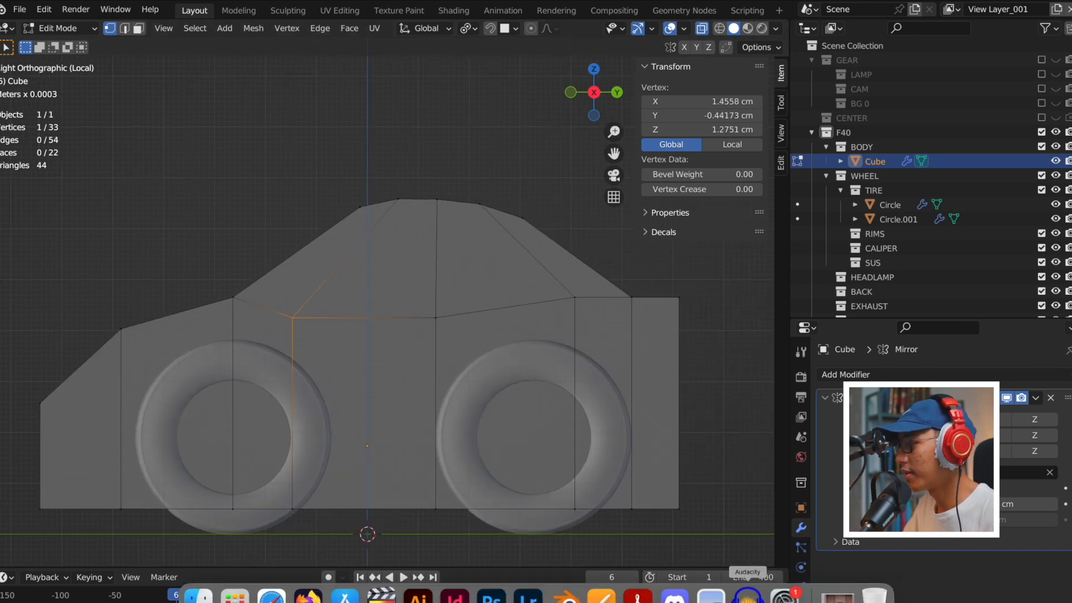
# Look through the front three-quarter and front photos of the F40 in Preview.
pyautogui.click(717, 591)
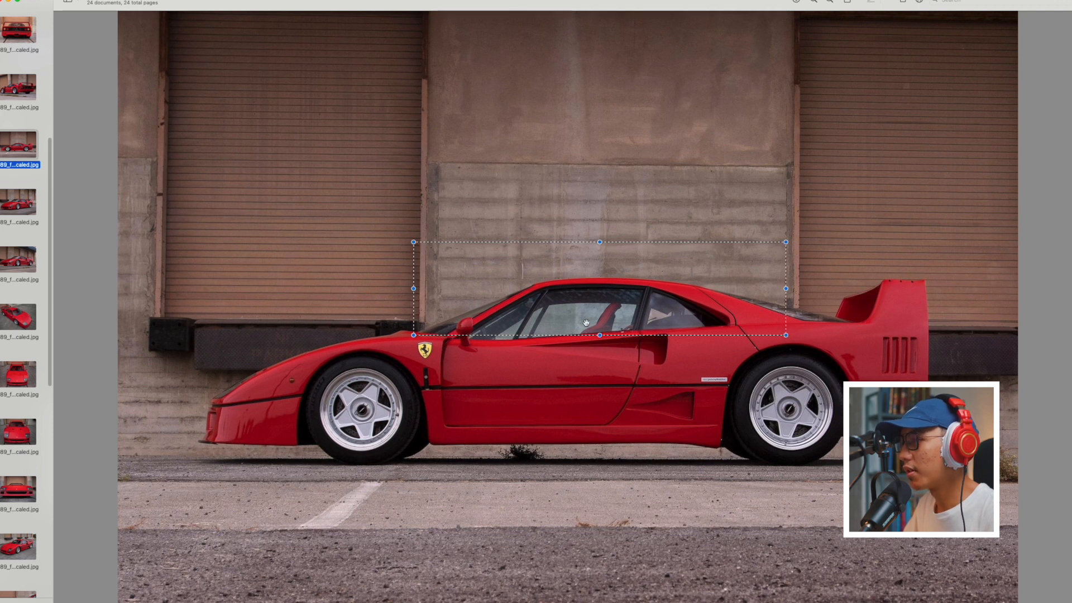
pyautogui.press('Down')
pyautogui.press('Down')
pyautogui.scroll(-5, 23, 329)
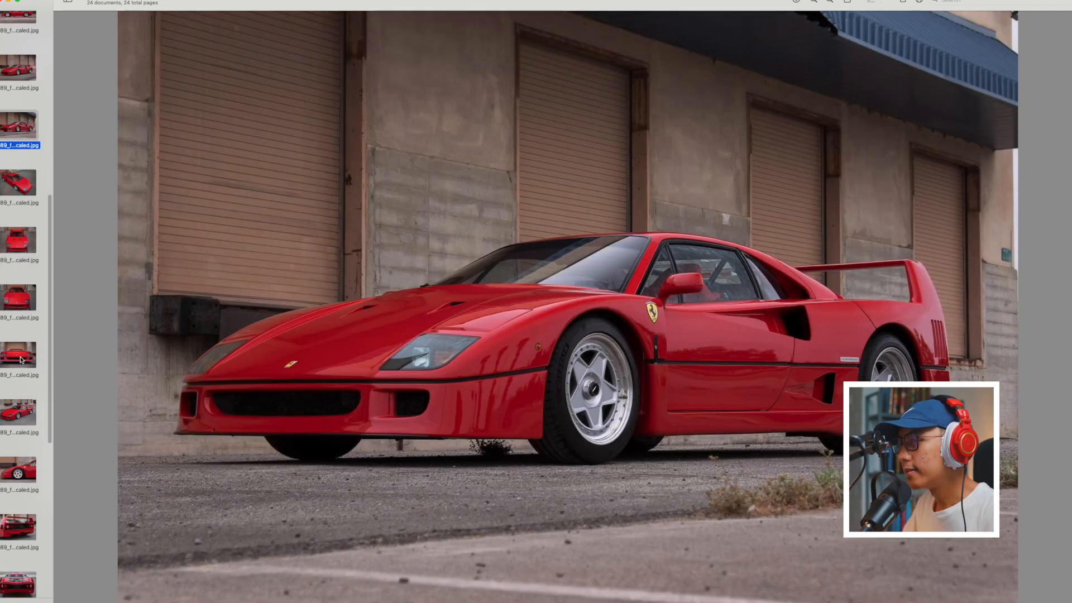
pyautogui.click(18, 365)
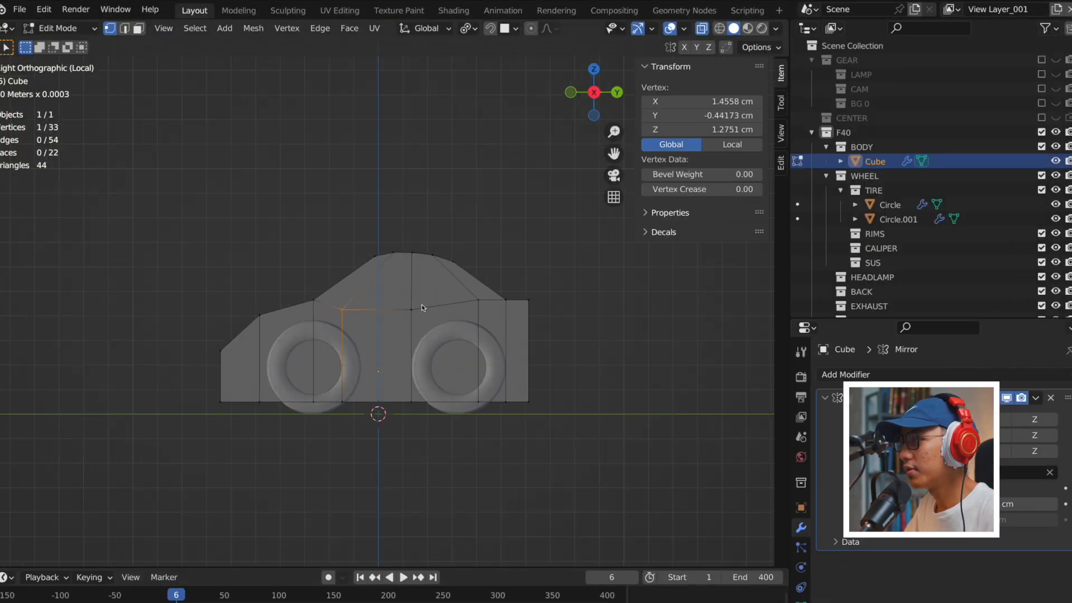
# Return the car body to Object Mode with X-ray off and open 4.blend from the same folder.
pyautogui.moveTo(421, 303); pyautogui.dragTo(516, 314, button='middle')
pyautogui.click(445, 228)
pyautogui.hotkey('alt', 'z')
pyautogui.click(22, 9)
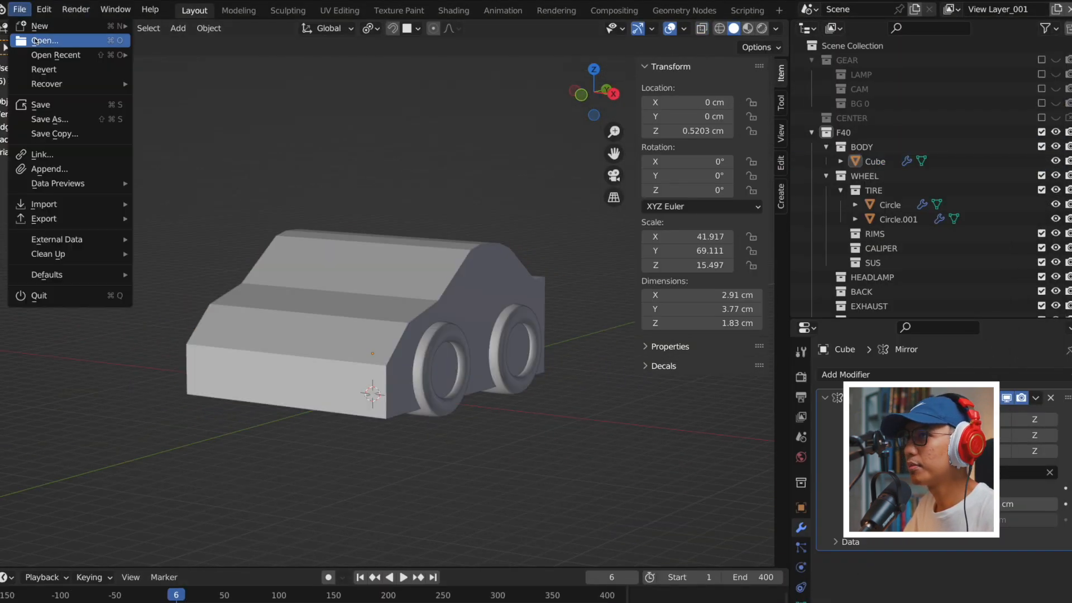
pyautogui.click(35, 41)
pyautogui.click(466, 335)
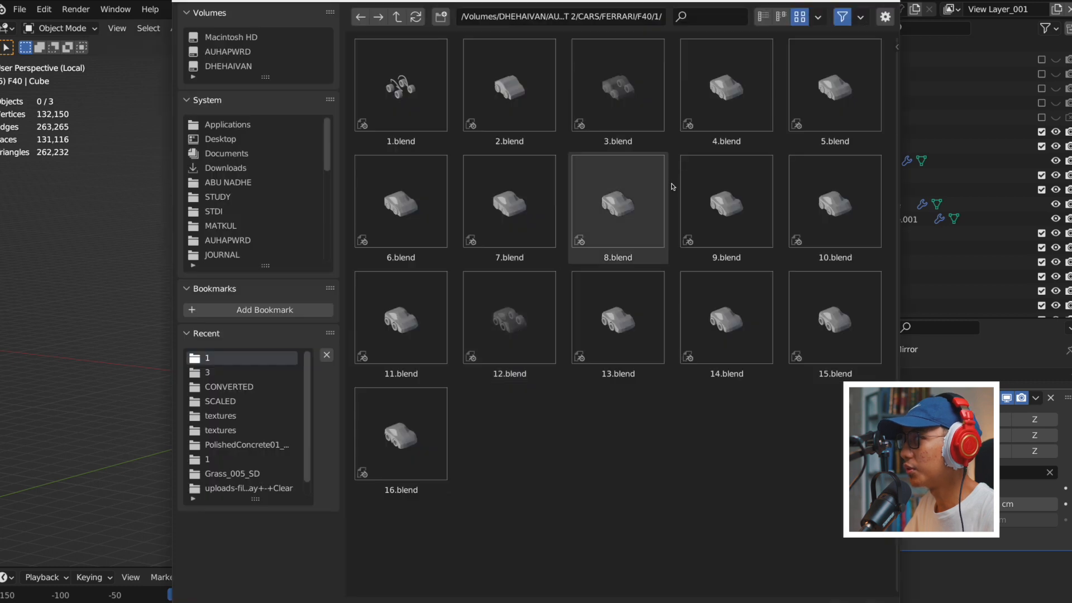
pyautogui.click(705, 144)
pyautogui.scroll(5, 443, 361)
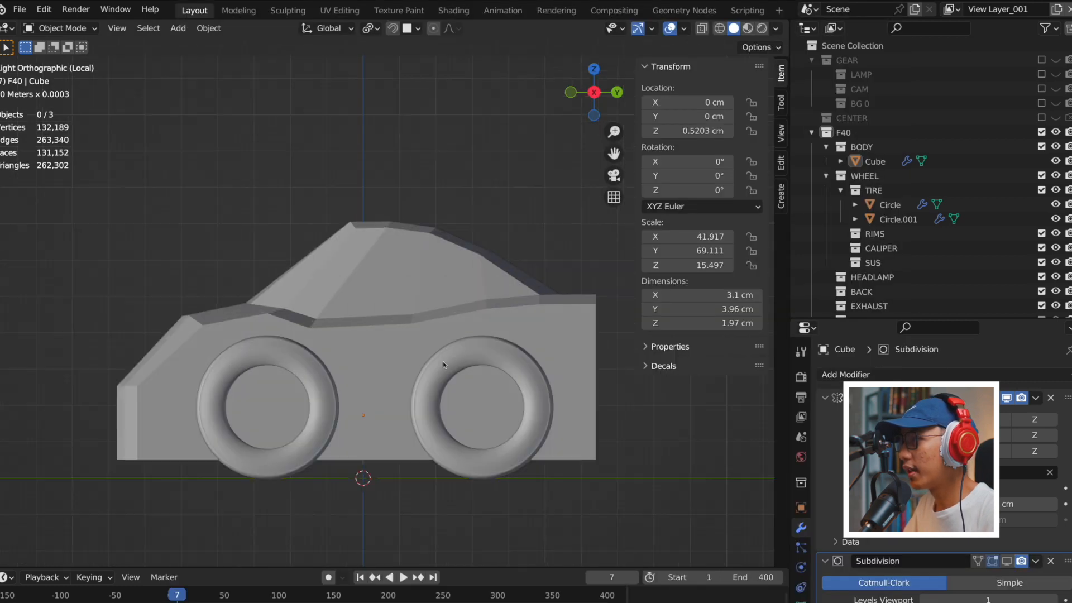
# Enter Edit Mode on the car body and bring up its mesh from above.
pyautogui.scroll(-6, 447, 318)
pyautogui.click(407, 314)
pyautogui.moveTo(406, 314); pyautogui.dragTo(374, 326, button='middle')
pyautogui.scroll(3, 435, 359)
pyautogui.scroll(-3, 417, 352)
pyautogui.moveTo(481, 322); pyautogui.dragTo(279, 363, button='middle')
pyautogui.press('Tab')
pyautogui.moveTo(437, 372); pyautogui.dragTo(540, 371, button='middle')
pyautogui.press('KP_7')
pyautogui.scroll(3, 504, 285)
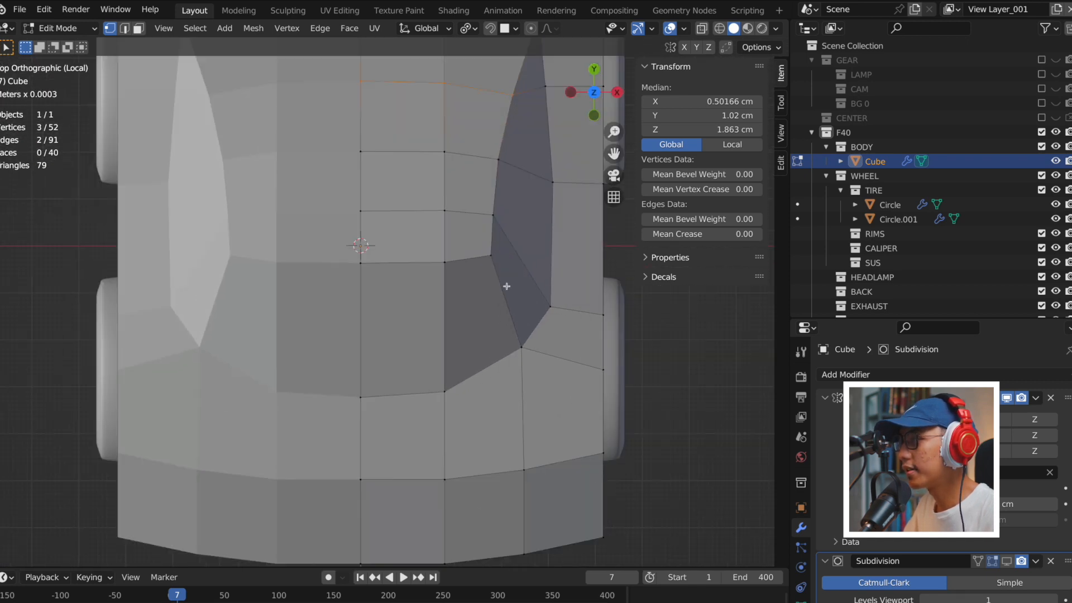
# Relax the run of vertices along the side window's lower edge, from front corner to rear corner, with LoopTools.
pyautogui.keyDown('shift'); pyautogui.moveTo(539, 335); pyautogui.dragTo(495, 406, button='middle'); pyautogui.keyUp('shift')
pyautogui.click(495, 407)
pyautogui.scroll(-2, 498, 389)
pyautogui.keyDown('ctrl'); pyautogui.click(463, 159); pyautogui.keyUp('ctrl')
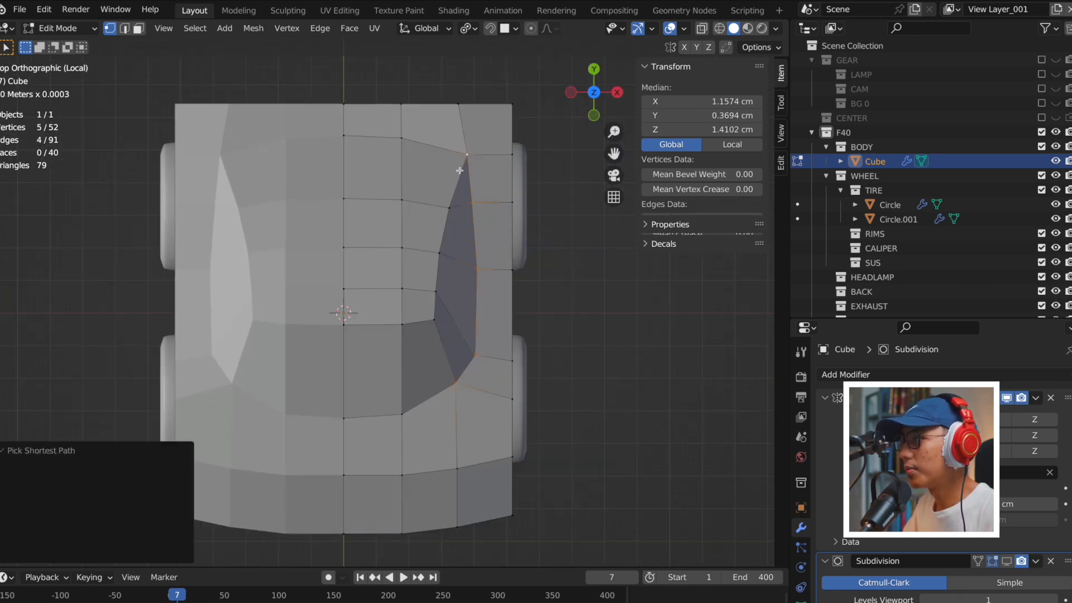
pyautogui.keyDown('shift'); pyautogui.moveTo(520, 220); pyautogui.dragTo(507, 232, button='middle'); pyautogui.keyUp('shift')
pyautogui.hotkey('alt', 'z')
pyautogui.rightClick(588, 153)
pyautogui.rightClick(505, 259)
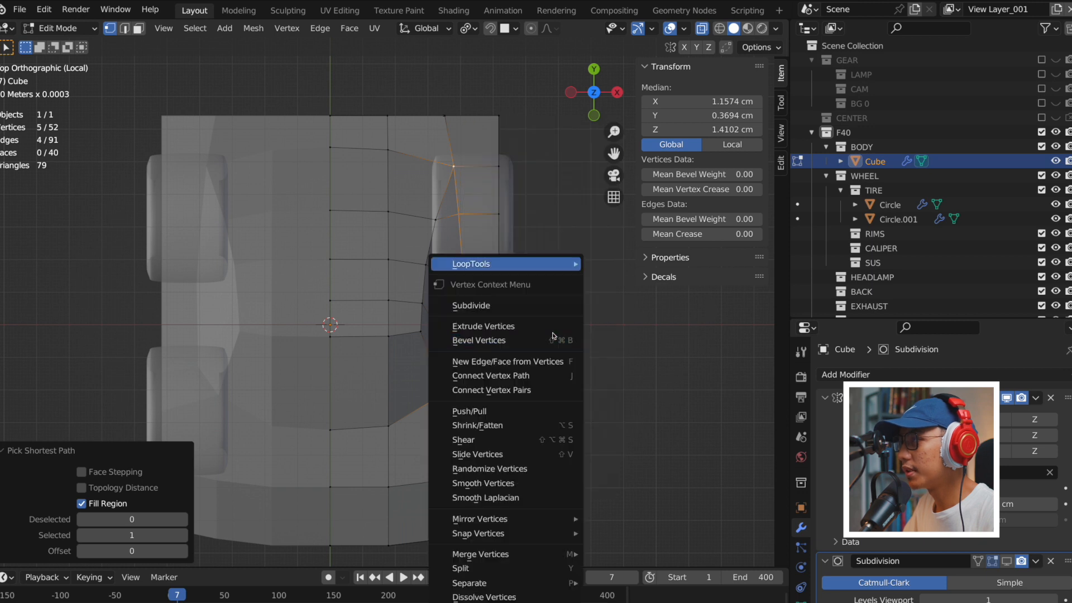
pyautogui.moveTo(504, 259)
pyautogui.click(616, 350)
pyautogui.hotkey('alt', 'z')
pyautogui.scroll(-1, 436, 319)
pyautogui.press('Tab')
# Relax the run of vertices along the side window's upper roof edge with LoopTools and return to Object Mode.
pyautogui.press('Tab')
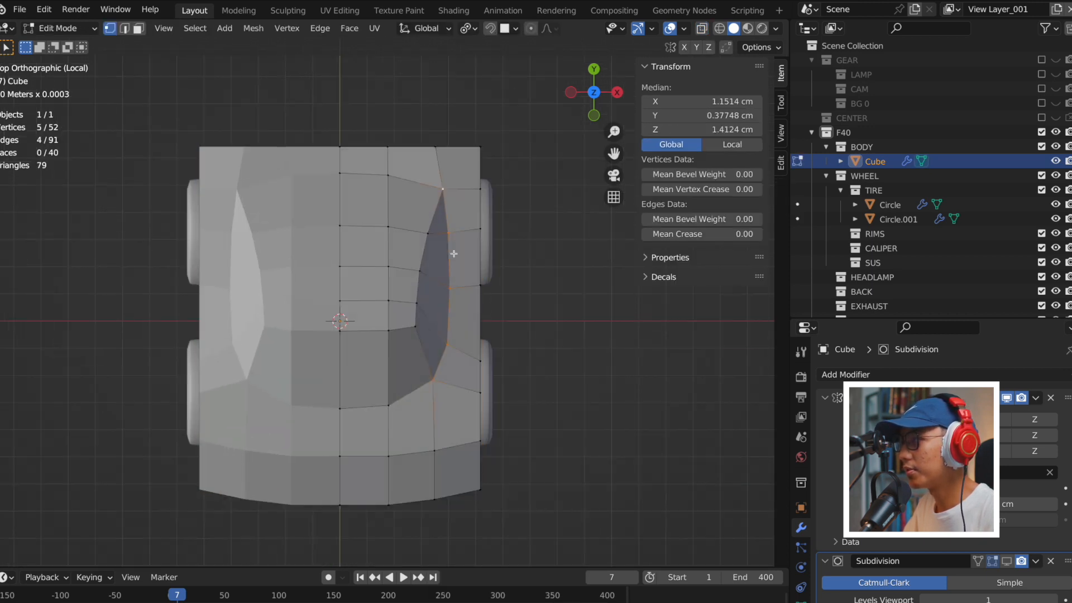
pyautogui.keyDown('ctrl'); pyautogui.click(443, 190); pyautogui.keyUp('ctrl')
pyautogui.hotkey('alt', 'z')
pyautogui.rightClick(479, 125)
pyautogui.rightClick(530, 161)
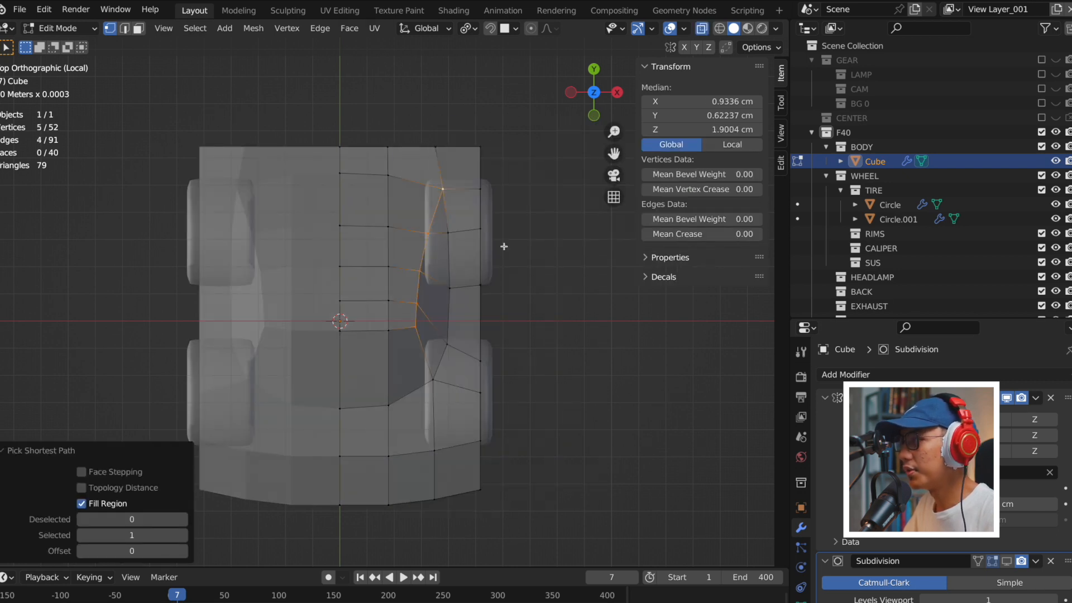
pyautogui.rightClick(496, 178)
pyautogui.moveTo(496, 177)
pyautogui.click(565, 267)
pyautogui.hotkey('alt', 'z')
pyautogui.press('Tab')
# Relax the roof's lengthwise vertex row between its centre line and side edge with LoopTools, working from the right side with X-ray.
pyautogui.moveTo(457, 301); pyautogui.dragTo(313, 201, button='middle')
pyautogui.scroll(4, 443, 214)
pyautogui.press('Tab')
pyautogui.hotkey('alt', 'z')
pyautogui.moveTo(444, 215); pyautogui.dragTo(423, 212, button='middle')
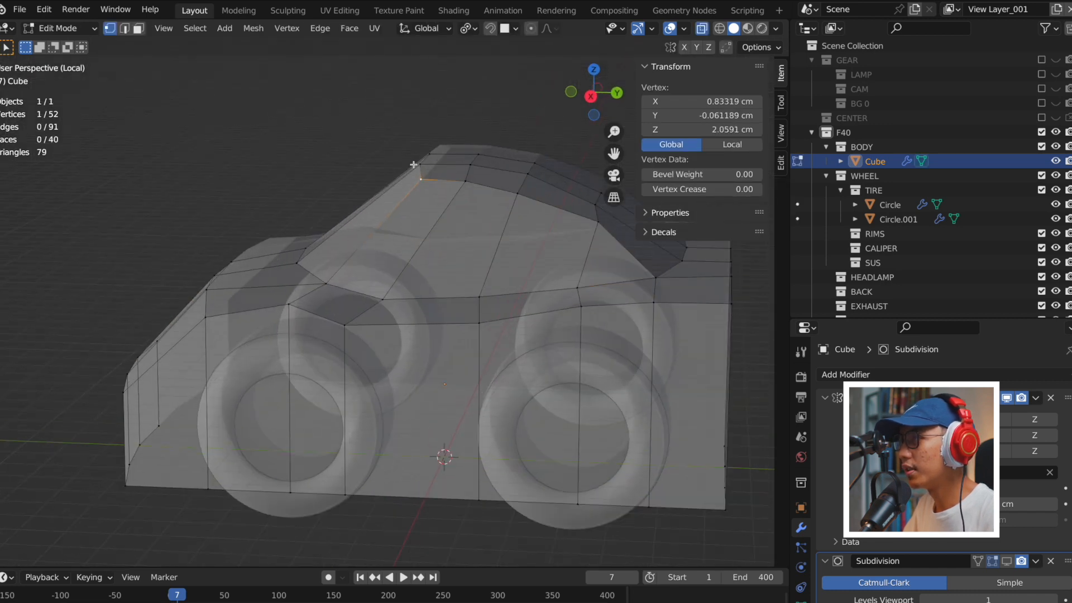
pyautogui.click(413, 164)
pyautogui.keyDown('shift'); pyautogui.moveTo(522, 266); pyautogui.dragTo(362, 289, button='middle'); pyautogui.keyUp('shift')
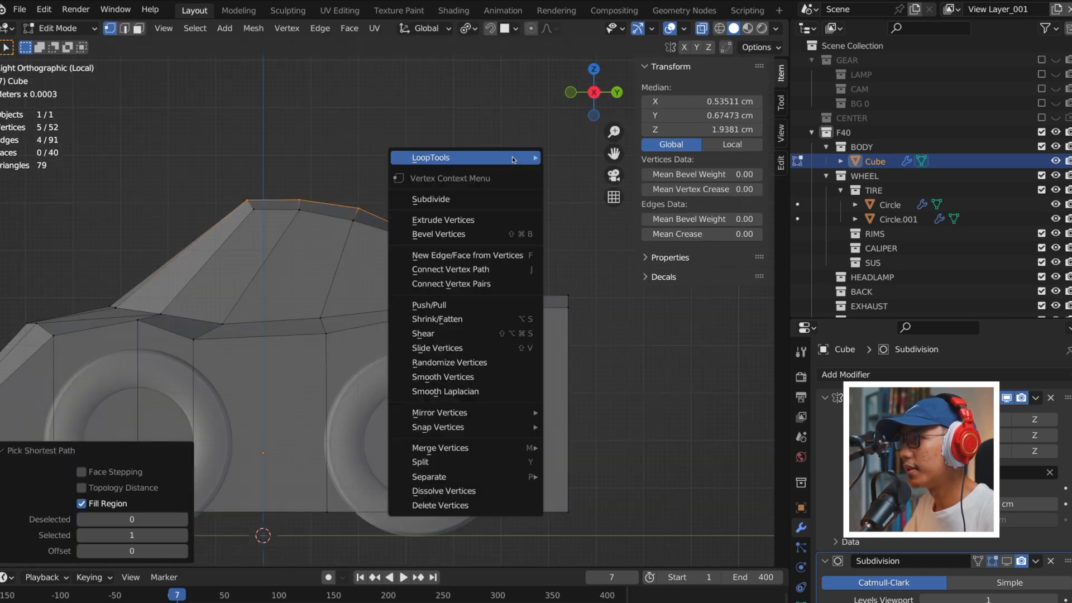
pyautogui.moveTo(512, 157)
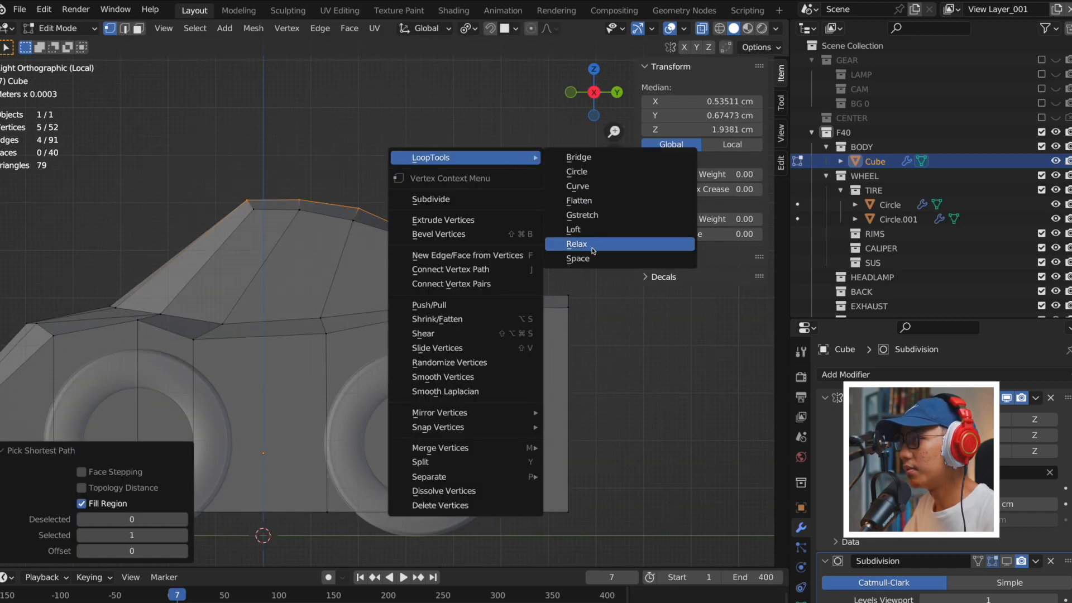
pyautogui.click(575, 239)
pyautogui.click(287, 159)
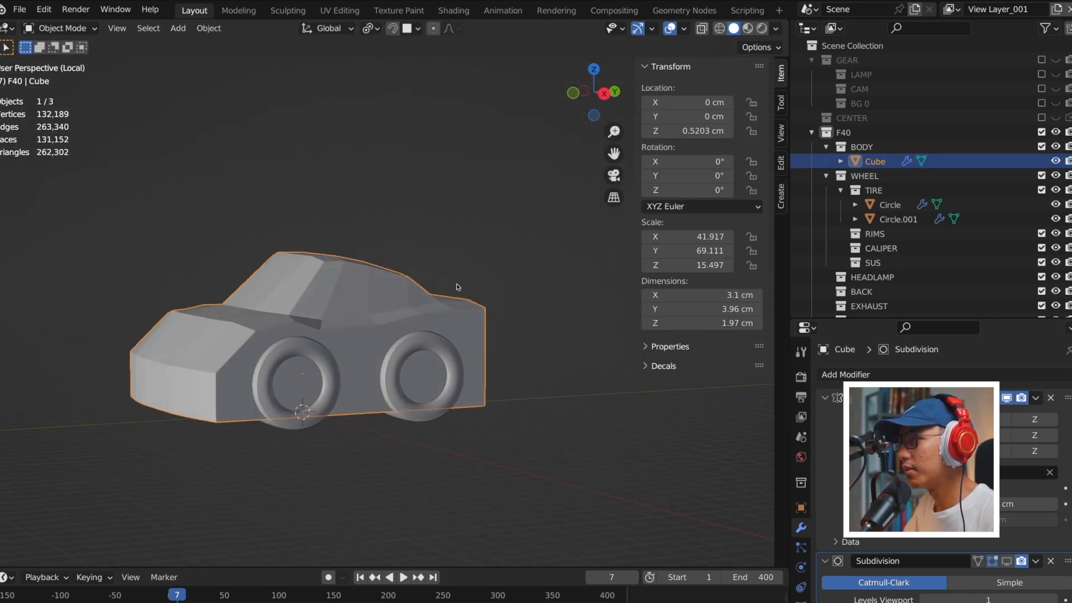
# Open 9.blend from the same folder.
pyautogui.moveTo(456, 287); pyautogui.dragTo(555, 291, button='middle')
pyautogui.click(43, 9)
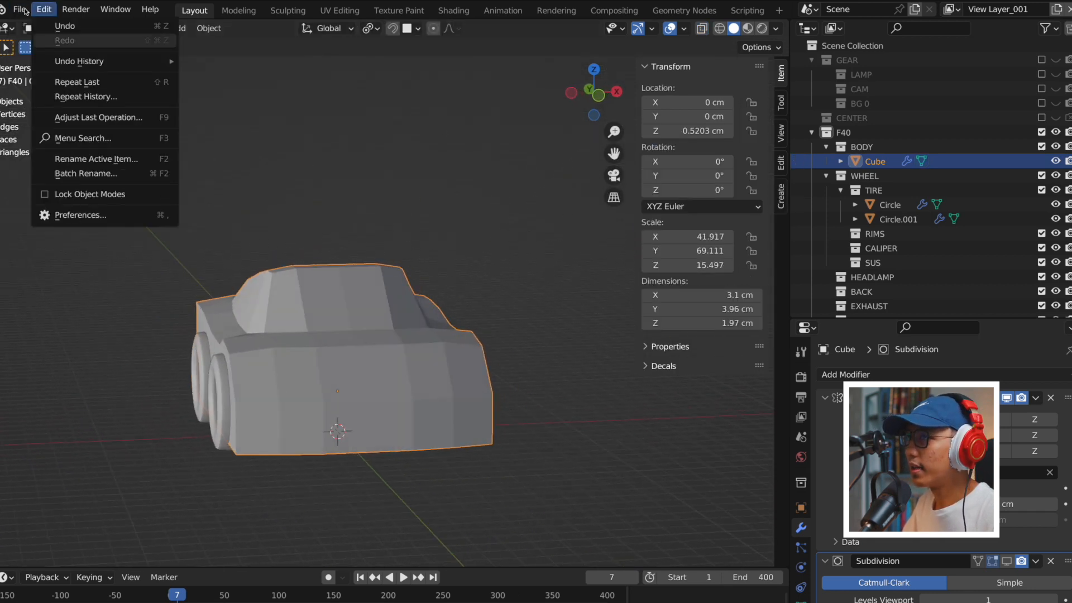
pyautogui.press('super+q')
pyautogui.click(470, 337)
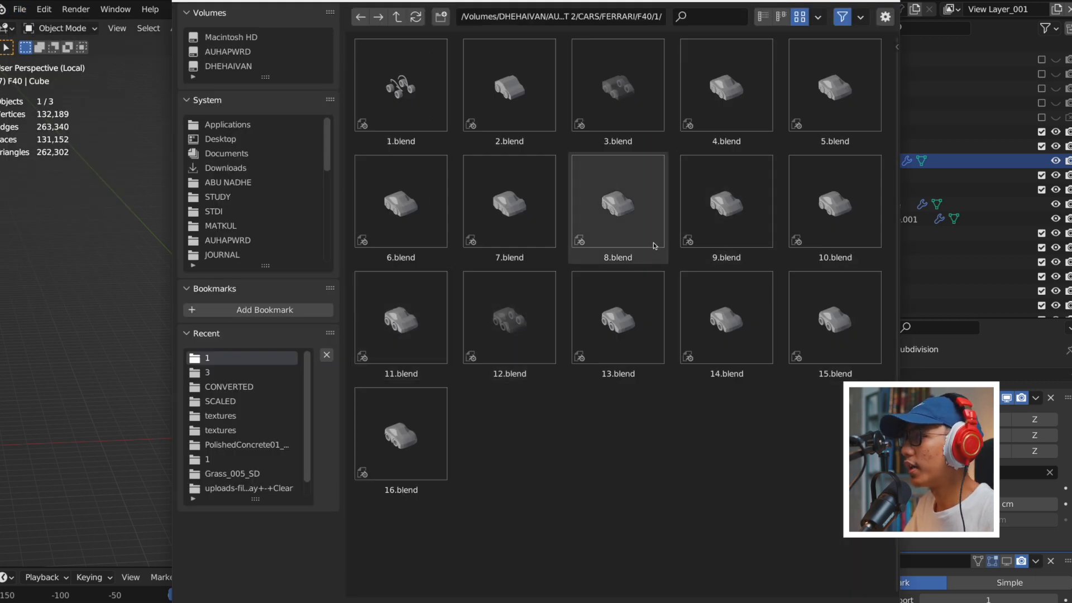
pyautogui.click(736, 238)
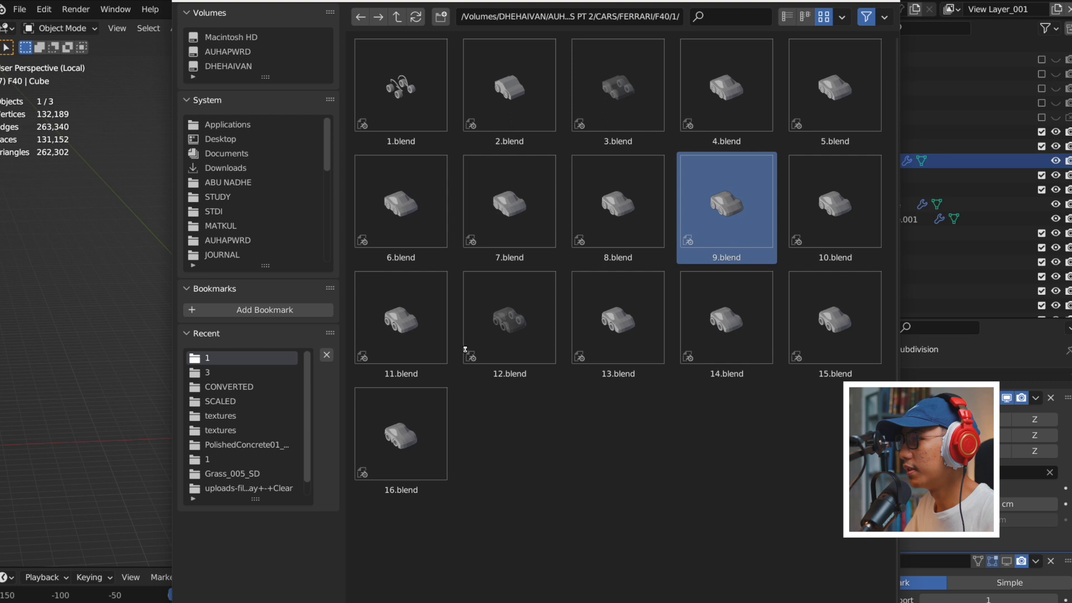
pyautogui.doubleClick(512, 372)
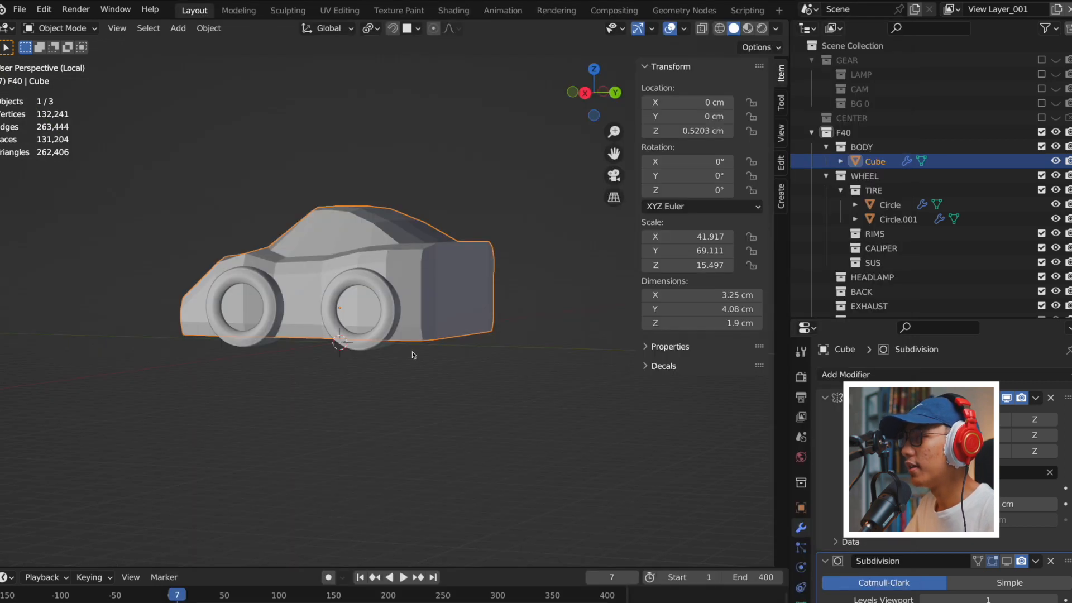
# Enter Edit Mode on the car body in vertex selection with X-ray on, seen from the right side.
pyautogui.moveTo(412, 350); pyautogui.dragTo(550, 373, button='middle')
pyautogui.keyDown('shift'); pyautogui.moveTo(324, 385); pyautogui.dragTo(426, 403, button='middle'); pyautogui.keyUp('shift')
pyautogui.click(426, 403)
pyautogui.scroll(5, 425, 403)
pyautogui.keyDown('shift'); pyautogui.moveTo(332, 391); pyautogui.dragTo(351, 306, button='middle'); pyautogui.keyUp('shift')
pyautogui.press('Tab')
pyautogui.click(419, 321)
pyautogui.hotkey('alt', 'a')
pyautogui.press('2')
pyautogui.press('KP_3')
pyautogui.scroll(-4, 603, 359)
pyautogui.keyDown('shift'); pyautogui.moveTo(603, 358); pyautogui.dragTo(563, 353, button='middle'); pyautogui.keyUp('shift')
pyautogui.hotkey('alt', 'z')
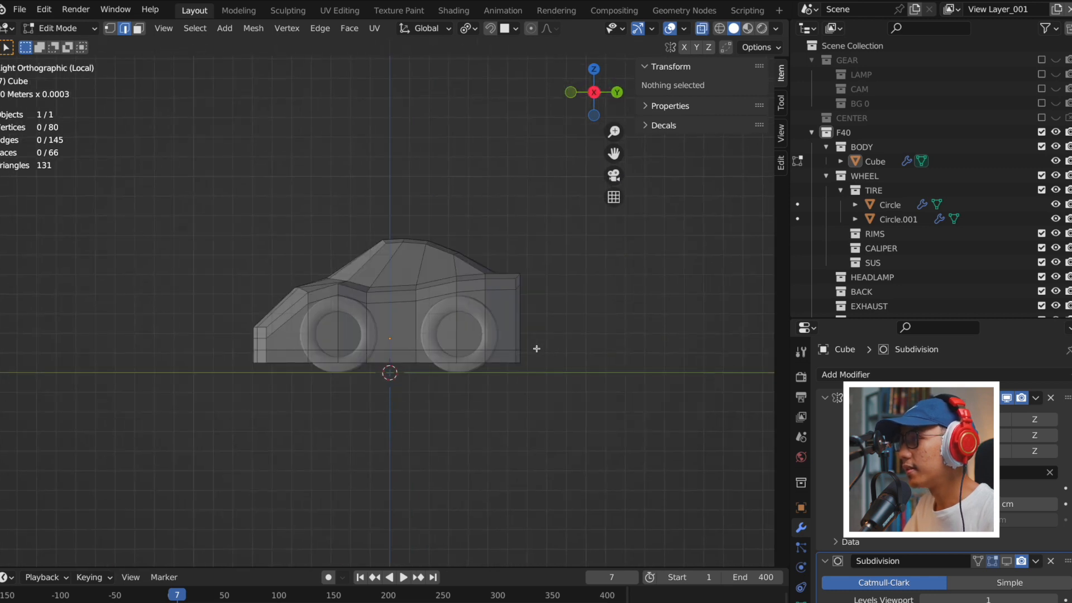
pyautogui.scroll(2, 536, 348)
pyautogui.press('1')
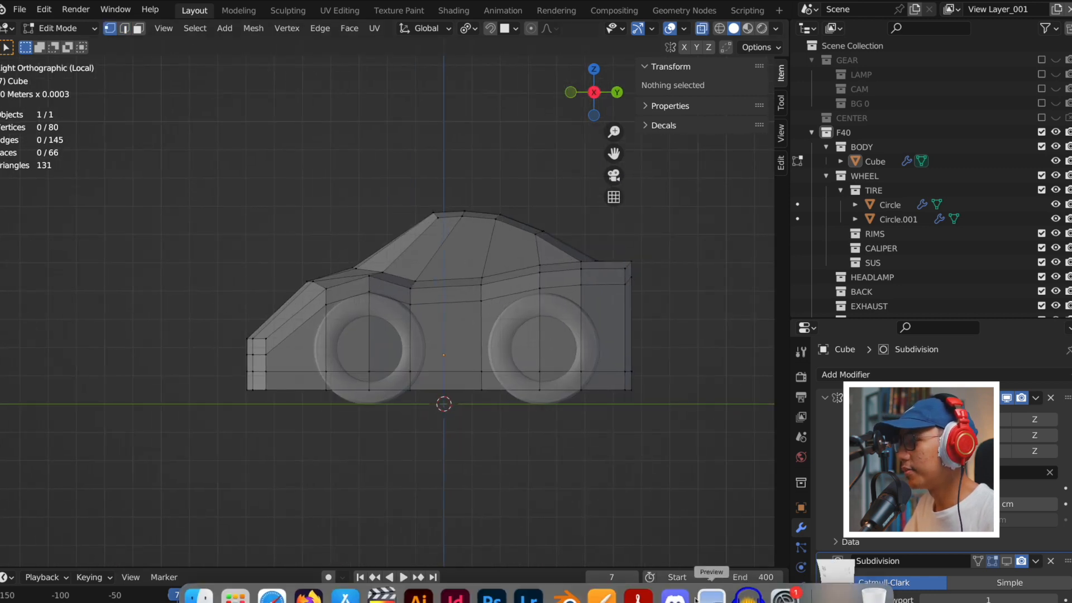
# Switch to Preview and look through the F40 reference photos, including the front three-quarter shot.
pyautogui.click(710, 595)
pyautogui.scroll(10, 10, 287)
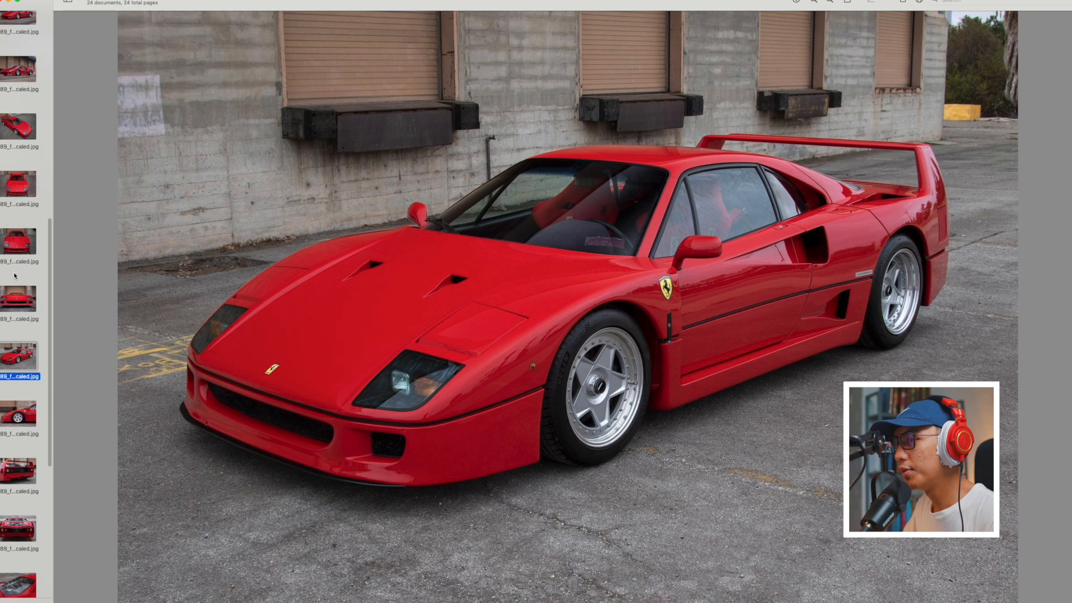
pyautogui.scroll(-10, 28, 384)
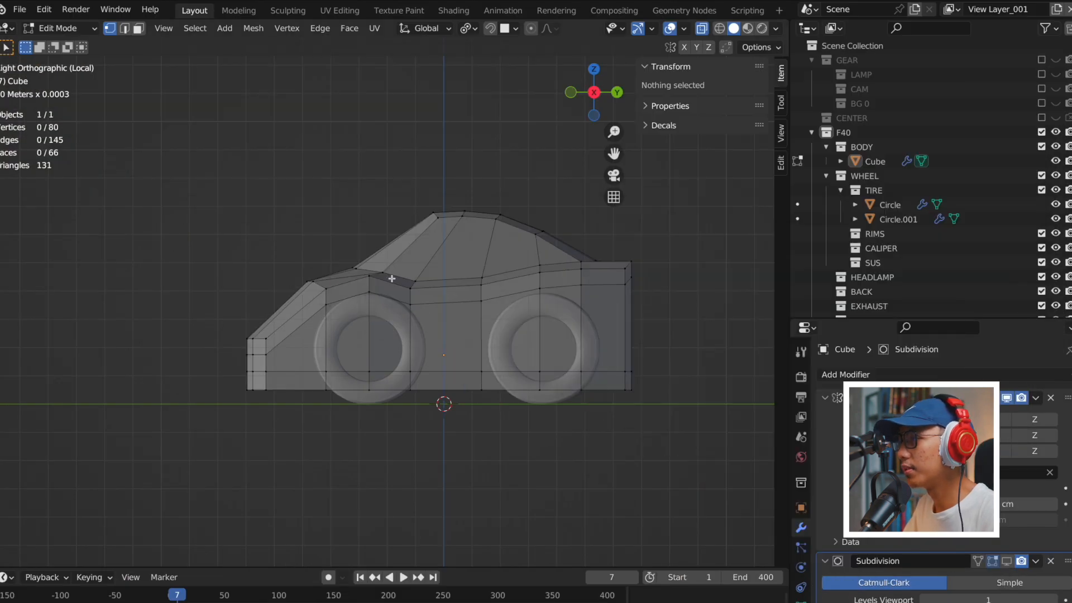
# Move the two vertex columns around the front wheel's rear half about 0.235 cm rearward along Y and return to Object Mode.
pyautogui.hotkey('alt', 'z')
pyautogui.hotkey('alt', 'z')
pyautogui.moveTo(481, 430); pyautogui.dragTo(483, 430)
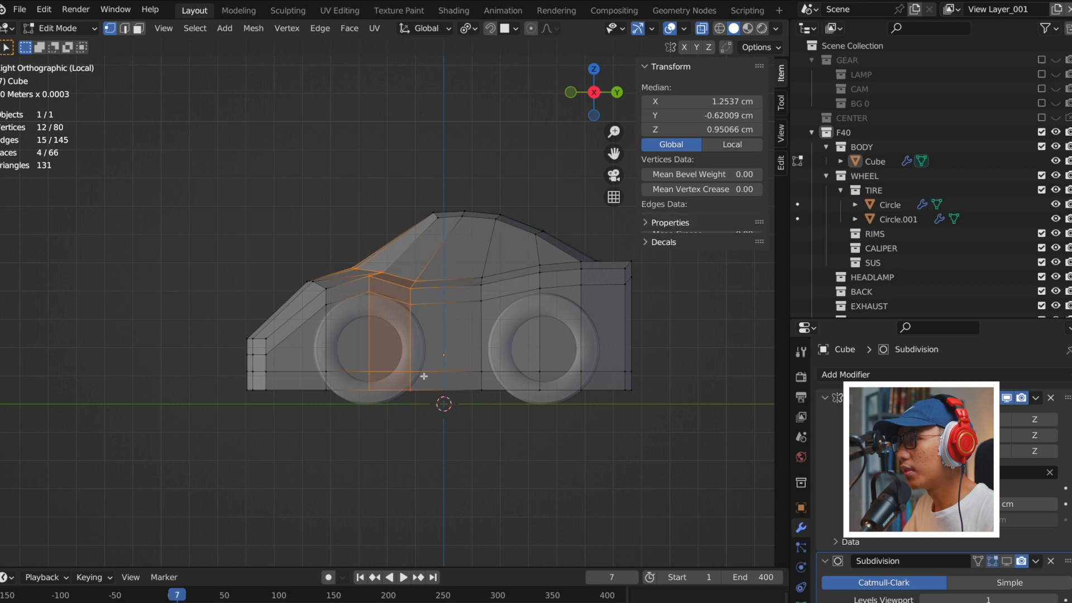
pyautogui.press('g')
pyautogui.press('y')
pyautogui.click(437, 307)
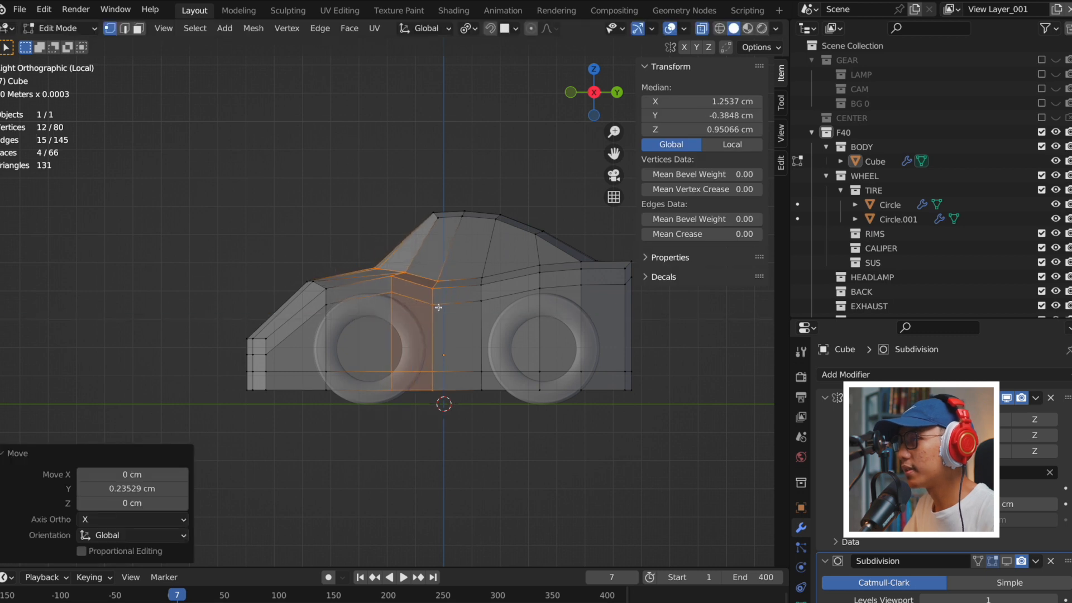
pyautogui.hotkey('alt', 'z')
pyautogui.press('Tab')
pyautogui.scroll(-3, 458, 342)
pyautogui.moveTo(458, 341); pyautogui.dragTo(501, 347, button='middle')
pyautogui.press('KP_3')
# Raise all body vertices above the bottom row slightly along Z to make the car taller, then leave Edit Mode.
pyautogui.click(438, 282)
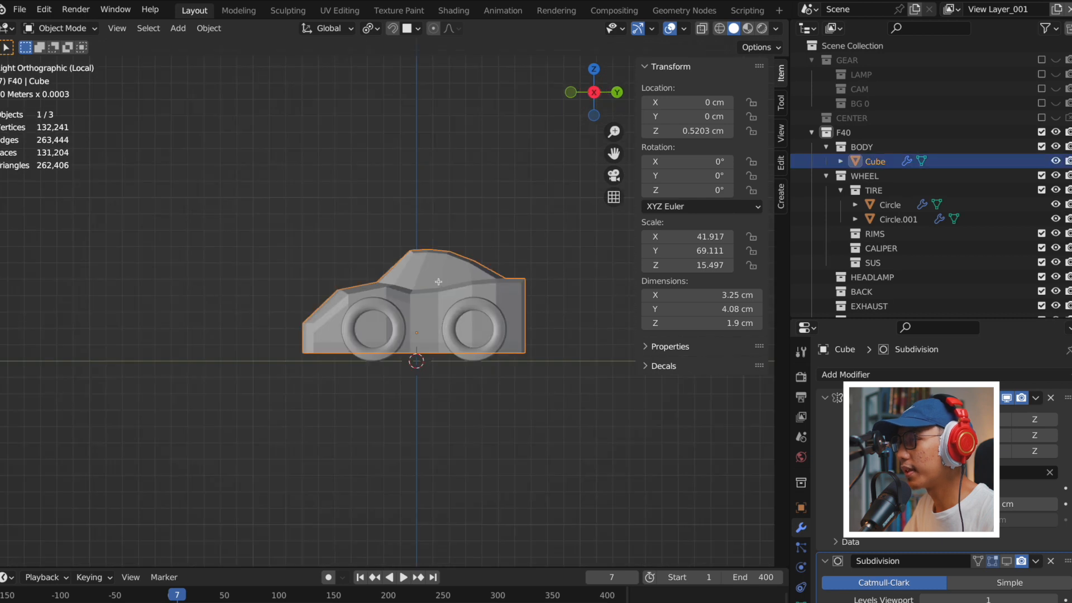
pyautogui.press('Tab')
pyautogui.scroll(2, 313, 279)
pyautogui.hotkey('alt', 'z')
pyautogui.scroll(-1, 313, 279)
pyautogui.moveTo(215, 224); pyautogui.dragTo(578, 357)
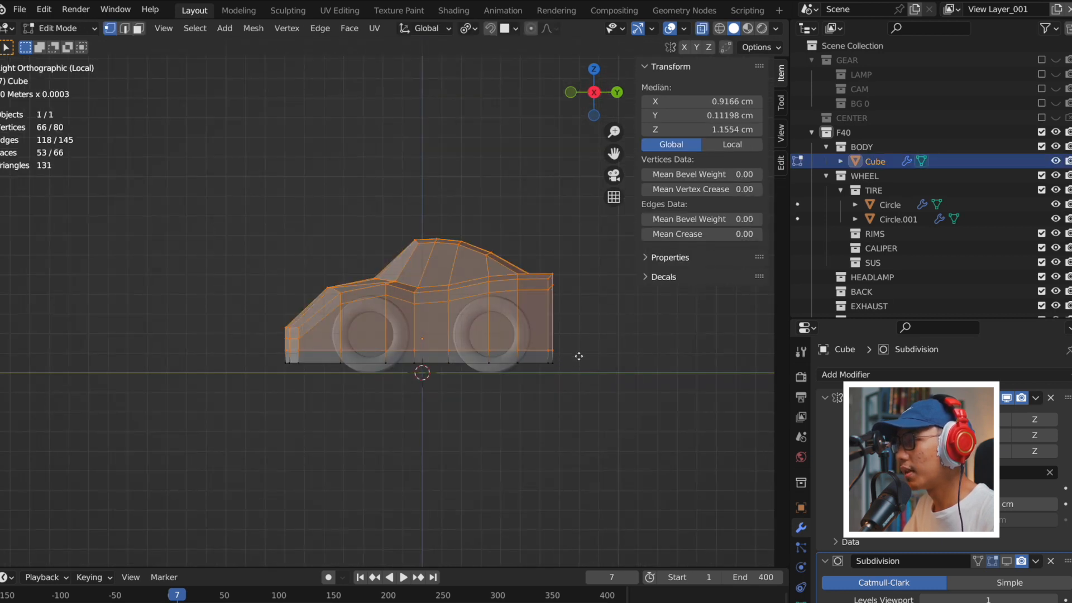
pyautogui.press('g')
pyautogui.press('z')
pyautogui.click(578, 346)
pyautogui.hotkey('alt', 'z')
pyautogui.press('Tab')
pyautogui.scroll(-1, 570, 370)
pyautogui.moveTo(569, 371); pyautogui.dragTo(479, 352, button='middle')
# Scale up the front and rear wheels together to about 1.32 cm in diameter and raise them along Z.
pyautogui.press('KP_3')
pyautogui.click(390, 306)
pyautogui.keyDown('shift'); pyautogui.click(466, 306); pyautogui.keyUp('shift')
pyautogui.hotkey('ctrl', 'z')
pyautogui.keyDown('shift'); pyautogui.click(463, 316); pyautogui.keyUp('shift')
pyautogui.press('s')
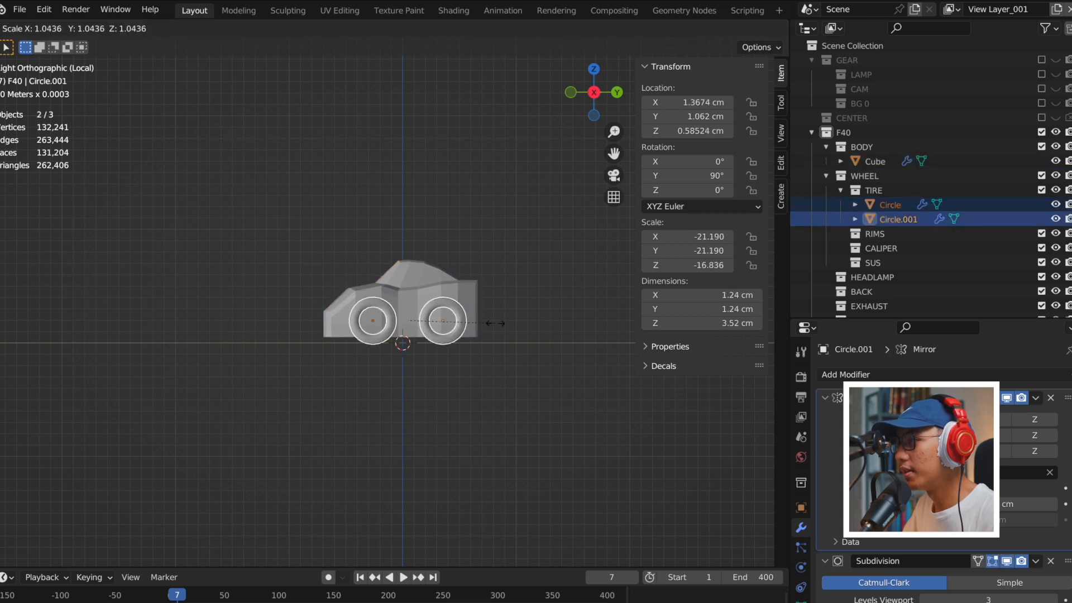
pyautogui.click(499, 325)
pyautogui.press('g')
pyautogui.press('z')
pyautogui.click(502, 322)
pyautogui.click(502, 322)
pyautogui.moveTo(389, 343); pyautogui.dragTo(529, 354, button='middle')
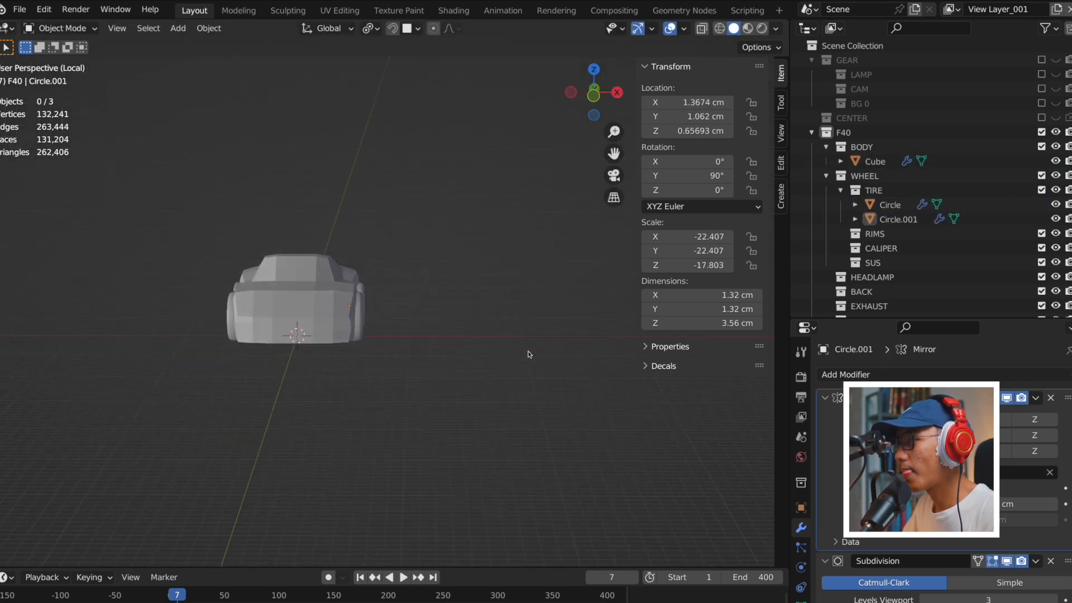
# Open 16.blend from the same folder.
pyautogui.click(19, 9)
pyautogui.click(39, 41)
pyautogui.click(475, 339)
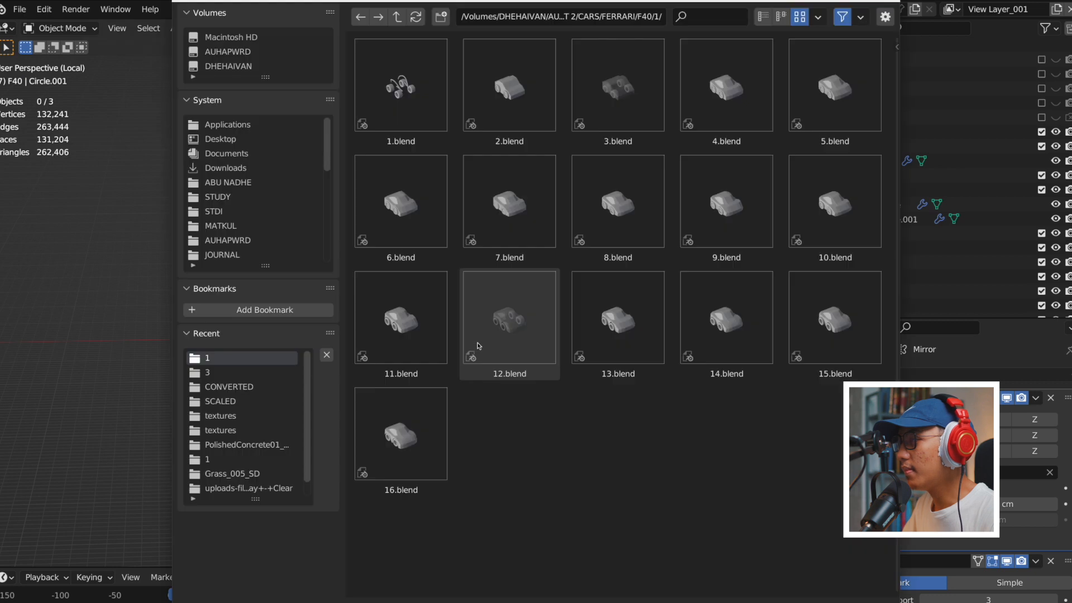
pyautogui.click(444, 435)
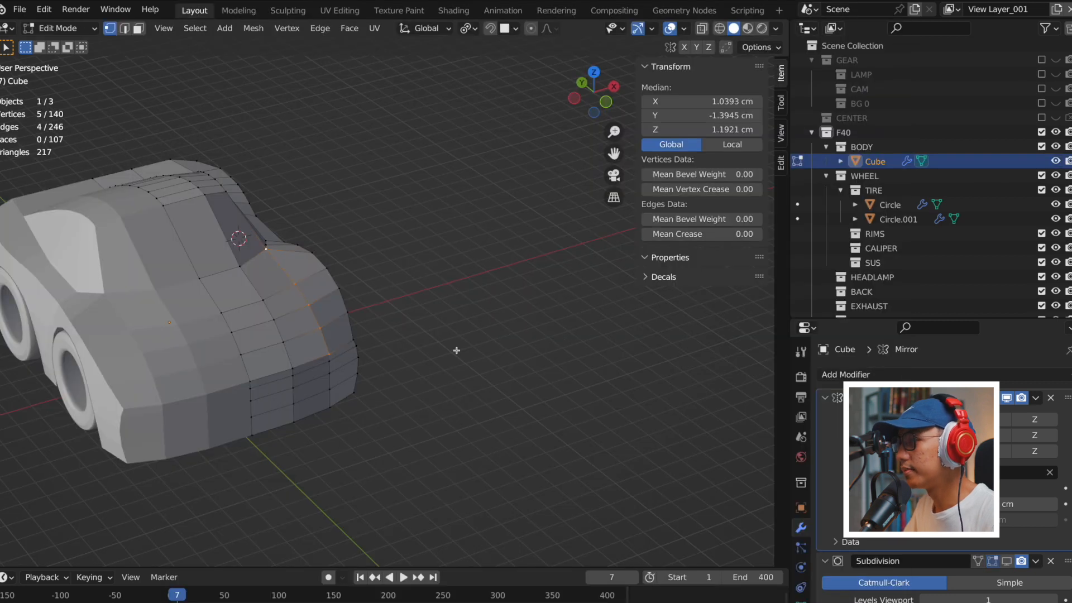
# Examine the refined body mesh in Edit Mode from the right side, selecting the edges of both wheel arches.
pyautogui.moveTo(456, 350); pyautogui.dragTo(347, 315, button='middle')
pyautogui.press('Tab')
pyautogui.scroll(4, 431, 334)
pyautogui.scroll(-5, 430, 334)
pyautogui.scroll(4, 347, 315)
pyautogui.press('Tab')
pyautogui.press('KP_3')
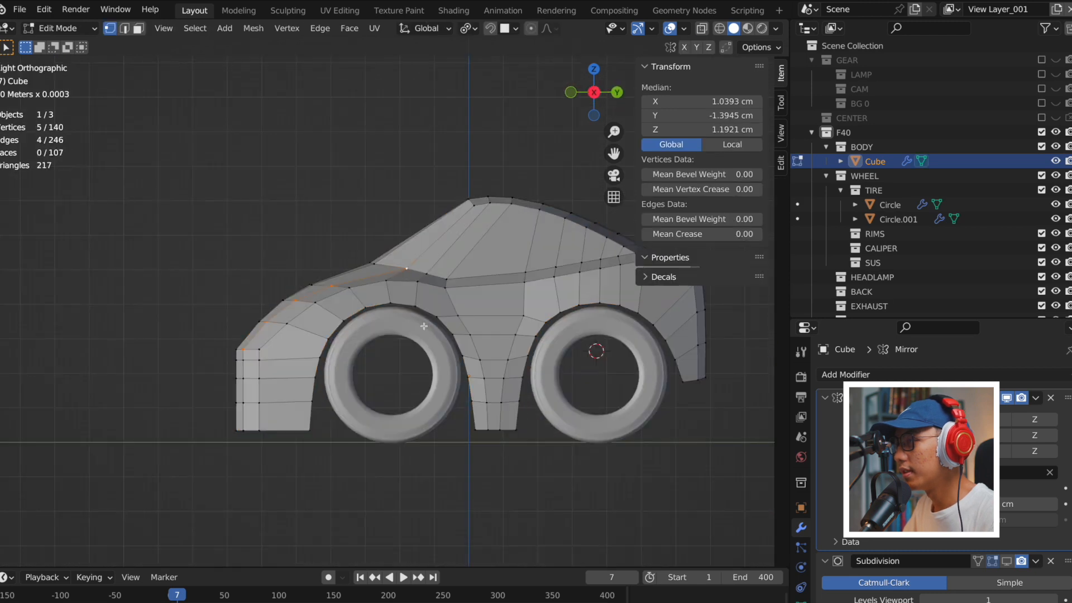
pyautogui.scroll(1, 410, 310)
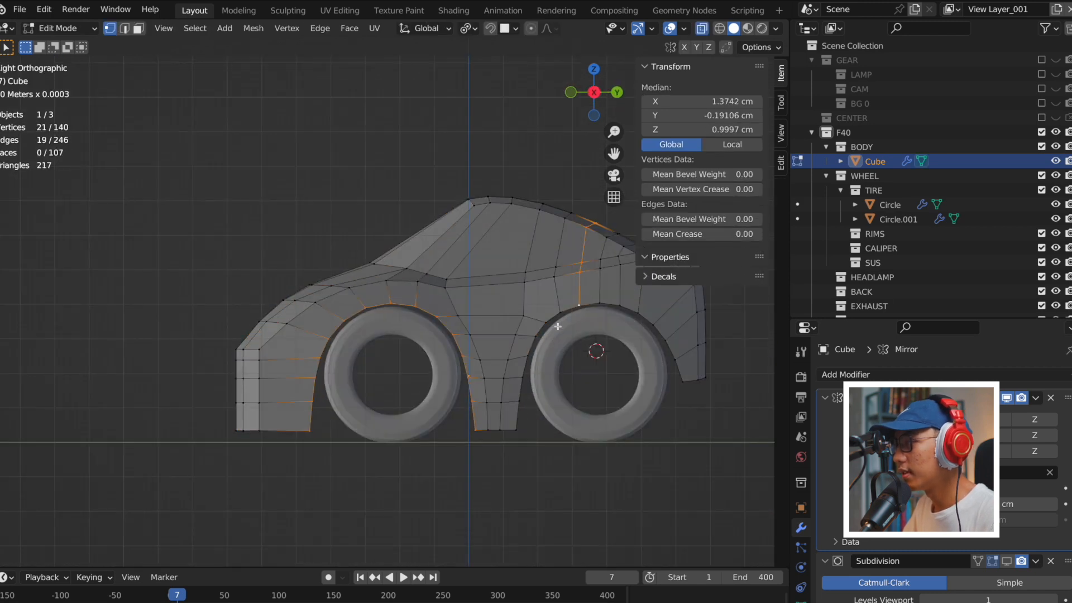
pyautogui.scroll(3, 435, 368)
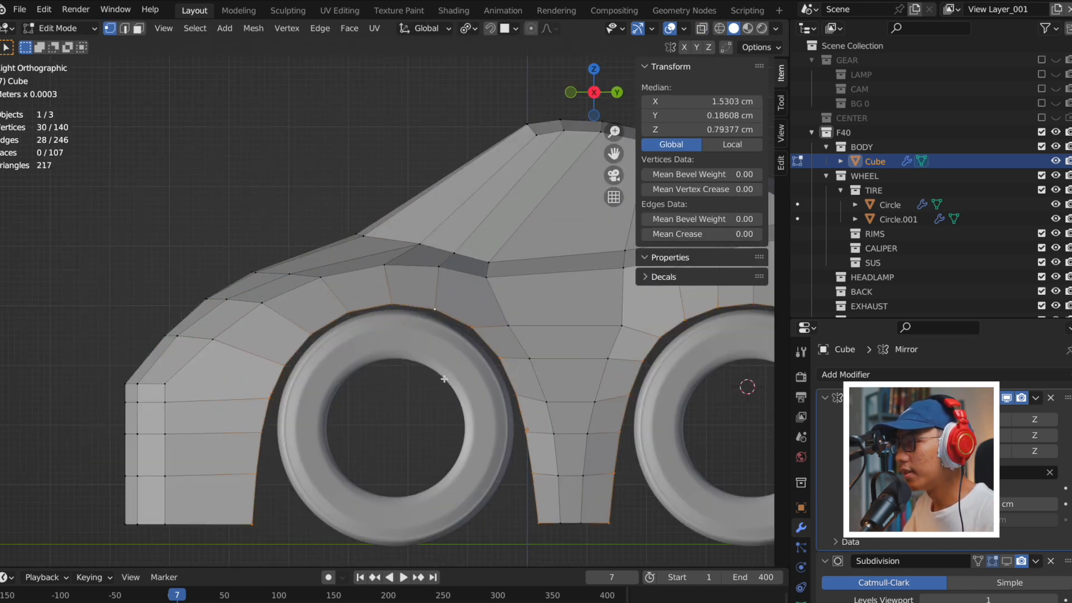
pyautogui.scroll(-4, 439, 364)
pyautogui.scroll(2, 454, 345)
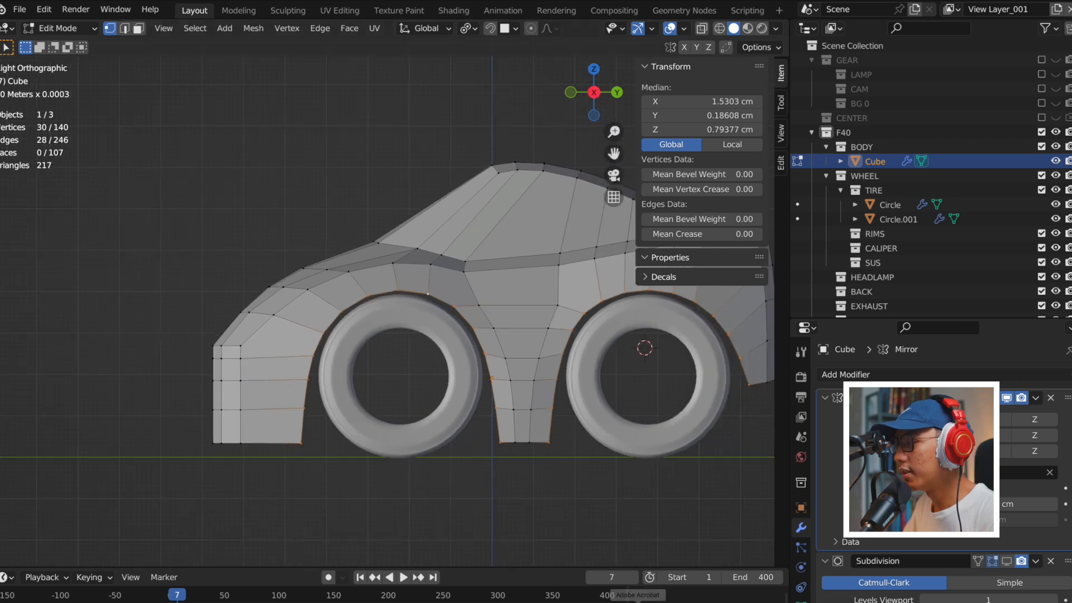
# Look at the F40's side photo and the sunset three-quarter photo in Preview.
pyautogui.click(710, 596)
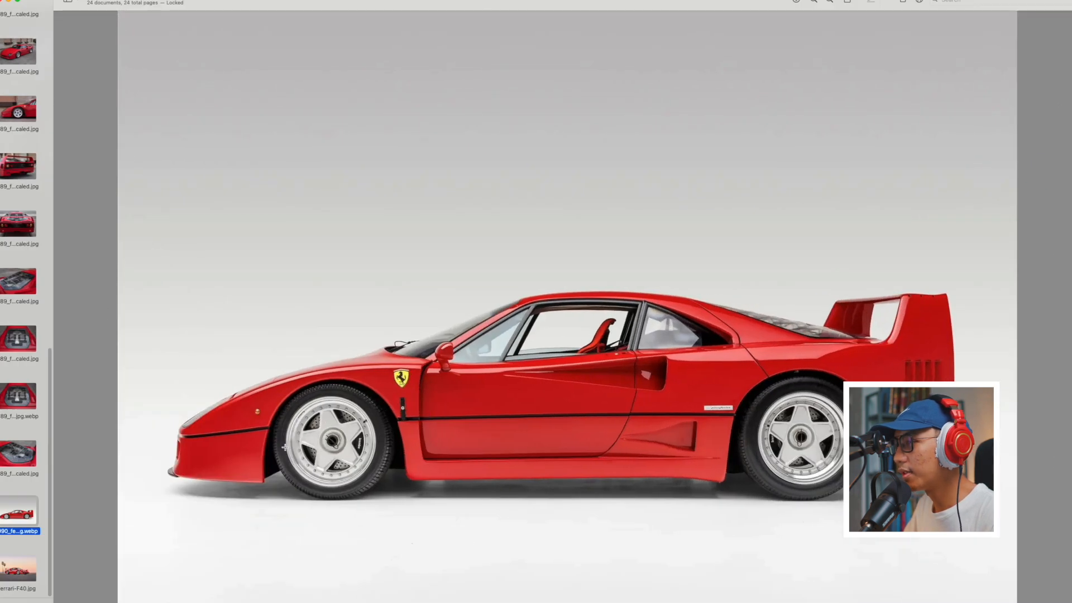
pyautogui.press('Down')
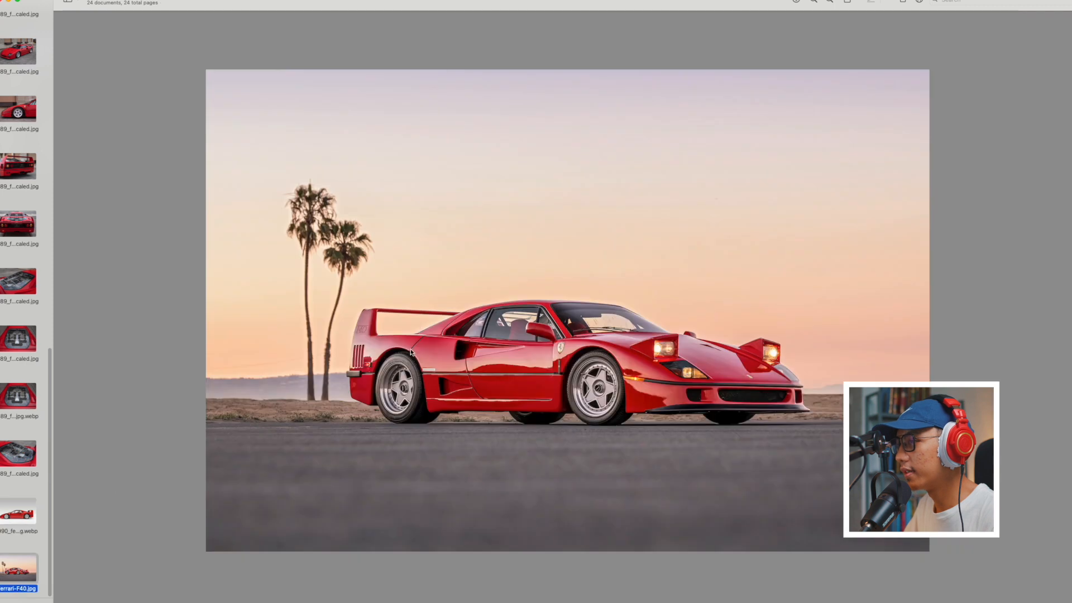
pyautogui.click(8, 1)
# Return to Object Mode and add a mesh circle with 32 vertices and a 0.03 cm radius.
pyautogui.press('Tab')
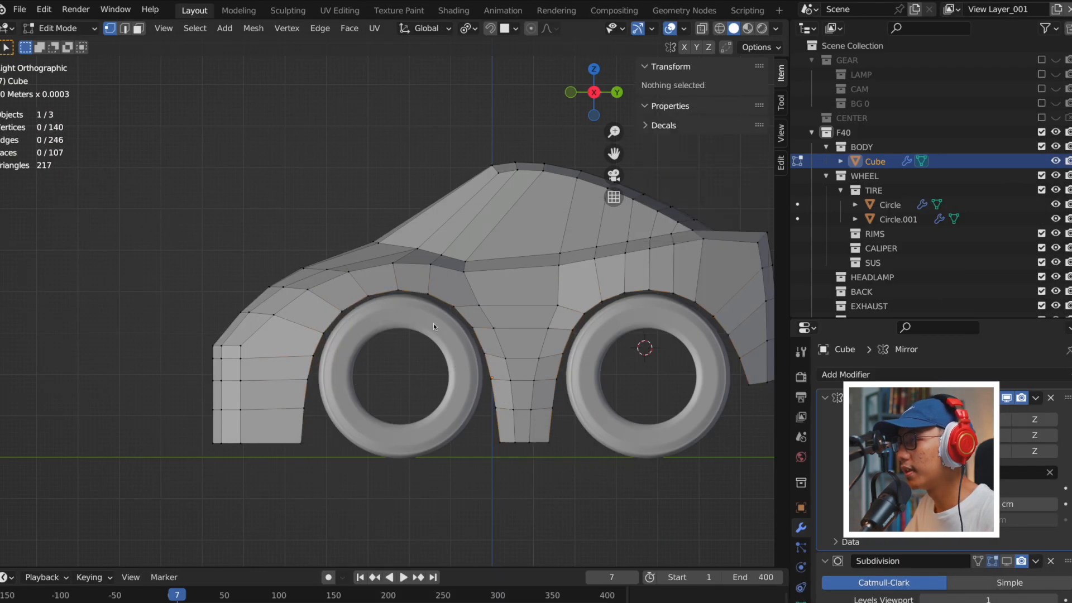
pyautogui.click(433, 323)
pyautogui.hotkey('shift', 'a')
pyautogui.moveTo(400, 323)
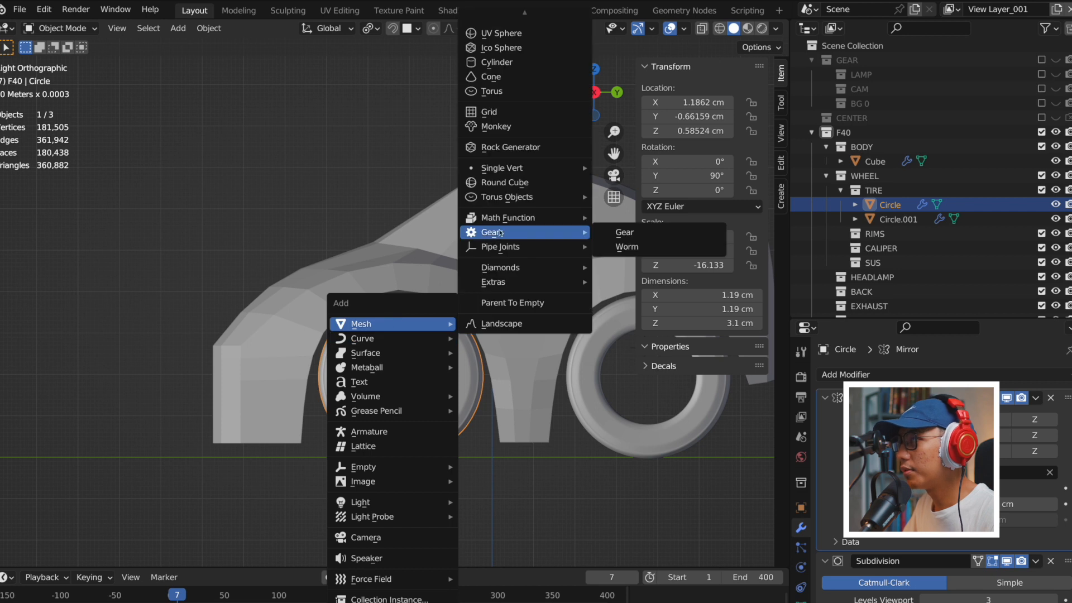
pyautogui.scroll(2, 490, 43)
pyautogui.click(491, 37)
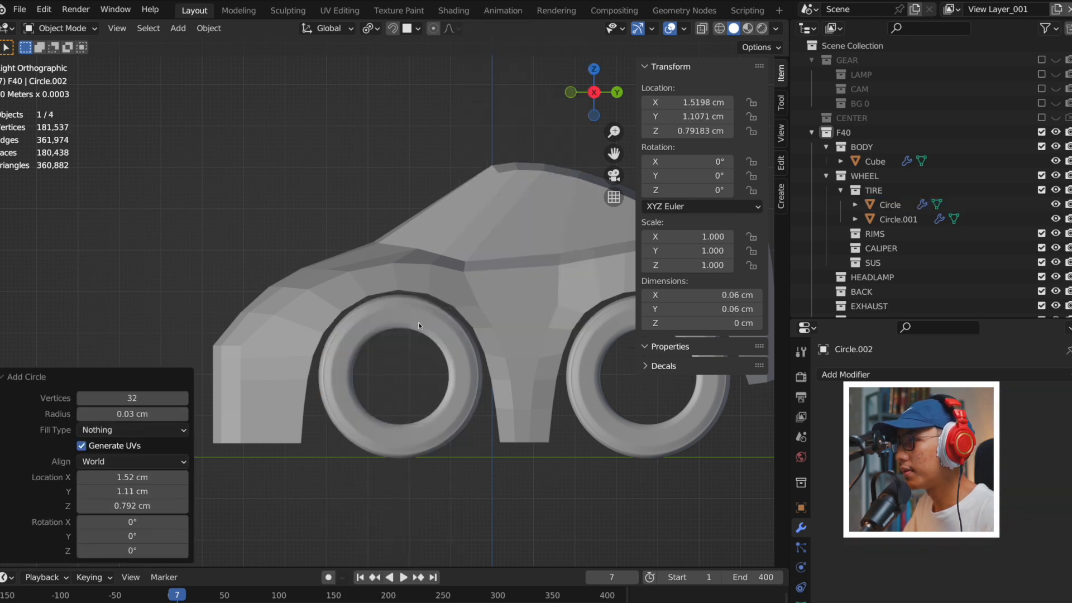
pyautogui.press('Escape')
pyautogui.scroll(-4, 563, 370)
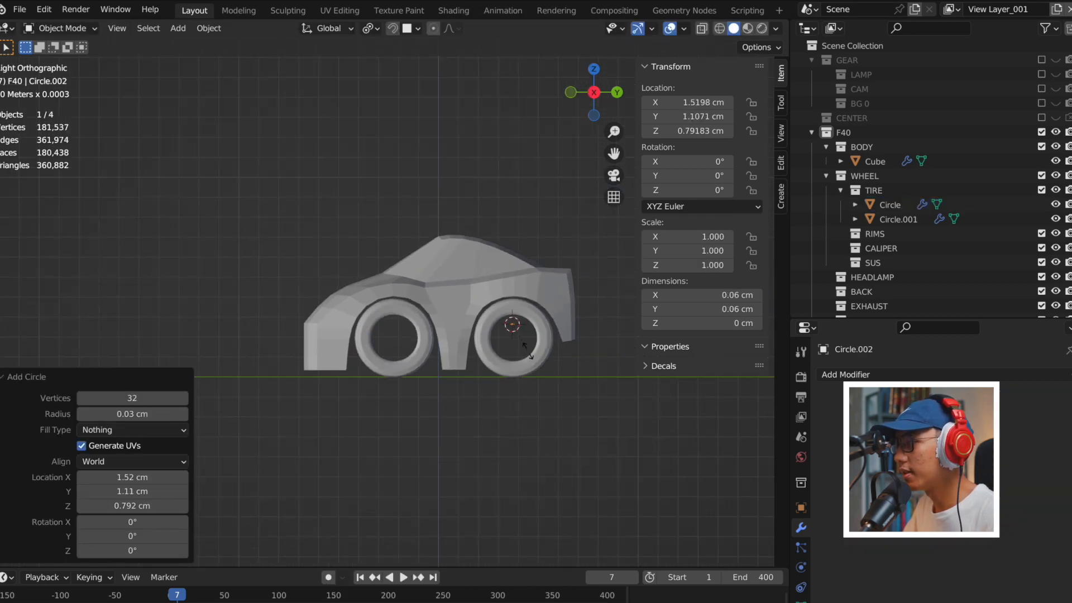
# Snap the 3D cursor to the front tire, move the new circle onto it and rotate it 90° about Y.
pyautogui.click(670, 487)
pyautogui.click(425, 352)
pyautogui.hotkey('shift', 's')
pyautogui.click(430, 420)
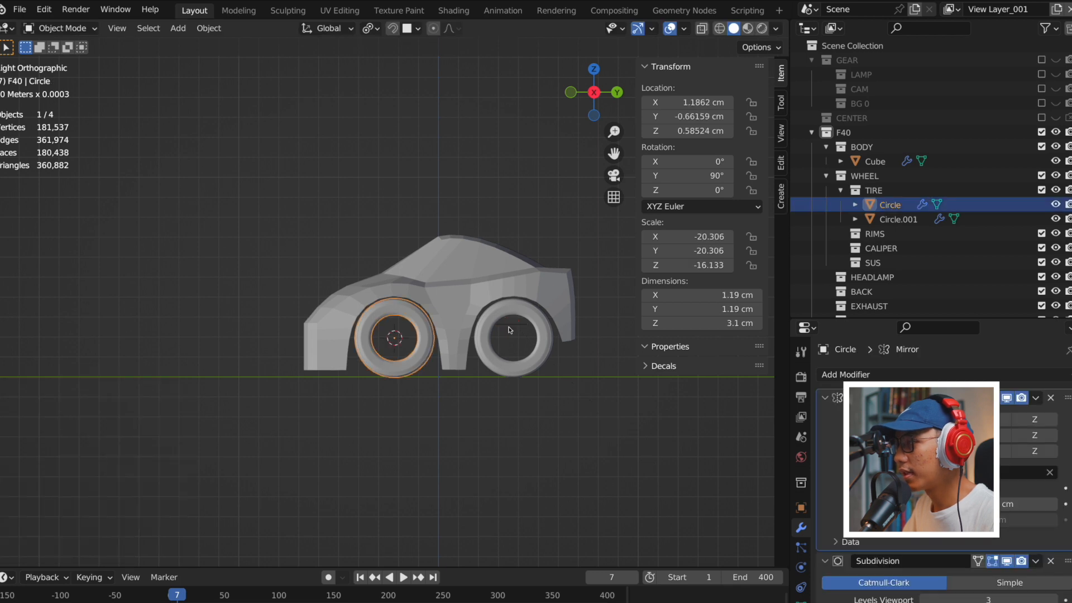
pyautogui.click(509, 327)
pyautogui.hotkey('shift', 's')
pyautogui.click(497, 278)
pyautogui.press('Return')
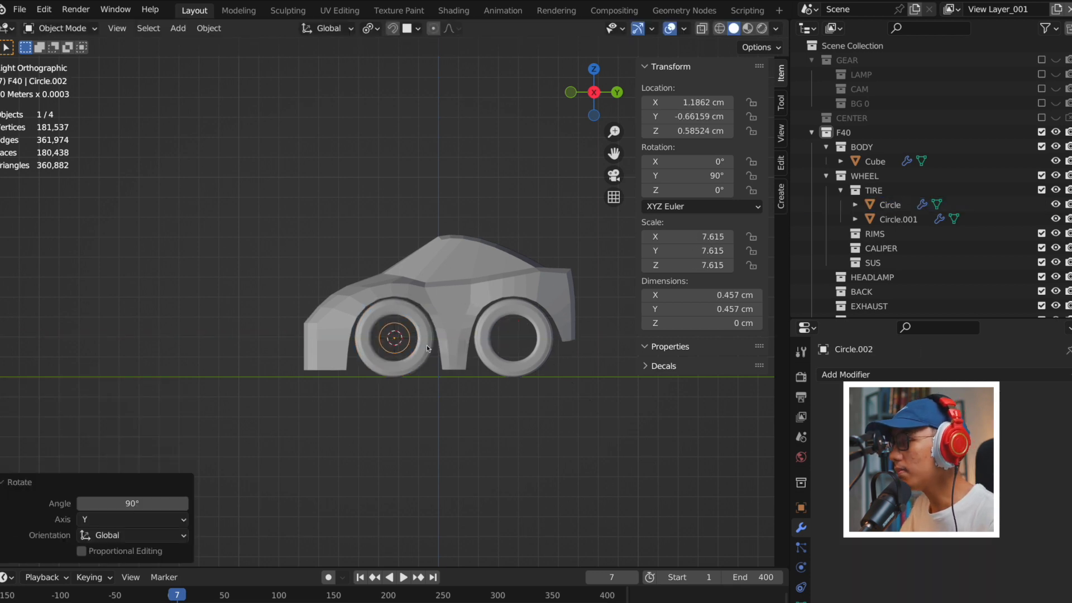
# Scale the circle to about 20.9 so it just surrounds the front tire, and move it outside the body along X.
pyautogui.click(481, 374)
pyautogui.moveTo(481, 374); pyautogui.dragTo(548, 332, button='middle')
pyautogui.press('g')
pyautogui.press('x')
pyautogui.click(594, 408)
pyautogui.press('KP_3')
pyautogui.scroll(4, 493, 339)
pyautogui.scroll(-1, 547, 332)
# Enter Edit Mode on the circle and delete the vertices of its lower half.
pyautogui.press('Tab')
pyautogui.moveTo(287, 324); pyautogui.dragTo(634, 466)
pyautogui.press('x')
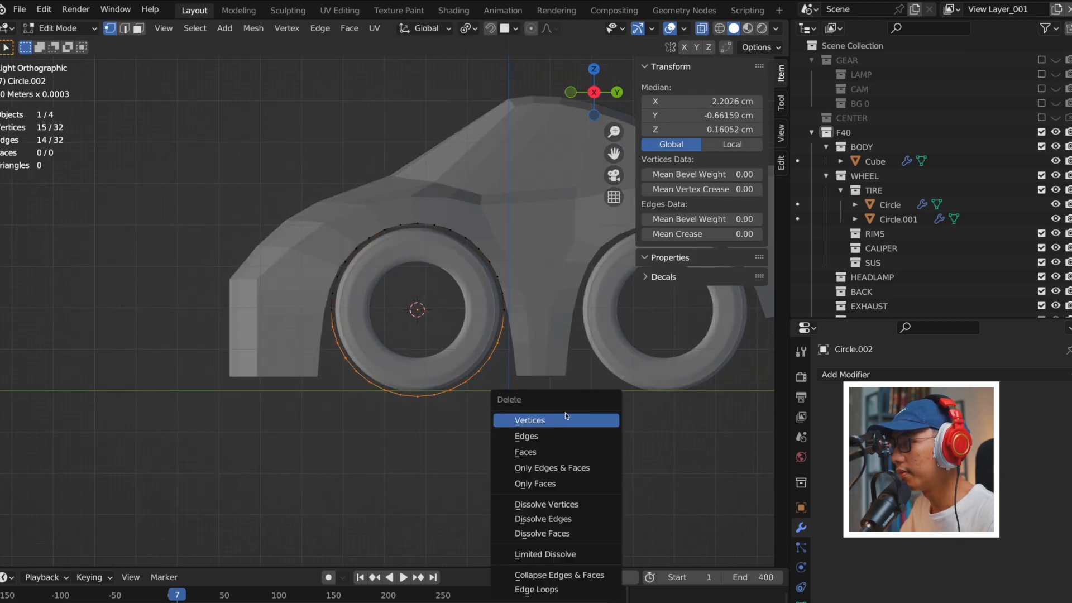
pyautogui.click(565, 417)
# Extrude the arc's two open end vertices down along Z by about 0.48 cm to the body's lower edge.
pyautogui.click(332, 323)
pyautogui.keyDown('shift'); pyautogui.click(505, 327); pyautogui.keyUp('shift')
pyautogui.press('e')
pyautogui.press('z')
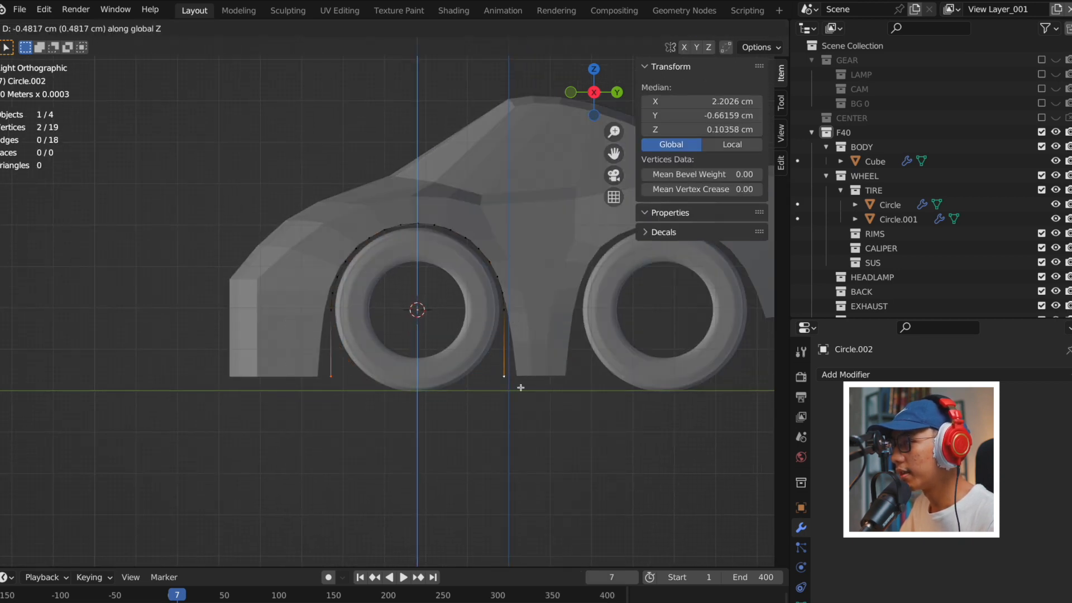
pyautogui.click(520, 387)
# Return to Object Mode and move the arch-shaped guide about 0.66 cm inward along X toward the body.
pyautogui.press('Tab')
pyautogui.moveTo(371, 321); pyautogui.dragTo(440, 337, button='middle')
pyautogui.press('g')
pyautogui.press('x')
pyautogui.click(406, 325)
pyautogui.press('KP_3')
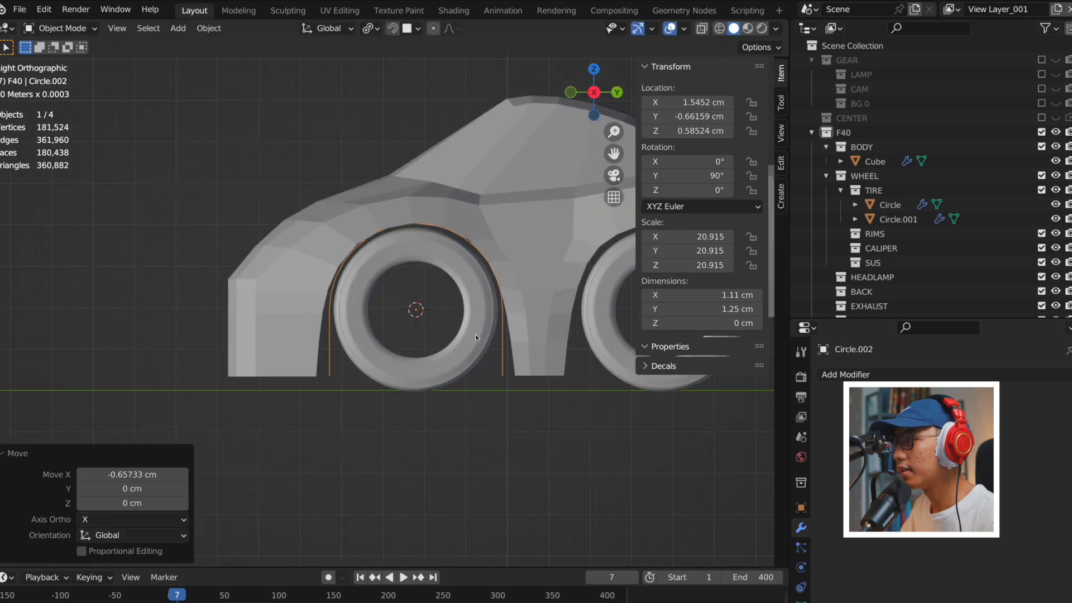
pyautogui.scroll(3, 475, 337)
pyautogui.scroll(-3, 362, 302)
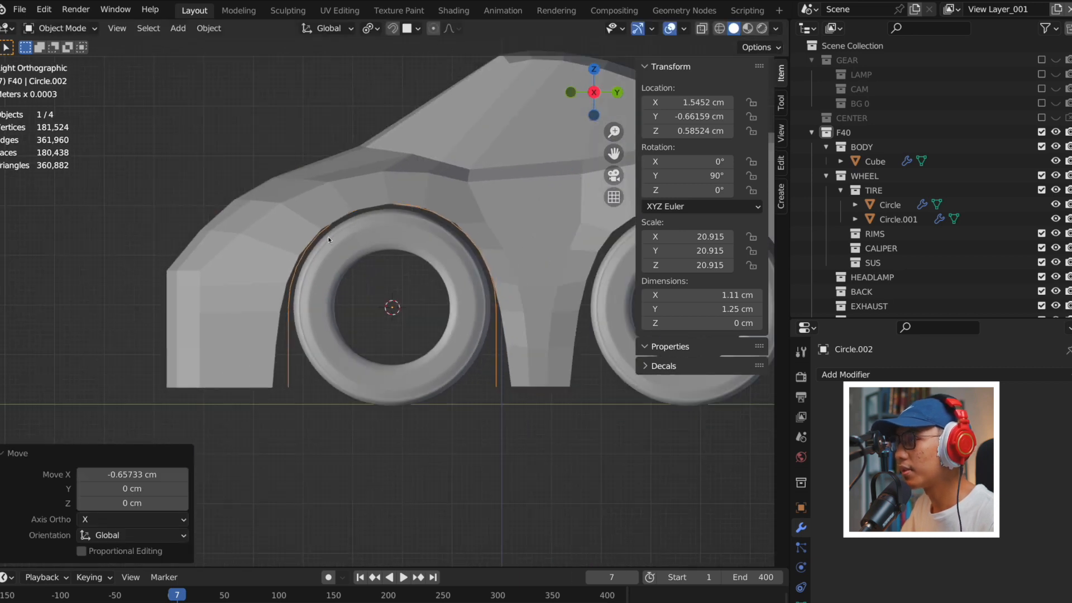
# Compare the body's front wheel arch with the guide arc from the right side, in Object Mode and Edit Mode.
pyautogui.click(327, 237)
pyautogui.scroll(2, 355, 316)
pyautogui.scroll(-3, 324, 326)
pyautogui.scroll(4, 281, 335)
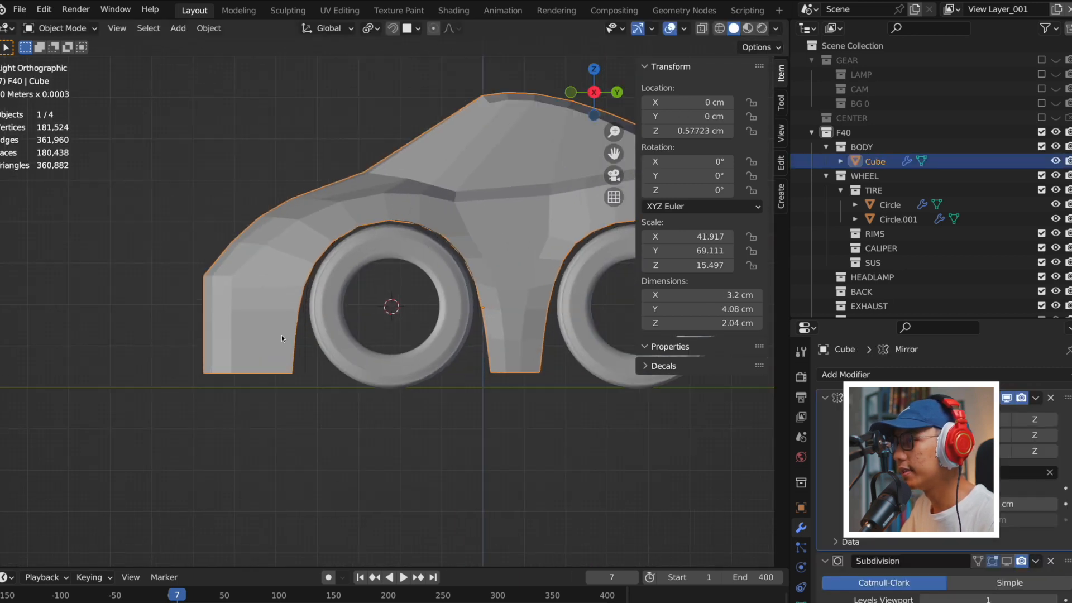
pyautogui.scroll(-1, 389, 339)
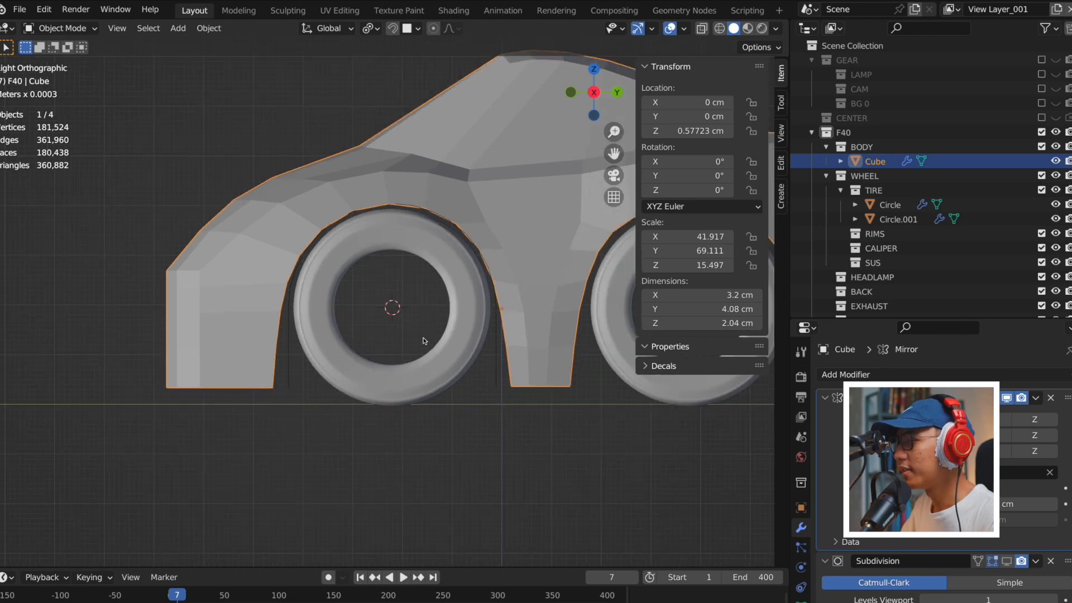
pyautogui.press('Tab')
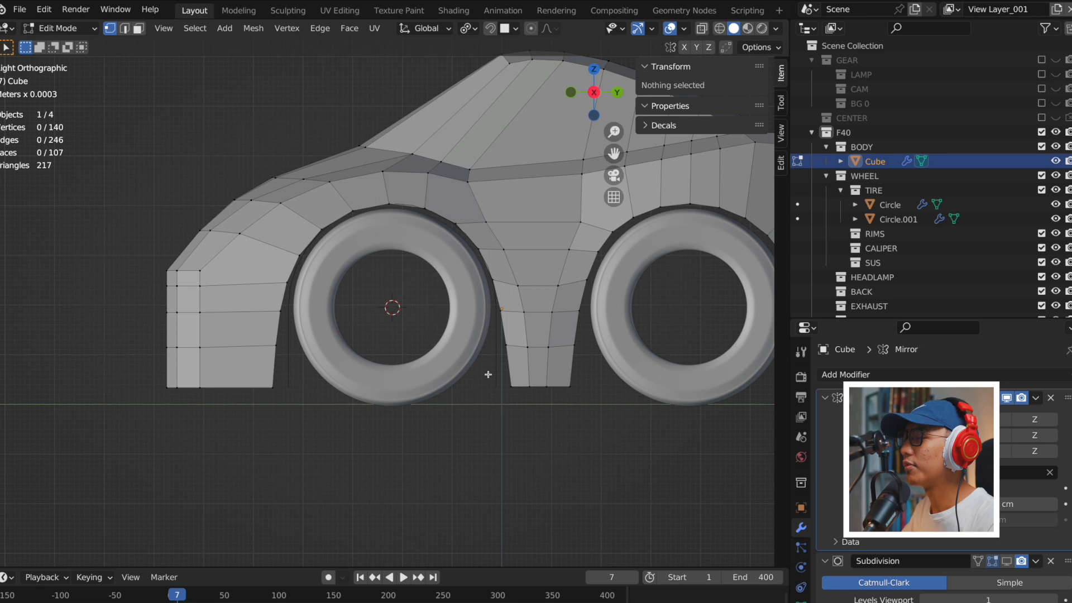
pyautogui.moveTo(489, 374); pyautogui.dragTo(484, 371, button='middle')
pyautogui.press('Tab')
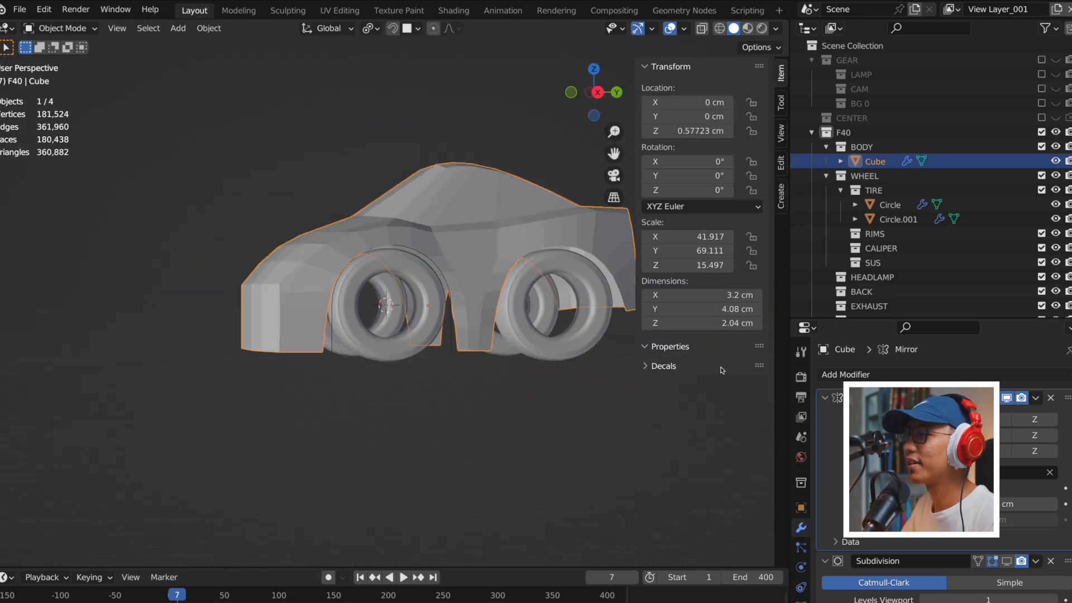
pyautogui.press('KP_3')
pyautogui.moveTo(377, 337); pyautogui.dragTo(445, 302, button='middle')
pyautogui.click(508, 360)
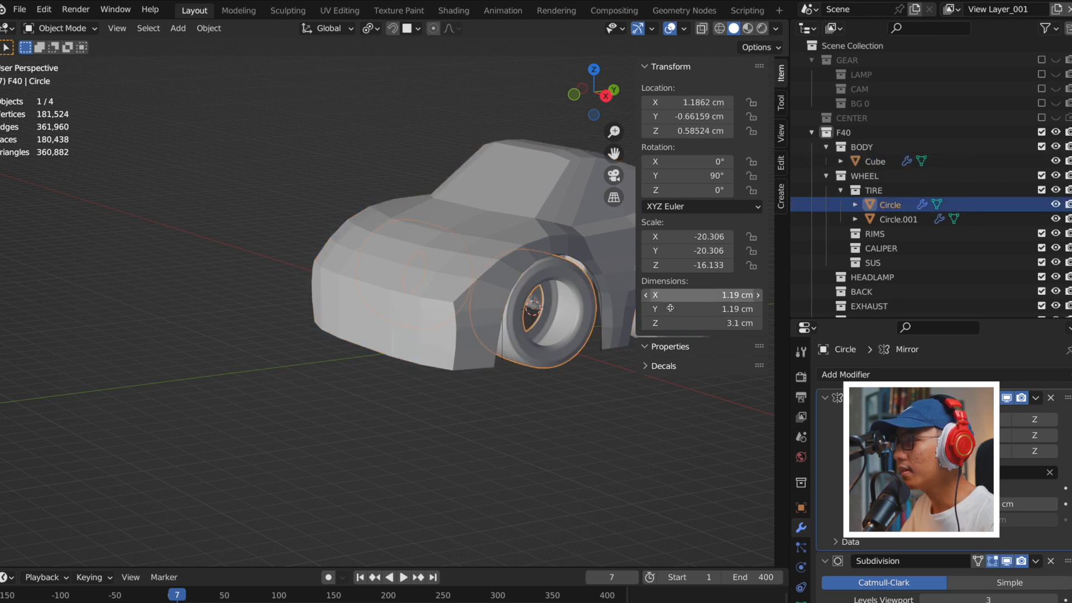
# Remove the wheel-arch guide arc from the scene and enter Edit Mode on the body.
pyautogui.keyDown('shift'); pyautogui.click(505, 351); pyautogui.keyUp('shift')
pyautogui.moveTo(524, 347); pyautogui.dragTo(511, 489, button='middle')
pyautogui.scroll(2, 521, 415)
pyautogui.click(447, 376)
pyautogui.scroll(-3, 448, 376)
pyautogui.click(454, 377)
pyautogui.scroll(5, 480, 335)
pyautogui.press('Tab')
# Examine the body mesh around the cabin, hood and wheel arches from several angles, with X-ray on and off.
pyautogui.moveTo(495, 313); pyautogui.dragTo(610, 323, button='middle')
pyautogui.scroll(-1, 491, 374)
pyautogui.hotkey('alt', 'z')
pyautogui.hotkey('alt', 'z')
pyautogui.press('`')
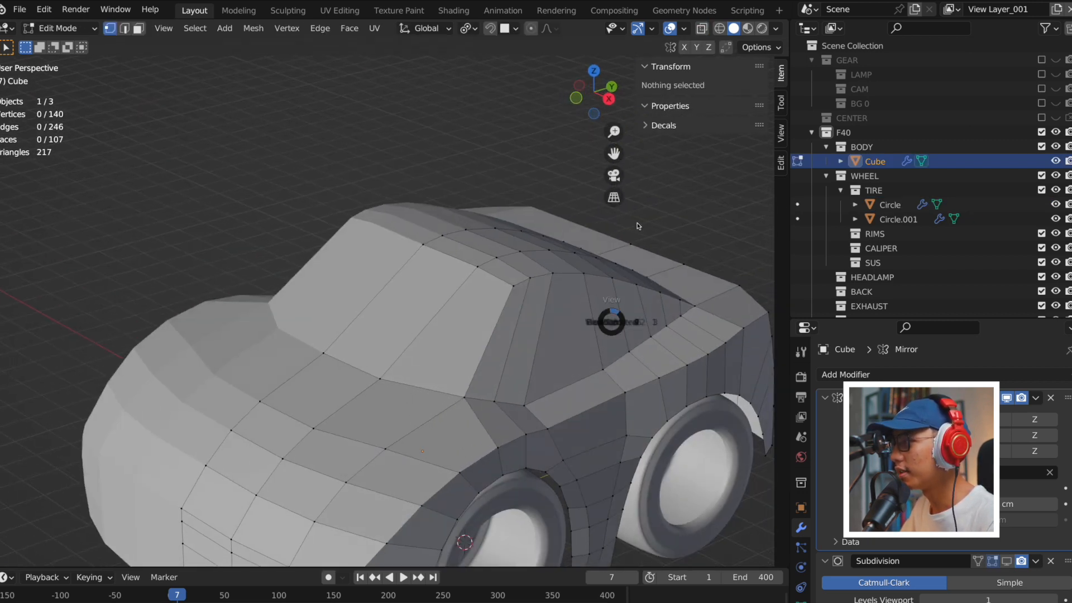
pyautogui.keyDown('shift'); pyautogui.moveTo(576, 270); pyautogui.dragTo(540, 368, button='middle'); pyautogui.keyUp('shift')
pyautogui.moveTo(466, 354); pyautogui.dragTo(577, 244, button='middle')
pyautogui.press('`')
pyautogui.moveTo(405, 244); pyautogui.dragTo(498, 325, button='middle')
pyautogui.scroll(4, 433, 273)
pyautogui.scroll(-2, 433, 273)
pyautogui.scroll(-2, 462, 275)
pyautogui.hotkey('alt', 'z')
pyautogui.press('Tab')
pyautogui.hotkey('alt', 'z')
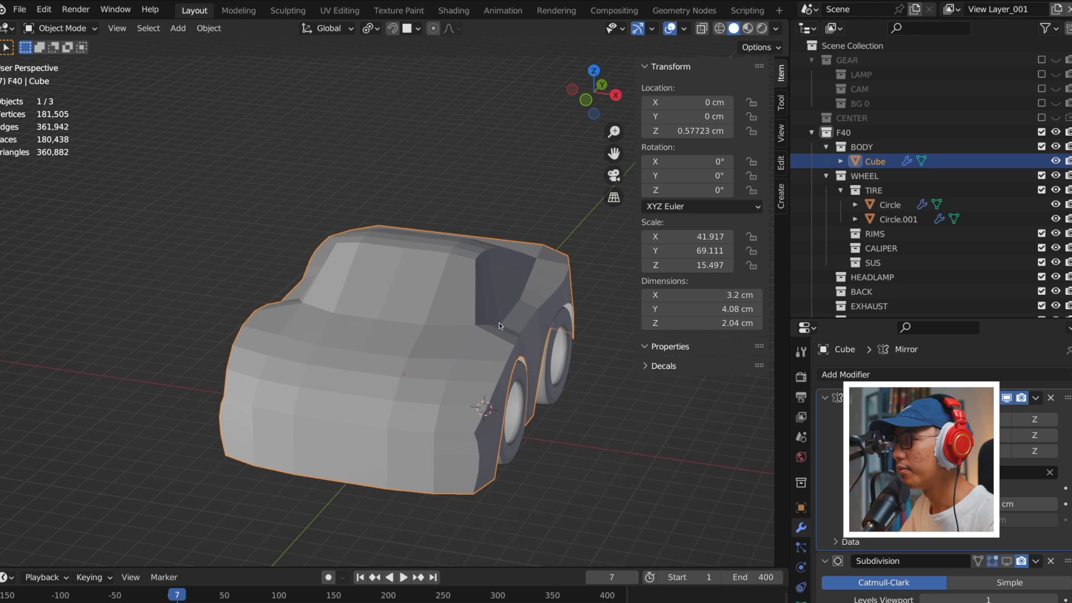
pyautogui.moveTo(463, 374); pyautogui.dragTo(418, 337, button='middle')
pyautogui.scroll(-3, 1021, 533)
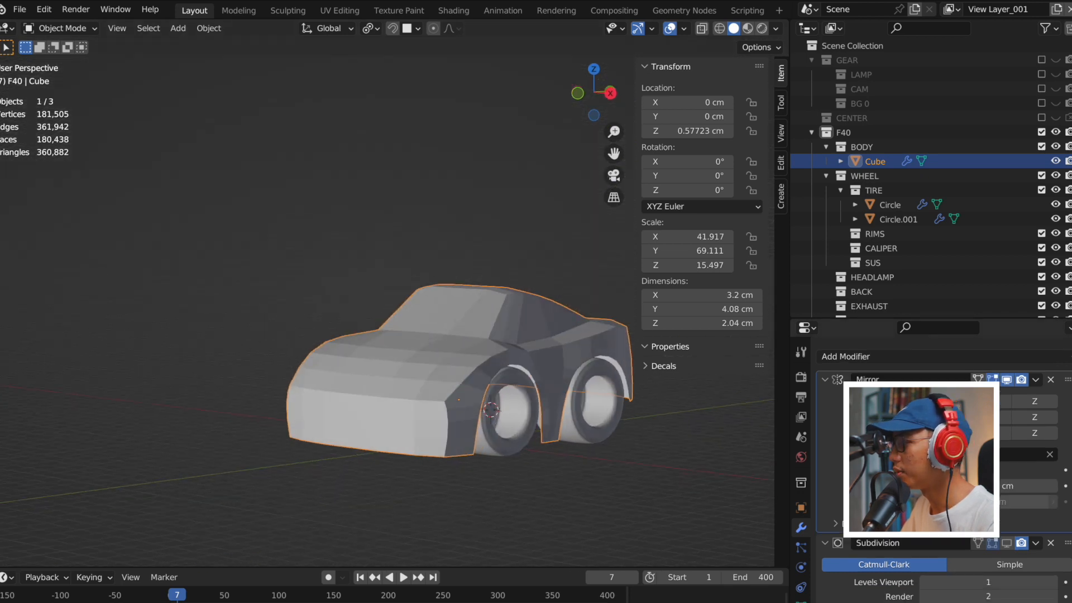
# Show the body's Subdivision modifier in the viewport and select a vertex near the windshield in Edit Mode.
pyautogui.click(1007, 510)
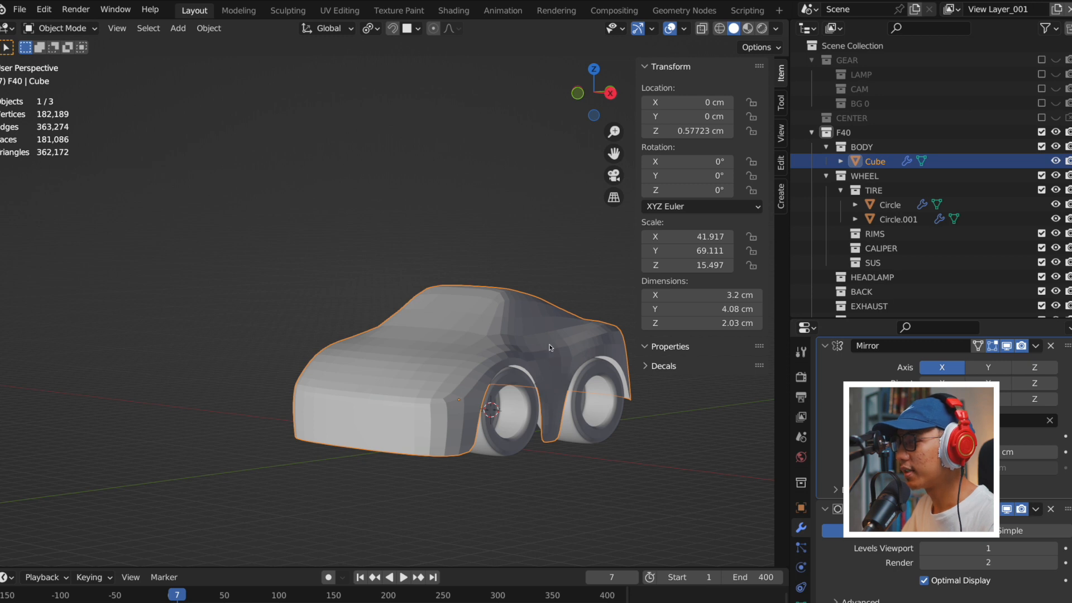
pyautogui.moveTo(565, 377); pyautogui.dragTo(500, 368, button='middle')
pyautogui.press('Tab')
pyautogui.scroll(6, 527, 365)
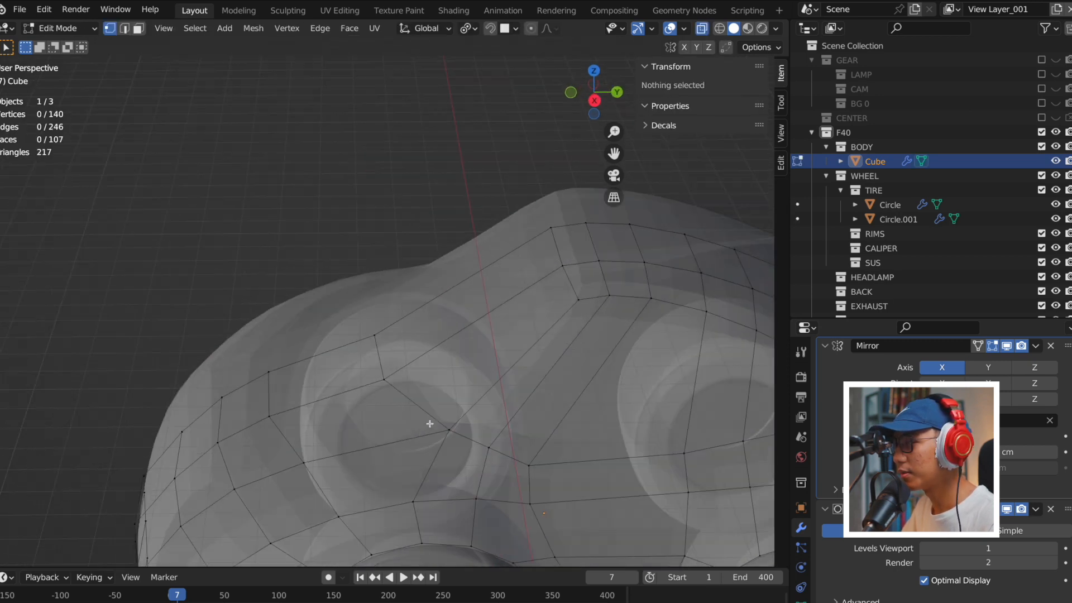
pyautogui.click(486, 426)
pyautogui.scroll(2, 485, 425)
pyautogui.scroll(-5, 416, 363)
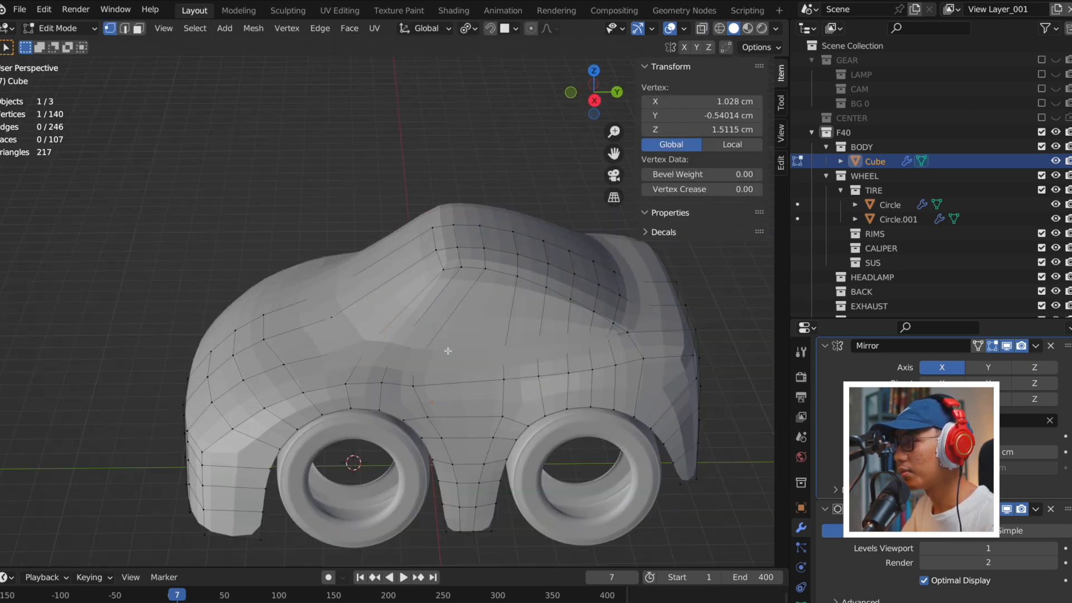
# Add edge loops around the base of the cabin and dissolve the upper loop's edges.
pyautogui.hotkey('ctrl', 'r')
pyautogui.click(440, 327)
pyautogui.keyDown('alt'); pyautogui.click(480, 324); pyautogui.keyUp('alt')
pyautogui.press('x')
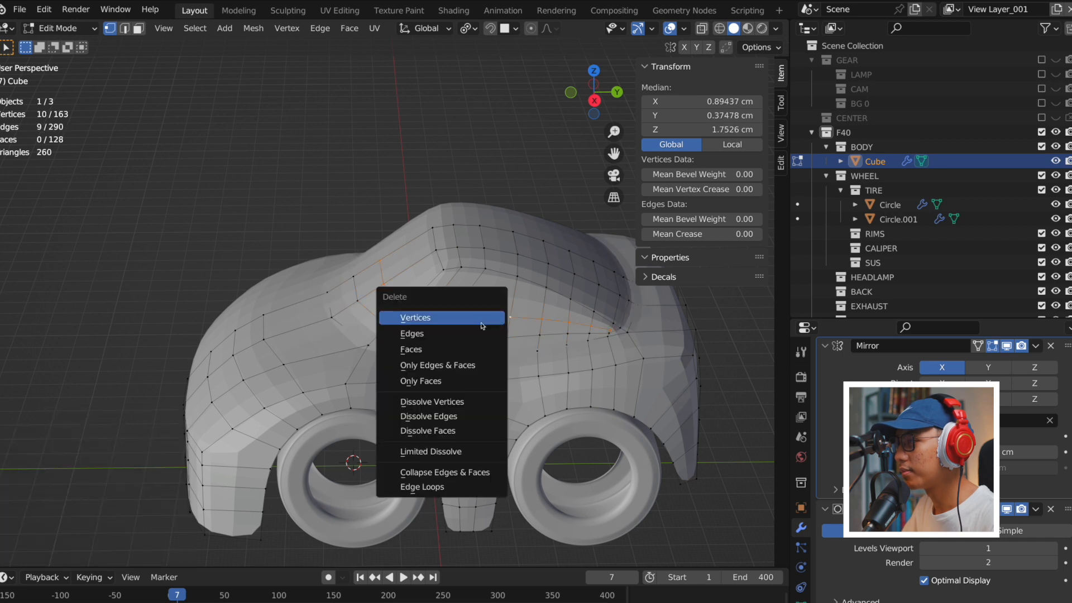
pyautogui.click(446, 409)
pyautogui.hotkey('ctrl', 'z')
pyautogui.press('x')
pyautogui.click(445, 416)
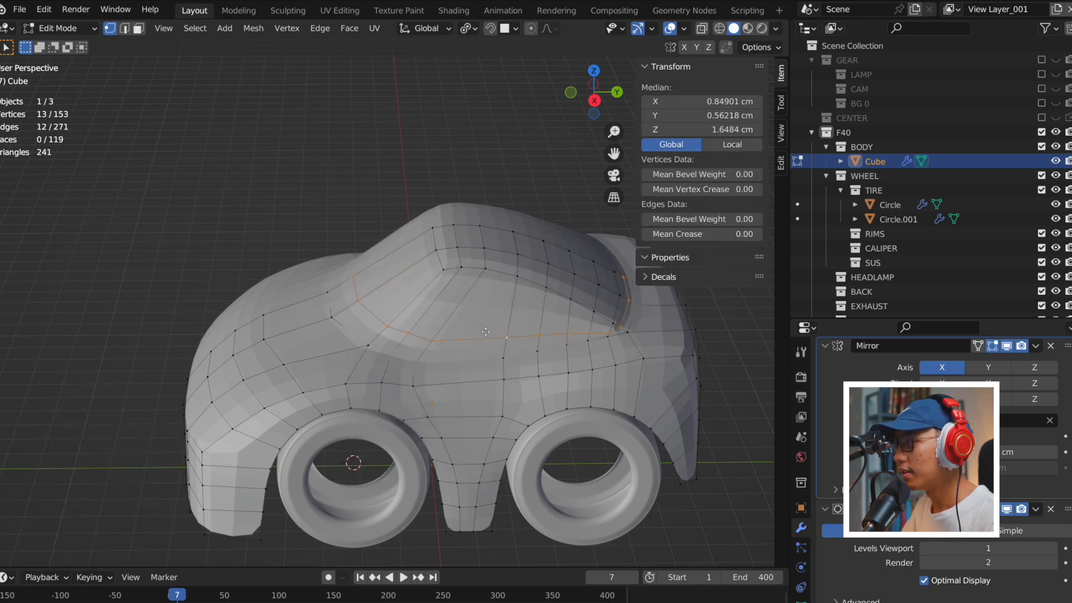
# Slide the remaining loop around the cabin base to tighten the window crease, and return to Object Mode.
pyautogui.press('g')
pyautogui.press('g')
pyautogui.click(479, 355)
pyautogui.press('Tab')
pyautogui.scroll(-4, 471, 387)
pyautogui.moveTo(472, 387); pyautogui.dragTo(448, 332, button='middle')
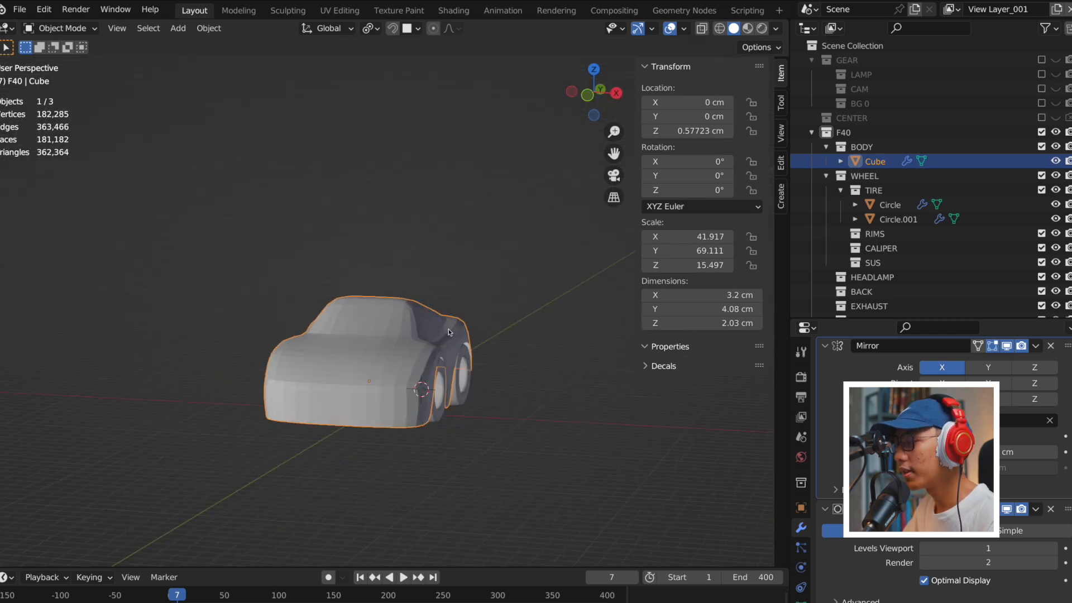
# Open 2.blend from the F40/2 folder.
pyautogui.click(20, 8)
pyautogui.click(35, 40)
pyautogui.click(495, 337)
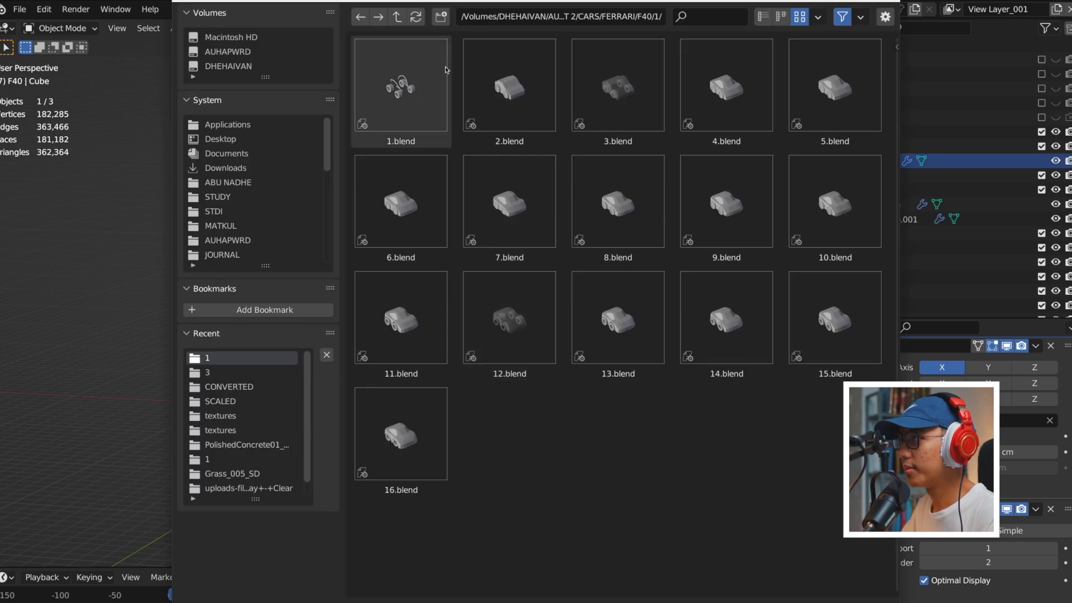
pyautogui.click(397, 16)
pyautogui.doubleClick(504, 102)
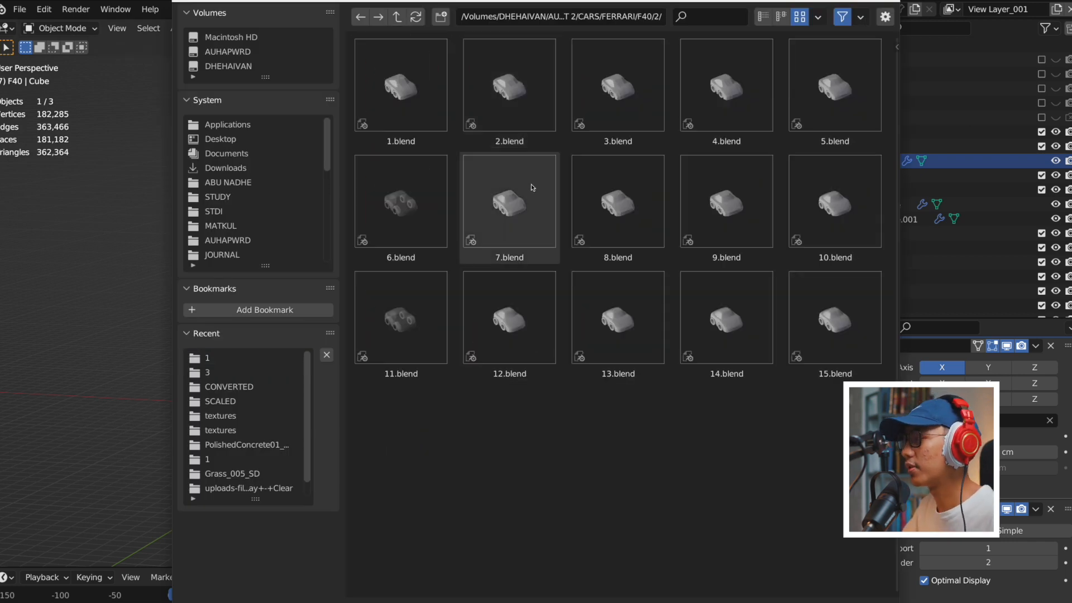
pyautogui.click(534, 101)
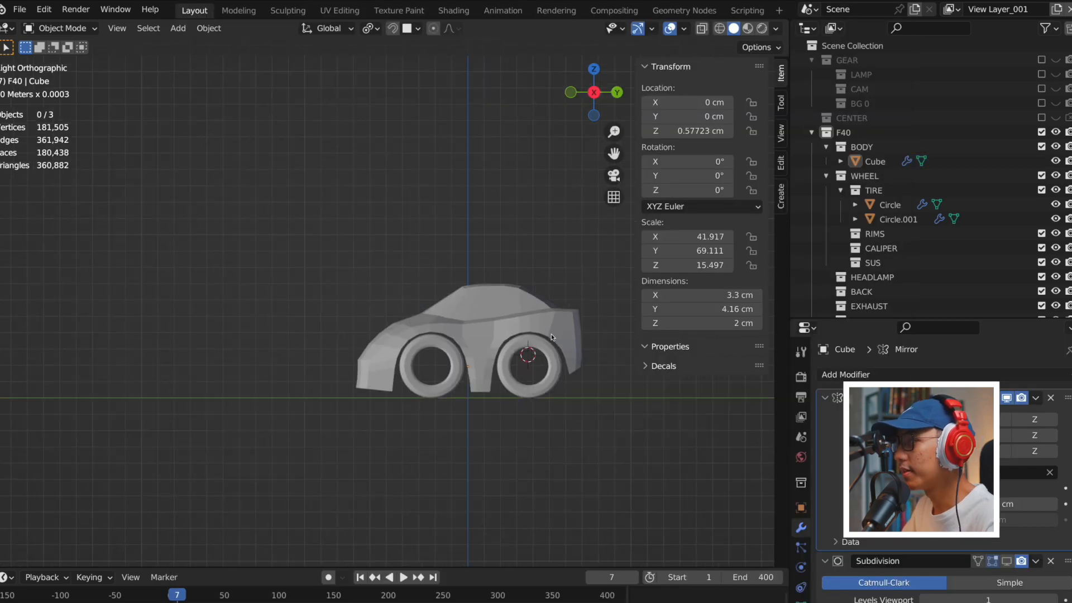
# Enter Edit Mode on the body with X-ray on and select its outer vertices, leaving out the centre line.
pyautogui.scroll(3, 608, 337)
pyautogui.moveTo(608, 337); pyautogui.dragTo(500, 268, button='middle')
pyautogui.scroll(-2, 560, 312)
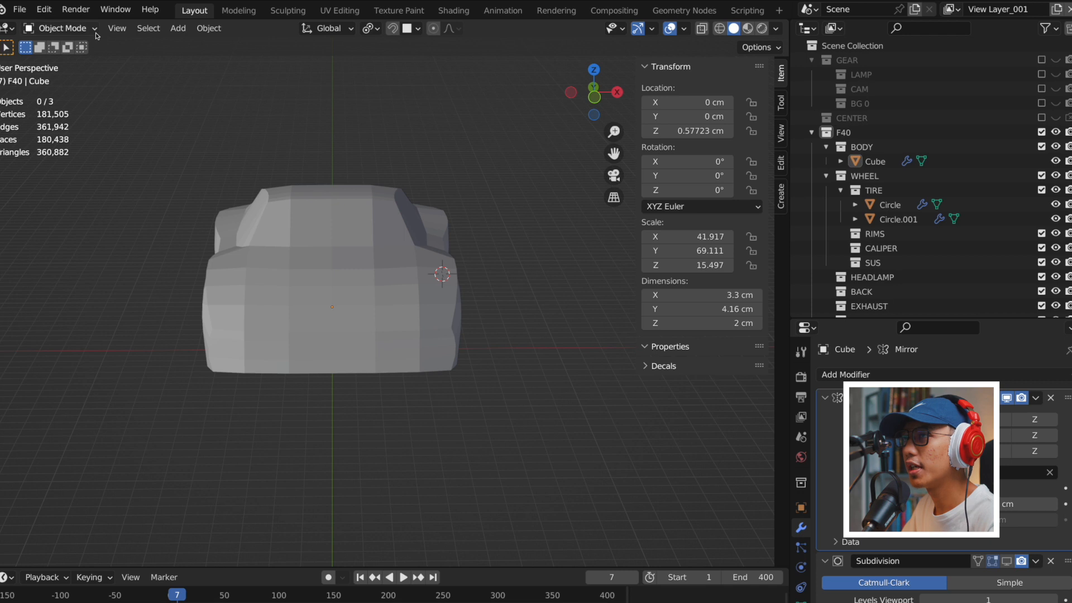
pyautogui.click(441, 270)
pyautogui.press('`')
pyautogui.click(246, 74)
pyautogui.press('Tab')
pyautogui.hotkey('alt', 'z')
pyautogui.moveTo(353, 179); pyautogui.dragTo(536, 425)
pyautogui.press('KP_3')
pyautogui.press('KP_7')
pyautogui.scroll(2, 465, 270)
pyautogui.press('g')
pyautogui.press('x')
pyautogui.rightClick(519, 260)
pyautogui.press('KP_1')
pyautogui.hotkey('alt', 'z')
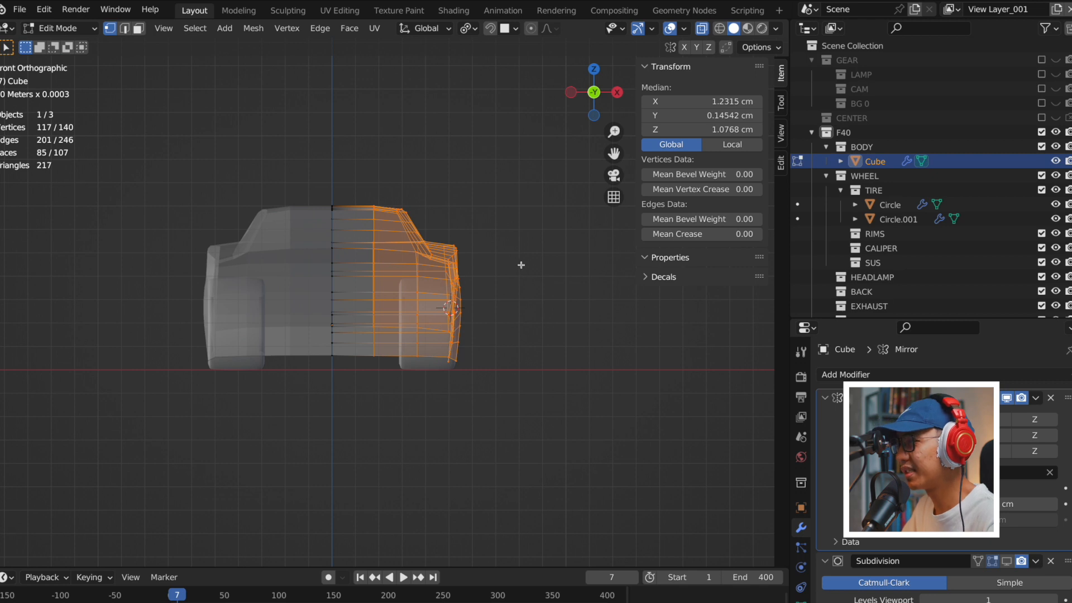
pyautogui.press('g')
pyautogui.press('x')
pyautogui.rightClick(531, 269)
# Scale the selected half along X and move it inward, narrowing the body to about 2.9 cm overall.
pyautogui.press('s')
pyautogui.press('x')
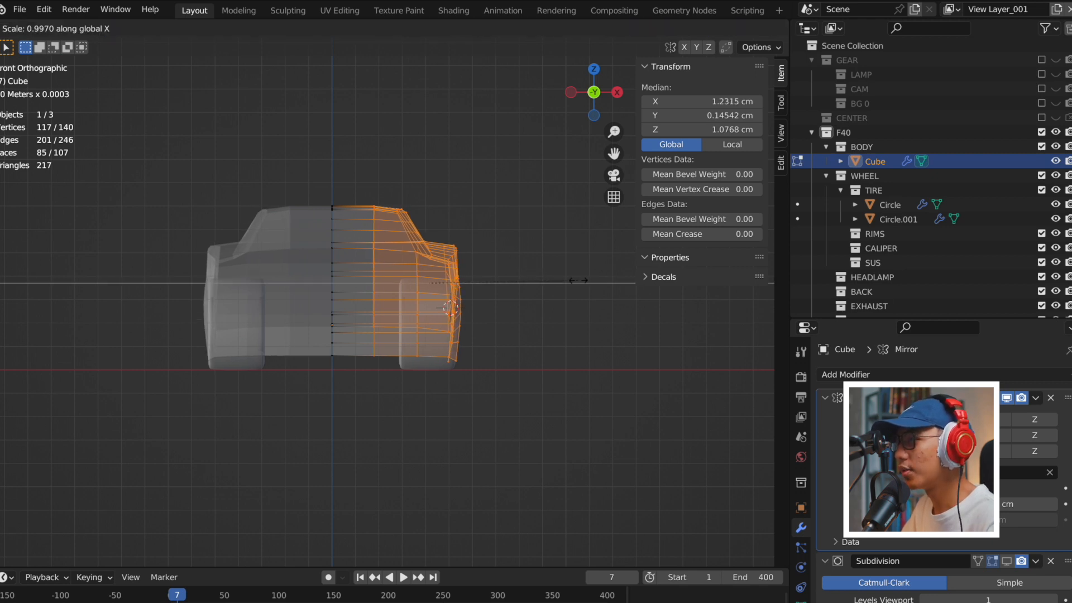
pyautogui.click(555, 279)
pyautogui.hotkey('alt', 'z')
pyautogui.press('g')
pyautogui.press('x')
pyautogui.click(545, 278)
pyautogui.press('Tab')
pyautogui.moveTo(544, 278); pyautogui.dragTo(454, 321, button='middle')
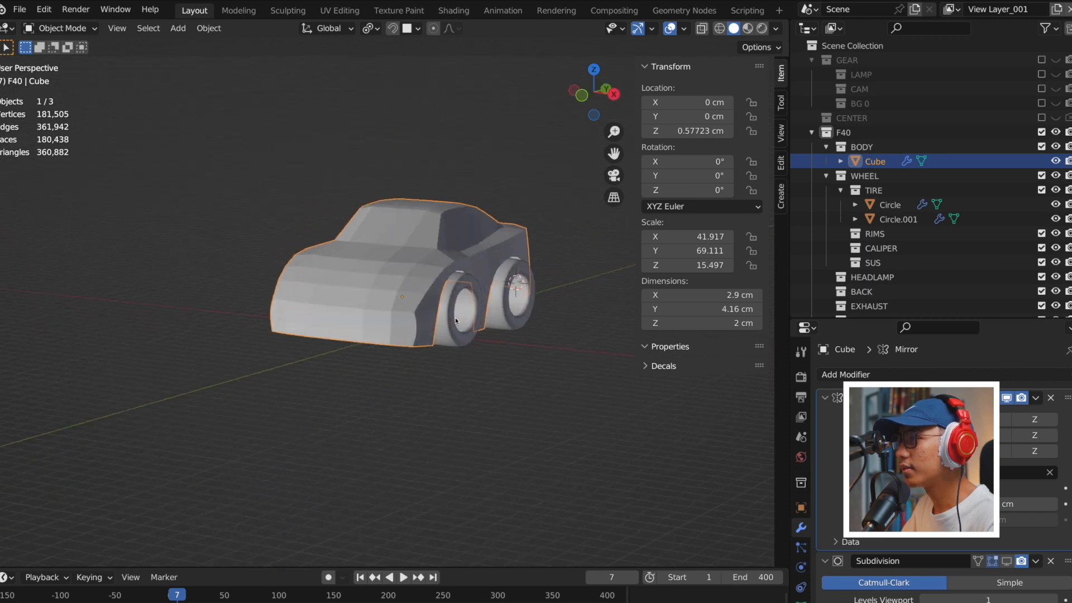
# Move the tires inward along X to about 1.03 cm to fit the narrower body.
pyautogui.click(459, 313)
pyautogui.press('KP_1')
pyautogui.click(496, 344)
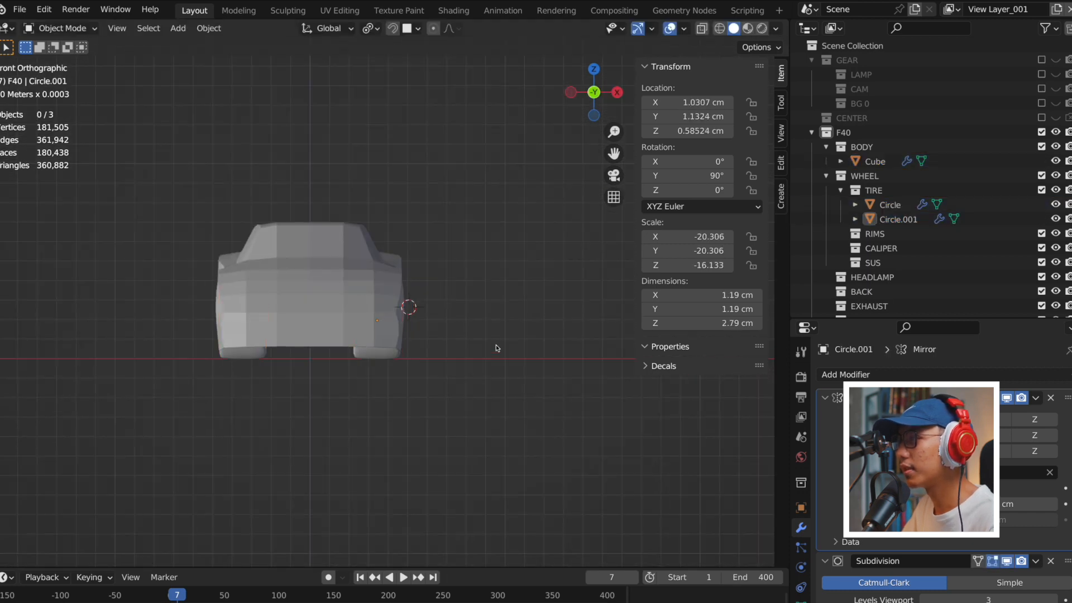
pyautogui.moveTo(496, 347); pyautogui.dragTo(356, 333, button='middle')
# Open 15.blend from the same folder.
pyautogui.click(19, 9)
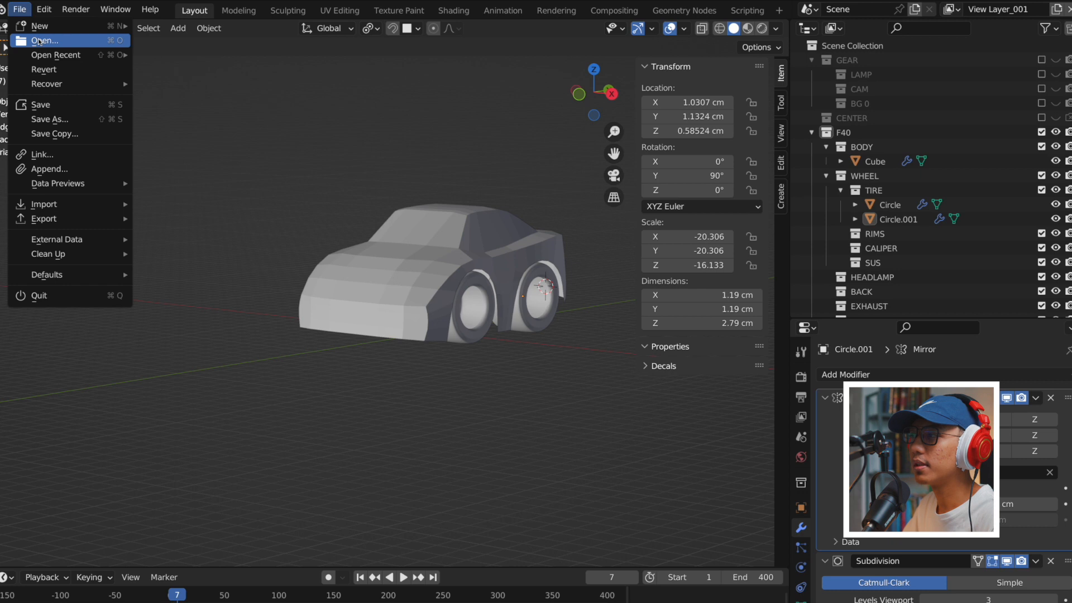
pyautogui.click(43, 40)
pyautogui.click(470, 338)
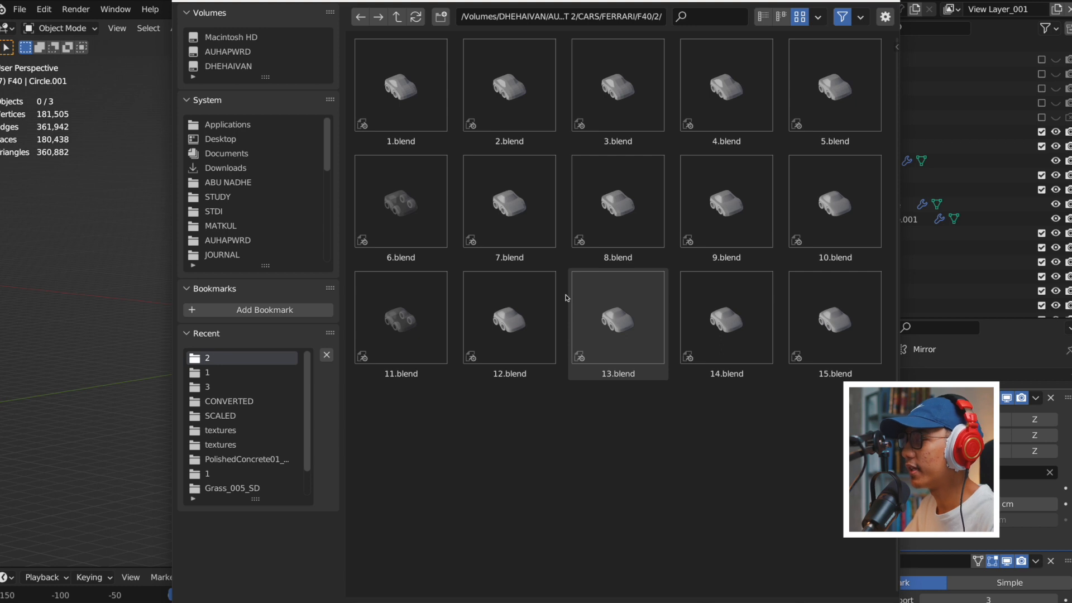
pyautogui.doubleClick(803, 333)
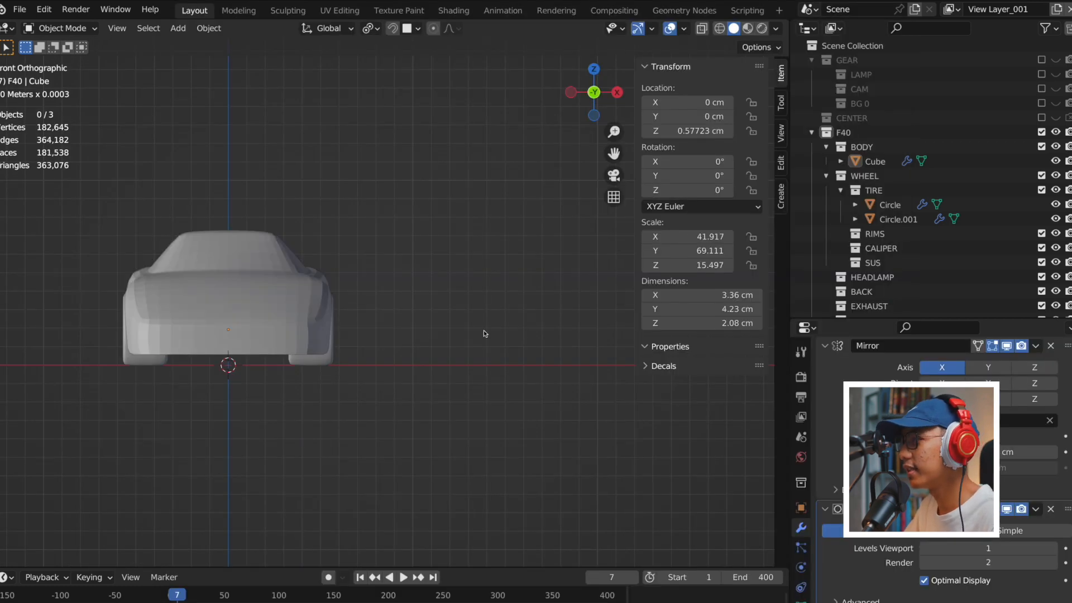
# Examine the smoothed body's proportions from the front, right side and top.
pyautogui.moveTo(483, 330); pyautogui.dragTo(370, 299, button='middle')
pyautogui.press('`')
pyautogui.click(493, 316)
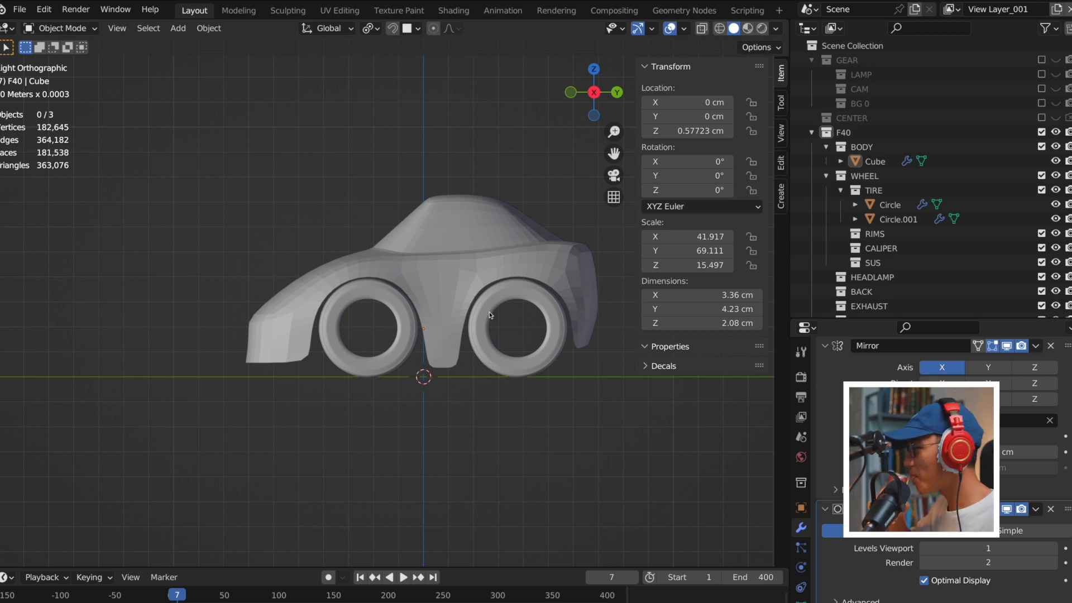
pyautogui.click(490, 315)
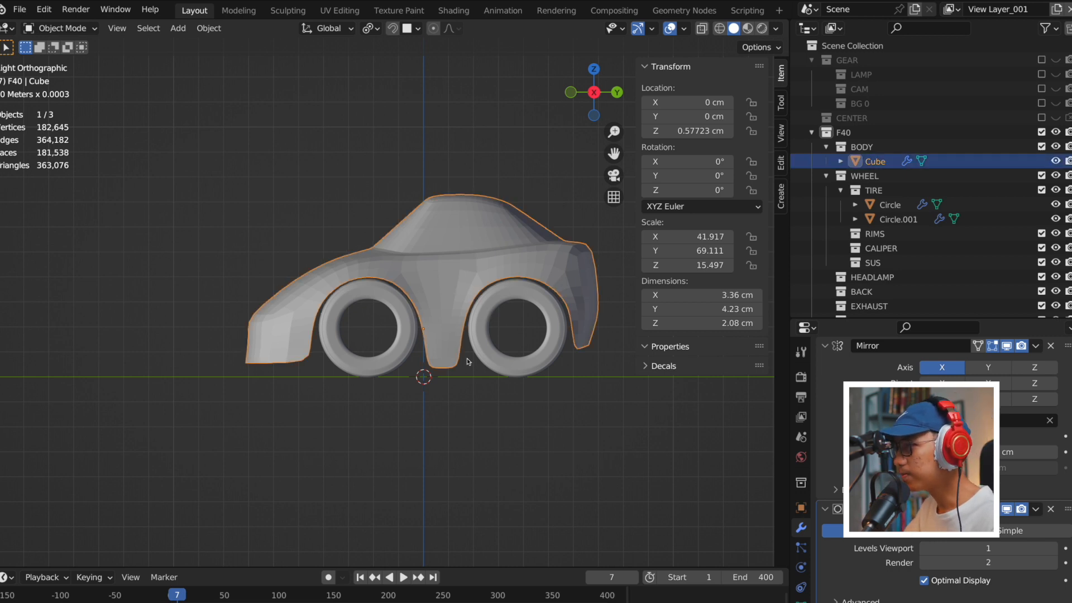
pyautogui.click(469, 378)
pyautogui.moveTo(469, 378); pyautogui.dragTo(592, 358, button='middle')
pyautogui.click(411, 310)
pyautogui.press('KP_7')
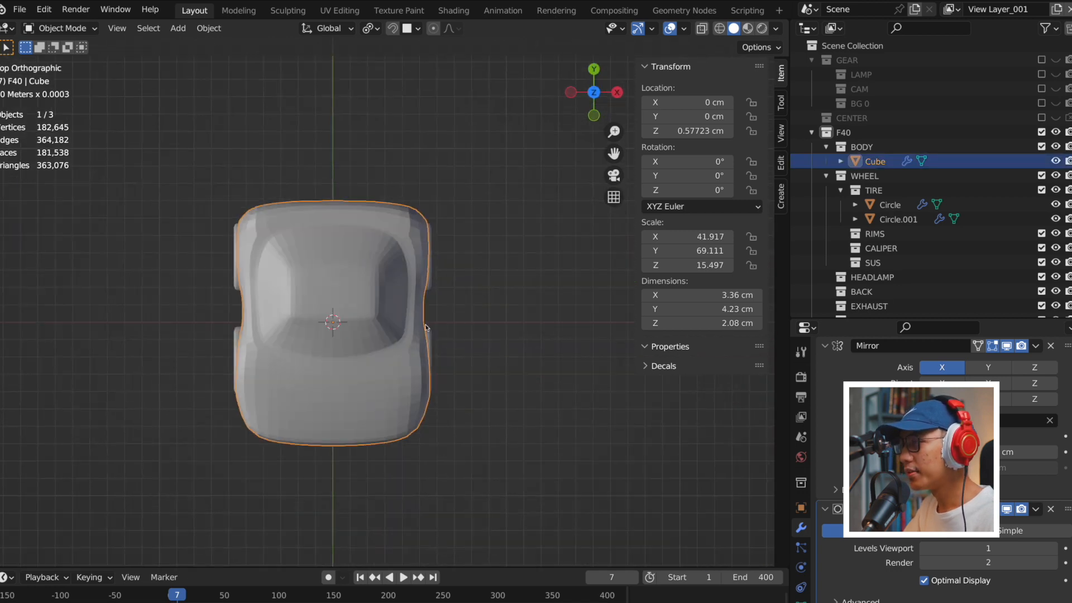
# Move the selected outer side vertices of the body along X in the top view.
pyautogui.press('Tab')
pyautogui.scroll(2, 423, 329)
pyautogui.hotkey('alt', 'z')
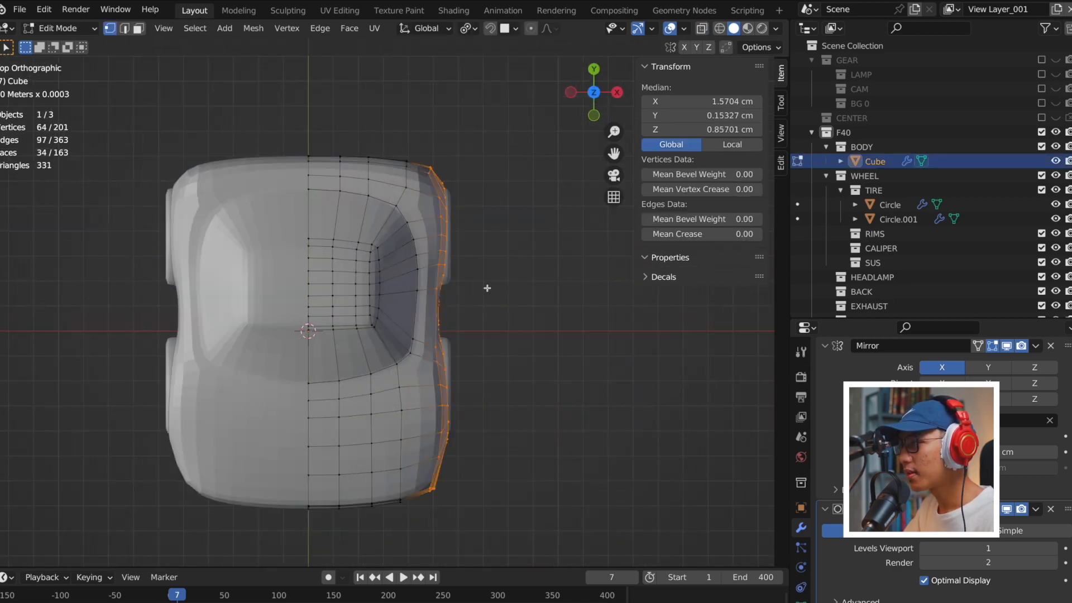
pyautogui.press('g')
pyautogui.press('x')
pyautogui.click(492, 294)
pyautogui.press('Tab')
# Select the outer part of the body's editable half in the front view and scale it along X to 0.935.
pyautogui.moveTo(478, 330); pyautogui.dragTo(456, 270, button='middle')
pyautogui.press('KP_1')
pyautogui.press('Tab')
pyautogui.hotkey('alt', 'z')
pyautogui.moveTo(333, 296); pyautogui.dragTo(437, 434)
pyautogui.hotkey('alt', 'z')
pyautogui.press('s')
pyautogui.press('x')
pyautogui.click(512, 344)
# Move the selected outer part inward along X, narrowing the body to about 3.23 cm overall.
pyautogui.press('g')
pyautogui.press('x')
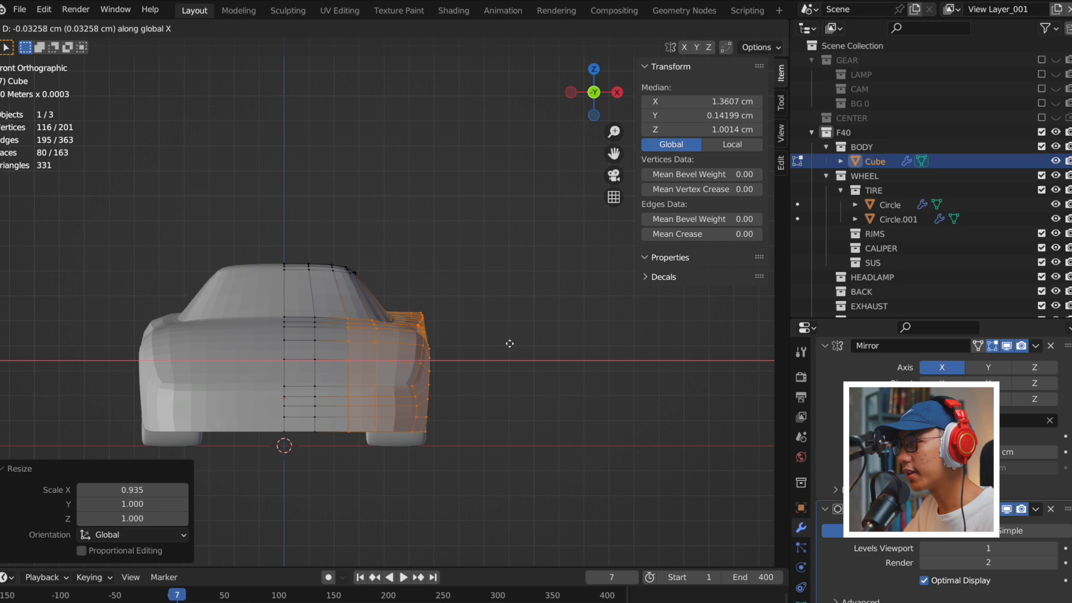
pyautogui.click(502, 347)
pyautogui.press('Tab')
pyautogui.scroll(-3, 485, 352)
pyautogui.click(475, 358)
pyautogui.moveTo(476, 357); pyautogui.dragTo(303, 319, button='middle')
# Open 3.blend from the F40/3 folder without saving the current file.
pyautogui.click(19, 9)
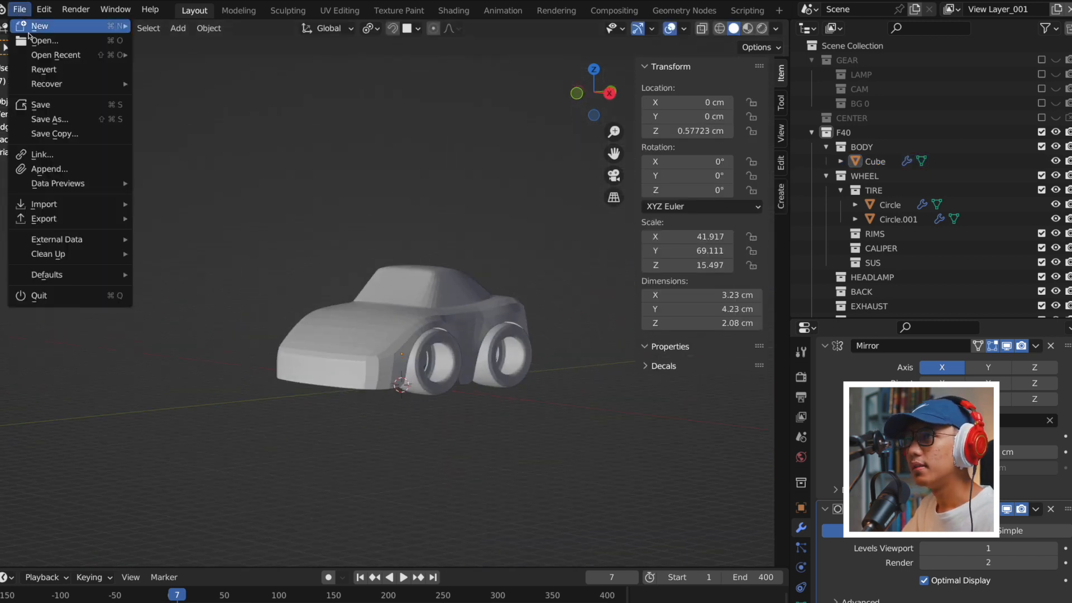
pyautogui.click(34, 41)
pyautogui.click(473, 335)
pyautogui.click(397, 16)
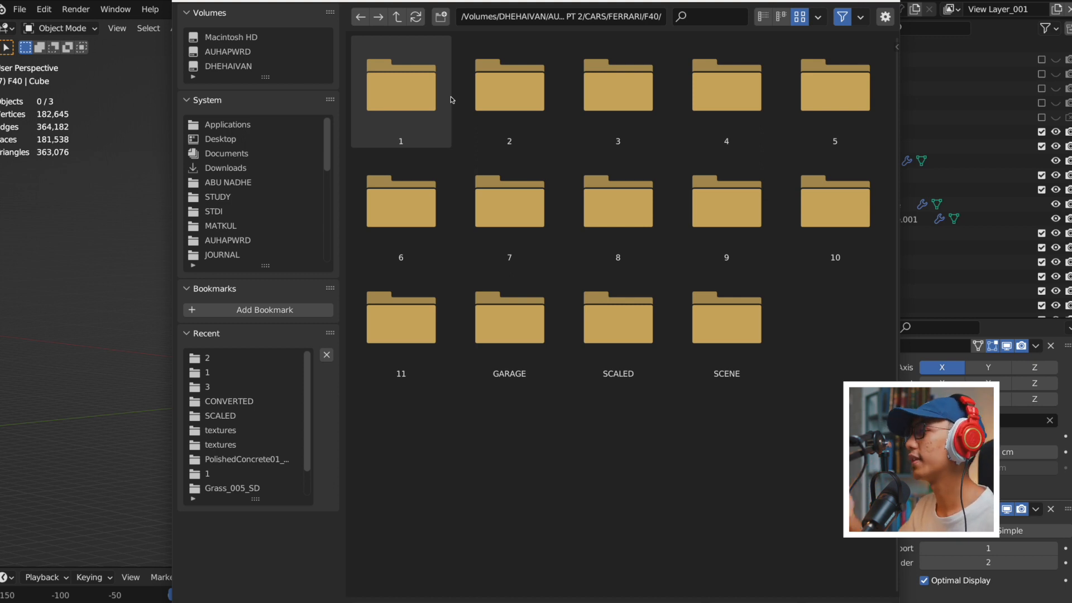
pyautogui.doubleClick(491, 112)
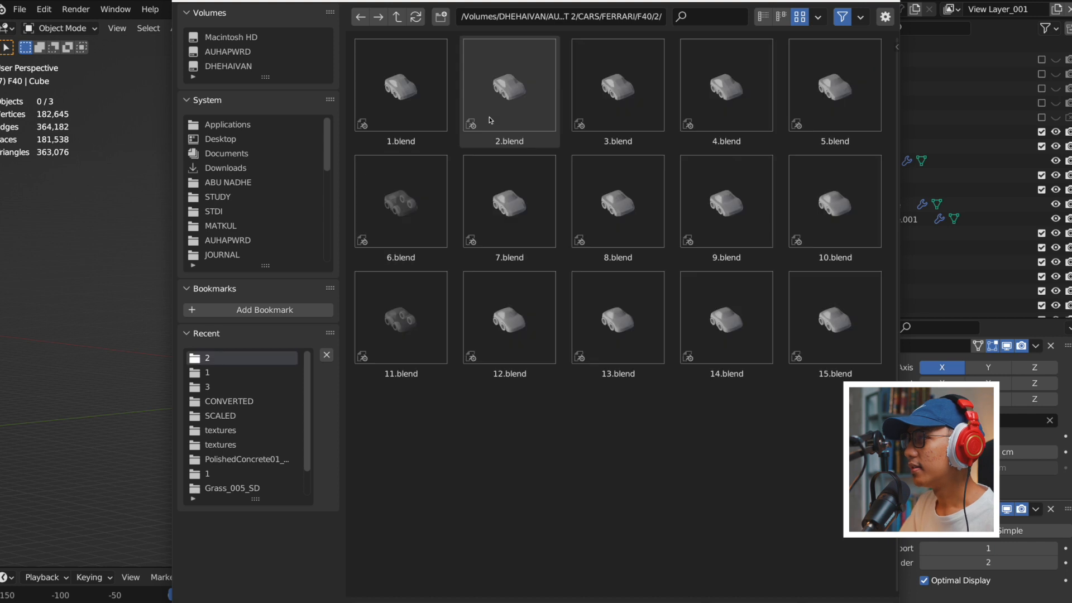
pyautogui.click(397, 16)
pyautogui.doubleClick(557, 81)
pyautogui.click(396, 17)
pyautogui.doubleClick(618, 84)
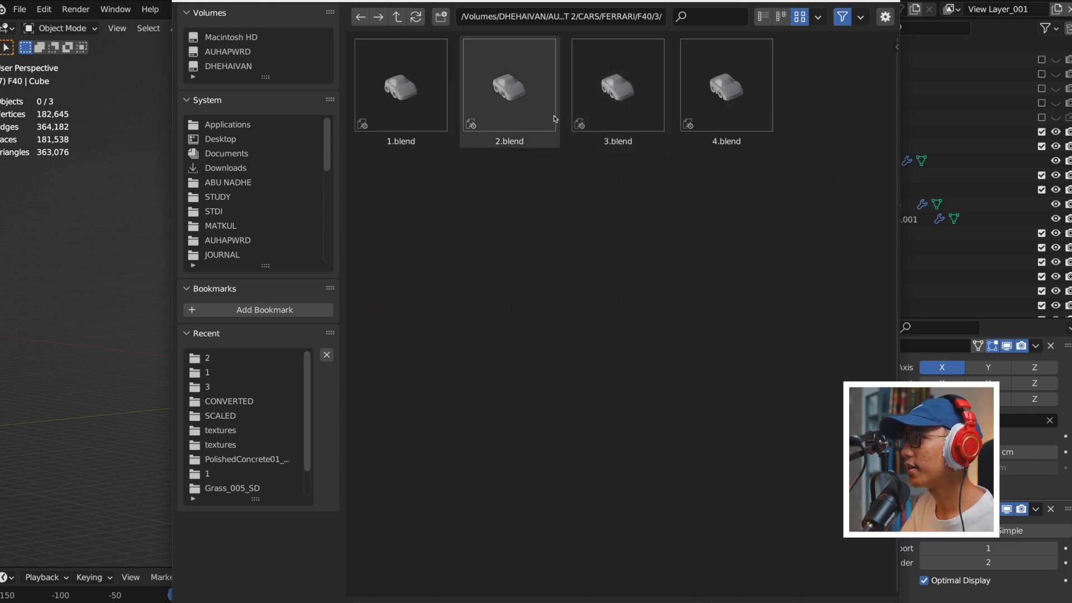
pyautogui.doubleClick(618, 89)
# Put the body mesh into edit mode, framed on the area around the wheel arches, with nothing selected.
pyautogui.scroll(6, 462, 380)
pyautogui.keyDown('shift'); pyautogui.moveTo(478, 362); pyautogui.dragTo(580, 365, button='middle'); pyautogui.keyUp('shift')
pyautogui.scroll(-2, 581, 365)
pyautogui.click(441, 307)
pyautogui.moveTo(441, 307); pyautogui.dragTo(509, 323, button='middle')
pyautogui.press('Tab')
pyautogui.press('`')
pyautogui.click(447, 341)
pyautogui.hotkey('alt', 'z')
pyautogui.hotkey('alt', 'a')
# Select the body vertex above and behind the front wheel arch, at the top of the fender-to-door line.
pyautogui.click(384, 306)
pyautogui.hotkey('alt', 'z')
pyautogui.moveTo(416, 312); pyautogui.dragTo(374, 335, button='middle')
pyautogui.click(373, 248)
pyautogui.hotkey('alt', 'z')
pyautogui.moveTo(375, 249); pyautogui.dragTo(409, 290, button='middle')
pyautogui.scroll(3, 408, 290)
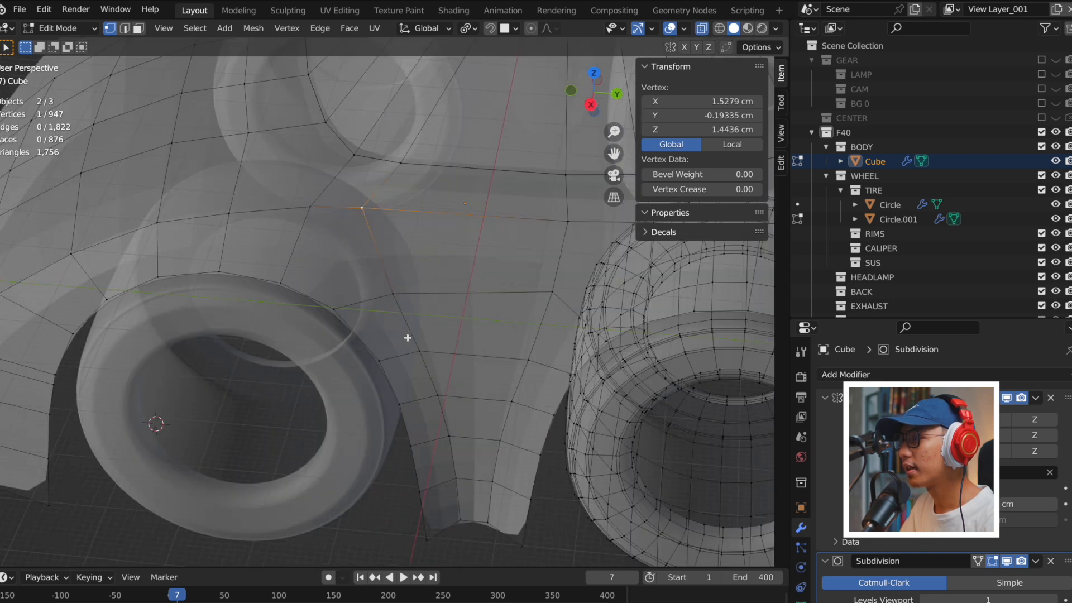
pyautogui.moveTo(407, 337); pyautogui.dragTo(359, 290, button='middle')
pyautogui.hotkey('alt', 'z')
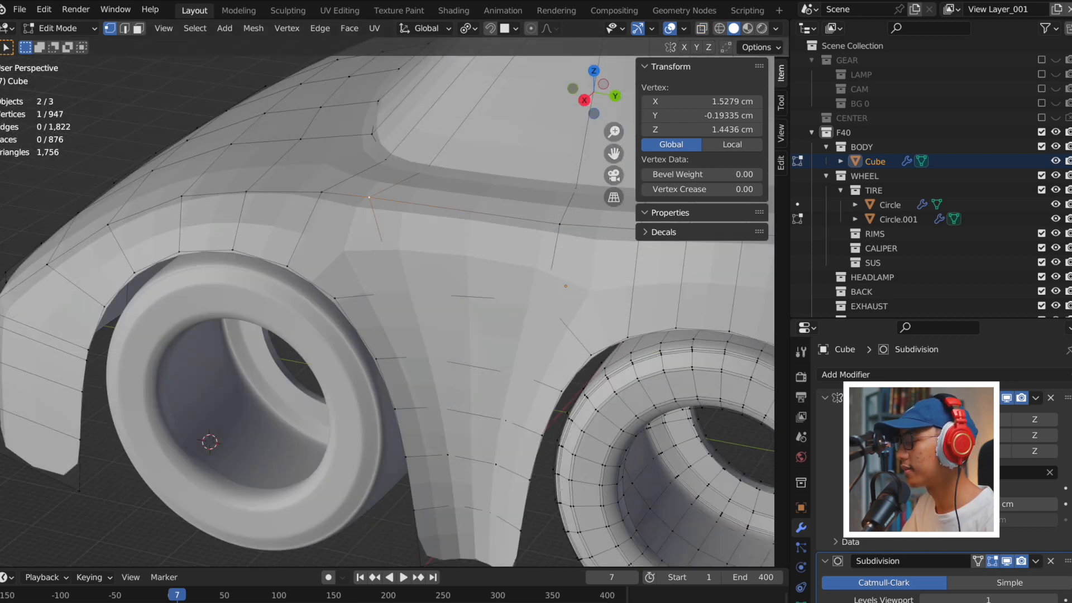
# Switch to the reference photos in Preview and look through them for a view of the car's side behind the front wheel.
pyautogui.click(783, 592)
pyautogui.click(714, 593)
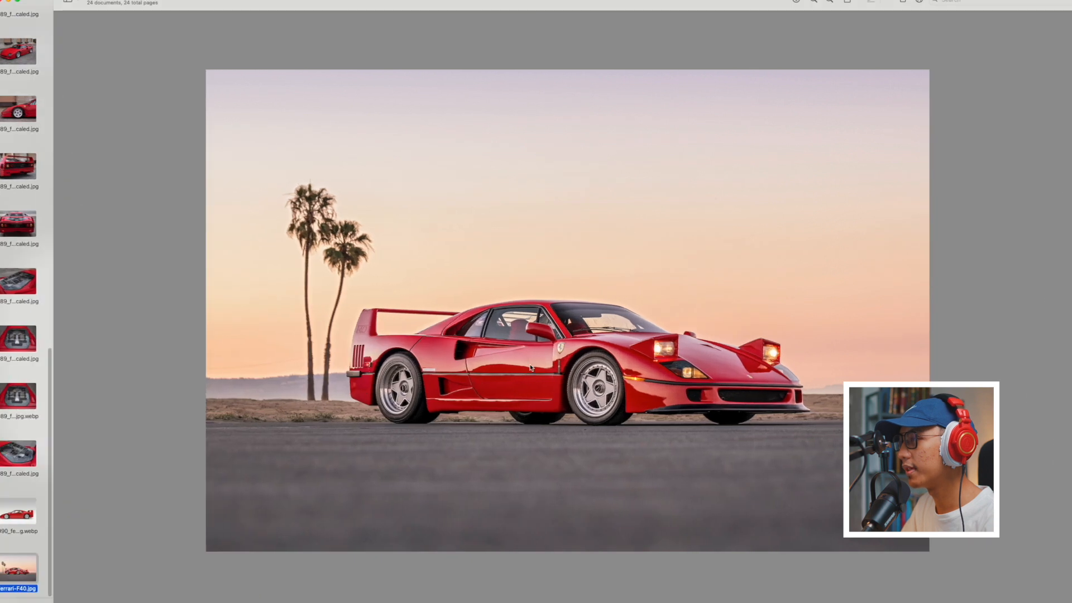
pyautogui.scroll(2, 14, 391)
pyautogui.click(17, 150)
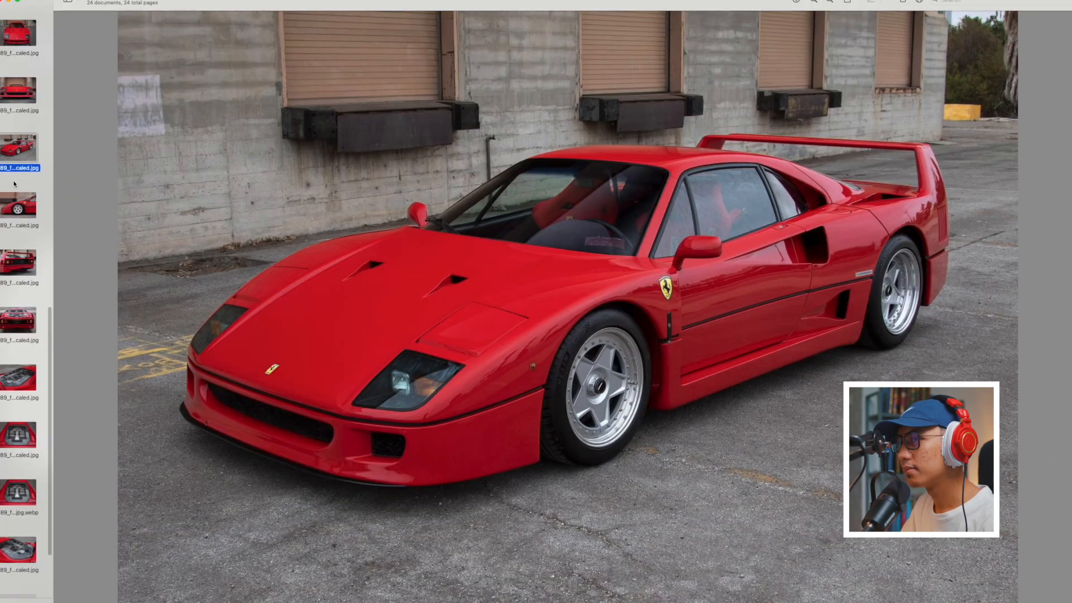
pyautogui.click(26, 269)
pyautogui.click(16, 204)
pyautogui.scroll(3, 22, 168)
pyautogui.click(16, 109)
pyautogui.scroll(3, 18, 110)
pyautogui.click(20, 81)
# Examine the black vent gap between the front fender and door close up in the rear three-quarter photo.
pyautogui.moveTo(234, 276)
pyautogui.mouseDown()
pyautogui.moveTo(304, 350)
pyautogui.moveTo(347, 464)
pyautogui.mouseUp()
pyautogui.press('super+plus')
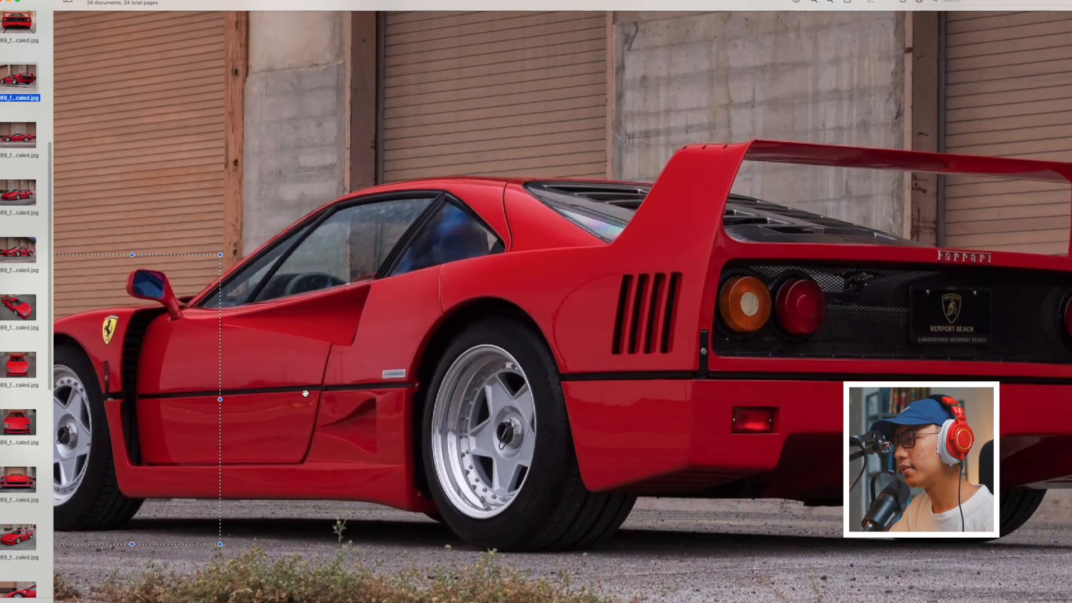
pyautogui.press('super+plus')
pyautogui.press('super+plus')
pyautogui.press('super+plus')
pyautogui.press('super+plus')
pyautogui.hscroll(-10, 306, 384)
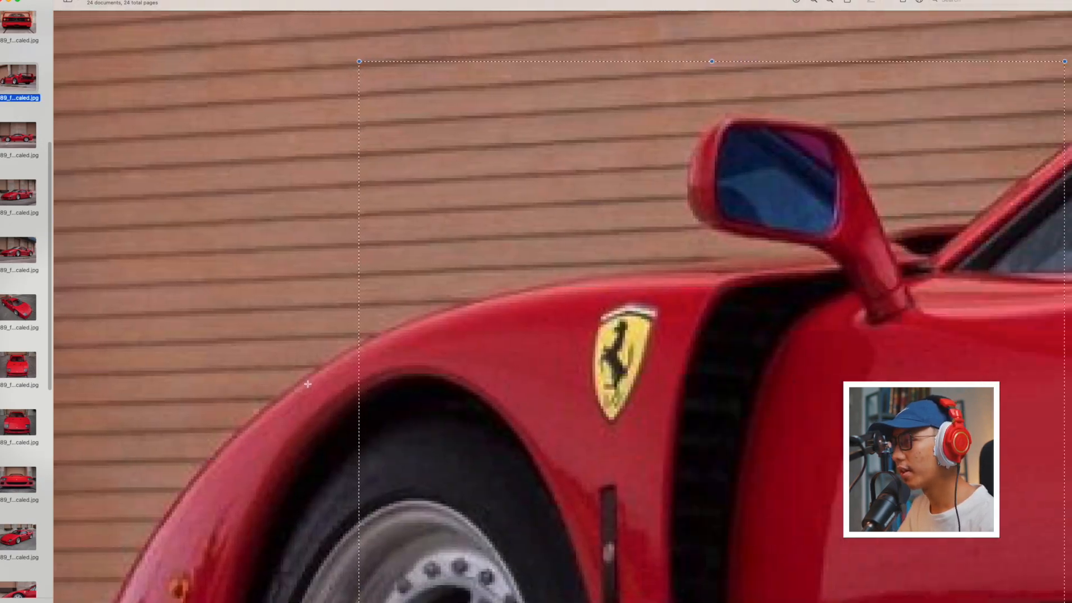
pyautogui.hscroll(8, 307, 384)
pyautogui.scroll(-10, 307, 384)
pyautogui.scroll(3, 307, 384)
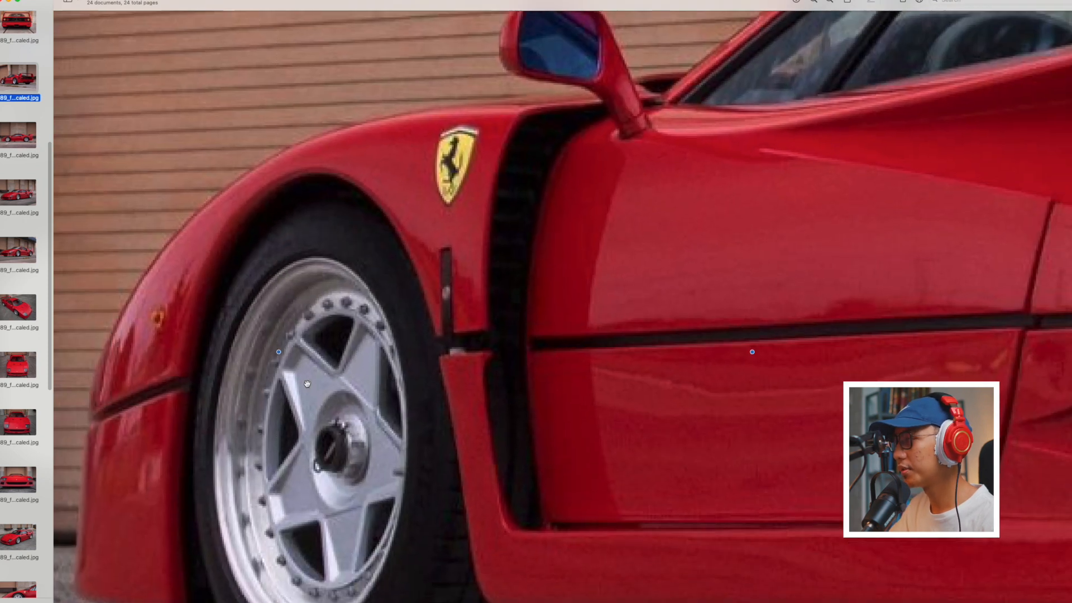
pyautogui.press('super+minus')
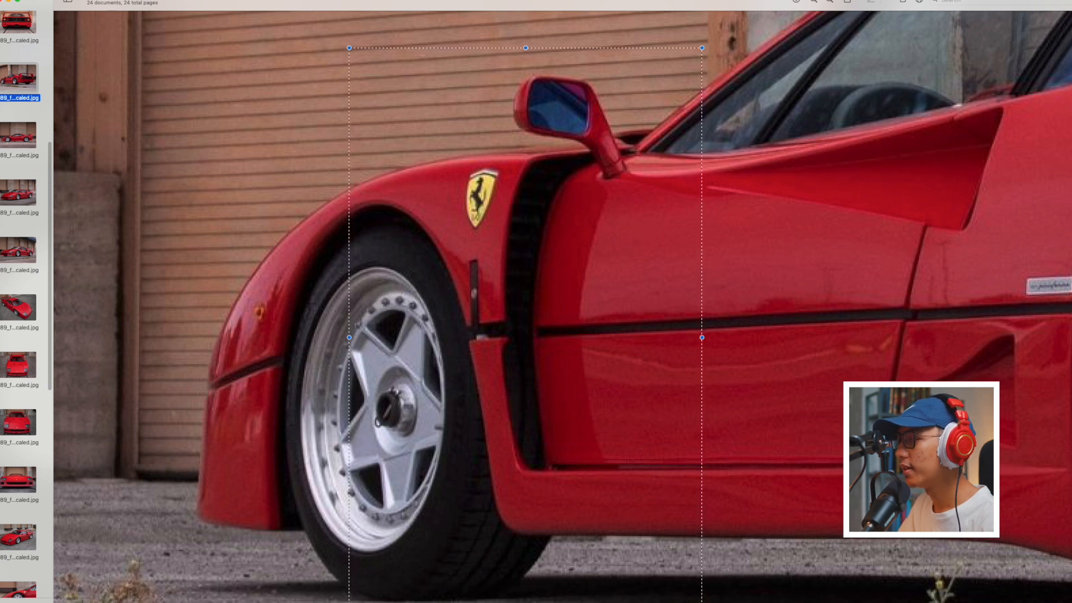
# Switch back to Blender and select the shortest vertex path from the fender top down to the body's lower edge.
pyautogui.click(581, 593)
pyautogui.moveTo(304, 269); pyautogui.dragTo(412, 528, button='middle')
pyautogui.hotkey('alt', 'z')
pyautogui.keyDown('ctrl'); pyautogui.click(406, 541); pyautogui.keyUp('ctrl')
pyautogui.hotkey('alt', 'z')
pyautogui.hotkey('alt', 'z')
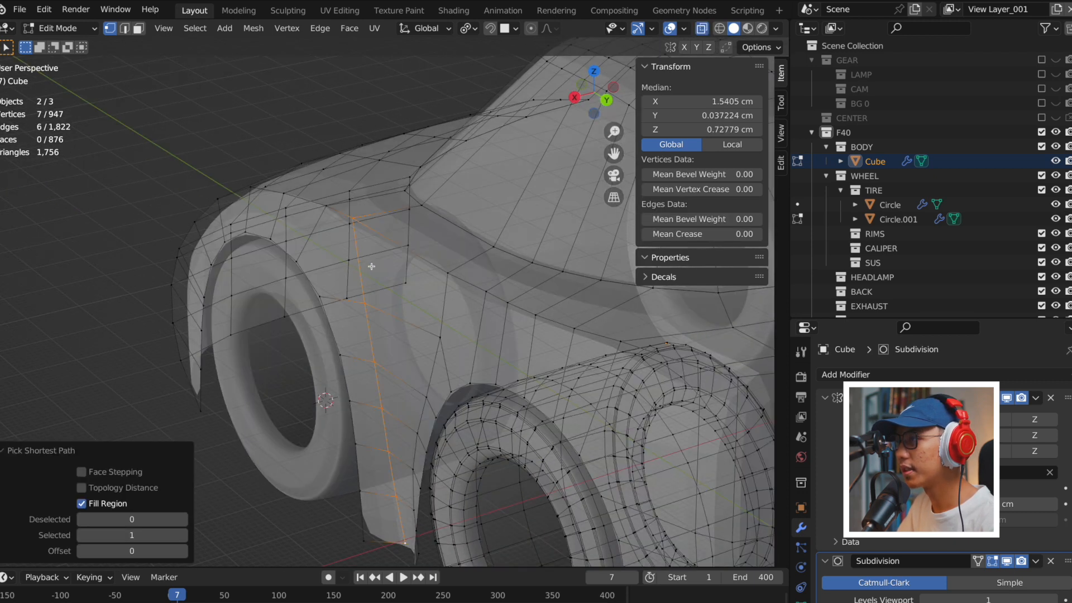
pyautogui.press('g')
pyautogui.press('x')
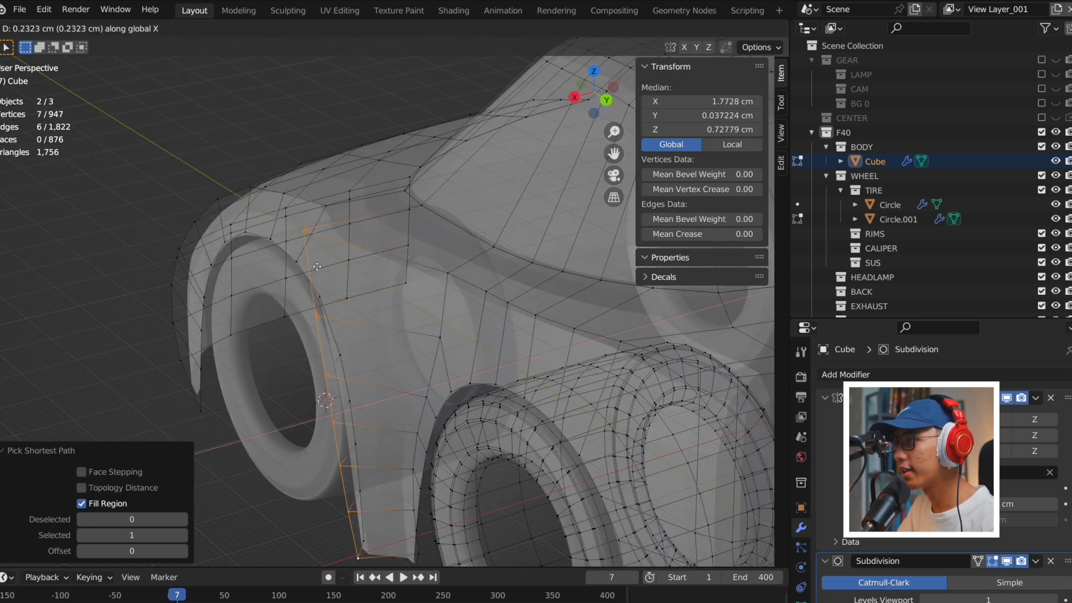
pyautogui.rightClick(320, 266)
# Extend the selection over the rear half of the body in the right side view, keeping only the body in edit mode.
pyautogui.hotkey('alt', 'z')
pyautogui.scroll(-2, 342, 268)
pyautogui.moveTo(342, 268); pyautogui.dragTo(424, 242, button='middle')
pyautogui.hotkey('alt', 'z')
pyautogui.scroll(2, 424, 241)
pyautogui.keyDown('shift'); pyautogui.click(372, 245); pyautogui.keyUp('shift')
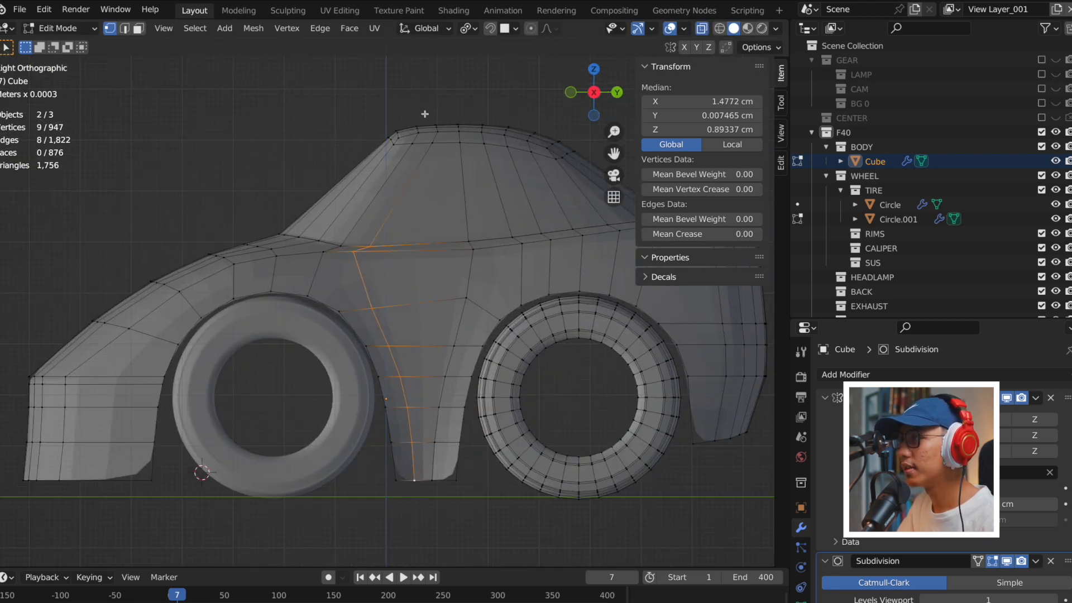
pyautogui.keyDown('shift'); pyautogui.moveTo(423, 112); pyautogui.dragTo(525, 275); pyautogui.keyUp('shift')
pyautogui.scroll(-3, 529, 282)
pyautogui.keyDown('shift'); pyautogui.moveTo(416, 228); pyautogui.dragTo(630, 512); pyautogui.keyUp('shift')
pyautogui.press('Tab')
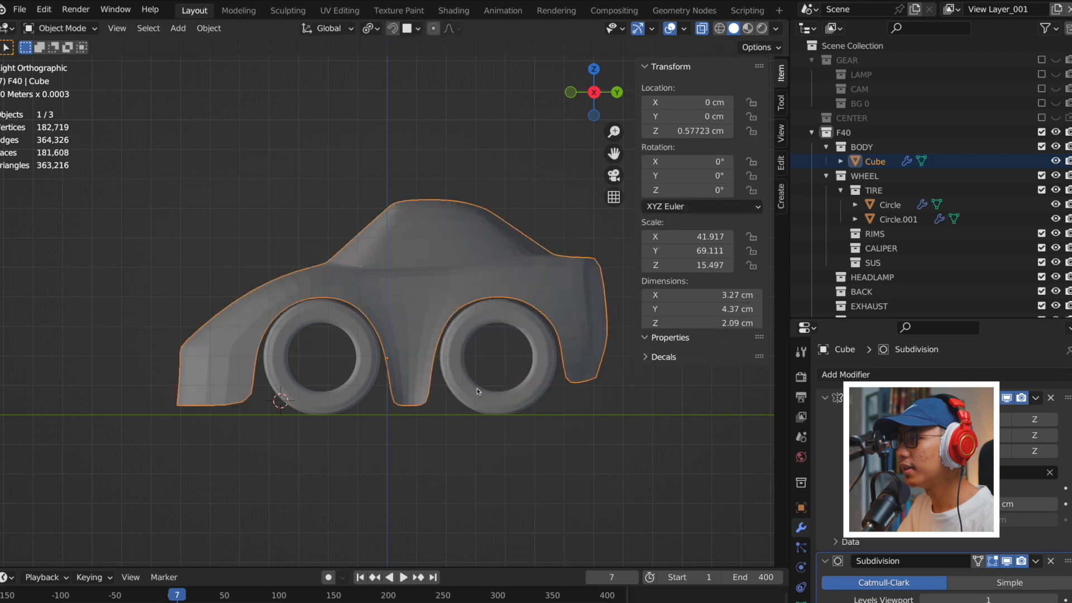
pyautogui.click(418, 311)
pyautogui.press('Tab')
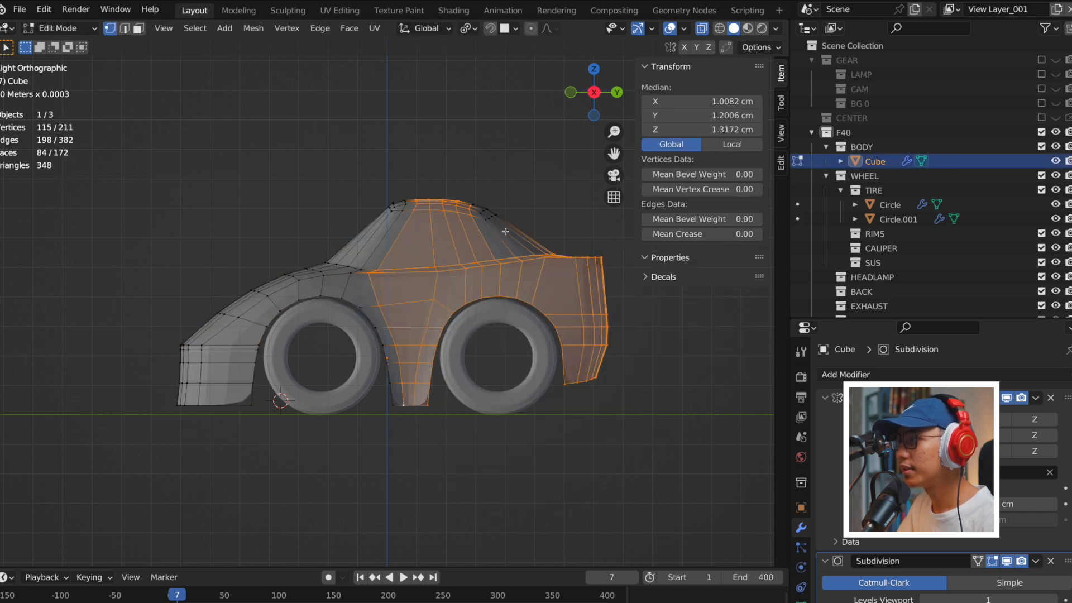
# Add the rear window area to the selection and separate the rear half of the body into its own object.
pyautogui.keyDown('shift'); pyautogui.moveTo(483, 205); pyautogui.dragTo(548, 276); pyautogui.keyUp('shift')
pyautogui.press('p')
pyautogui.click(544, 260)
pyautogui.press('Tab')
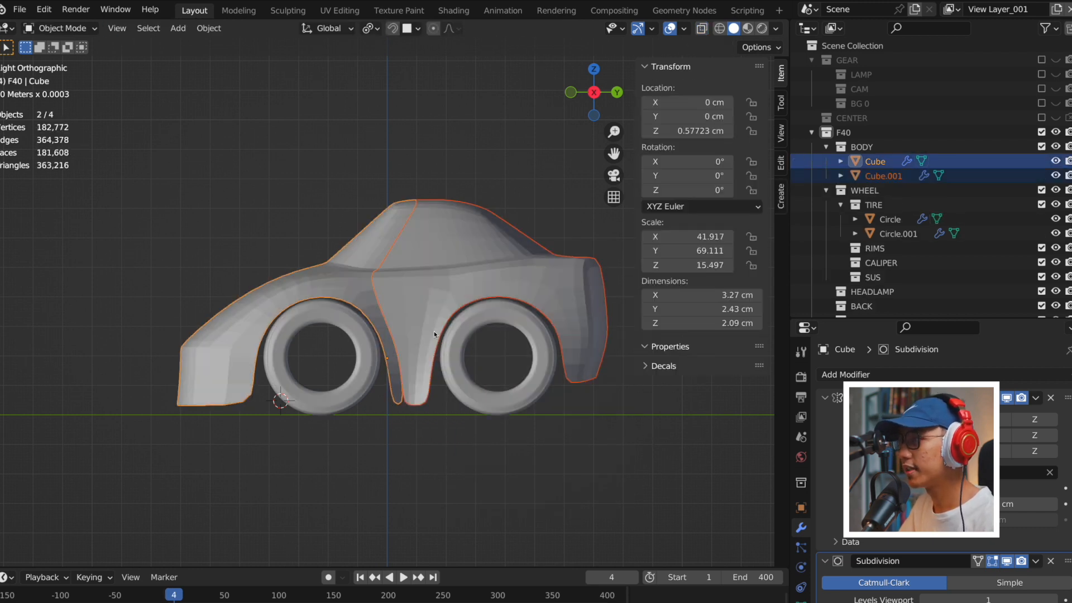
# Examine the separated rear body part's mesh along its front edge.
pyautogui.click(428, 307)
pyautogui.scroll(3, 330, 314)
pyautogui.moveTo(427, 307); pyautogui.dragTo(353, 289, button='middle')
pyautogui.press('Tab')
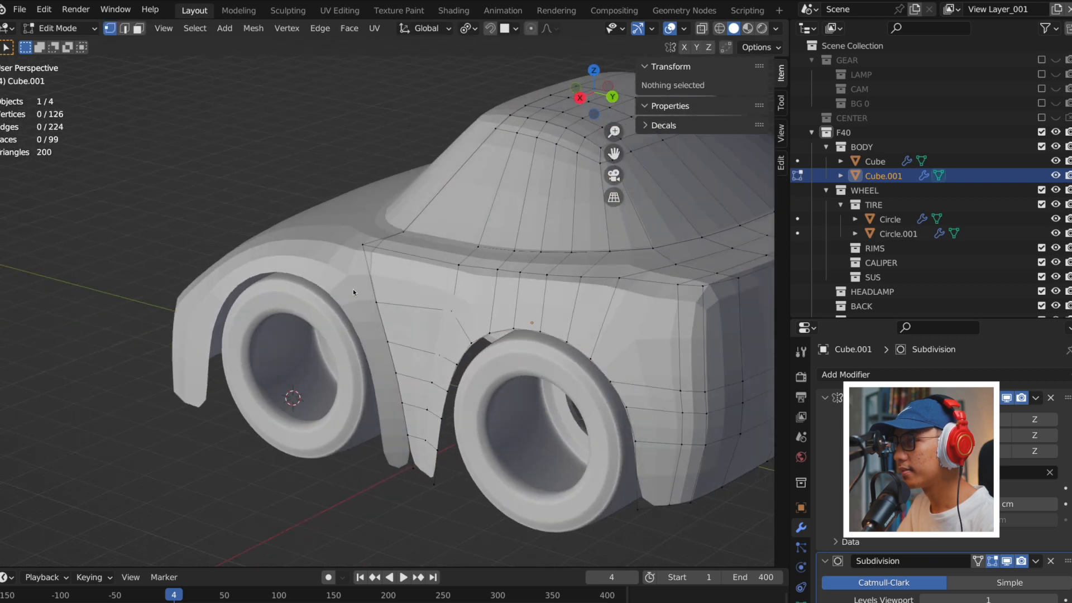
pyautogui.press('Tab')
# Put the front body part into edit mode with nothing selected.
pyautogui.click(353, 287)
pyautogui.press('Tab')
pyautogui.hotkey('alt', 'z')
pyautogui.click(370, 250)
pyautogui.hotkey('alt', 'a')
pyautogui.hotkey('alt', 'z')
pyautogui.moveTo(418, 287); pyautogui.dragTo(420, 294, button='middle')
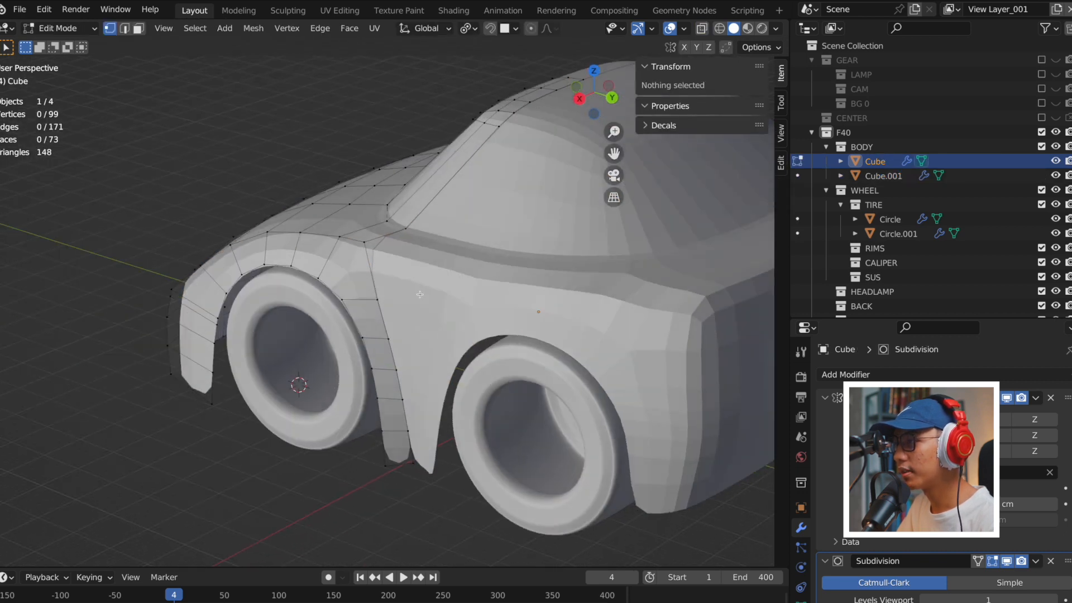
# Select the front part's rear edge from fender top to sill and move it slightly outward along X, forming a step at the door.
pyautogui.click(365, 239)
pyautogui.keyDown('ctrl'); pyautogui.keyDown('shift'); pyautogui.click(419, 469); pyautogui.keyUp('shift'); pyautogui.keyUp('ctrl')
pyautogui.hotkey('alt', 'z')
pyautogui.press('g')
pyautogui.press('x')
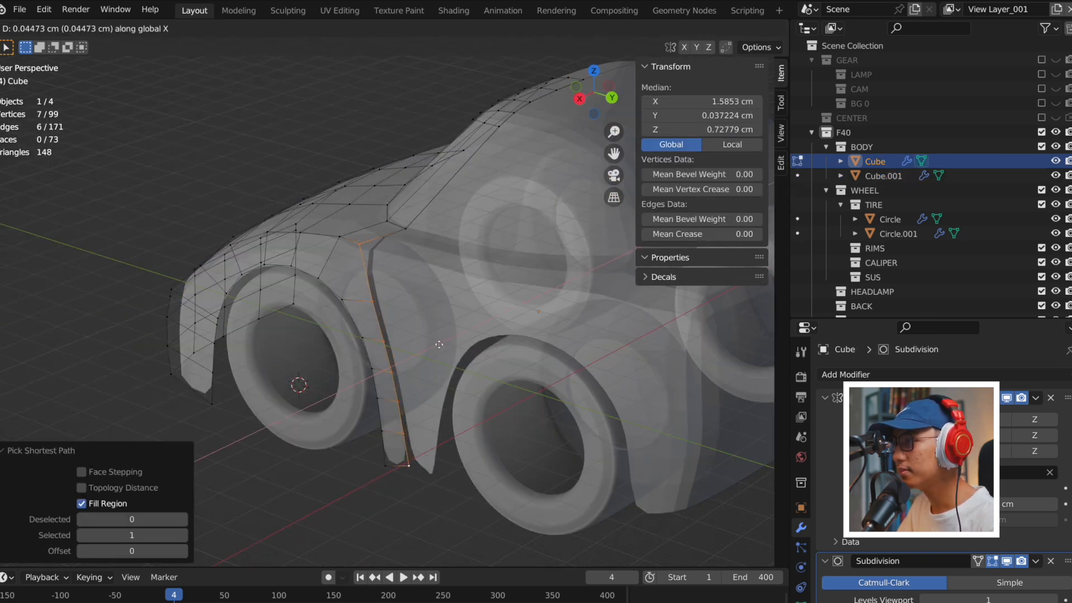
pyautogui.click(433, 349)
pyautogui.hotkey('alt', 'z')
pyautogui.press('Tab')
pyautogui.moveTo(391, 350); pyautogui.dragTo(574, 354, button='middle')
pyautogui.click(574, 354)
# Open 2.blend from the F40/4 folder without saving the current file.
pyautogui.click(19, 9)
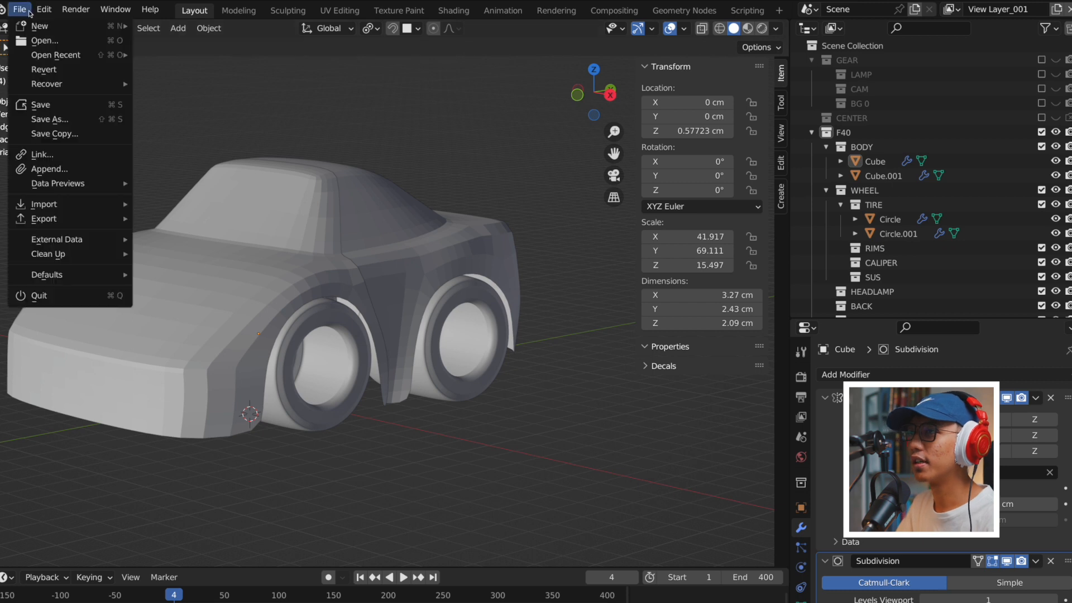
pyautogui.click(42, 44)
pyautogui.click(455, 337)
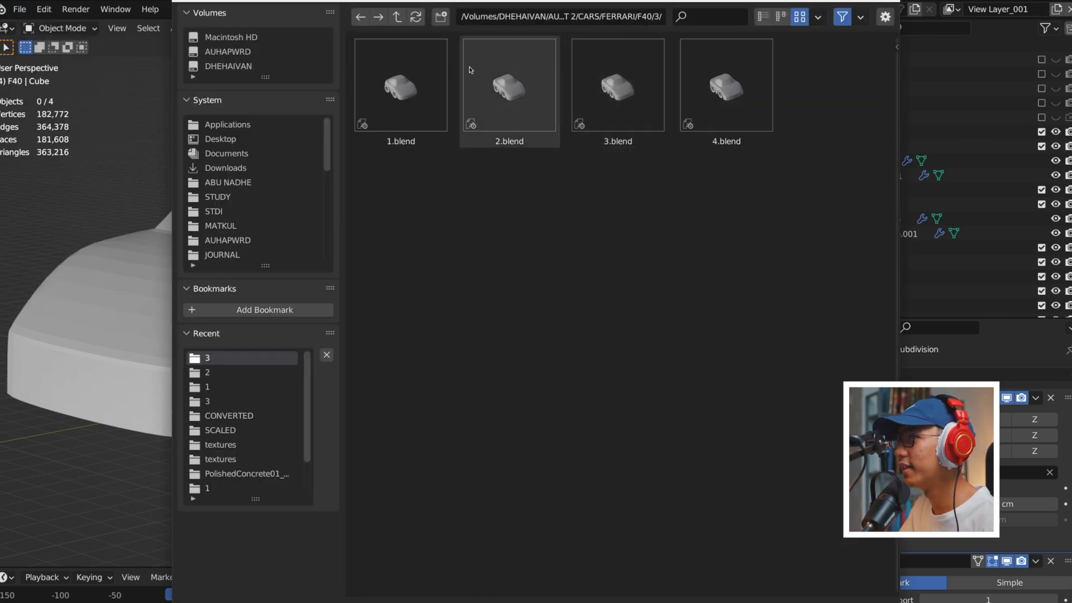
pyautogui.click(397, 16)
pyautogui.click(727, 87)
pyautogui.press('Up')
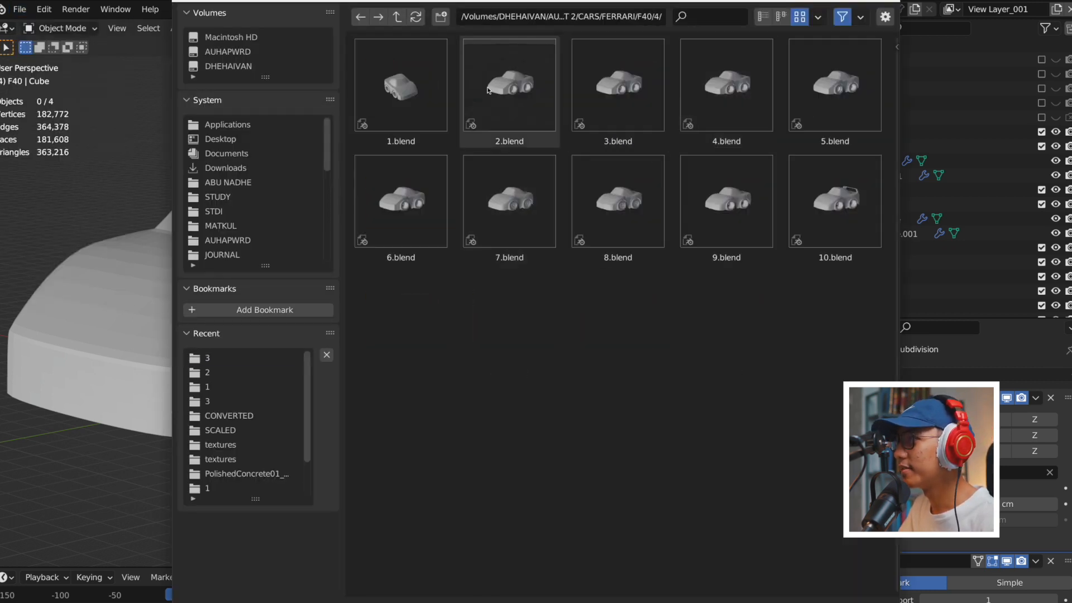
pyautogui.press('Return')
# Hide the GEAR collection and put the body mesh into edit mode in the right side view.
pyautogui.press('KP_3')
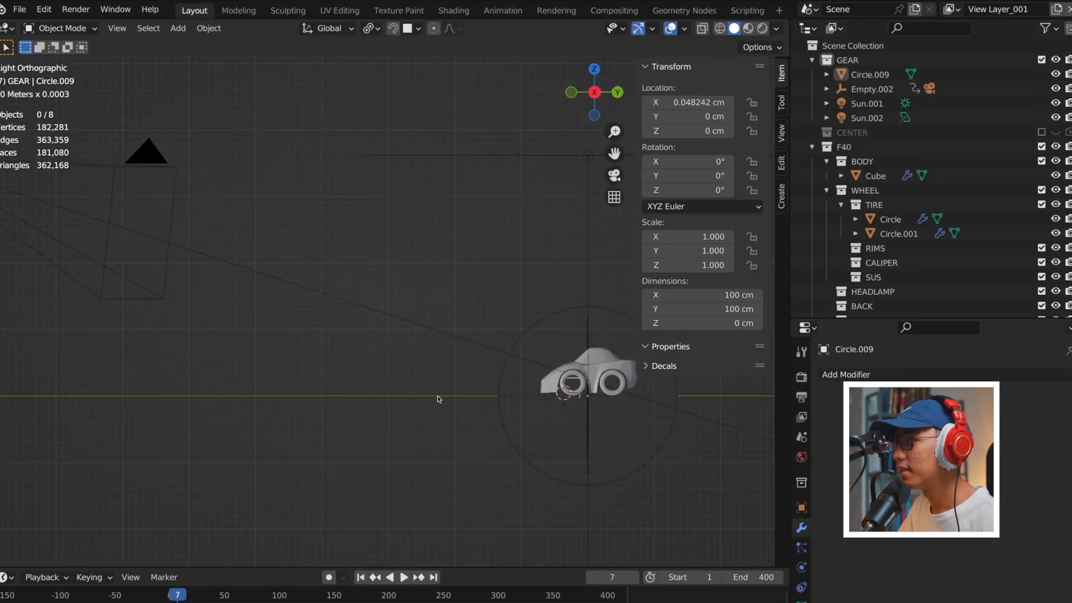
pyautogui.click(1053, 60)
pyautogui.click(552, 359)
pyautogui.scroll(6, 526, 358)
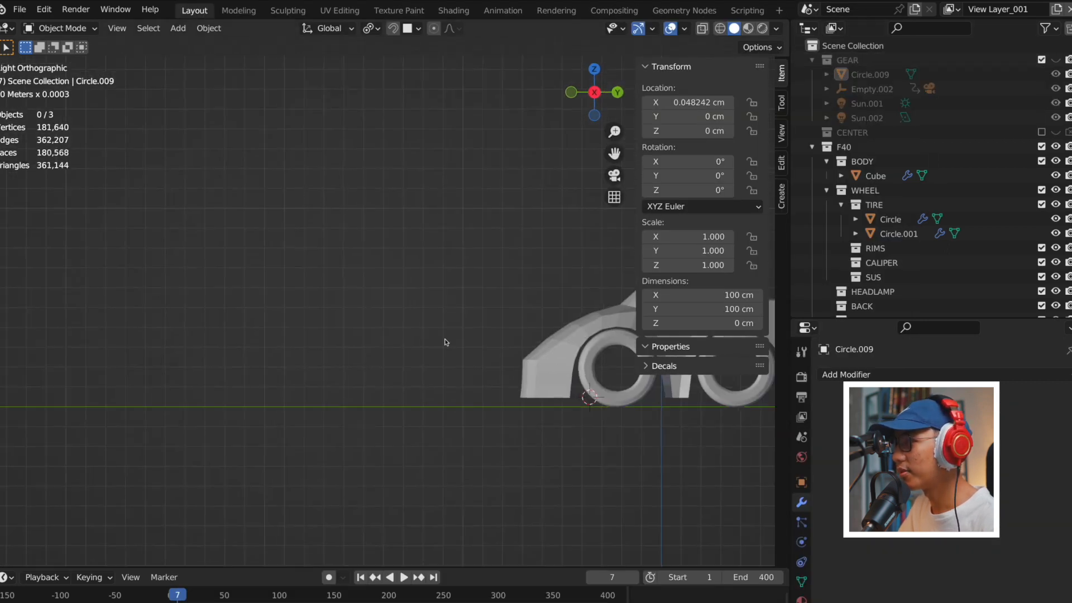
pyautogui.press('Tab')
pyautogui.scroll(5, 354, 287)
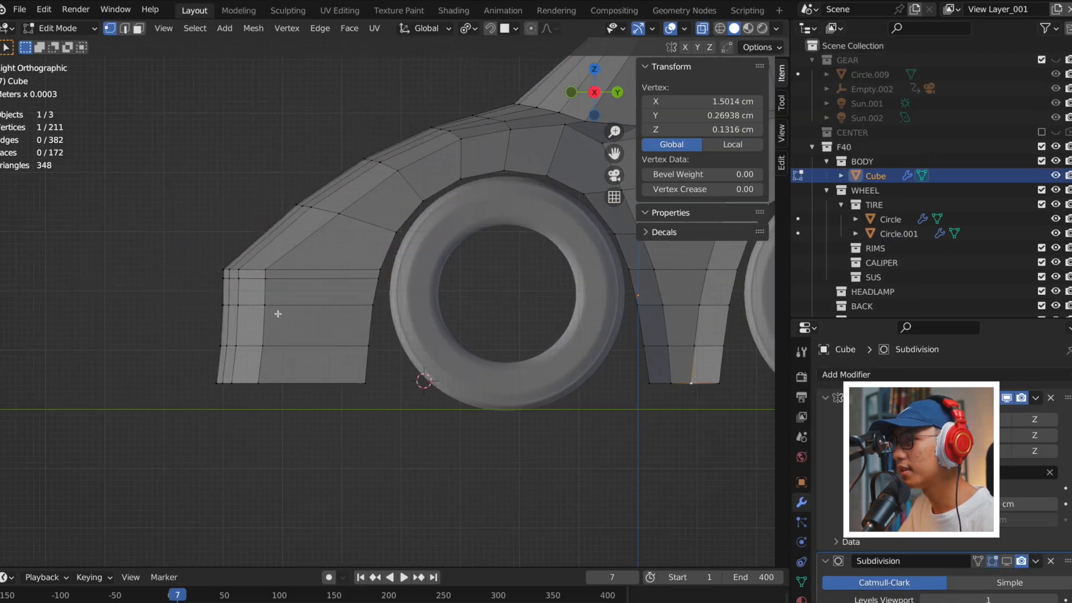
# Select the horizontal edge loop across the upper front bumper.
pyautogui.keyDown('alt'); pyautogui.click(284, 278); pyautogui.keyUp('alt')
pyautogui.hotkey('alt', 'z')
pyautogui.scroll(-2, 385, 287)
pyautogui.press('Tab')
pyautogui.keyDown('shift'); pyautogui.moveTo(471, 261); pyautogui.dragTo(394, 268, button='middle'); pyautogui.keyUp('shift')
pyautogui.press('Tab')
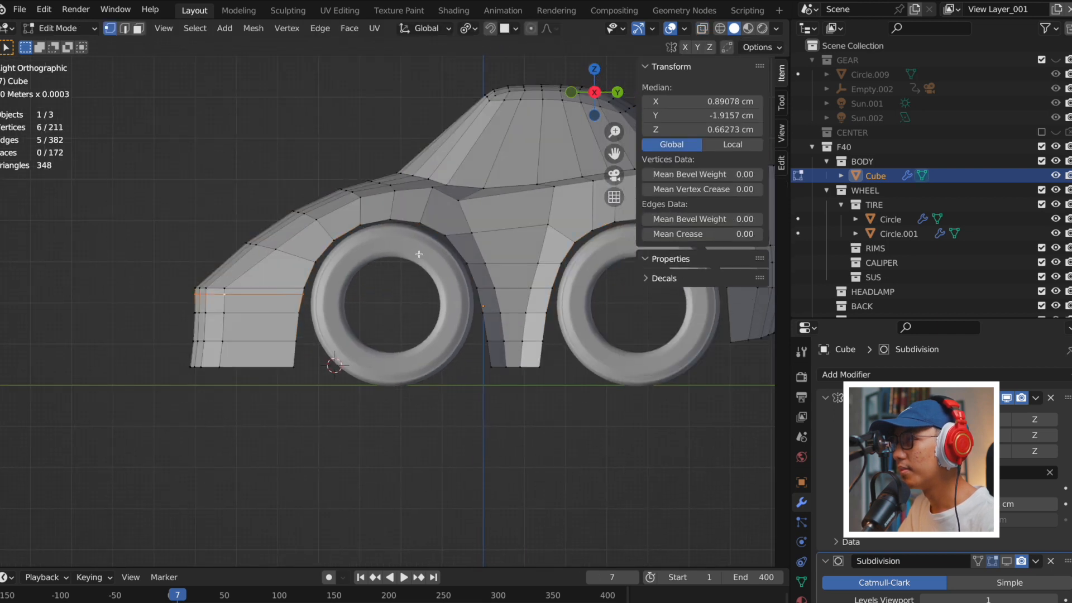
# Select the edge loops around the front and rear wheel arches and return to object mode.
pyautogui.hotkey('alt', 'z')
pyautogui.keyDown('alt'); pyautogui.click(419, 228); pyautogui.keyUp('alt')
pyautogui.keyDown('shift'); pyautogui.moveTo(512, 276); pyautogui.dragTo(431, 281, button='middle'); pyautogui.keyUp('shift')
pyautogui.keyDown('alt'); pyautogui.keyDown('shift'); pyautogui.click(510, 240); pyautogui.keyUp('shift'); pyautogui.keyUp('alt')
pyautogui.moveTo(363, 290); pyautogui.dragTo(387, 297, button='middle')
pyautogui.hotkey('alt', 'z')
pyautogui.scroll(-2, 453, 308)
pyautogui.press('Tab')
# Open 8.blend from the F40/4 folder without saving the current file.
pyautogui.click(20, 9)
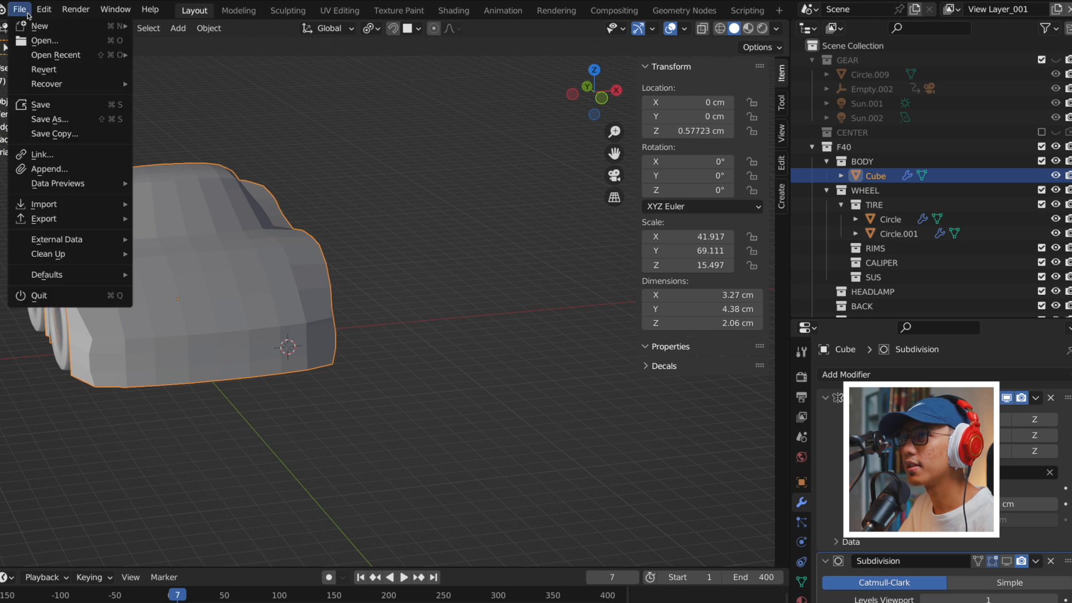
pyautogui.click(48, 45)
pyautogui.click(455, 339)
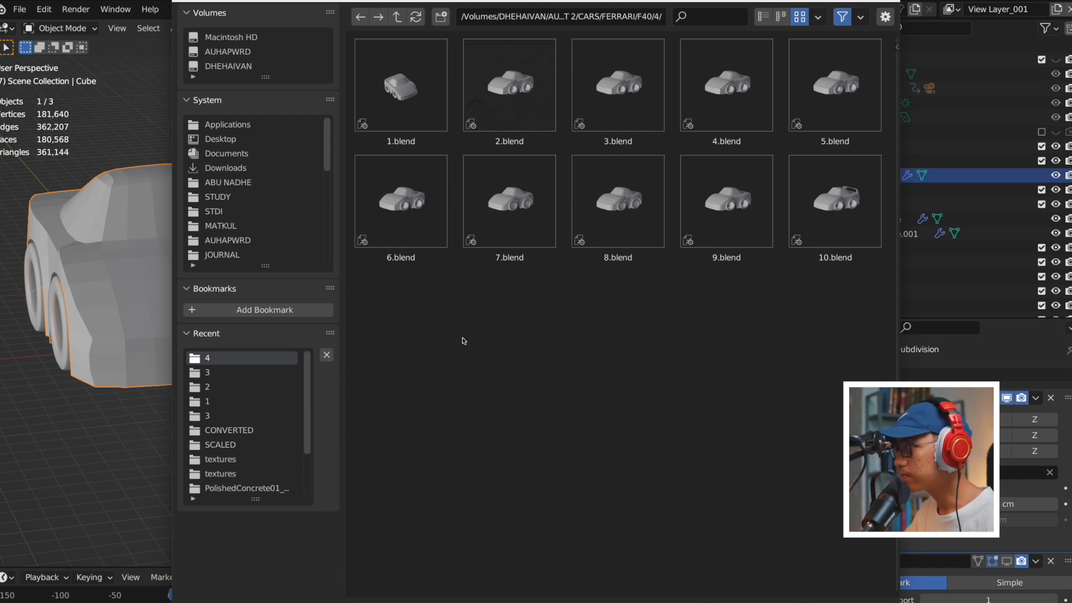
pyautogui.click(582, 230)
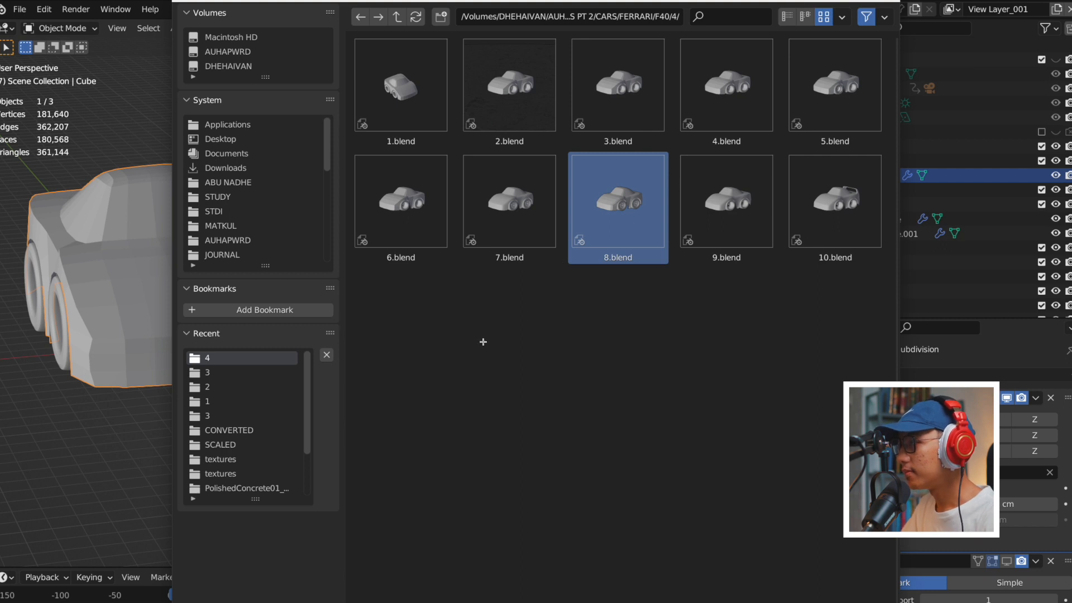
pyautogui.press('Return')
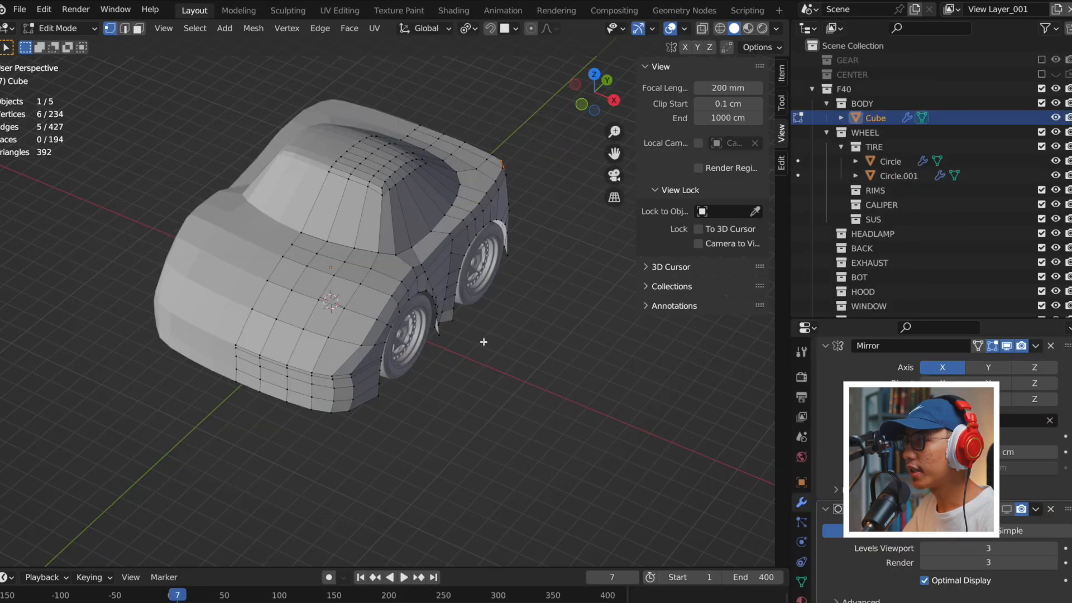
# Examine the car body and its detailed wheels in object mode from a low front three-quarter angle.
pyautogui.press('Tab')
pyautogui.scroll(4, 485, 346)
pyautogui.scroll(-2, 524, 381)
pyautogui.click(524, 382)
pyautogui.moveTo(524, 382); pyautogui.dragTo(459, 310, button='middle')
pyautogui.click(487, 284)
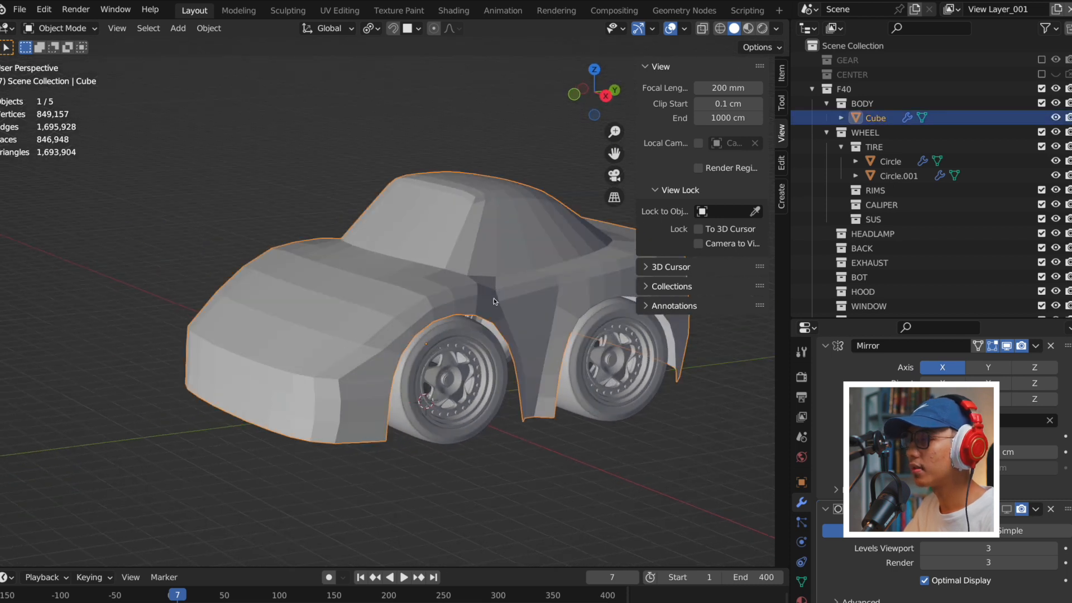
# Examine the wheels and their fit in the wheel arches closely from the side and from the front.
pyautogui.moveTo(491, 304); pyautogui.dragTo(437, 311, button='middle')
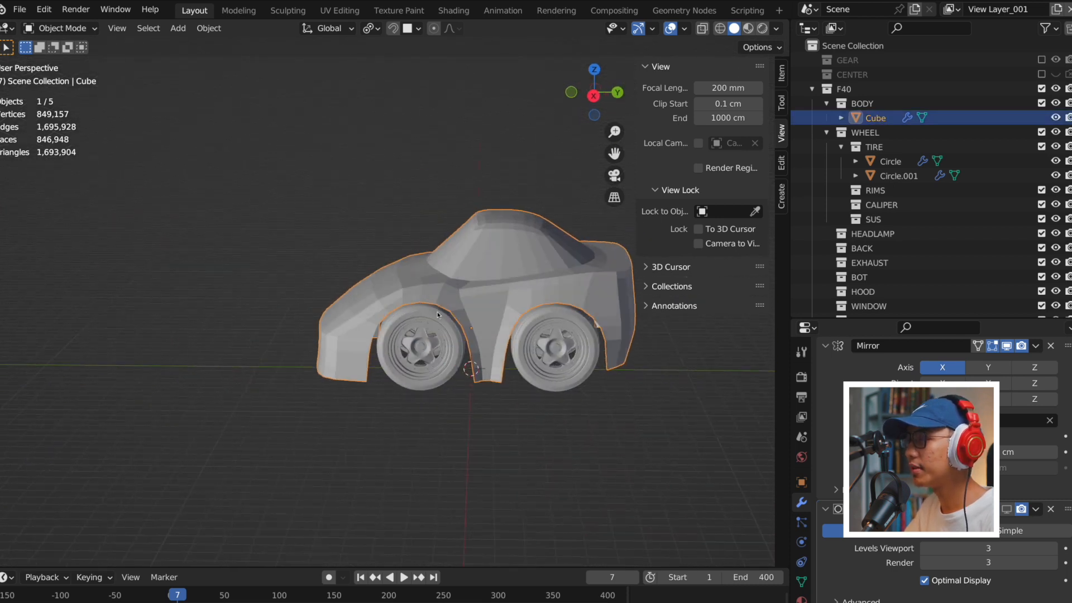
pyautogui.scroll(6, 480, 334)
pyautogui.moveTo(503, 309); pyautogui.dragTo(525, 323, button='middle')
pyautogui.scroll(-5, 524, 323)
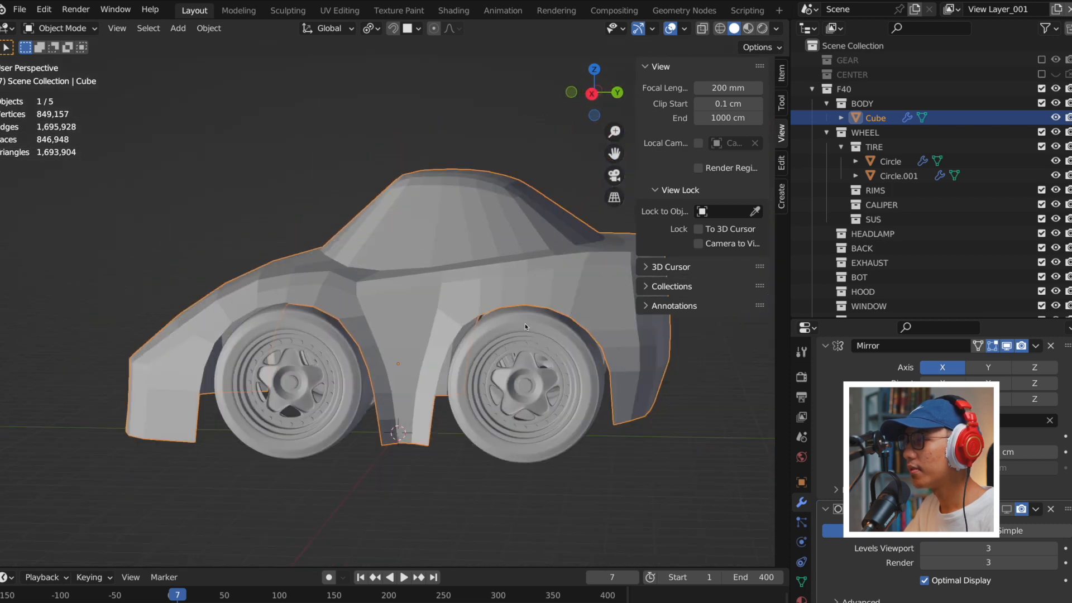
pyautogui.click(464, 348)
pyautogui.scroll(4, 463, 348)
pyautogui.press('KP_3')
pyautogui.keyDown('shift'); pyautogui.moveTo(331, 344); pyautogui.dragTo(484, 295, button='middle'); pyautogui.keyUp('shift')
pyautogui.scroll(5, 491, 329)
pyautogui.click(497, 335)
pyautogui.scroll(4, 532, 334)
pyautogui.keyDown('shift'); pyautogui.moveTo(541, 333); pyautogui.dragTo(335, 331, button='middle'); pyautogui.keyUp('shift')
pyautogui.scroll(-2, 497, 314)
pyautogui.moveTo(528, 276); pyautogui.dragTo(590, 300, button='middle')
pyautogui.scroll(-7, 538, 287)
pyautogui.press('KP_3')
pyautogui.click(518, 405)
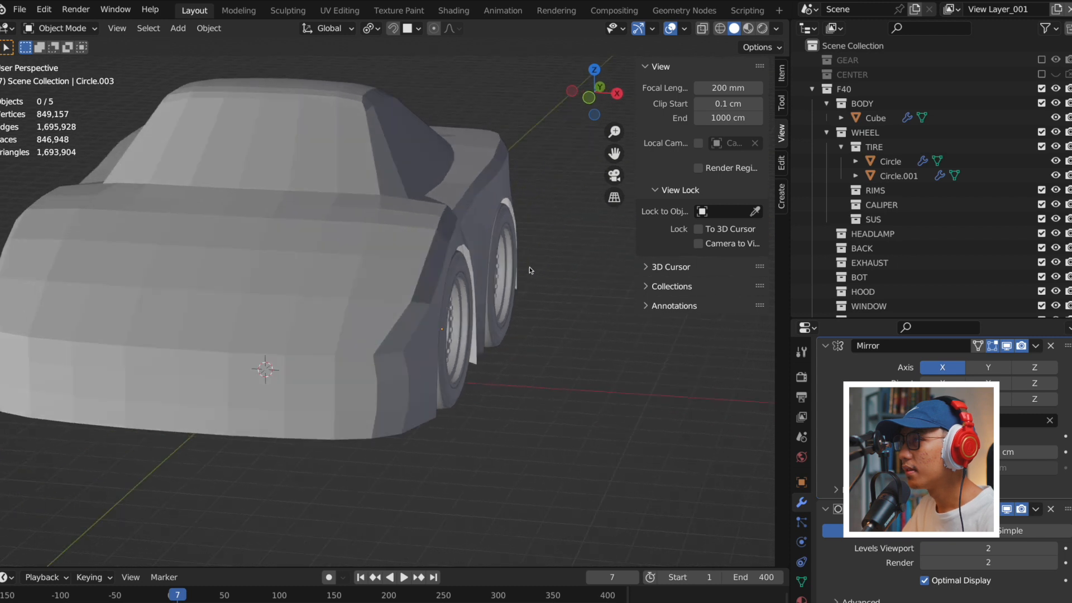
# Select an edge loop on the car body in edit mode and try an edge slide.
pyautogui.click(427, 213)
pyautogui.scroll(-2, 427, 213)
pyautogui.scroll(-1, 466, 240)
pyautogui.moveTo(427, 213); pyautogui.dragTo(112, 229, button='middle')
pyautogui.scroll(2, 327, 303)
pyautogui.press('Tab')
pyautogui.keyDown('shift'); pyautogui.moveTo(394, 275); pyautogui.dragTo(451, 334, button='middle'); pyautogui.keyUp('shift')
pyautogui.keyDown('alt'); pyautogui.click(436, 313); pyautogui.keyUp('alt')
pyautogui.press('g')
pyautogui.press('g')
pyautogui.rightClick(438, 308)
pyautogui.press('Tab')
# Open another stage file from the F40/4 folder without saving 8.blend.
pyautogui.click(19, 9)
pyautogui.click(30, 38)
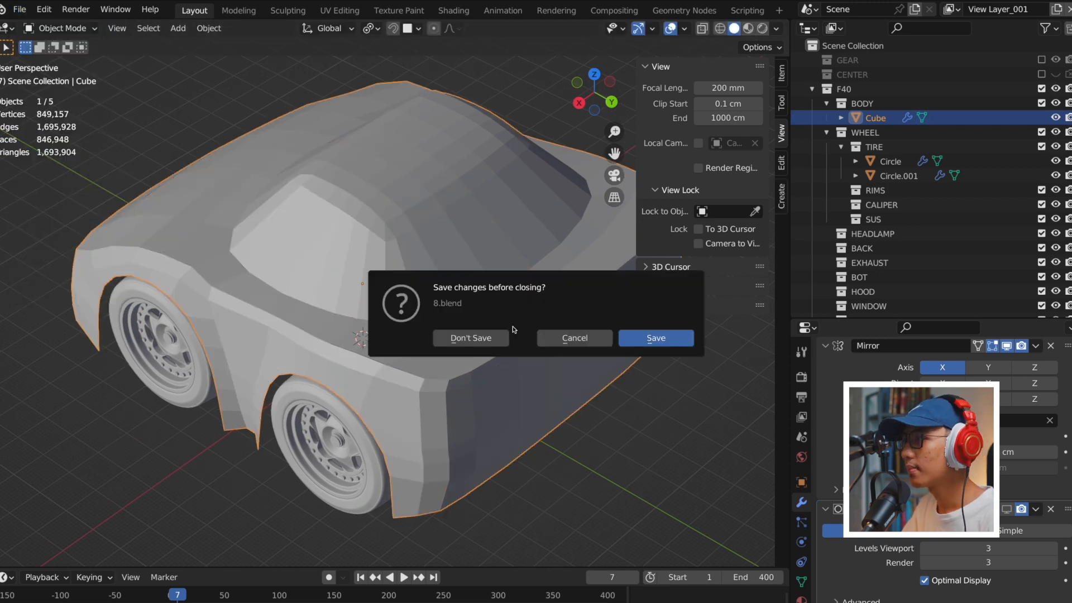
pyautogui.click(472, 339)
pyautogui.doubleClick(705, 218)
# Examine the smoothly subdivided car body from the front three-quarter angle and the side.
pyautogui.scroll(4, 421, 347)
pyautogui.click(488, 299)
pyautogui.moveTo(488, 299); pyautogui.dragTo(509, 337, button='middle')
pyautogui.scroll(-2, 509, 337)
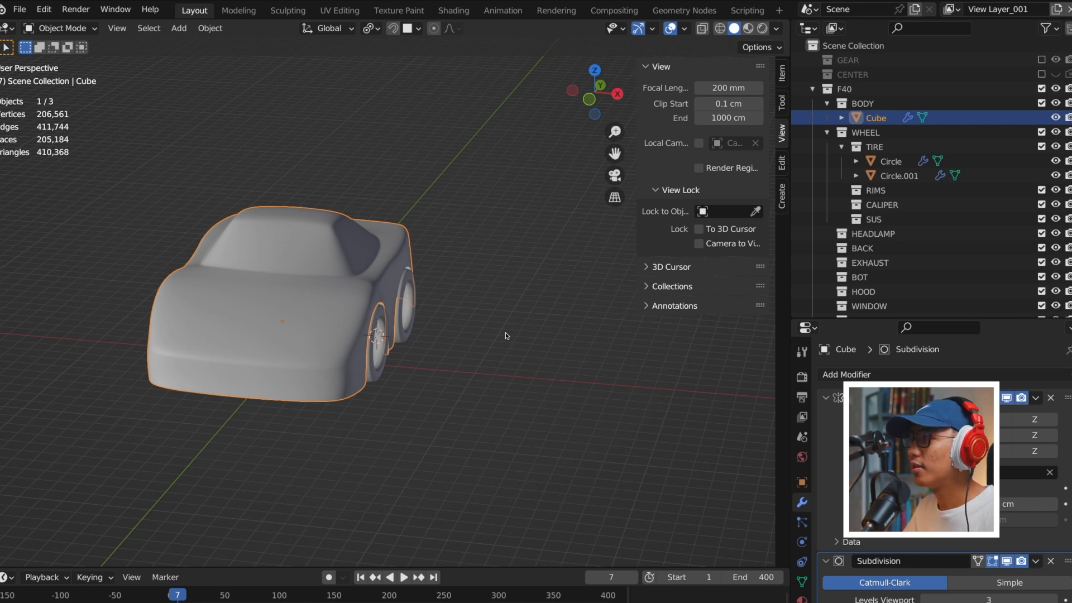
pyautogui.scroll(4, 438, 320)
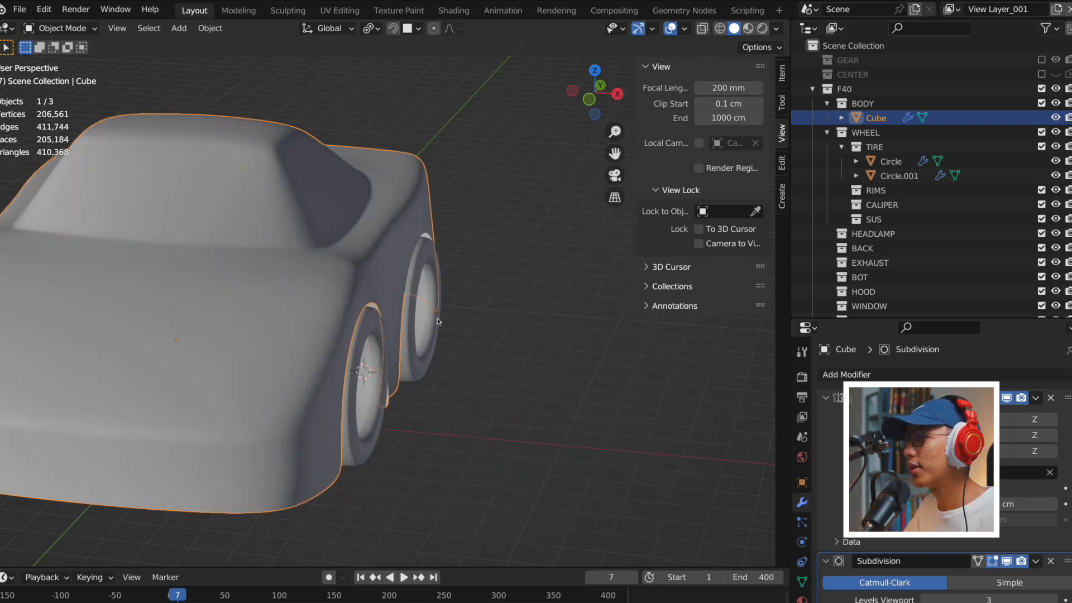
pyautogui.press('KP_3')
pyautogui.scroll(3, 437, 316)
# Open 9.blend from the F40/4 folder without saving the current file.
pyautogui.click(19, 9)
pyautogui.click(34, 40)
pyautogui.click(470, 338)
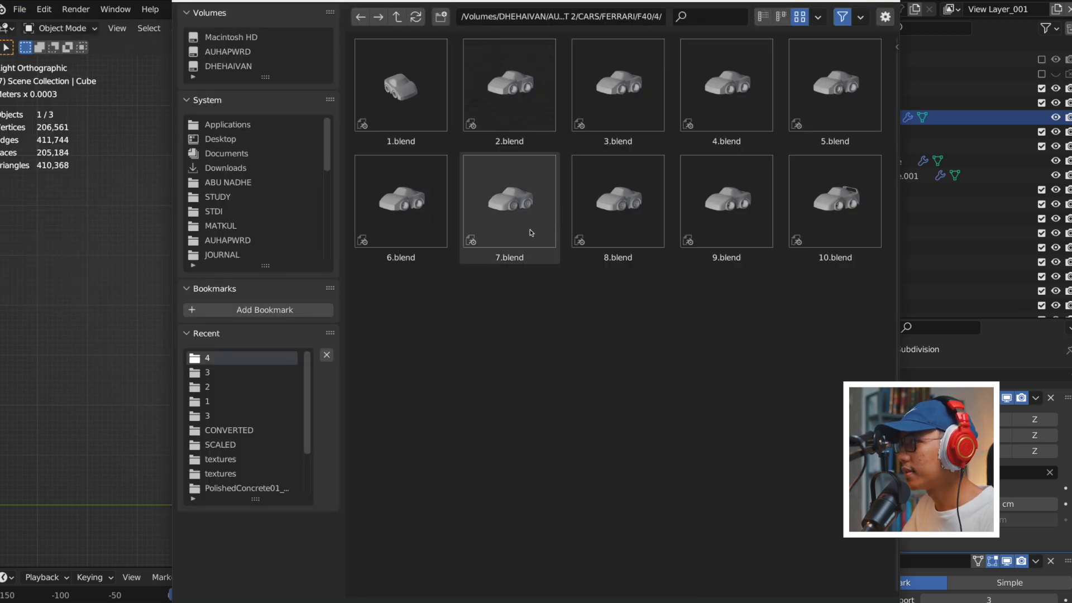
pyautogui.click(742, 220)
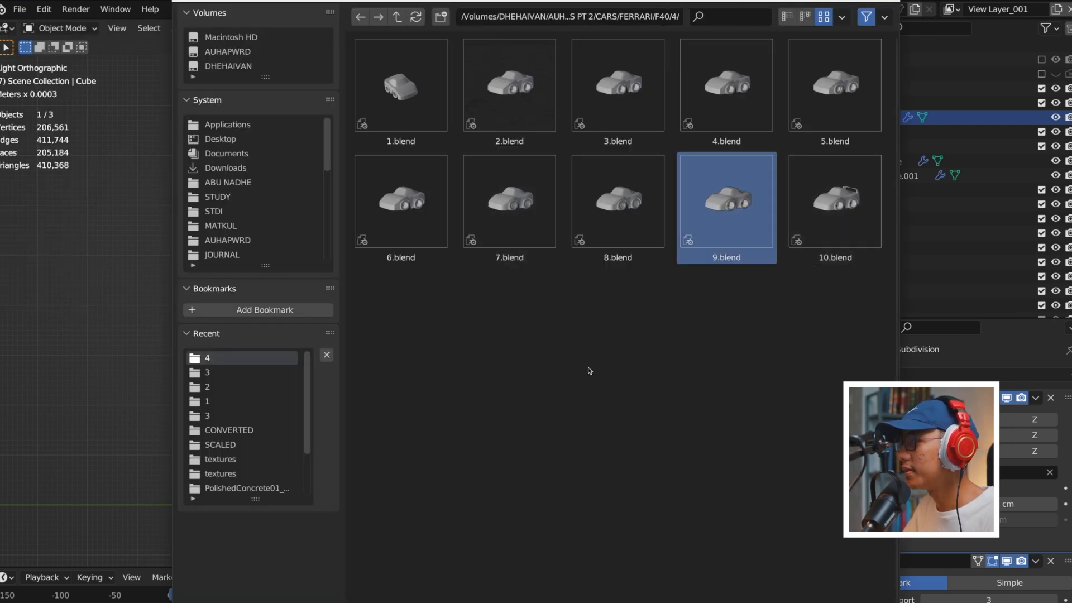
pyautogui.press('Return')
pyautogui.moveTo(474, 363); pyautogui.dragTo(527, 401, button='middle')
# Open 10.blend from the F40/4 folder and select the car body with its rear wing.
pyautogui.click(20, 9)
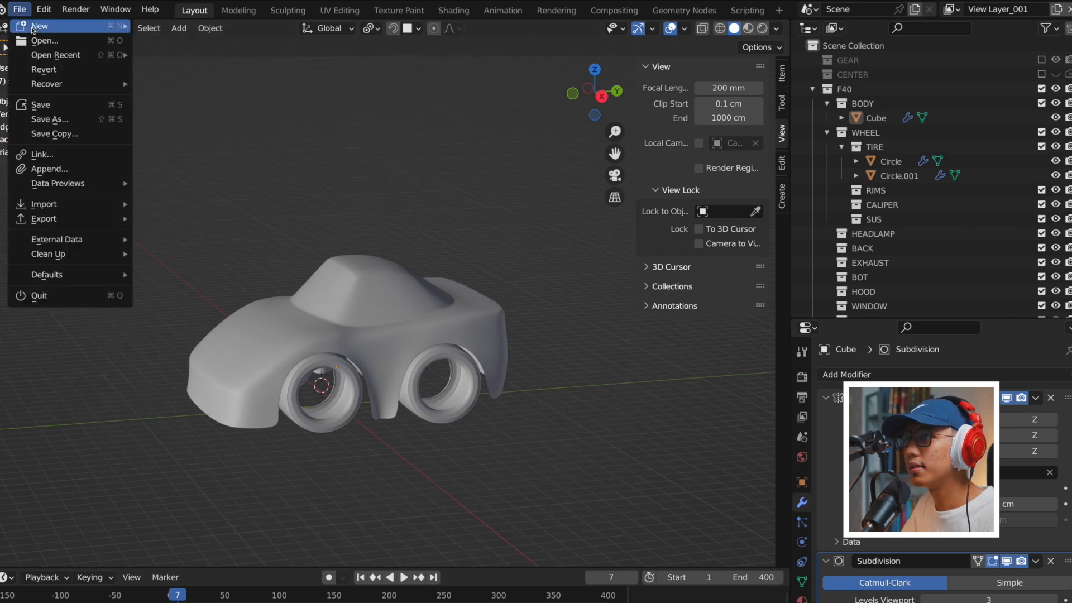
pyautogui.click(34, 41)
pyautogui.click(834, 206)
pyautogui.press('Return')
pyautogui.keyDown('ctrl'); pyautogui.moveTo(445, 372); pyautogui.dragTo(229, 329, button='middle'); pyautogui.keyUp('ctrl')
pyautogui.keyDown('ctrl'); pyautogui.moveTo(440, 412); pyautogui.dragTo(519, 363, button='middle'); pyautogui.keyUp('ctrl')
pyautogui.scroll(3, 440, 382)
pyautogui.scroll(-3, 341, 355)
pyautogui.click(354, 359)
# Switch to Preview and study the F40 reference photos of the front three-quarter view and the rear wing.
pyautogui.click(729, 596)
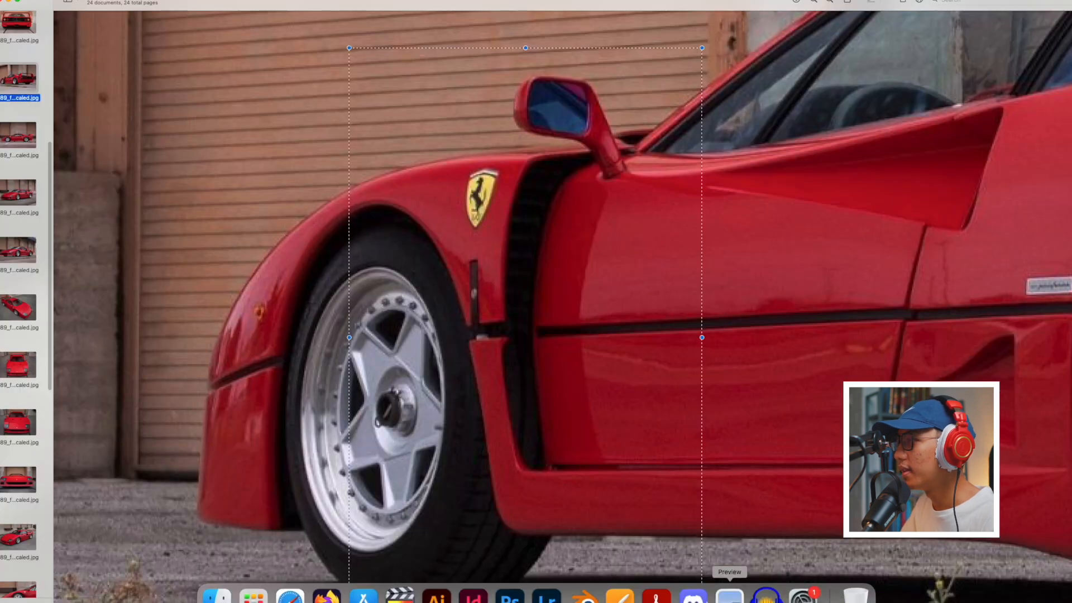
pyautogui.click(26, 256)
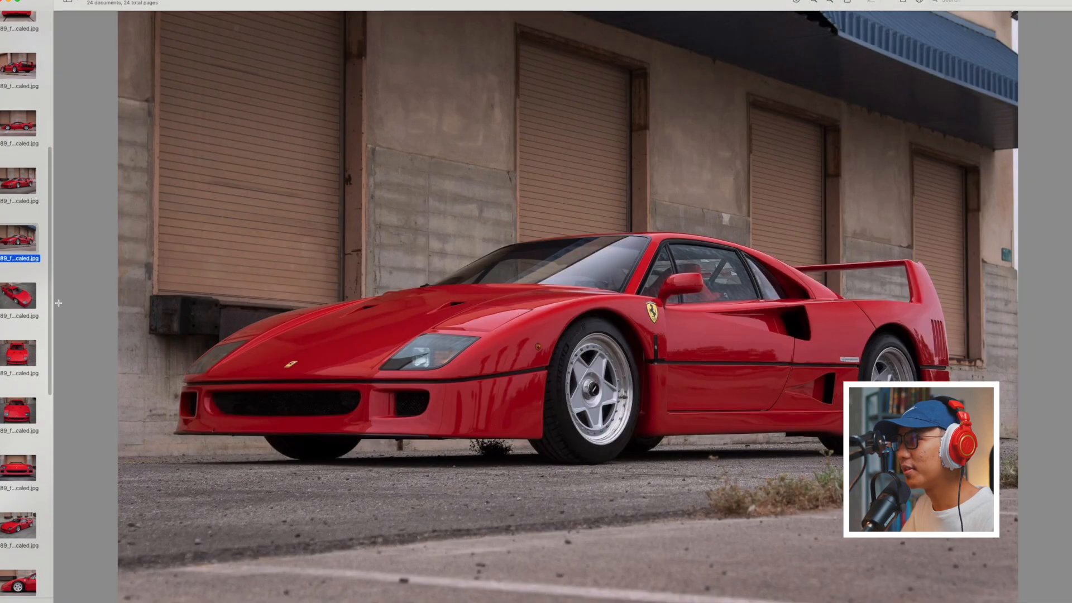
pyautogui.click(20, 202)
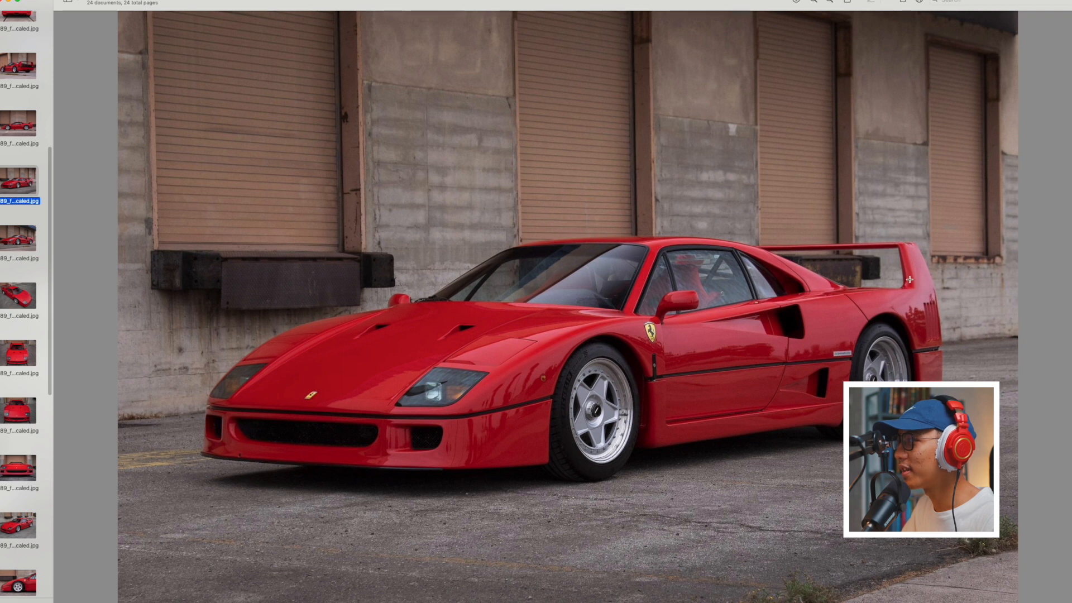
pyautogui.scroll(-5, 22, 391)
pyautogui.click(18, 360)
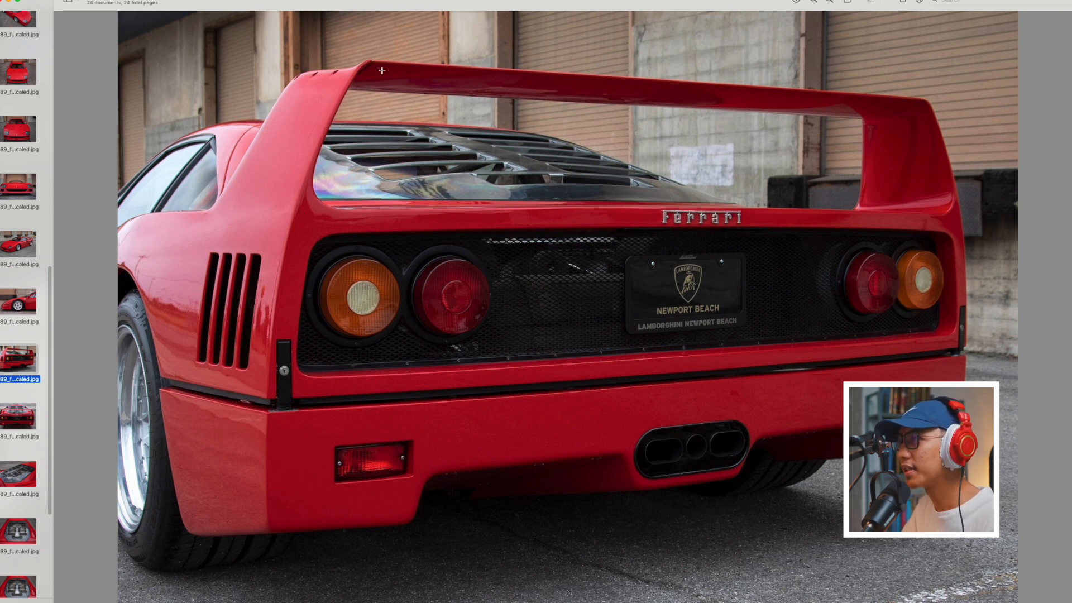
# Switch back to Blender and inspect the rear wing's mesh in edit mode and from the back view.
pyautogui.moveTo(620, 596)
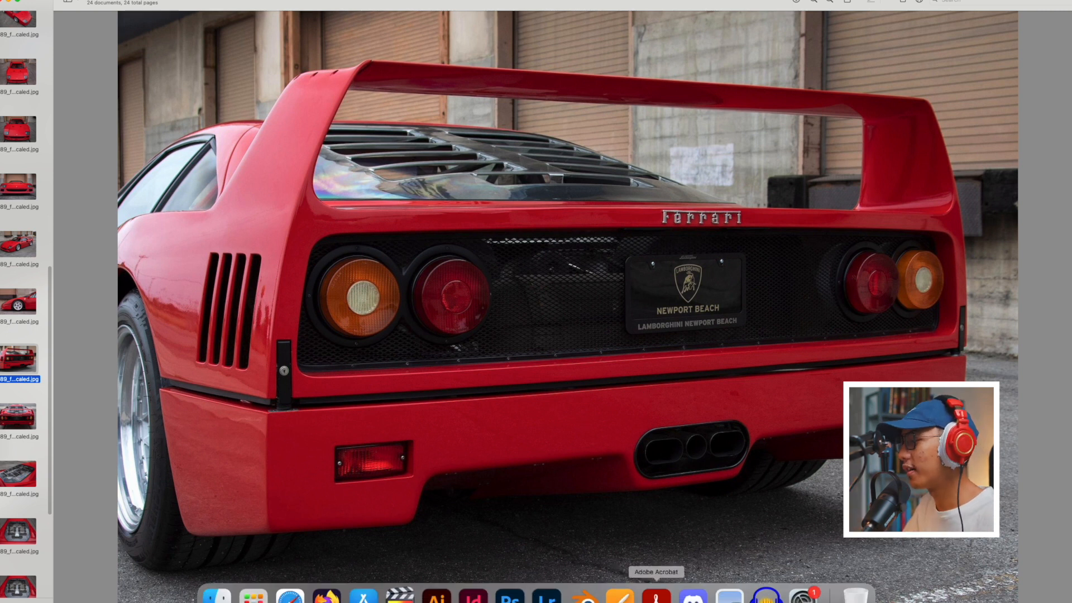
pyautogui.click(583, 596)
pyautogui.moveTo(550, 341); pyautogui.dragTo(515, 376, button='middle')
pyautogui.scroll(6, 421, 357)
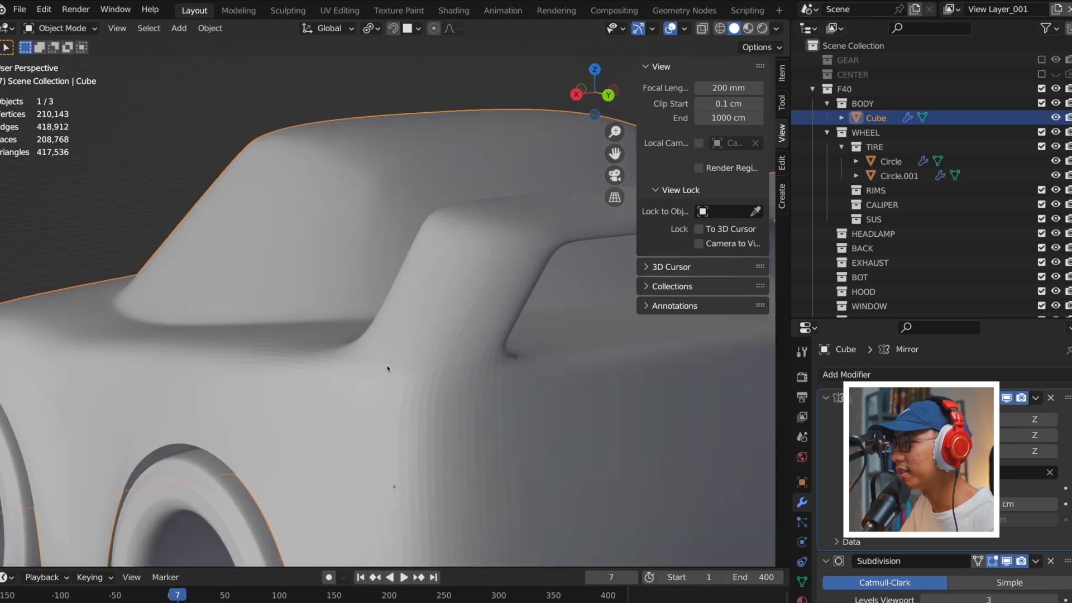
pyautogui.scroll(-4, 386, 368)
pyautogui.press('Tab')
pyautogui.moveTo(437, 366); pyautogui.dragTo(461, 299, button='middle')
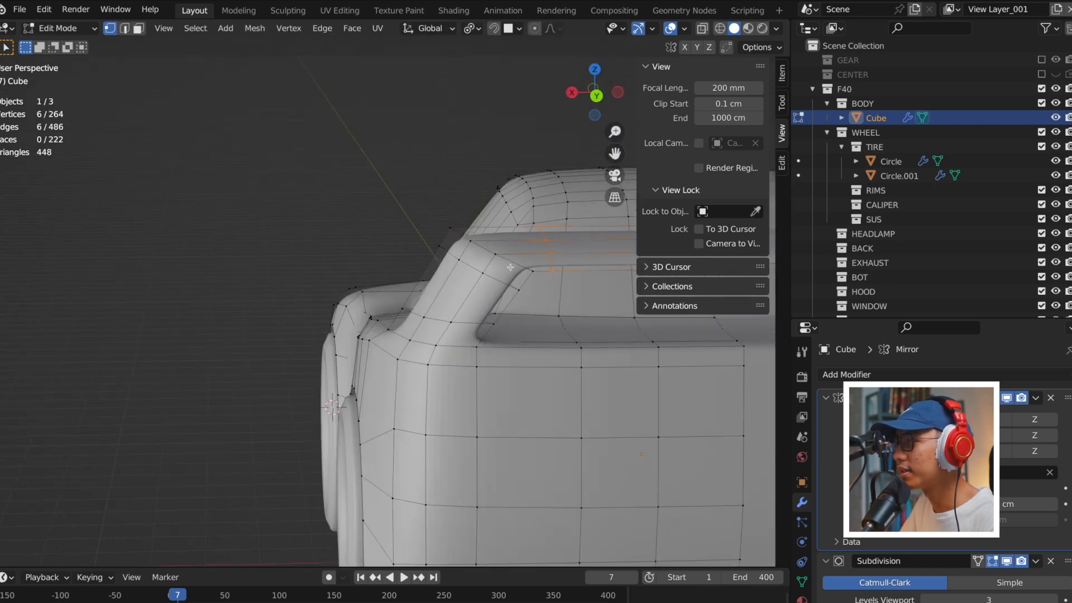
pyautogui.press('ctrl+KP_1')
pyautogui.press('Tab')
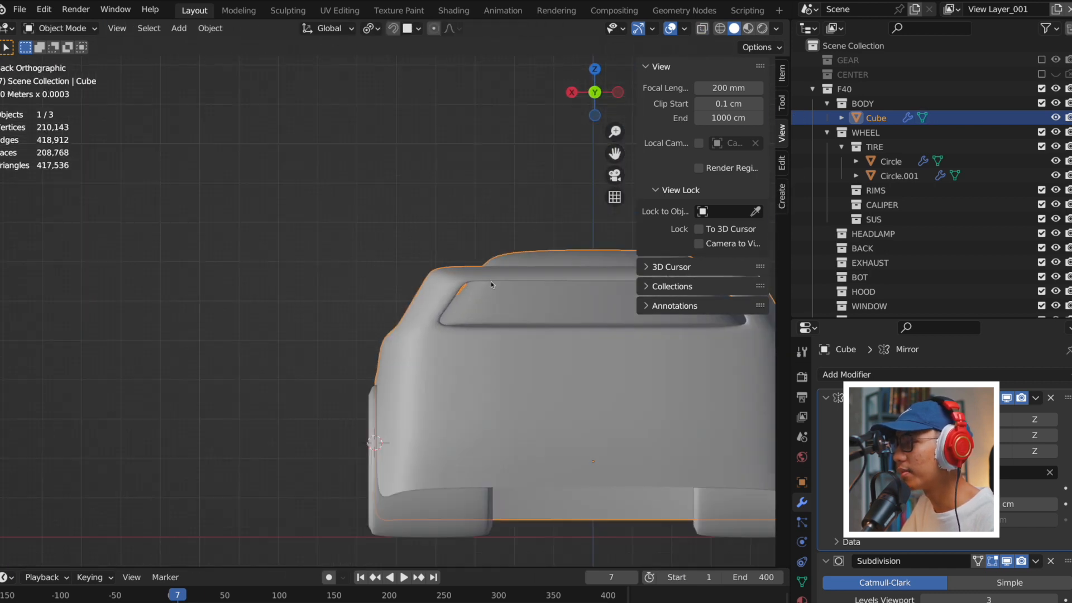
# Start opening another file without saving the current one and look through the F40 subfolders 5, 6 and 7.
pyautogui.click(19, 9)
pyautogui.click(33, 297)
pyautogui.click(453, 336)
pyautogui.click(398, 17)
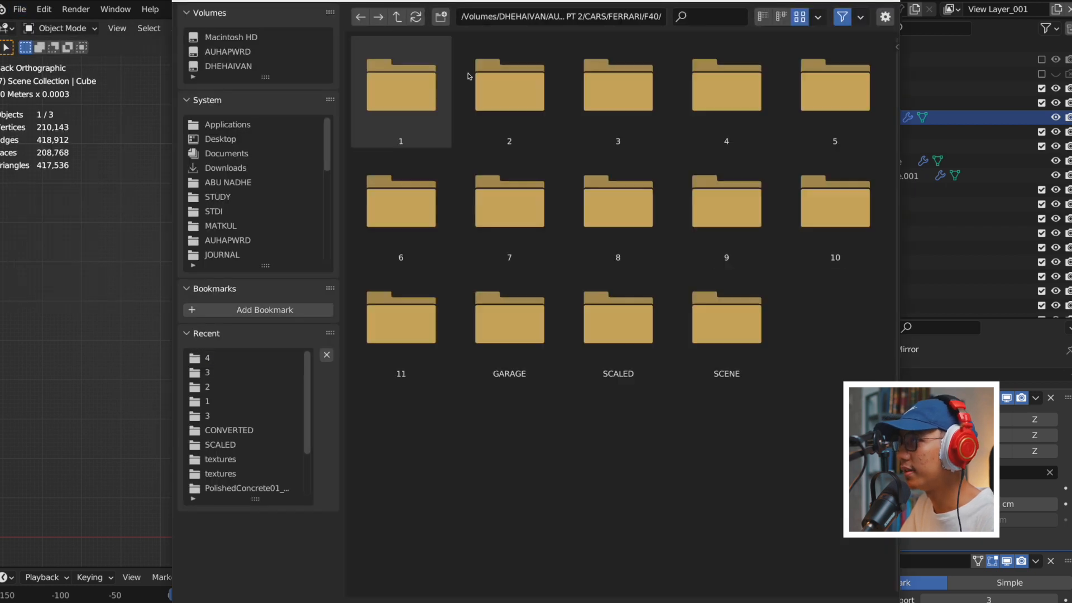
pyautogui.doubleClick(808, 126)
pyautogui.click(397, 17)
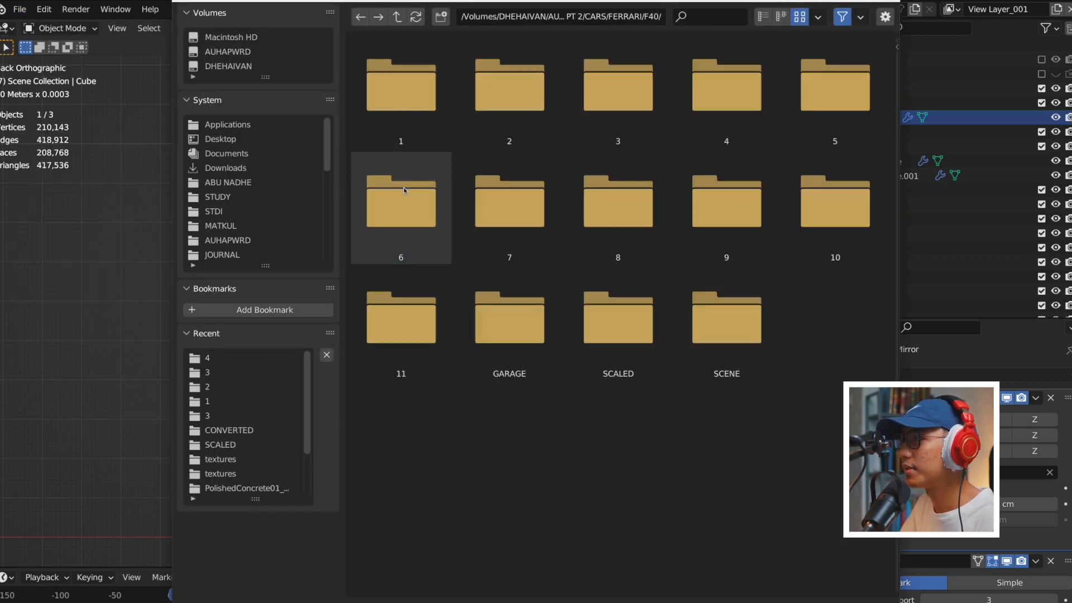
pyautogui.doubleClick(401, 202)
pyautogui.scroll(-1, 597, 240)
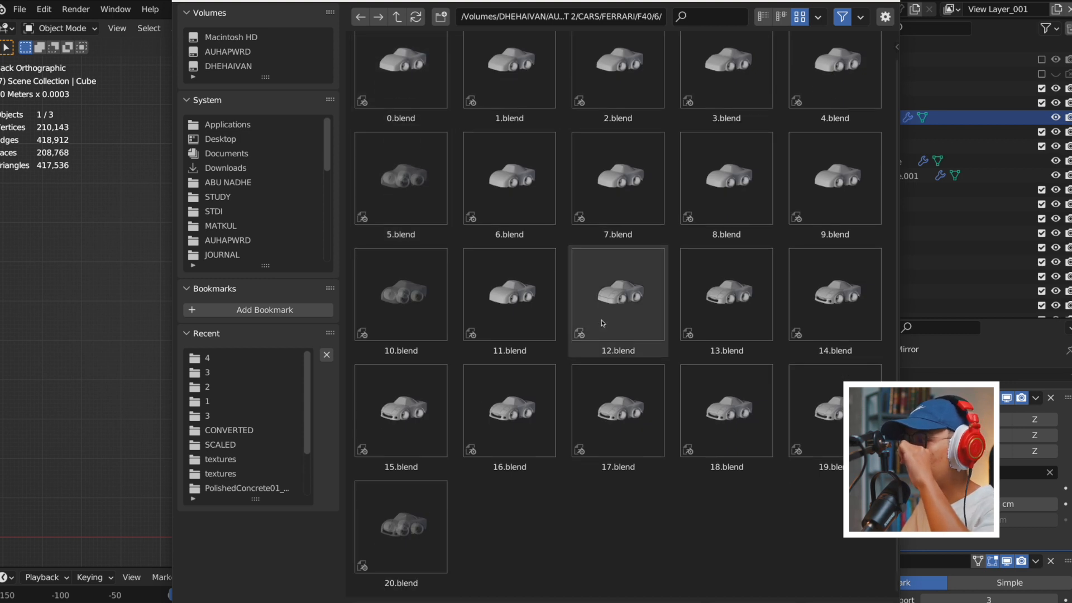
pyautogui.click(397, 17)
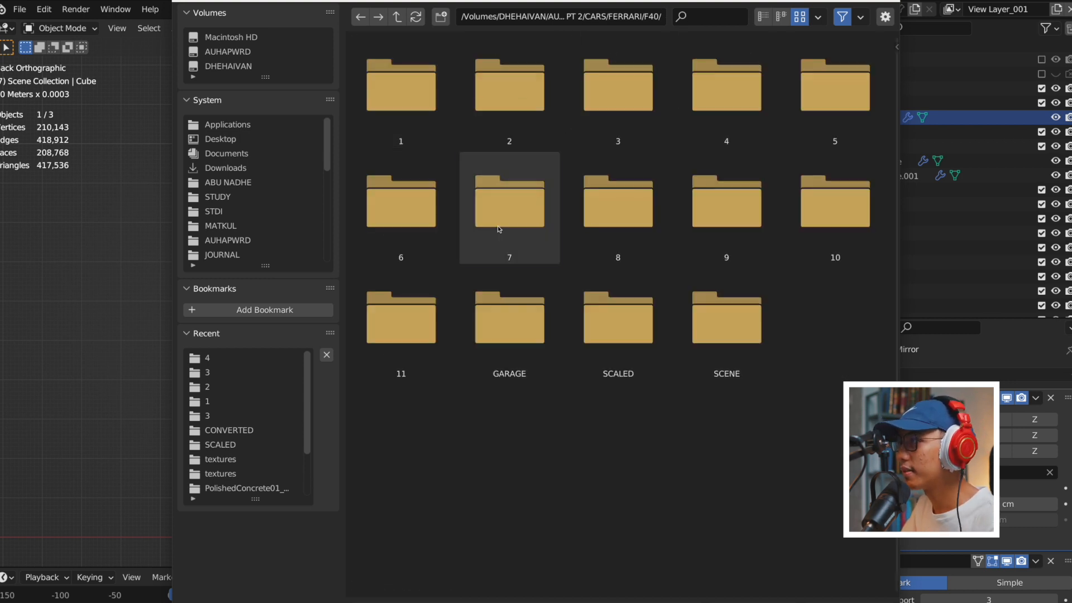
pyautogui.doubleClick(498, 226)
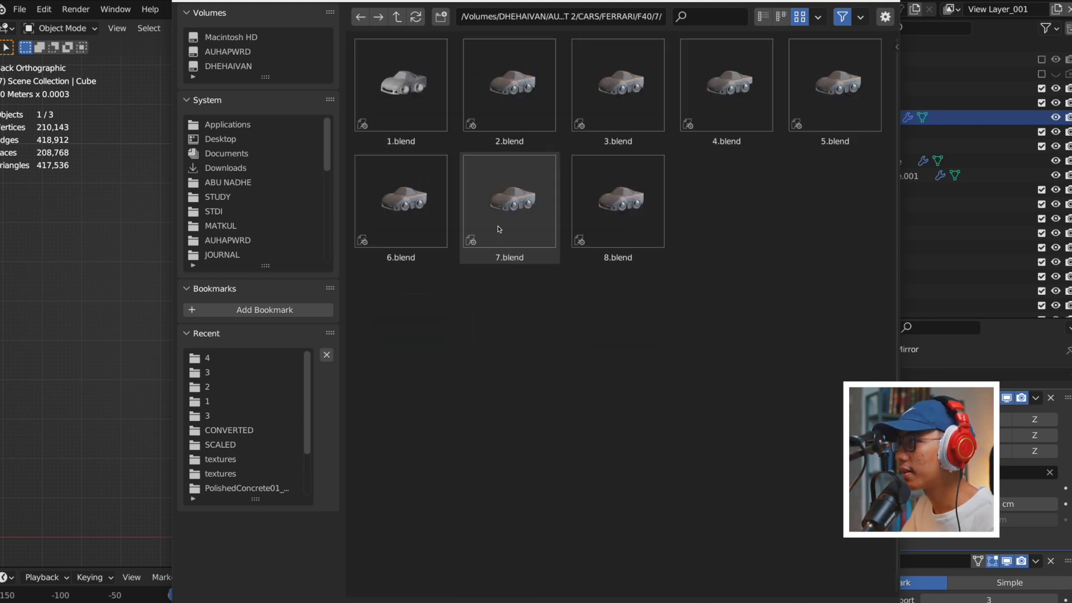
pyautogui.click(397, 17)
pyautogui.doubleClick(443, 191)
pyautogui.click(398, 17)
pyautogui.click(829, 120)
pyautogui.doubleClick(828, 120)
pyautogui.click(398, 17)
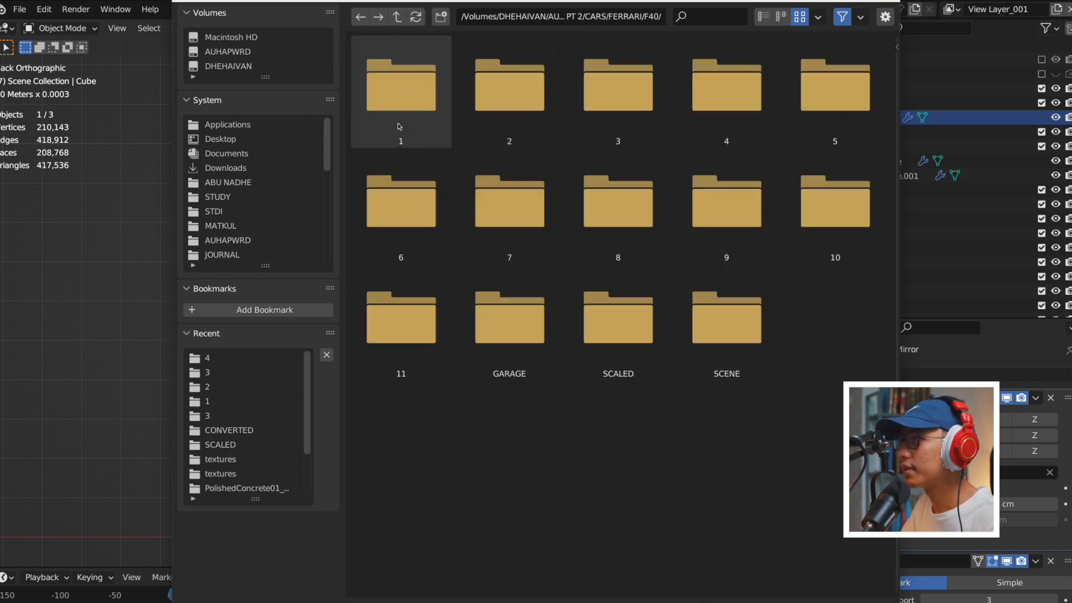
# Open 1.blend from the F40/6 folder and check the body mesh briefly in edit mode.
pyautogui.doubleClick(399, 173)
pyautogui.doubleClick(555, 129)
pyautogui.moveTo(433, 327); pyautogui.dragTo(423, 279, button='middle')
pyautogui.press('Tab')
pyautogui.press('Tab')
# Open 6.blend from the F40/6 folder without saving the current file.
pyautogui.click(19, 10)
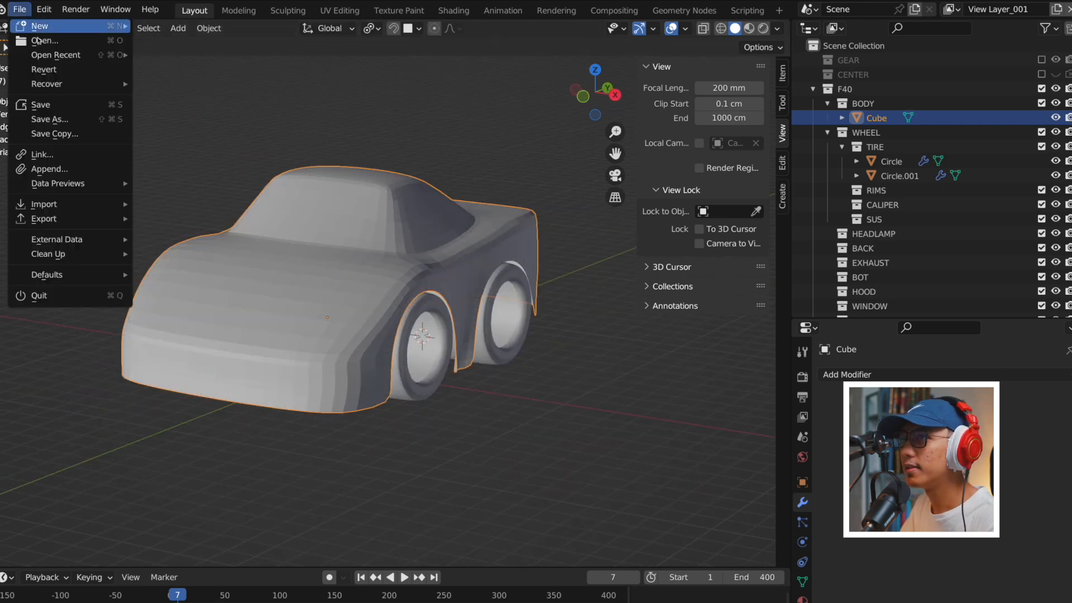
pyautogui.click(40, 40)
pyautogui.click(470, 338)
pyautogui.click(544, 228)
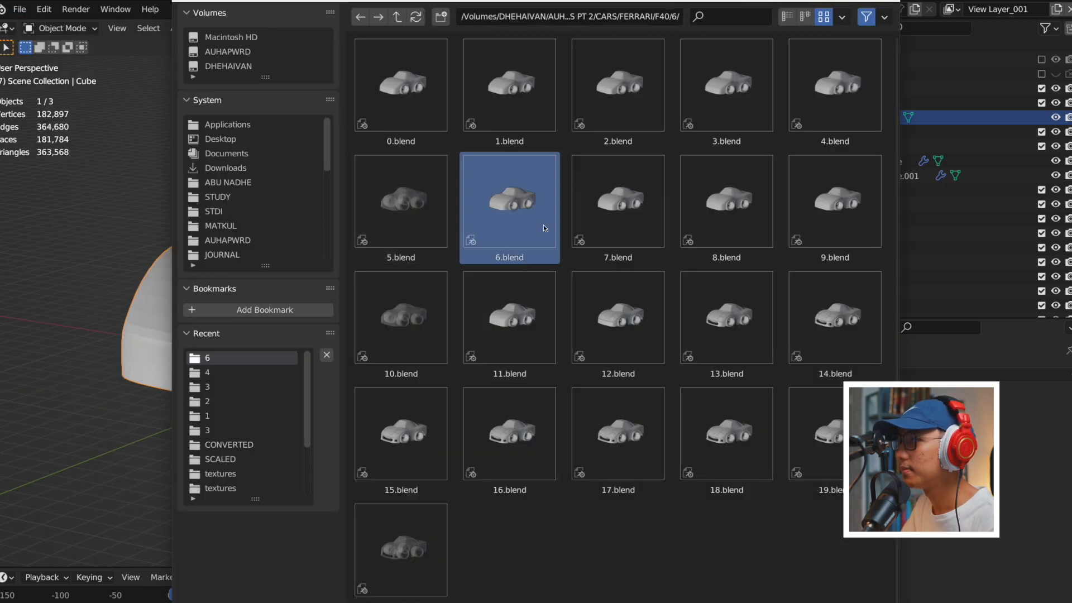
pyautogui.doubleClick(544, 228)
# Inspect the mirrored body's edge flow in edit mode from the front and return to object mode.
pyautogui.scroll(5, 381, 337)
pyautogui.moveTo(380, 337); pyautogui.dragTo(505, 352, button='middle')
pyautogui.keyDown('shift'); pyautogui.moveTo(218, 357); pyautogui.dragTo(340, 331, button='middle'); pyautogui.keyUp('shift')
pyautogui.click(340, 331)
pyautogui.press('Tab')
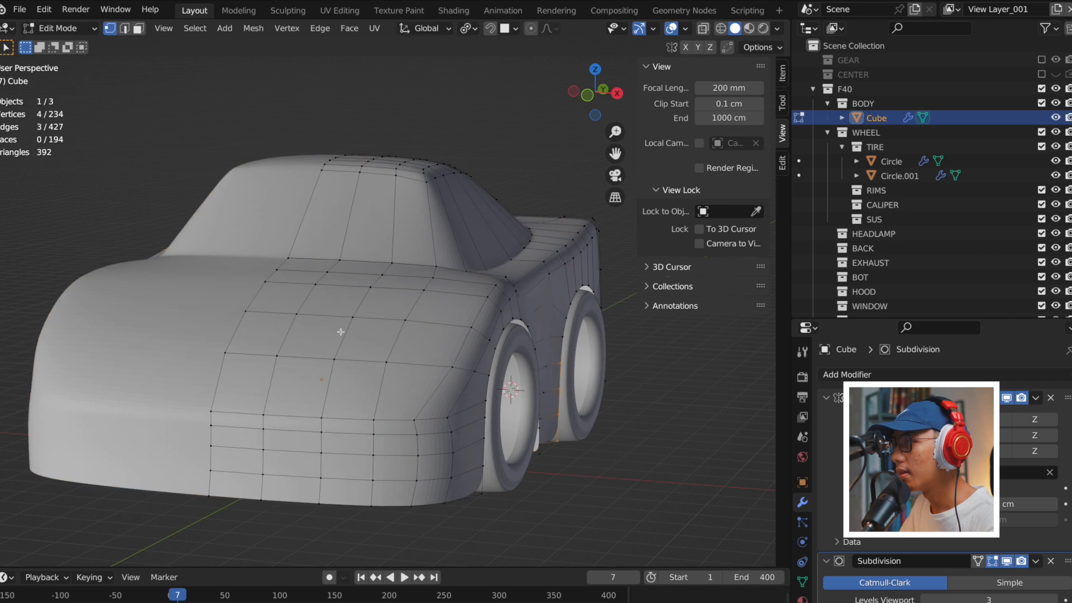
pyautogui.scroll(-5, 340, 332)
pyautogui.press('Tab')
# Open 9.blend from the F40/6 folder without saving the current file.
pyautogui.click(20, 9)
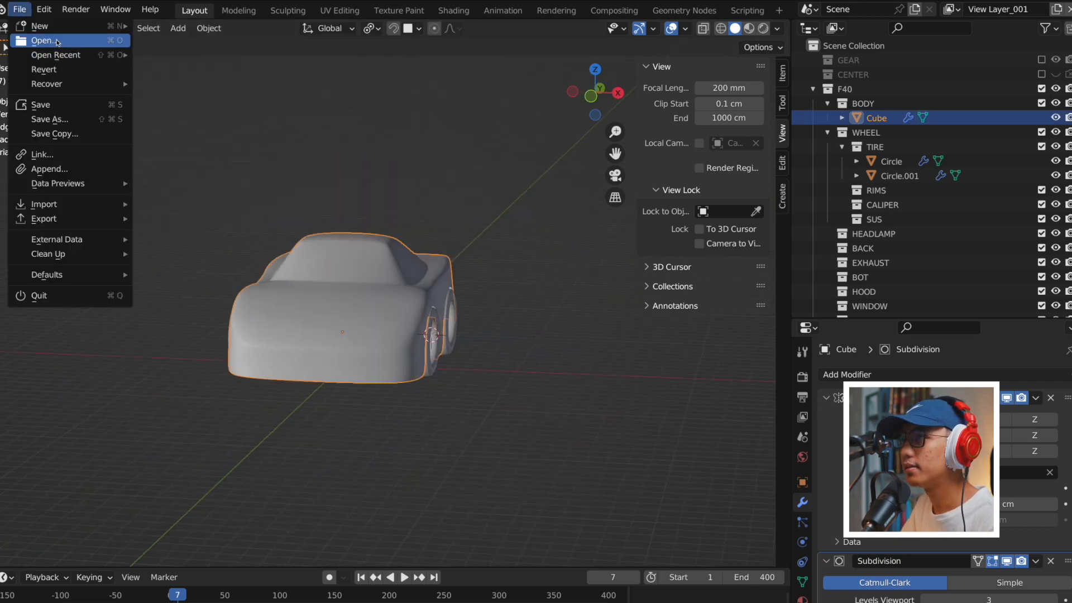
pyautogui.click(56, 40)
pyautogui.click(467, 338)
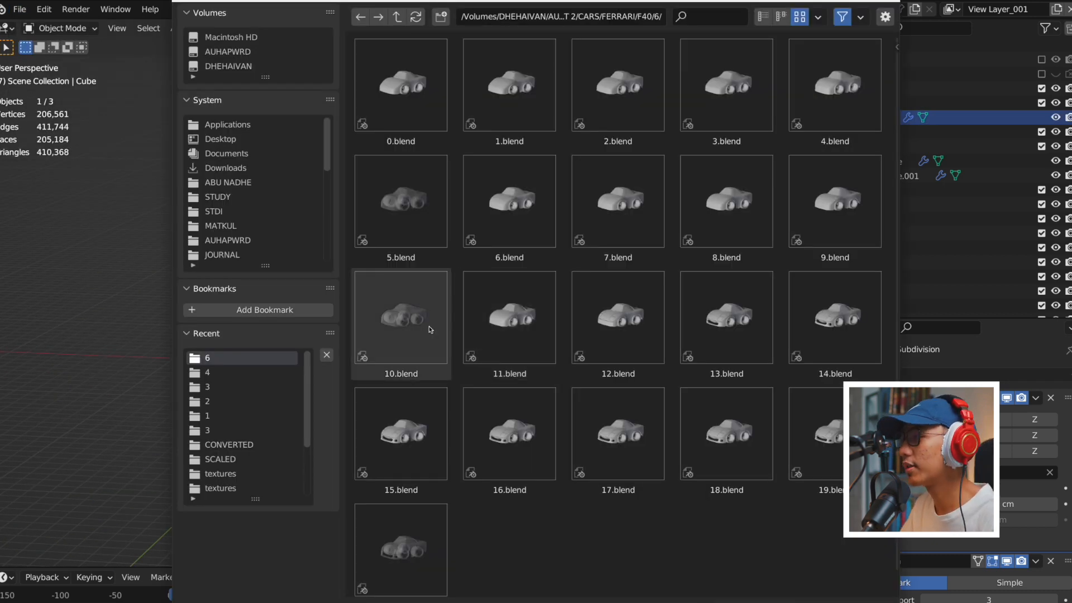
pyautogui.doubleClick(851, 216)
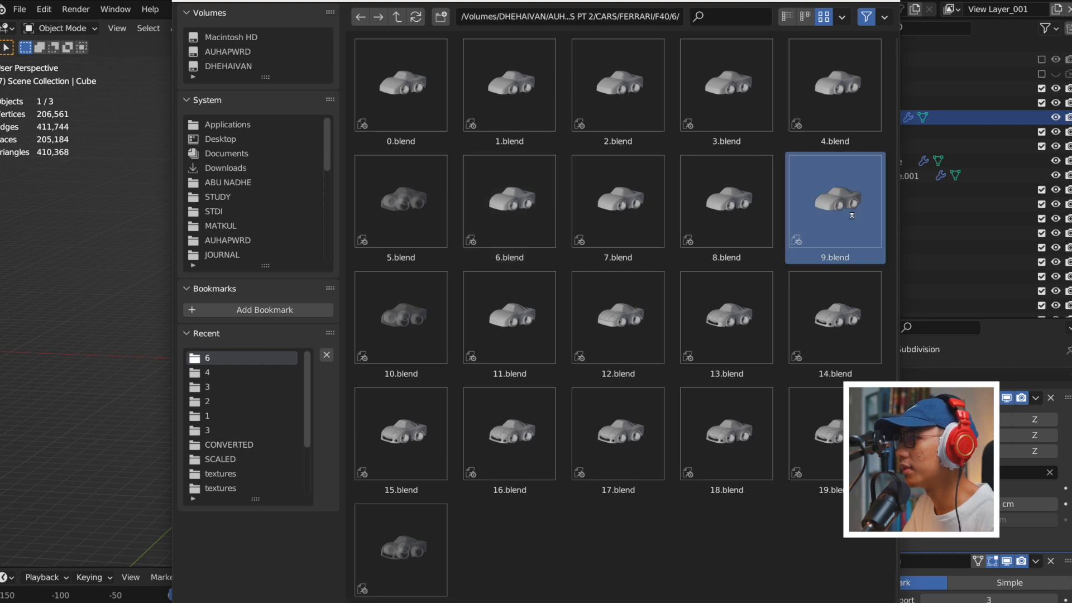
# Inspect the mesh around the windshield and roof pillar in edit mode and return to object mode.
pyautogui.scroll(4, 389, 447)
pyautogui.moveTo(388, 447); pyautogui.dragTo(412, 405, button='middle')
pyautogui.press('Tab')
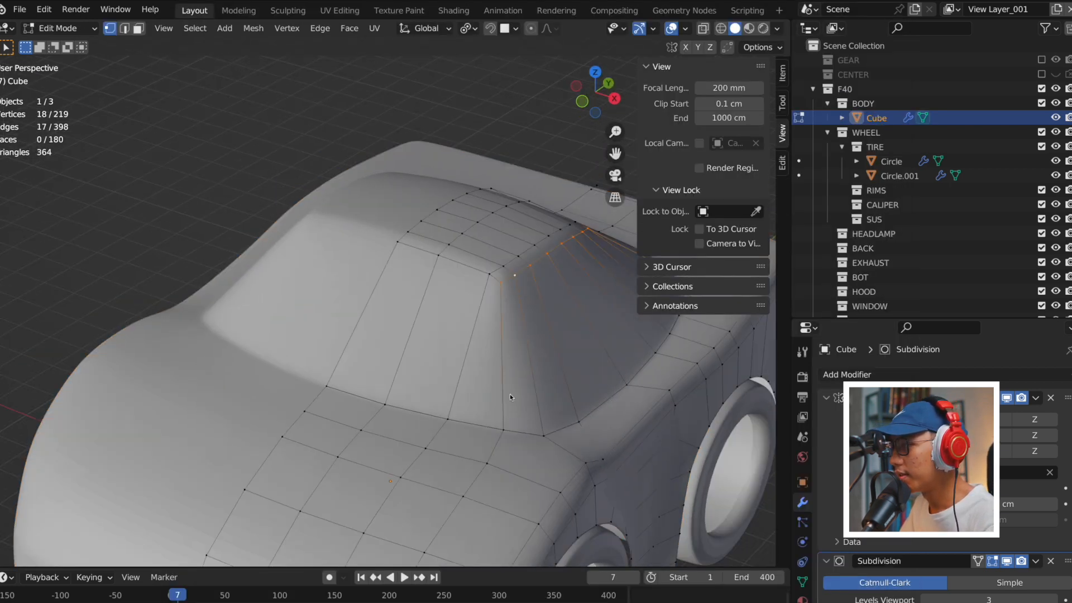
pyautogui.scroll(-5, 510, 396)
pyautogui.moveTo(510, 396); pyautogui.dragTo(491, 374, button='middle')
pyautogui.press('Tab')
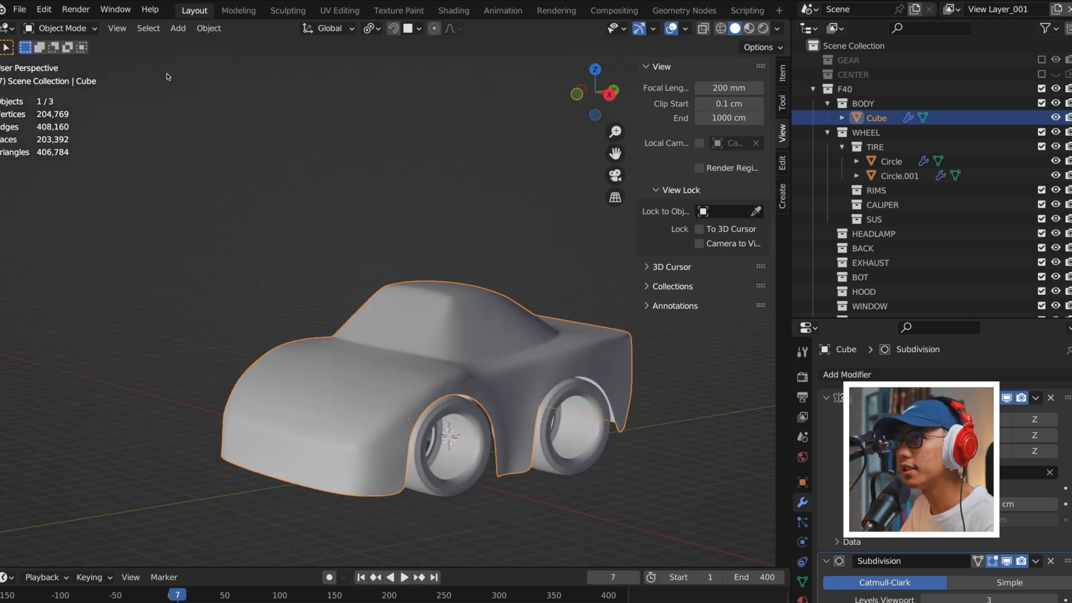
# Open 13.blend from the F40/6 folder without saving the current file.
pyautogui.click(19, 9)
pyautogui.click(43, 41)
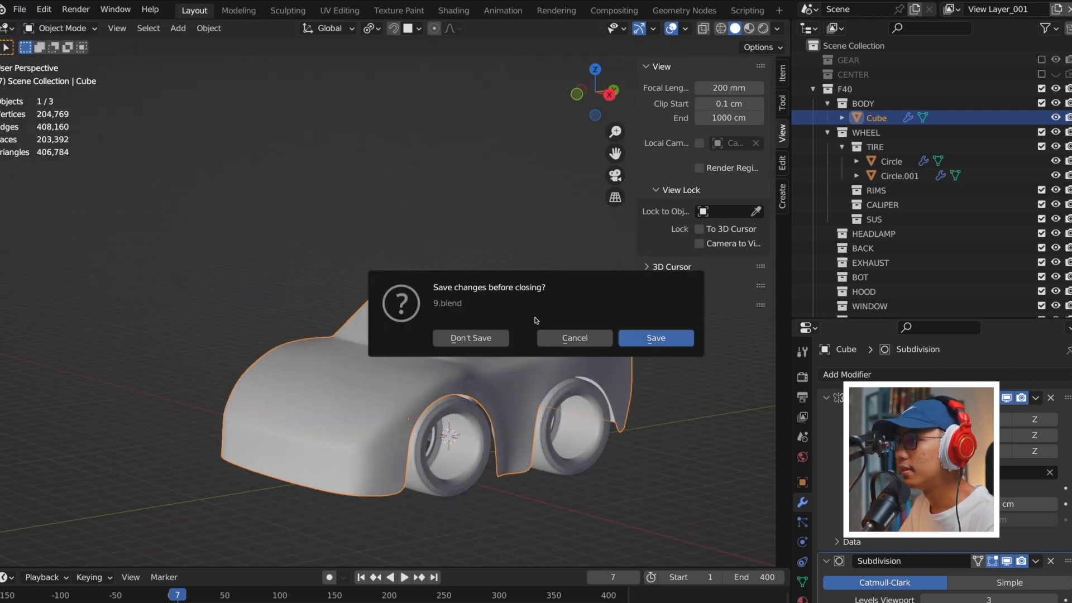
pyautogui.click(466, 337)
pyautogui.scroll(-1, 631, 390)
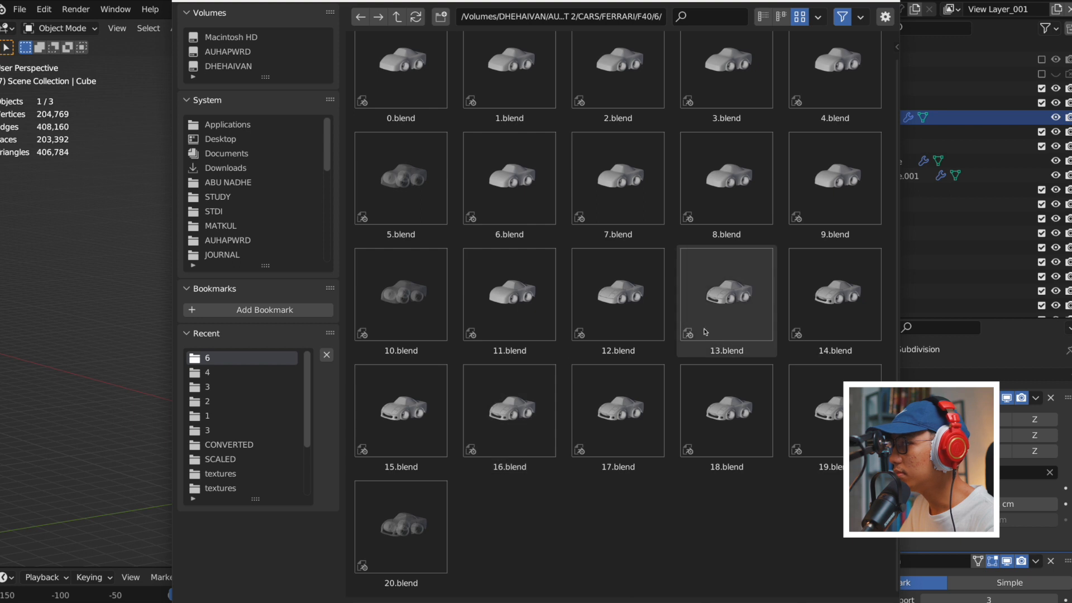
pyautogui.scroll(1, 721, 331)
pyautogui.doubleClick(721, 330)
# Examine the separated body panels by selecting individual parts, finishing with the front bumper.
pyautogui.moveTo(516, 358); pyautogui.dragTo(464, 334, button='middle')
pyautogui.click(512, 335)
pyautogui.scroll(2, 346, 435)
pyautogui.click(414, 166)
pyautogui.moveTo(385, 263)
pyautogui.mouseDown(button='middle')
pyautogui.moveTo(346, 265)
pyautogui.moveTo(405, 264)
pyautogui.mouseUp(button='middle')
pyautogui.scroll(-3, 328, 289)
pyautogui.click(340, 288)
pyautogui.scroll(3, 339, 288)
pyautogui.moveTo(373, 374); pyautogui.dragTo(543, 341, button='middle')
pyautogui.moveTo(461, 378); pyautogui.dragTo(357, 379, button='middle')
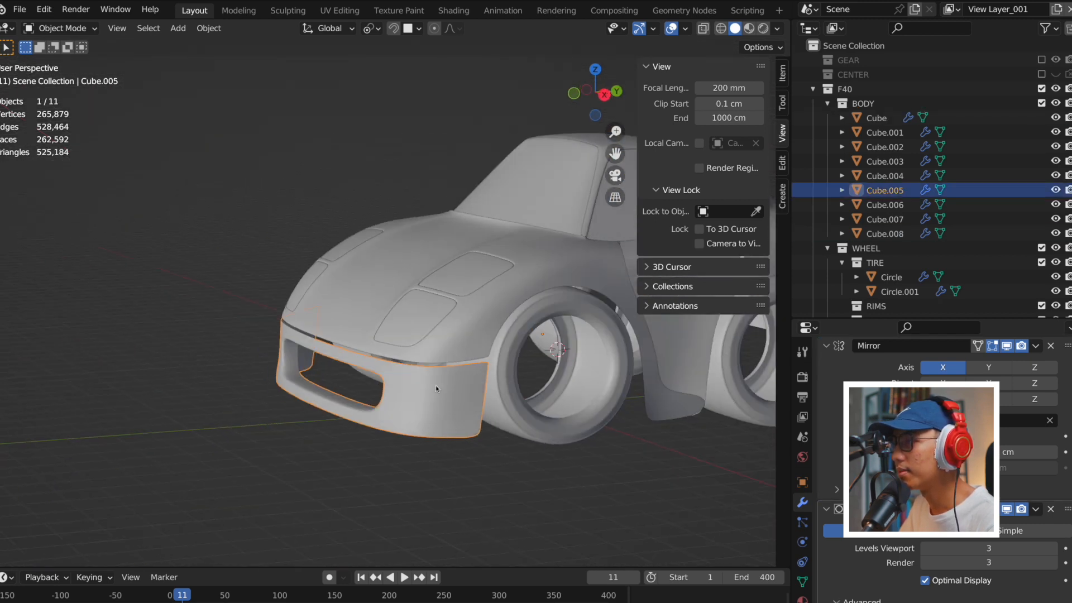
# Check the meshes of the front bumper and the front fender panel in edit mode and return to object mode.
pyautogui.scroll(-2, 477, 372)
pyautogui.press('Tab')
pyautogui.press('Tab')
pyautogui.click(511, 295)
pyautogui.press('Tab')
pyautogui.keyDown('shift'); pyautogui.moveTo(518, 309); pyautogui.dragTo(500, 317, button='middle'); pyautogui.keyUp('shift')
pyautogui.press('Tab')
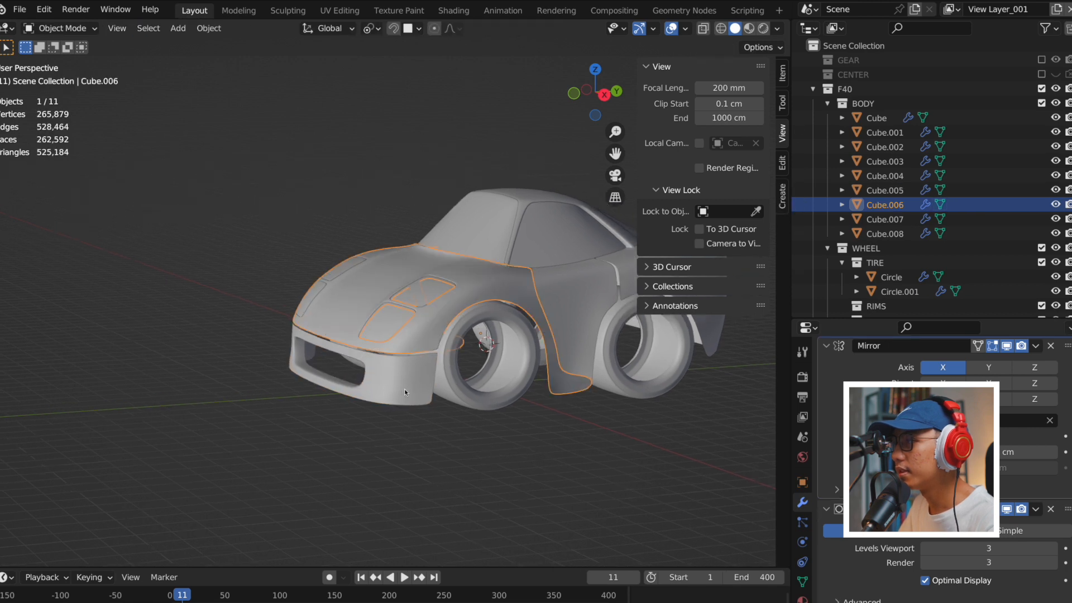
# Examine the meshes of the front bumper, door and other side panels together in edit mode, and return to object mode with nothing selected.
pyautogui.keyDown('shift'); pyautogui.click(419, 371); pyautogui.keyUp('shift')
pyautogui.keyDown('shift'); pyautogui.click(570, 301); pyautogui.keyUp('shift')
pyautogui.keyDown('shift'); pyautogui.moveTo(570, 301); pyautogui.dragTo(515, 316, button='middle'); pyautogui.keyUp('shift')
pyautogui.keyDown('shift'); pyautogui.click(584, 290); pyautogui.keyUp('shift')
pyautogui.press('Tab')
pyautogui.hotkey('alt', 'a')
pyautogui.scroll(3, 445, 320)
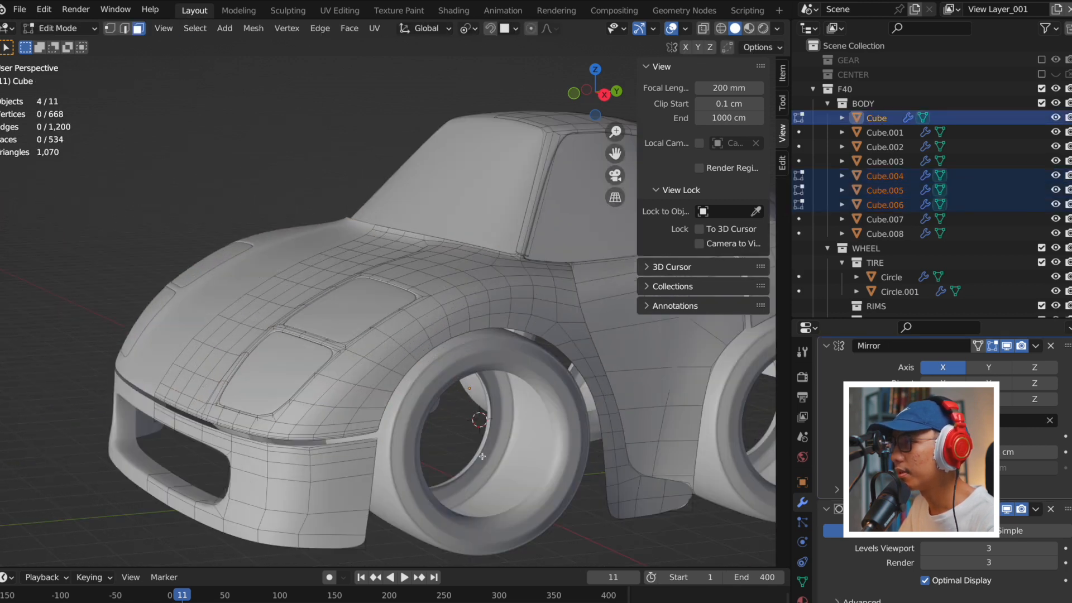
pyautogui.moveTo(445, 320); pyautogui.dragTo(417, 373, button='middle')
pyautogui.scroll(5, 417, 373)
pyautogui.moveTo(547, 349); pyautogui.dragTo(629, 375, button='middle')
pyautogui.scroll(-4, 629, 375)
pyautogui.press('Tab')
pyautogui.click(662, 389)
pyautogui.scroll(-4, 484, 369)
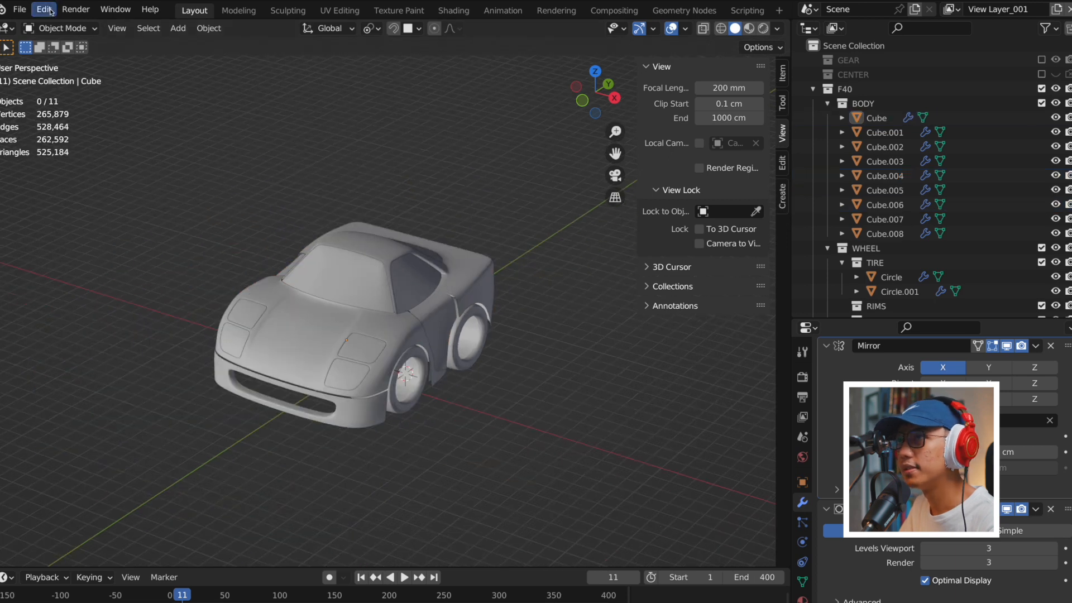
# Open 11.blend from the F40/6 folder without saving the current file.
pyautogui.click(50, 11)
pyautogui.click(29, 36)
pyautogui.click(487, 338)
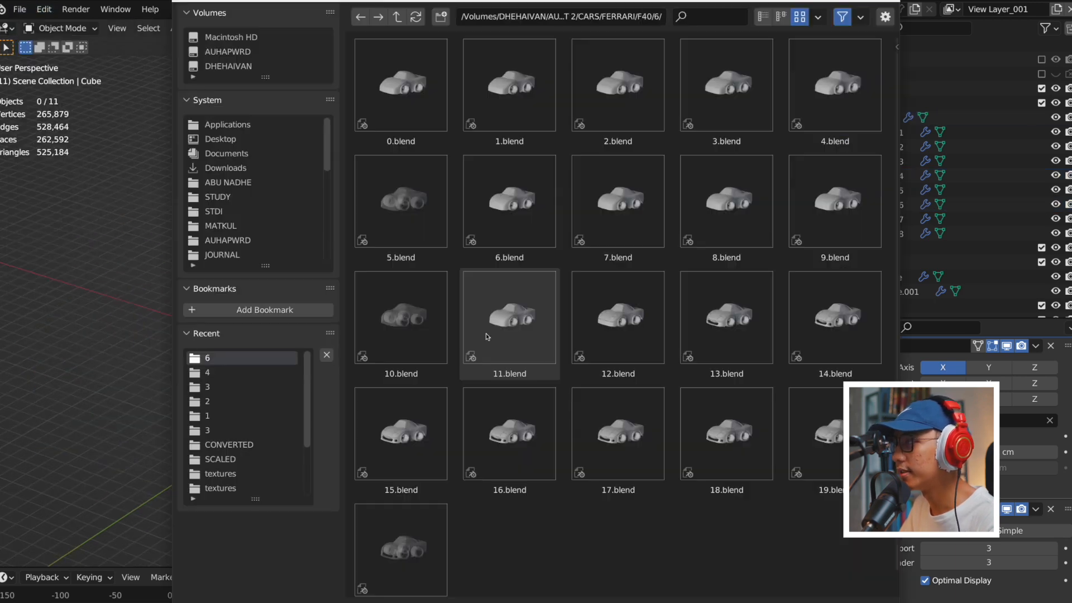
pyautogui.scroll(-1, 541, 295)
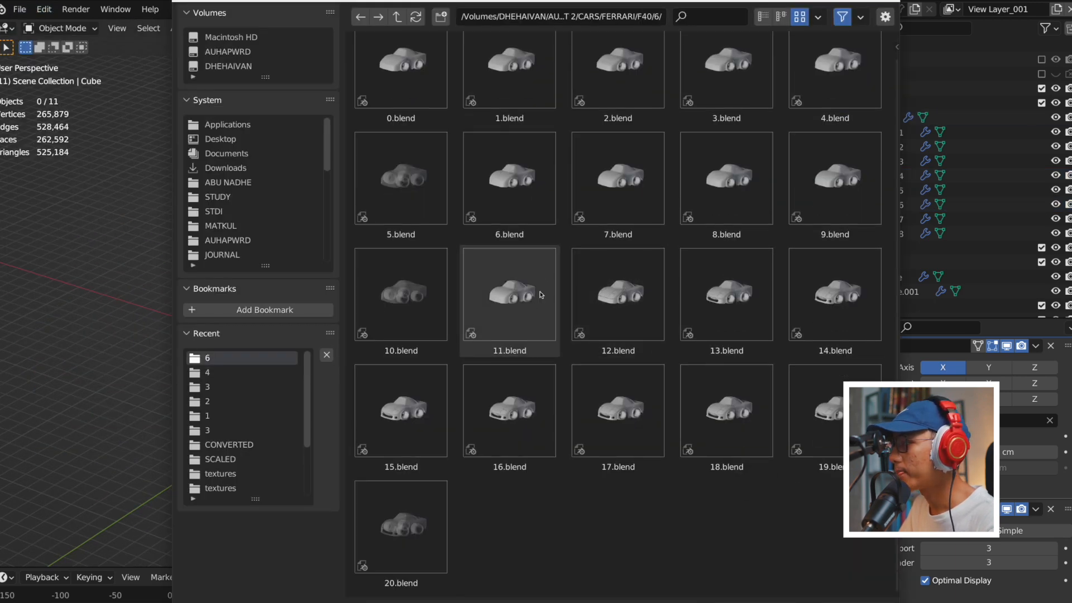
pyautogui.doubleClick(539, 292)
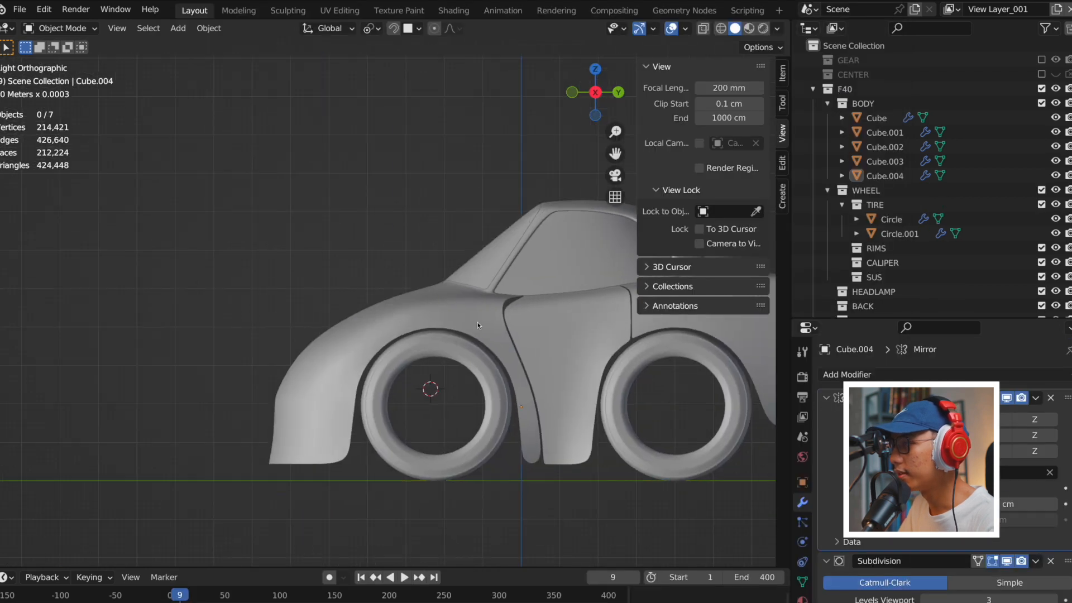
# Edit both panels around the door gap together and shift the vertical edge path behind the front wheel by about -0.118 cm along X.
pyautogui.moveTo(477, 324); pyautogui.dragTo(376, 307, button='middle')
pyautogui.click(376, 307)
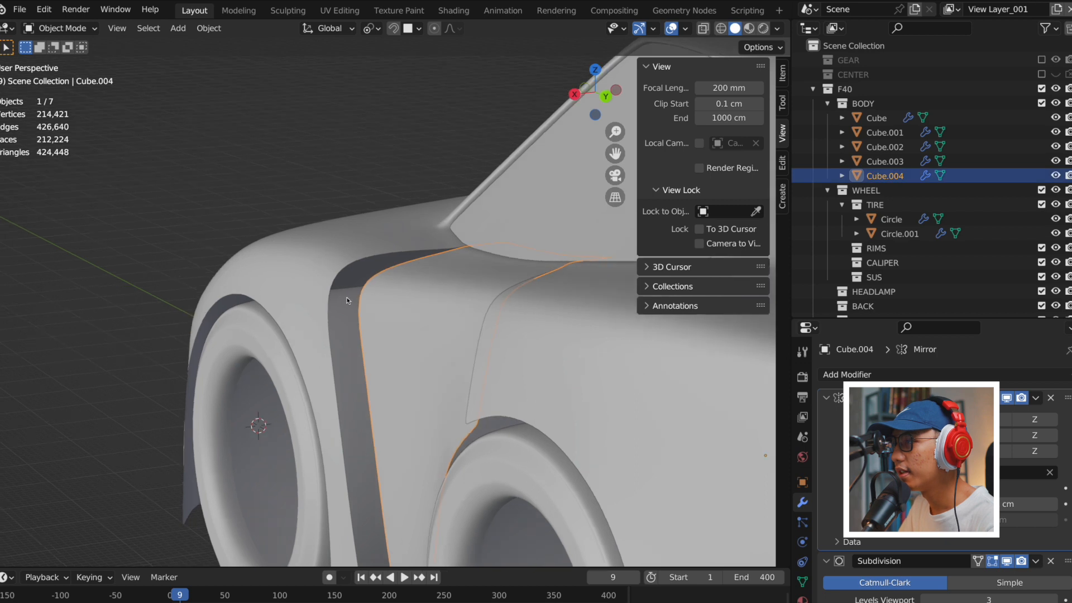
pyautogui.keyDown('shift'); pyautogui.click(368, 313); pyautogui.keyUp('shift')
pyautogui.press('Tab')
pyautogui.scroll(-5, 406, 424)
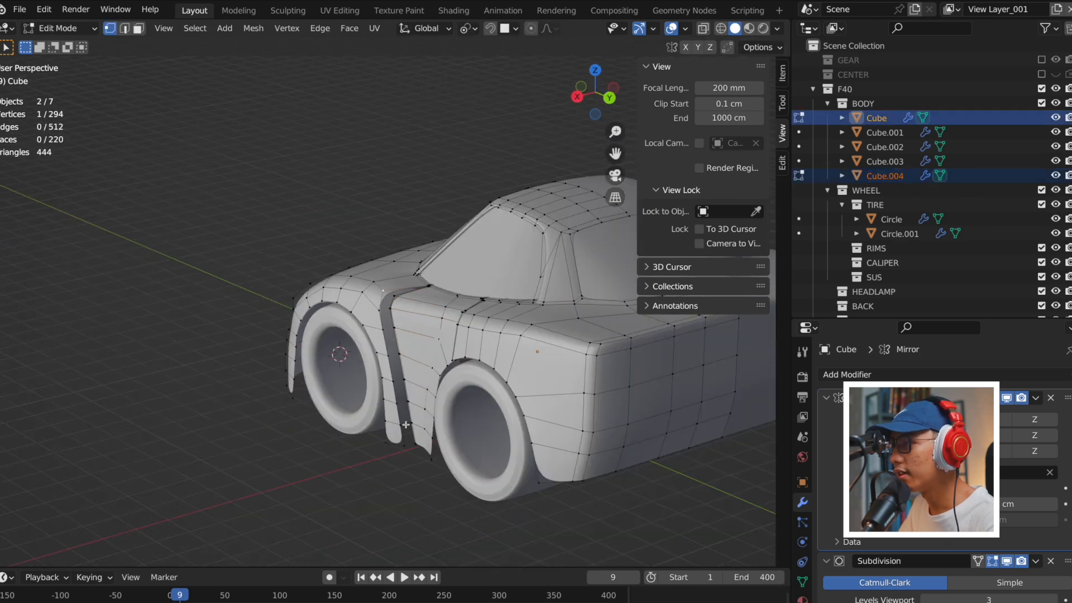
pyautogui.keyDown('ctrl'); pyautogui.click(408, 443); pyautogui.keyUp('ctrl')
pyautogui.scroll(3, 408, 443)
pyautogui.press('g')
pyautogui.press('x')
pyautogui.click(458, 355)
pyautogui.moveTo(459, 355); pyautogui.dragTo(561, 353, button='middle')
pyautogui.scroll(-5, 508, 358)
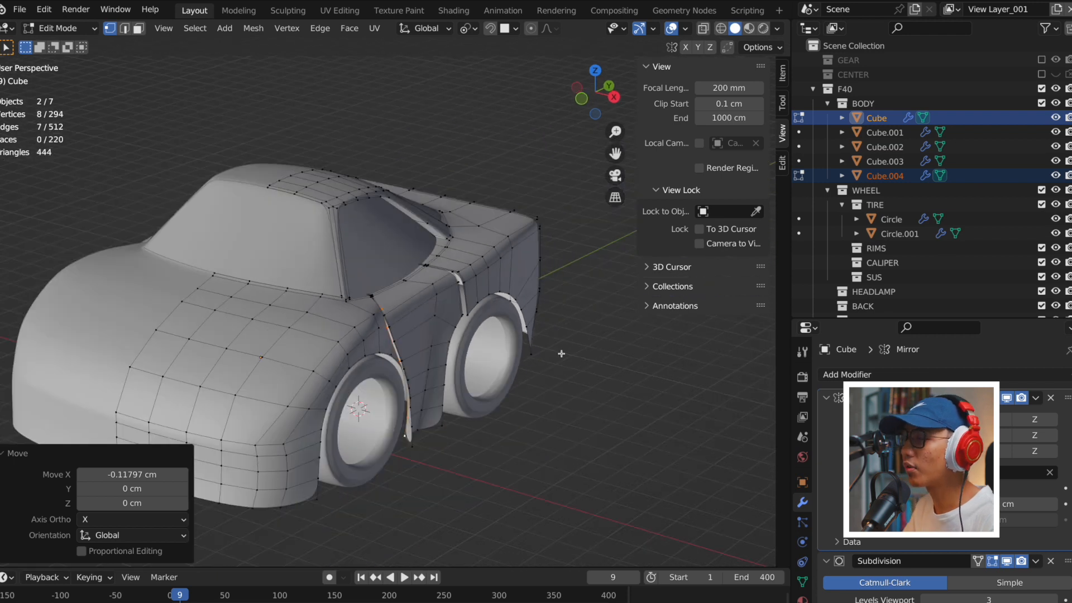
# Undo the X shift of the edge path behind the front wheel and return to object mode.
pyautogui.scroll(4, 467, 345)
pyautogui.keyDown('shift'); pyautogui.moveTo(456, 295); pyautogui.dragTo(229, 269, button='middle'); pyautogui.keyUp('shift')
pyautogui.scroll(-2, 457, 272)
pyautogui.scroll(3, 438, 270)
pyautogui.hotkey('ctrl', 'z')
pyautogui.scroll(-4, 296, 268)
pyautogui.press('Tab')
# Switch to Preview and look through the F40 reference photos of the rear, front and sides, ending on the rear three-quarter view.
pyautogui.moveTo(655, 596)
pyautogui.click(728, 597)
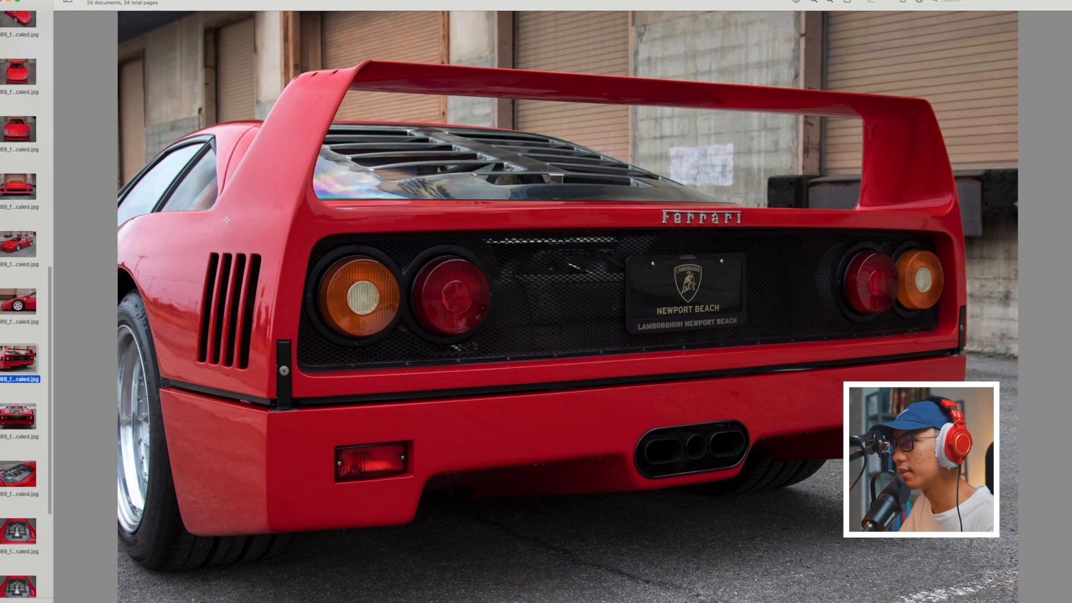
pyautogui.click(18, 416)
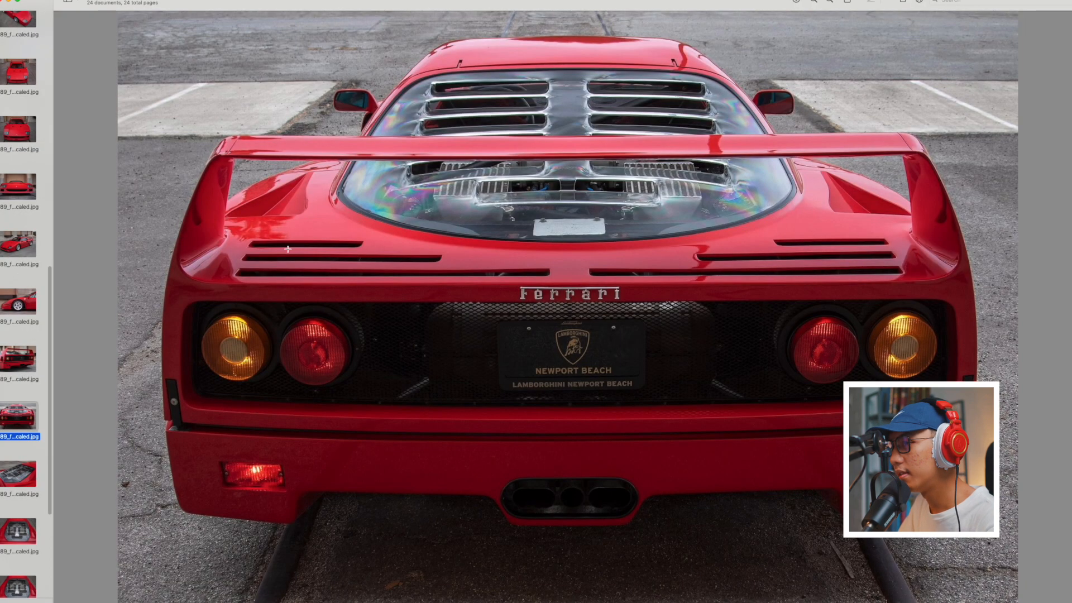
pyautogui.scroll(3, 22, 413)
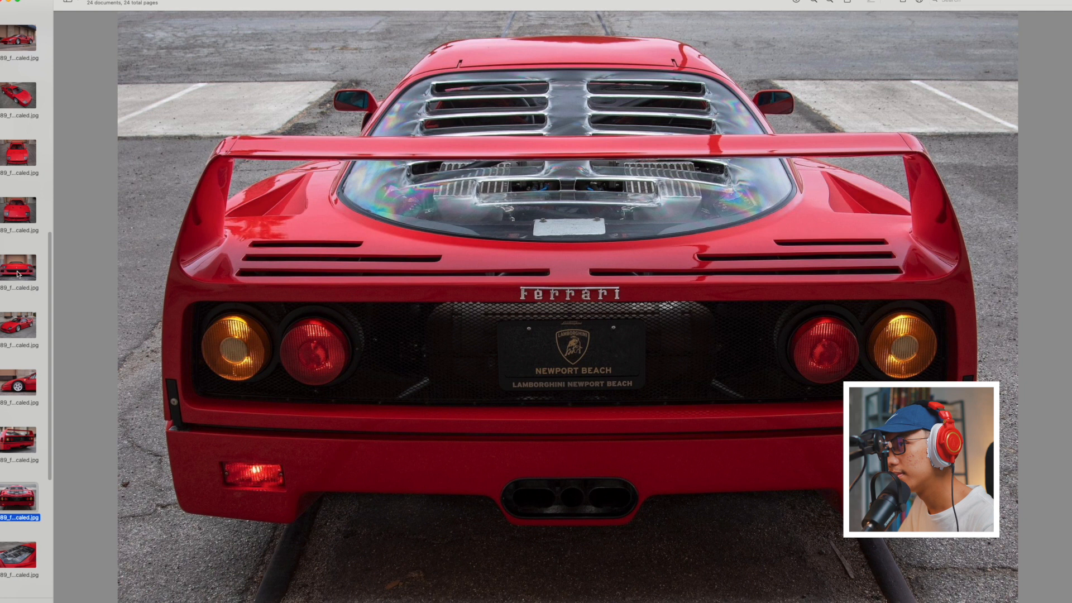
pyautogui.click(16, 273)
pyautogui.click(18, 153)
pyautogui.click(20, 96)
pyautogui.click(23, 45)
pyautogui.scroll(4, 17, 67)
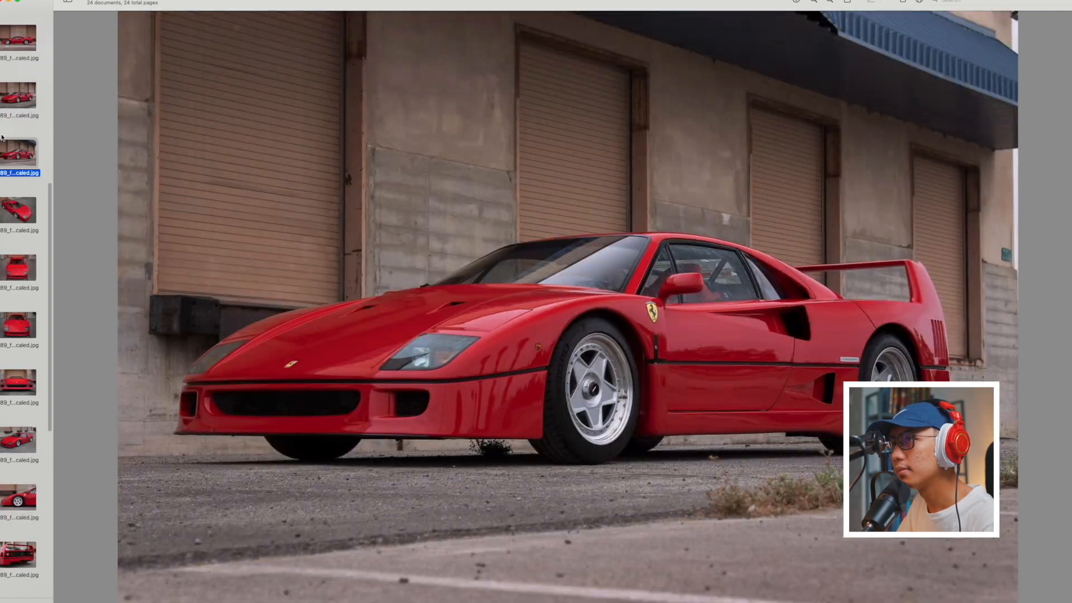
pyautogui.click(8, 100)
pyautogui.scroll(7, 13, 78)
pyautogui.click(15, 53)
pyautogui.scroll(5, 17, 112)
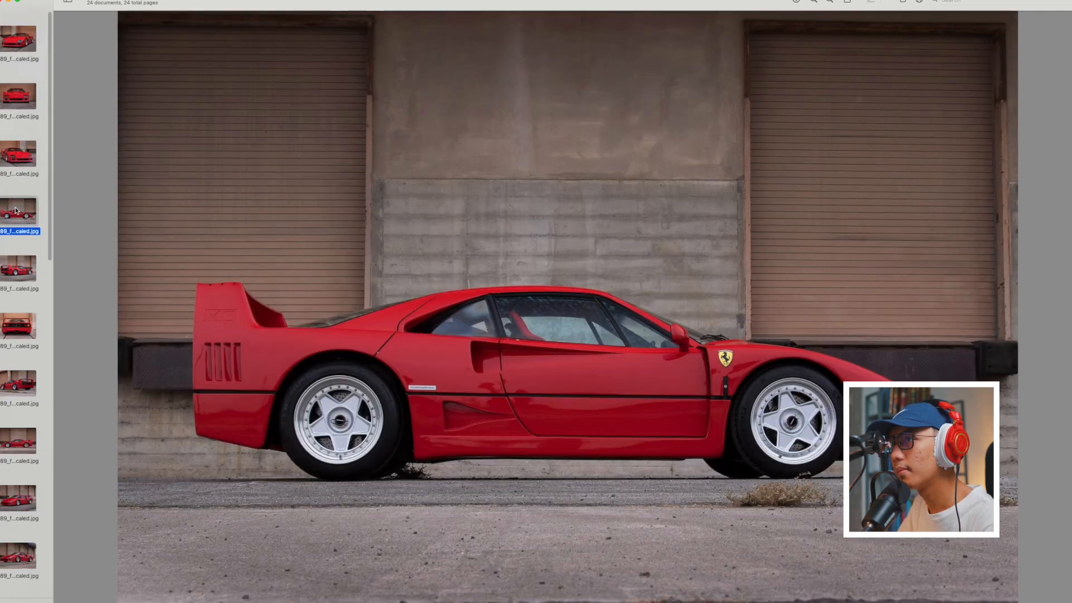
pyautogui.click(10, 262)
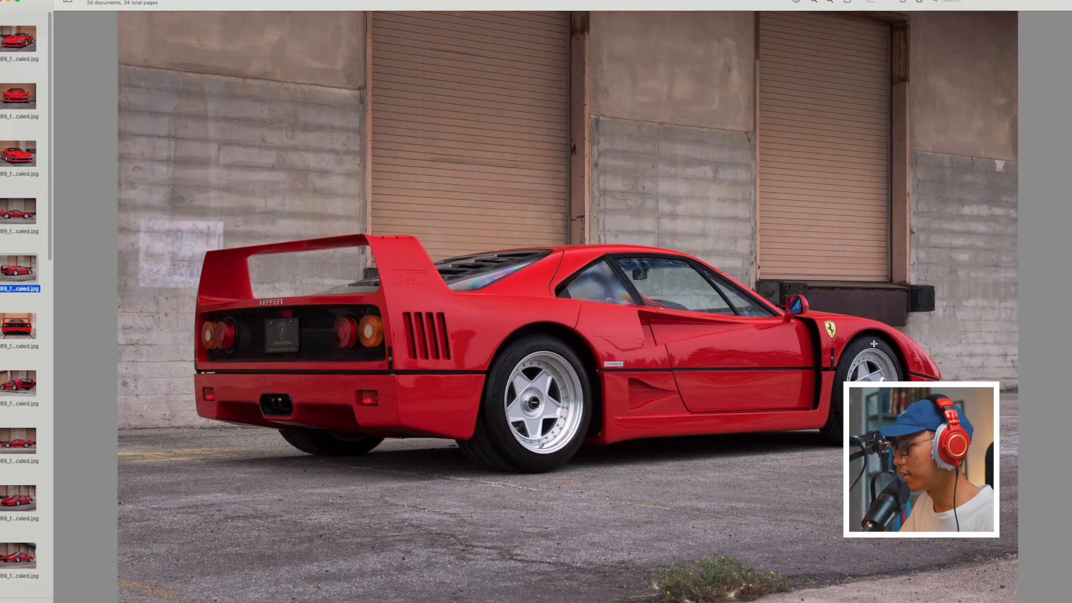
# Study the door close up in the rear three-quarter photo and mark the gap between the door and front fender.
pyautogui.scroll(10, 874, 343)
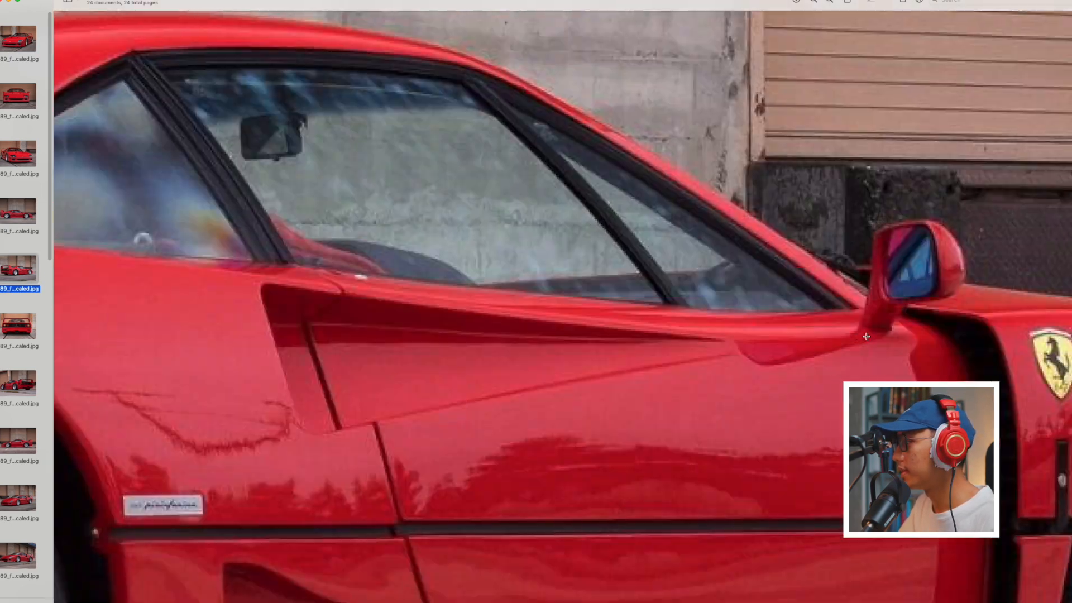
pyautogui.hscroll(4, 866, 336)
pyautogui.scroll(-2, 866, 336)
pyautogui.moveTo(643, 169); pyautogui.dragTo(852, 367)
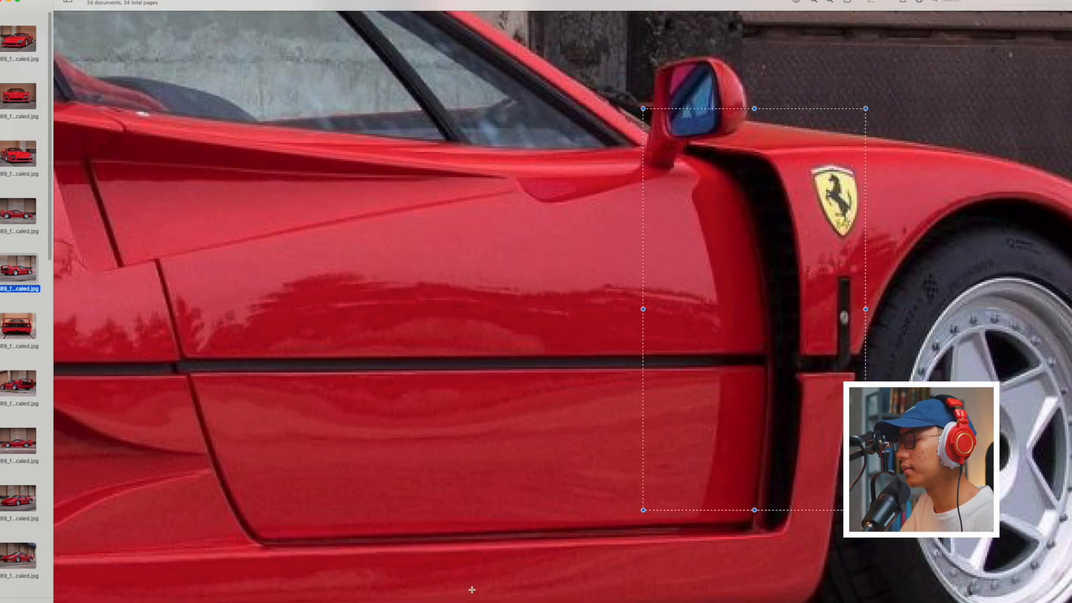
# Return to Blender and show the car in right orthographic view with nothing selected.
pyautogui.click(656, 594)
pyautogui.press('KP_3')
pyautogui.hotkey('alt', 'a')
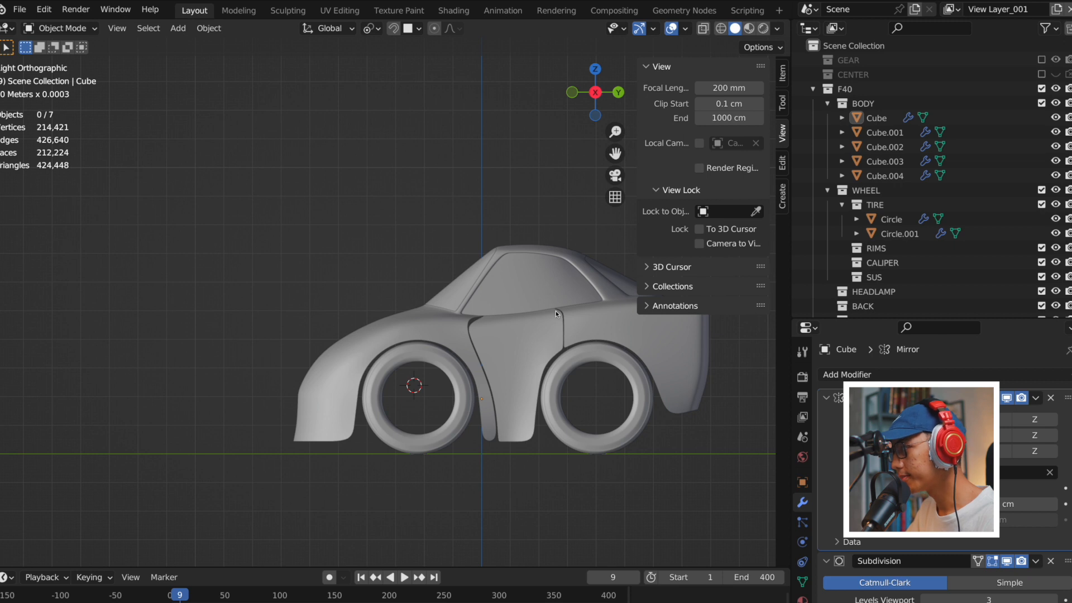
# Open 9.blend from the F40/8 folder without saving the current file.
pyautogui.click(21, 9)
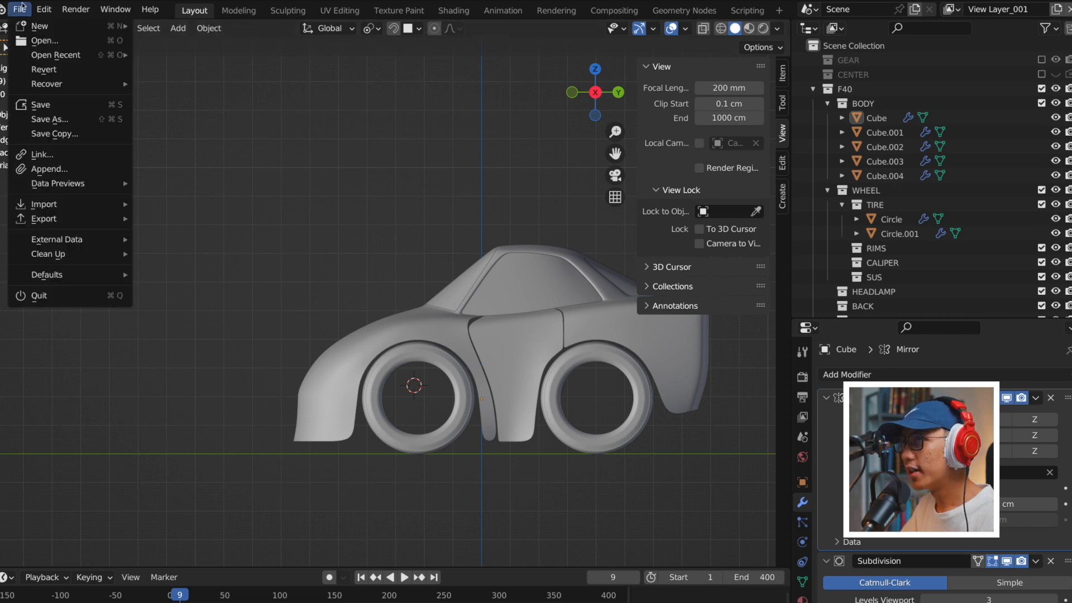
pyautogui.click(33, 39)
pyautogui.click(455, 337)
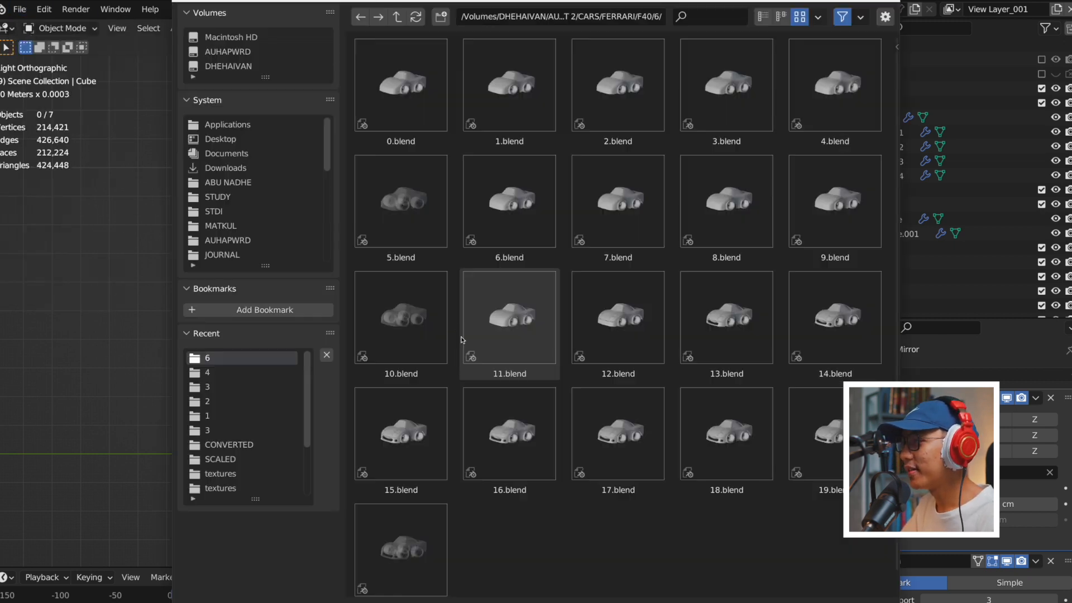
pyautogui.click(397, 17)
pyautogui.doubleClick(572, 187)
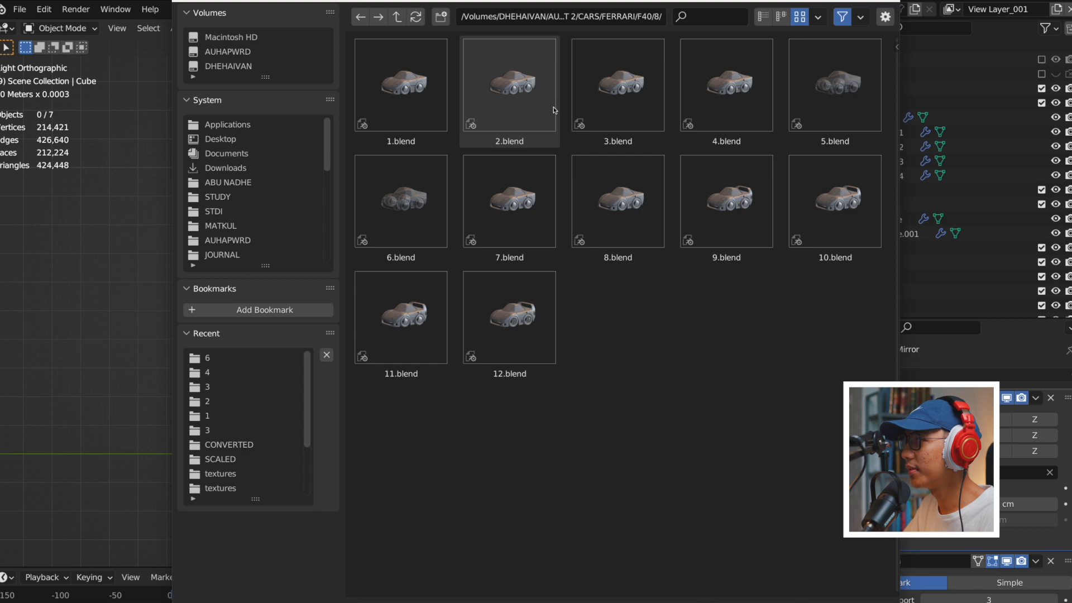
pyautogui.doubleClick(708, 237)
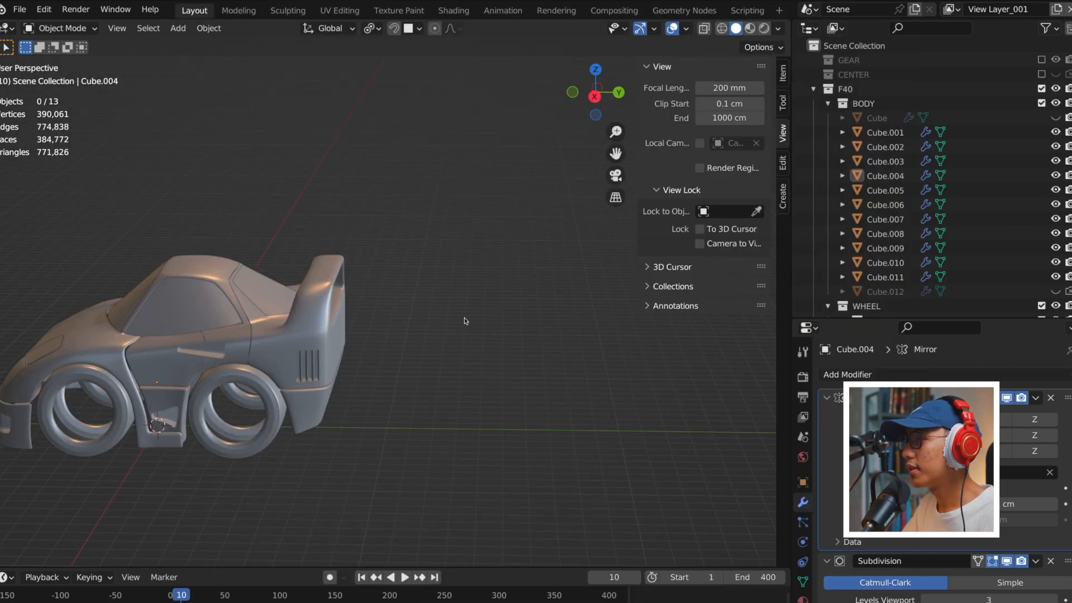
# Inspect the more detailed car body with its rear wing and side vents from several angles.
pyautogui.moveTo(452, 318); pyautogui.dragTo(562, 298, button='middle')
pyautogui.scroll(-1, 405, 290)
pyautogui.moveTo(404, 293); pyautogui.dragTo(375, 302, button='middle')
pyautogui.scroll(4, 474, 335)
pyautogui.moveTo(556, 323); pyautogui.dragTo(306, 323, button='middle')
pyautogui.scroll(3, 378, 297)
pyautogui.scroll(-3, 378, 298)
pyautogui.scroll(-2, 396, 310)
pyautogui.scroll(5, 424, 321)
# Select the rear body panel, view it from the back framed in the viewport, and deselect it.
pyautogui.click(399, 309)
pyautogui.moveTo(400, 309); pyautogui.dragTo(145, 268, button='middle')
pyautogui.scroll(-3, 369, 235)
pyautogui.press('`')
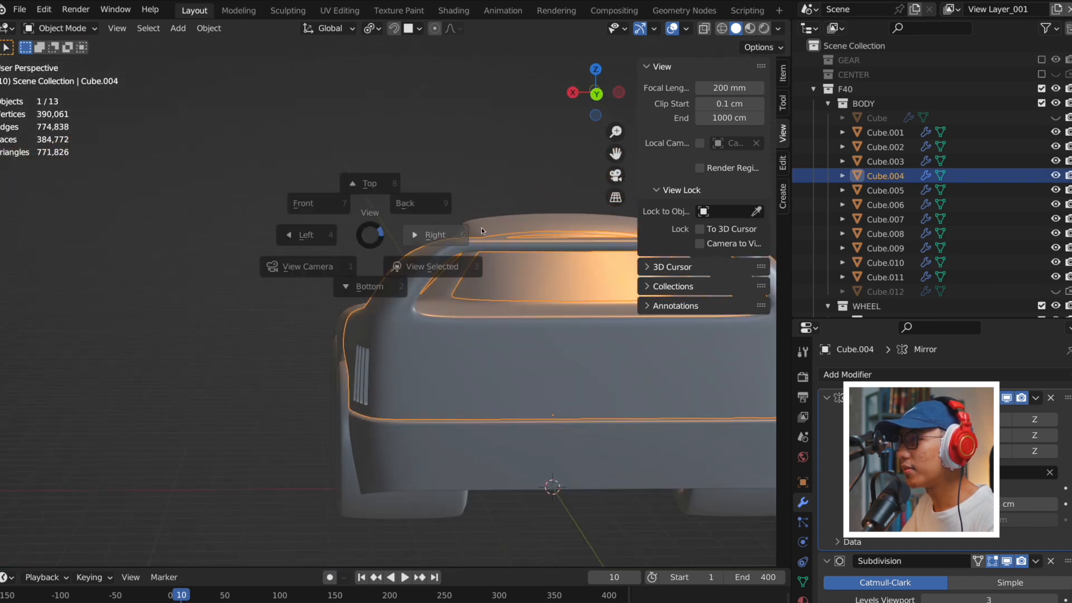
pyautogui.click(489, 201)
pyautogui.press('`')
pyautogui.click(472, 284)
pyautogui.hotkey('alt', 'a')
# Examine the side air intake and surrounding seams up close, selecting the roof and side panel around it.
pyautogui.scroll(3, 341, 311)
pyautogui.moveTo(294, 263); pyautogui.dragTo(514, 278, button='middle')
pyautogui.scroll(-3, 393, 318)
pyautogui.moveTo(375, 323); pyautogui.dragTo(300, 319, button='middle')
pyautogui.scroll(5, 357, 328)
pyautogui.click(385, 326)
pyautogui.scroll(1, 349, 333)
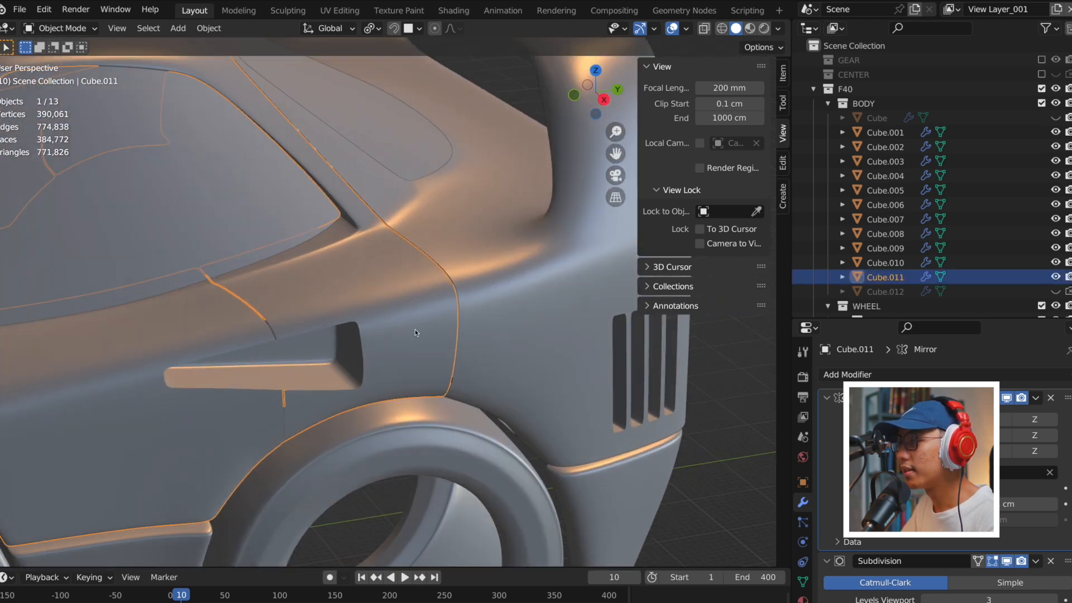
# Inspect the whole car in orthographic projection from the front and the side, with nothing selected.
pyautogui.scroll(-5, 422, 329)
pyautogui.moveTo(363, 295); pyautogui.dragTo(424, 253, button='middle')
pyautogui.scroll(-5, 357, 263)
pyautogui.click(610, 197)
pyautogui.moveTo(625, 222); pyautogui.dragTo(493, 224, button='middle')
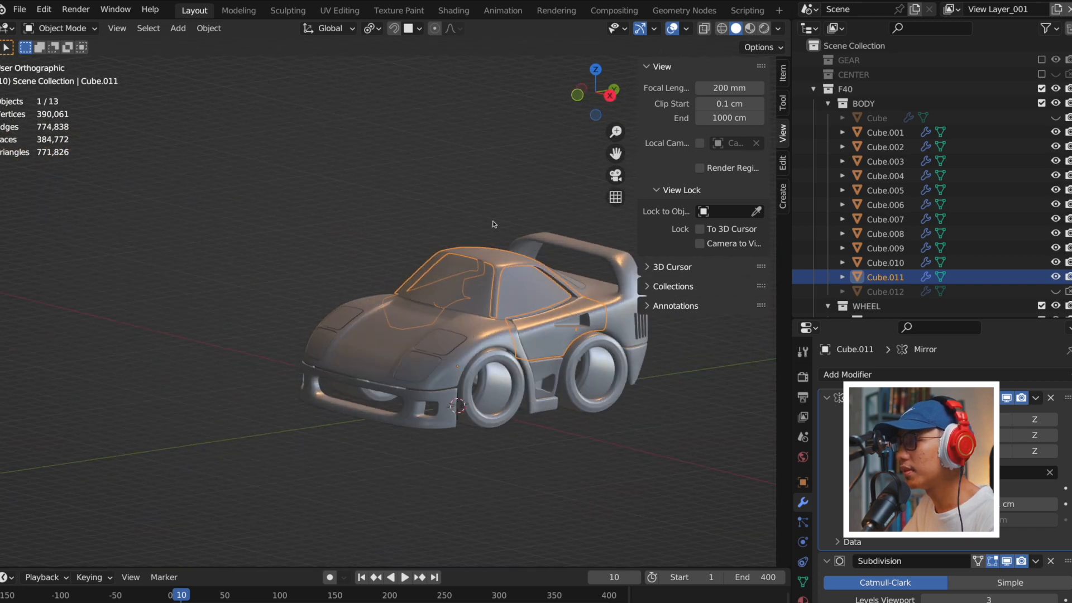
pyautogui.click(493, 224)
pyautogui.scroll(5, 343, 299)
pyautogui.moveTo(342, 299); pyautogui.dragTo(354, 300, button='middle')
pyautogui.scroll(3, 286, 298)
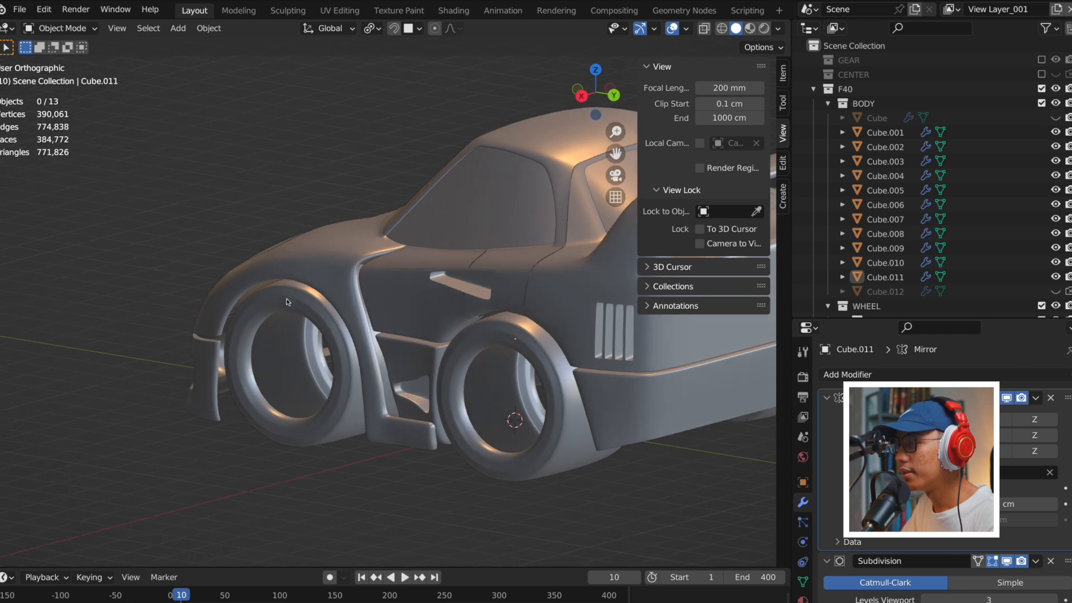
pyautogui.moveTo(287, 301); pyautogui.dragTo(338, 300, button='middle')
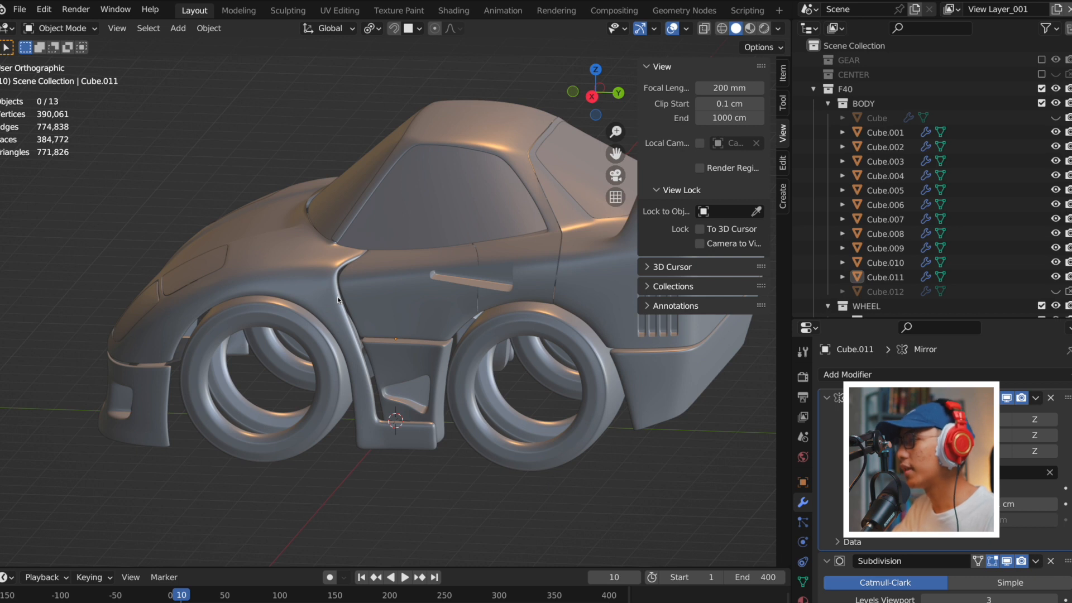
# Open 12.blend from the F40/8 folder without saving the current file.
pyautogui.click(16, 9)
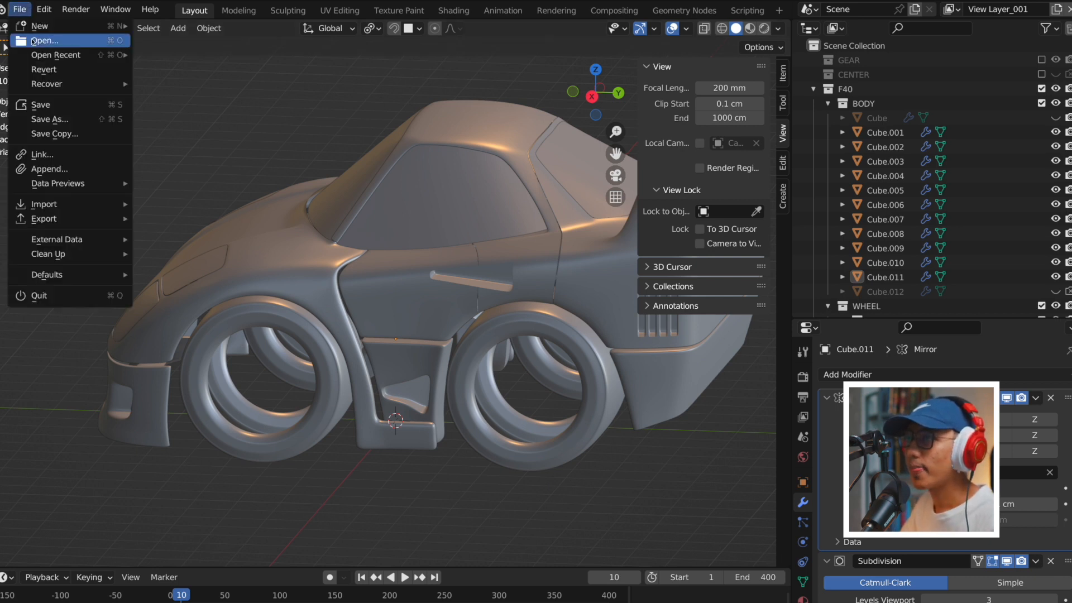
pyautogui.click(45, 41)
pyautogui.click(461, 345)
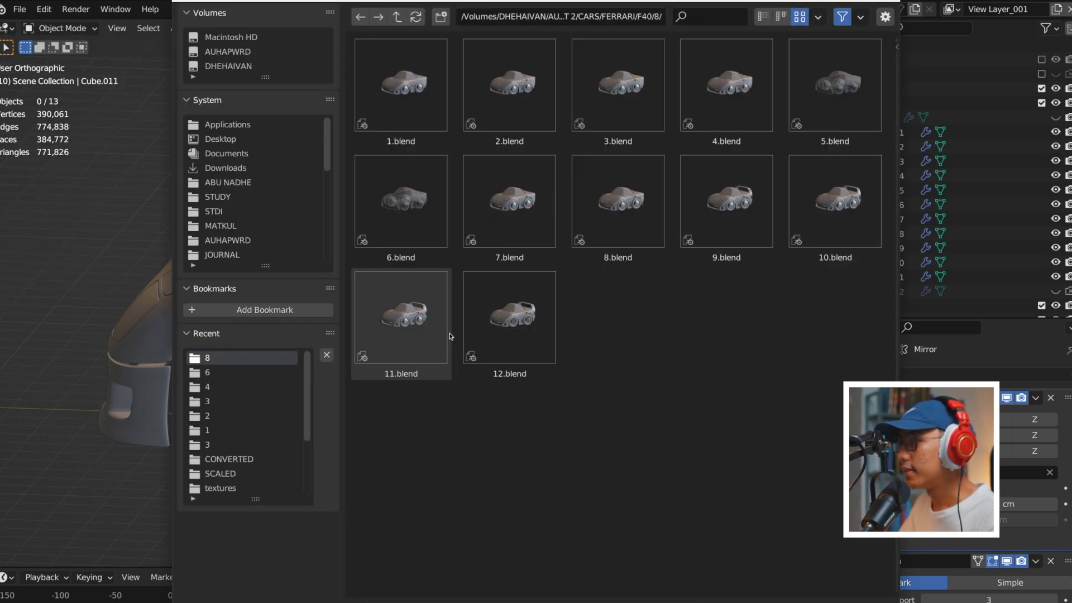
pyautogui.doubleClick(512, 339)
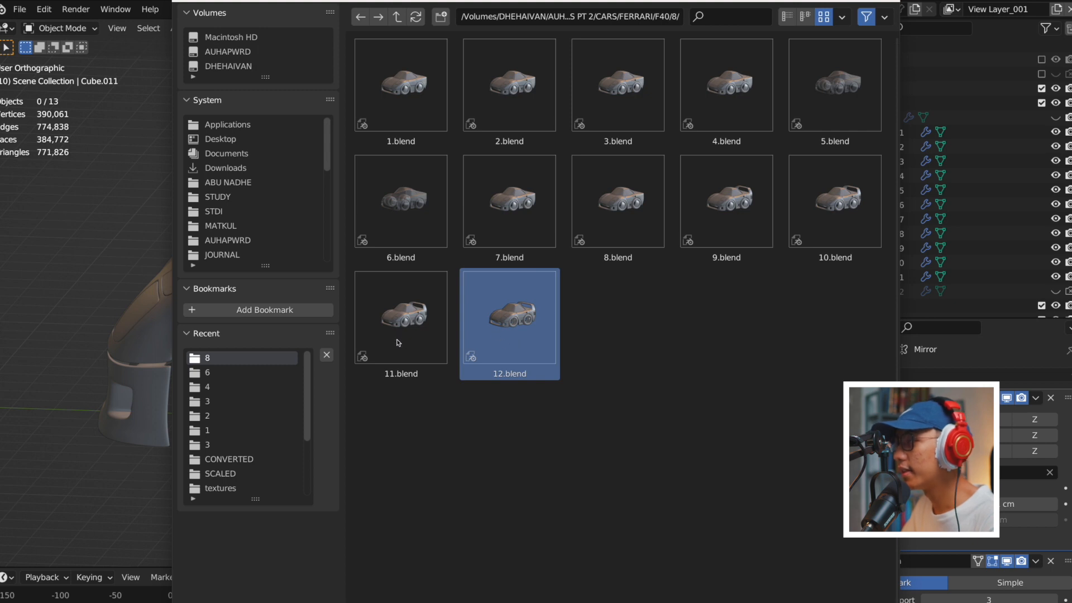
# Isolate the front tire in local view and inspect its tread from several angles, ending in right orthographic view.
pyautogui.scroll(3, 385, 353)
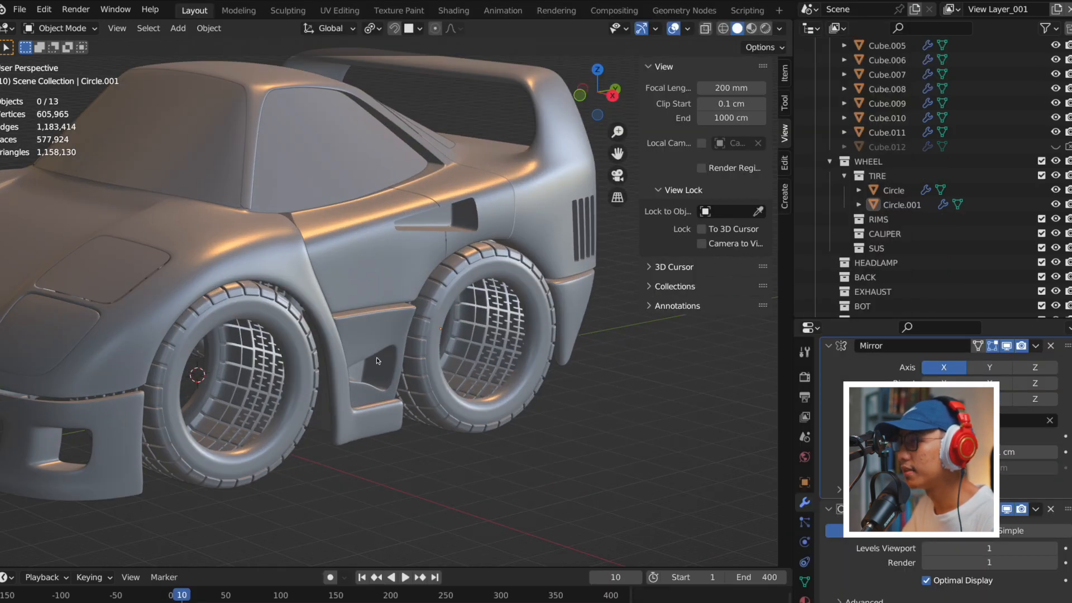
pyautogui.moveTo(380, 357); pyautogui.dragTo(262, 330, button='middle')
pyautogui.click(262, 331)
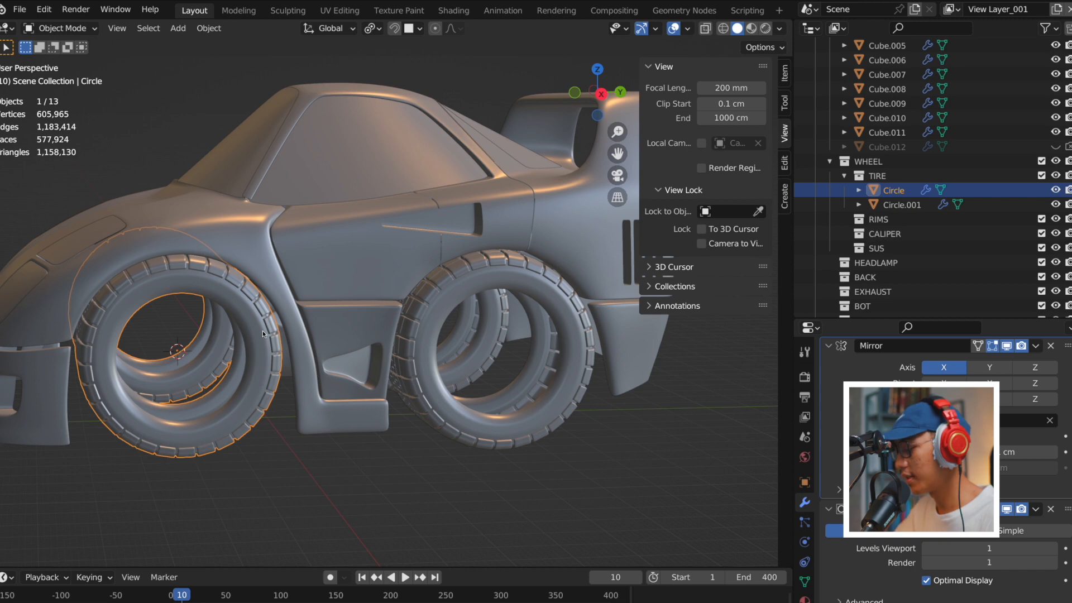
pyautogui.press('/')
pyautogui.scroll(6, 435, 213)
pyautogui.moveTo(435, 212); pyautogui.dragTo(185, 243, button='middle')
pyautogui.scroll(-4, 522, 302)
pyautogui.scroll(4, 464, 296)
pyautogui.moveTo(270, 268); pyautogui.dragTo(368, 254, button='middle')
pyautogui.scroll(-2, 174, 361)
pyautogui.press('KP_3')
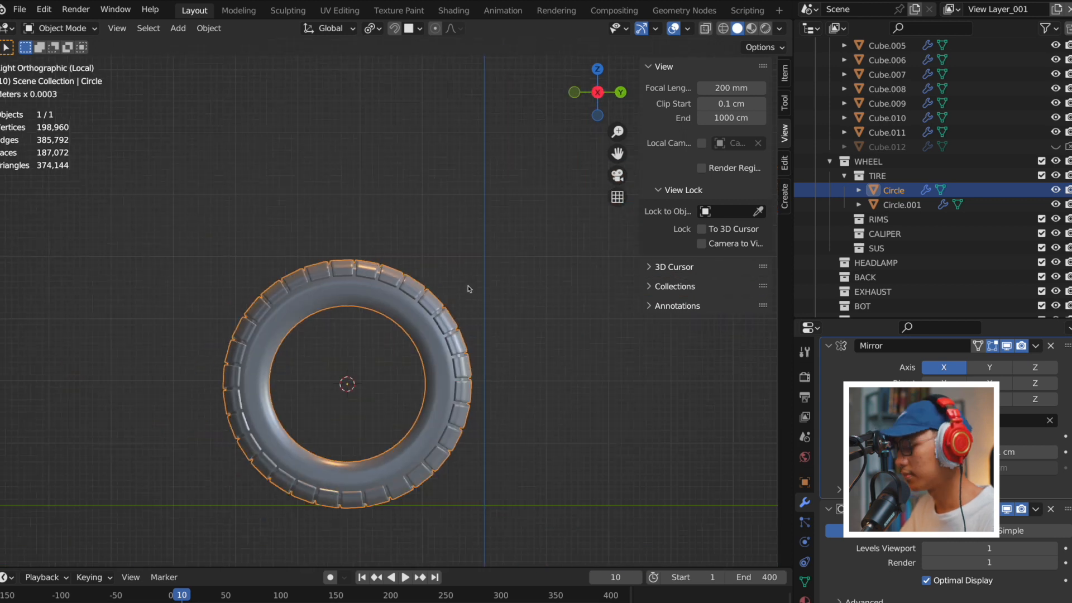
# Leave local view, deselect the tire and look at the whole car from the front.
pyautogui.press('/')
pyautogui.scroll(3, 467, 285)
pyautogui.scroll(-8, 491, 318)
pyautogui.hotkey('alt', 'a')
pyautogui.moveTo(380, 274); pyautogui.dragTo(506, 303, button='middle')
# Open 1.blend from the F40/10 folder without saving the current file.
pyautogui.click(20, 10)
pyautogui.click(34, 295)
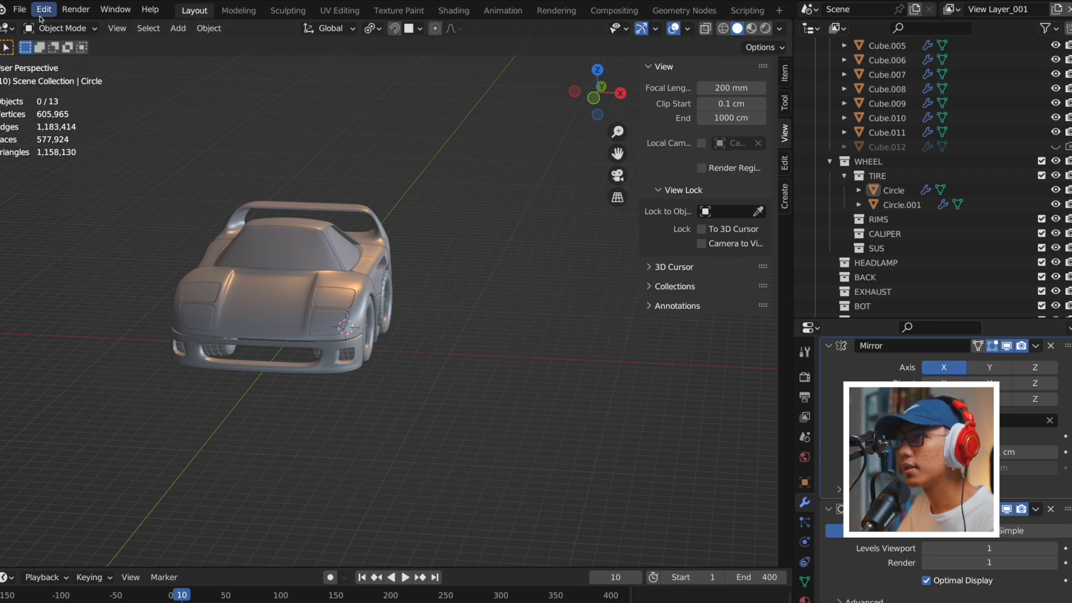
pyautogui.click(19, 9)
pyautogui.click(33, 37)
pyautogui.click(472, 338)
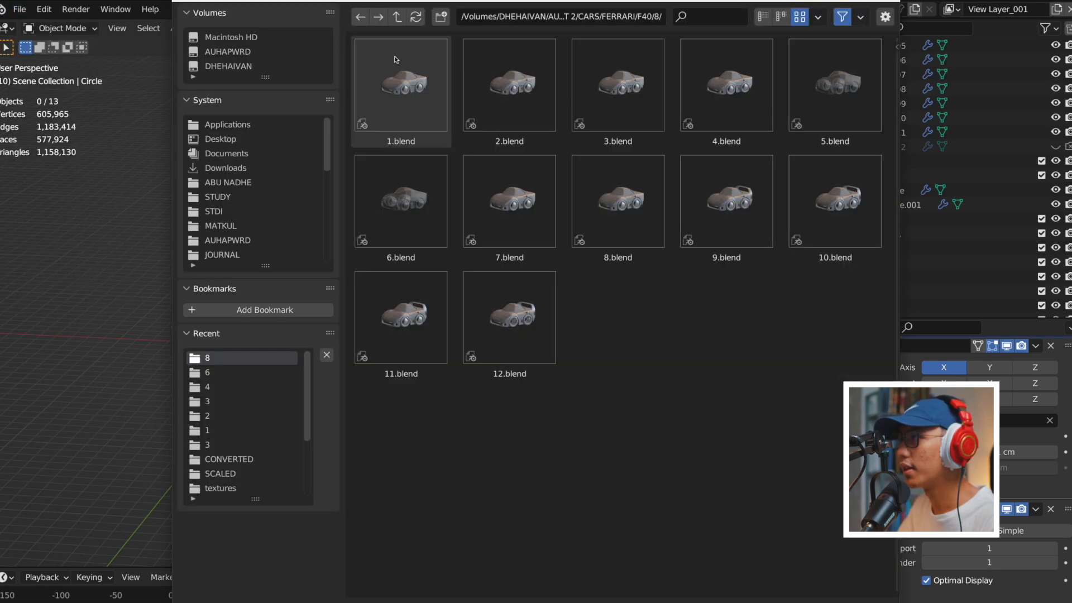
pyautogui.click(397, 16)
pyautogui.click(725, 235)
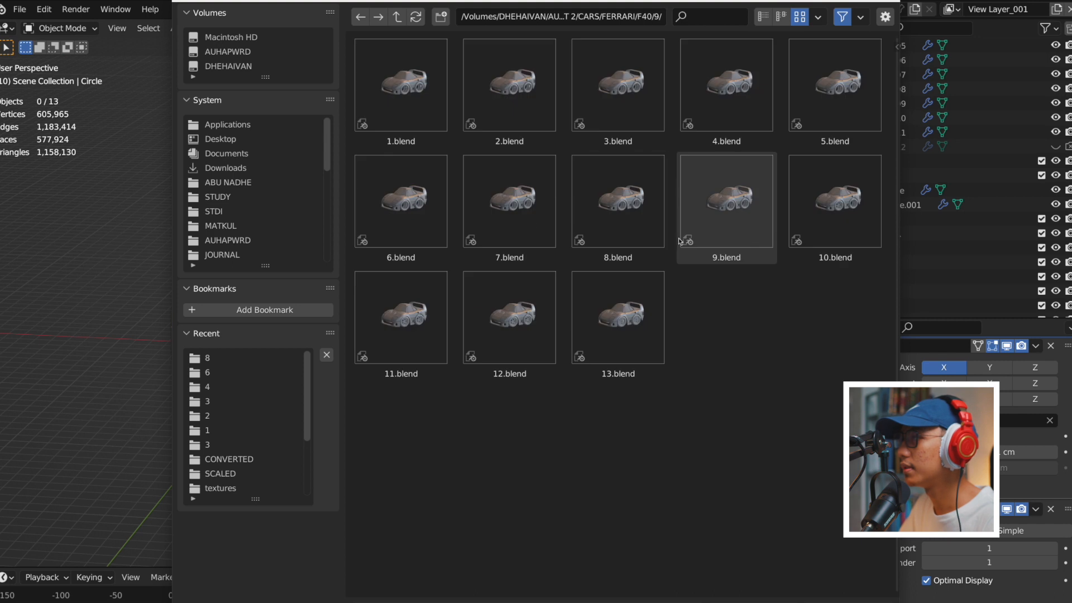
pyautogui.click(397, 16)
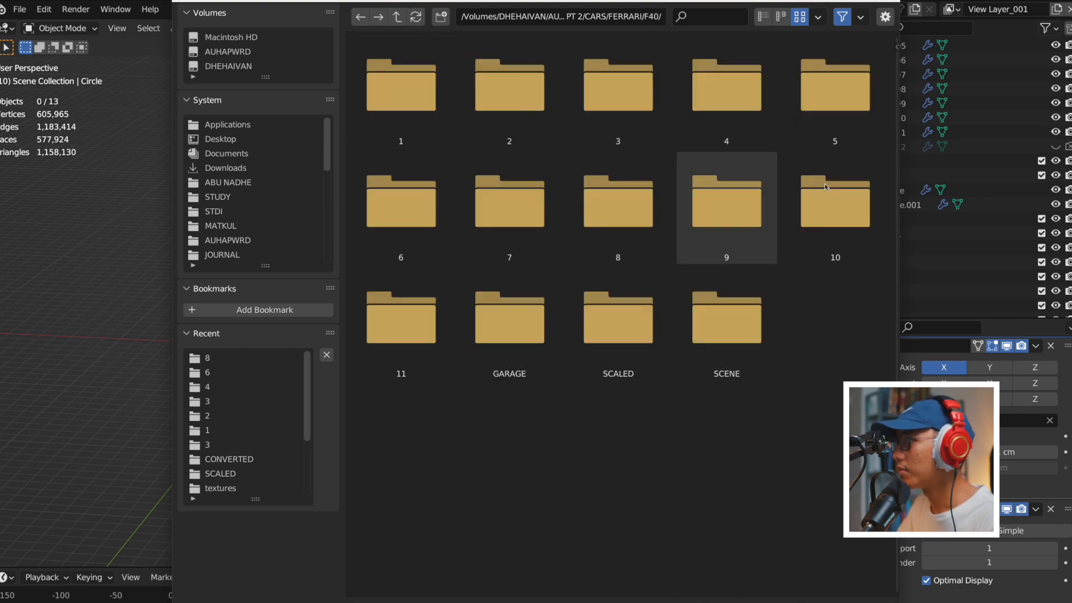
pyautogui.click(835, 201)
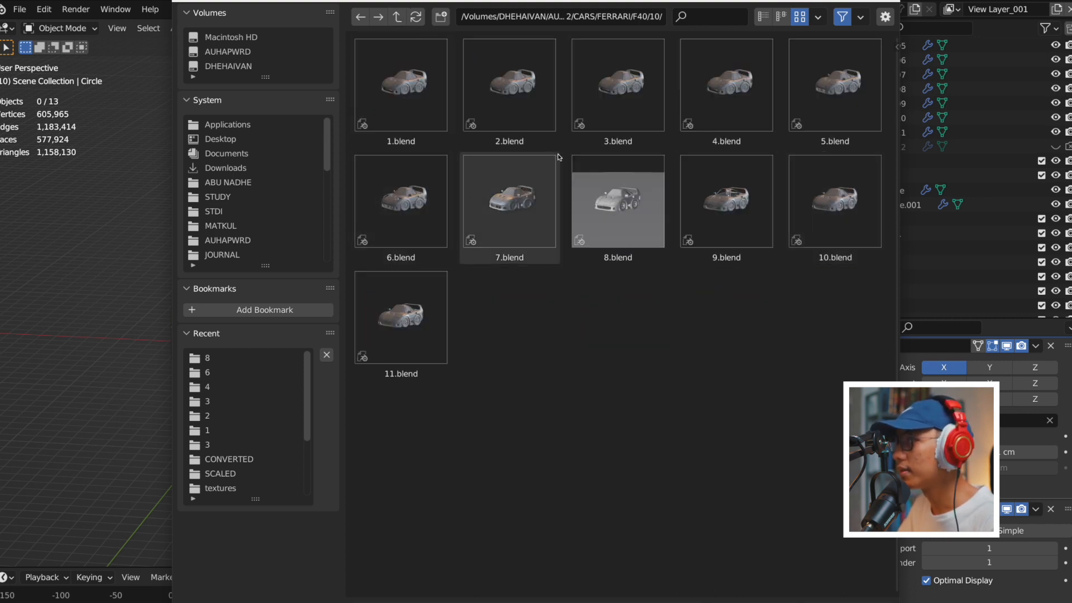
pyautogui.click(384, 107)
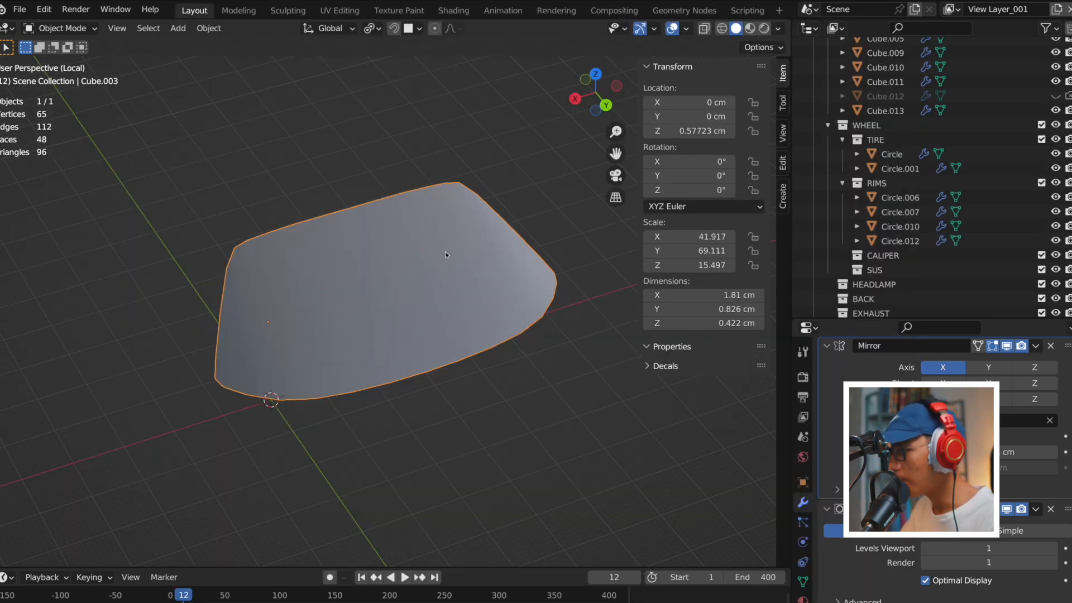
# Inspect the isolated rear window panel from another angle and return to the whole car.
pyautogui.press('Tab')
pyautogui.moveTo(434, 252); pyautogui.dragTo(349, 241, button='middle')
pyautogui.press('Tab')
pyautogui.scroll(2, 389, 273)
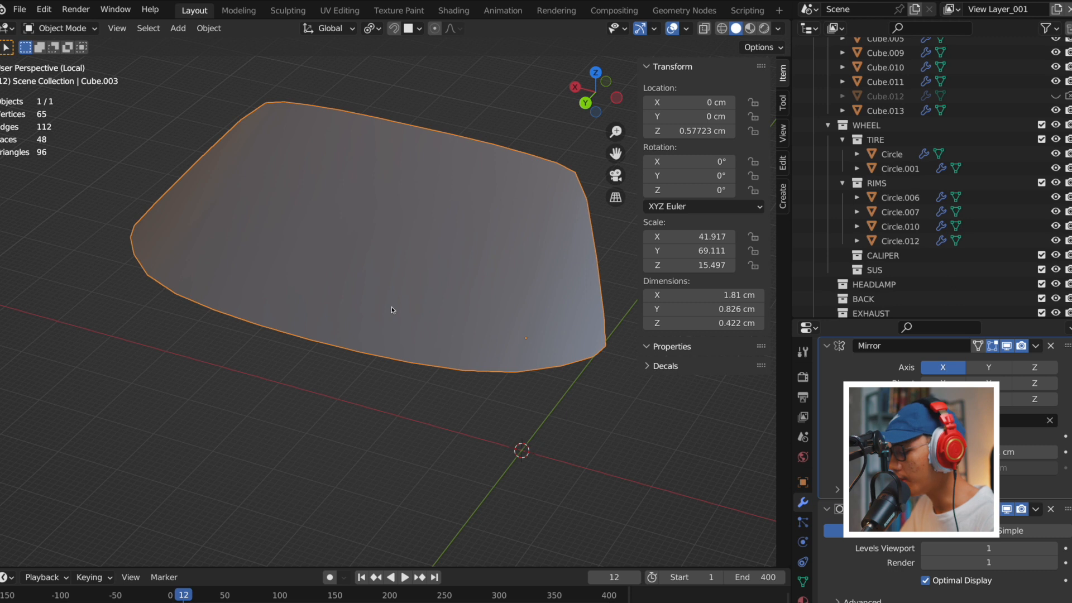
pyautogui.press('KP_Divide')
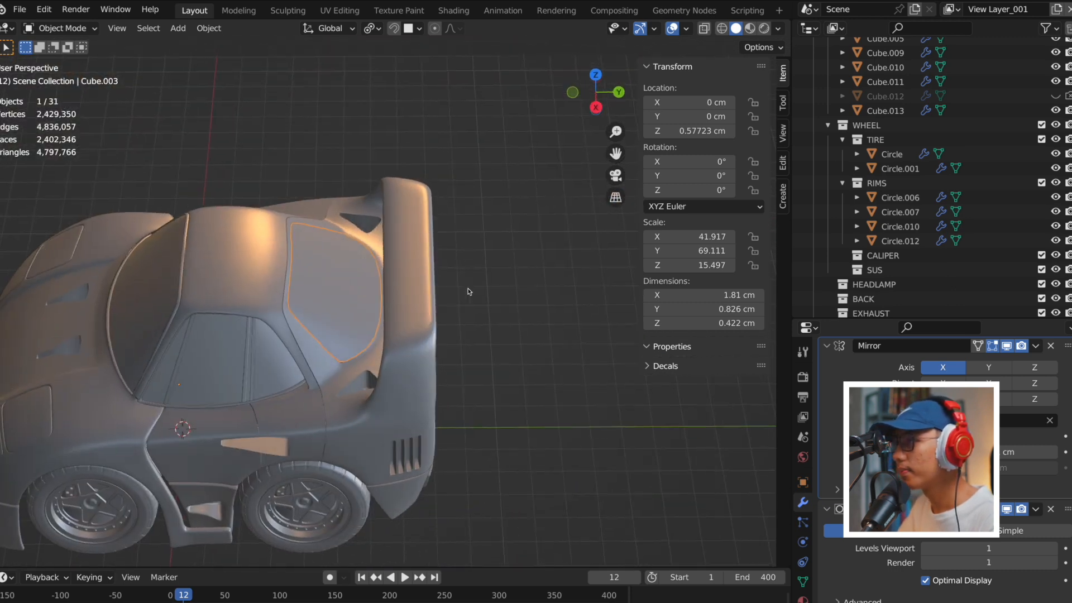
pyautogui.press('g')
pyautogui.press('Escape')
# Select the front wheel rim and examine it on the car, ending in right orthographic view.
pyautogui.moveTo(263, 327); pyautogui.dragTo(440, 246, button='middle')
pyautogui.click(407, 383)
pyautogui.scroll(3, 406, 382)
pyautogui.moveTo(407, 383); pyautogui.dragTo(342, 326, button='middle')
pyautogui.scroll(-2, 366, 373)
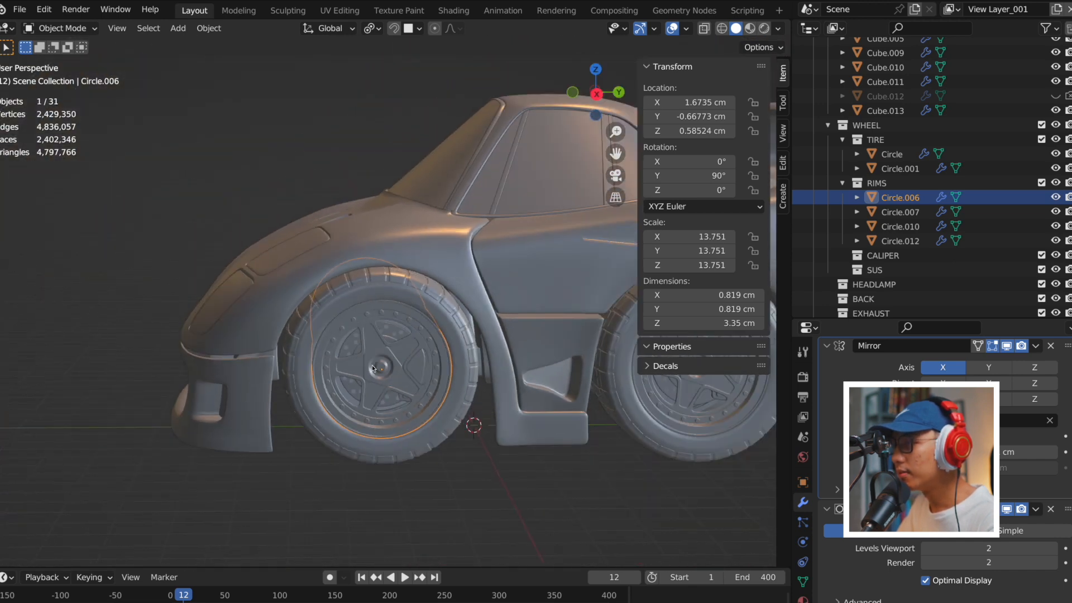
pyautogui.keyDown('shift'); pyautogui.moveTo(372, 368); pyautogui.dragTo(611, 255, button='middle'); pyautogui.keyUp('shift')
pyautogui.press('KP_3')
pyautogui.scroll(2, 453, 334)
pyautogui.scroll(-4, 424, 346)
pyautogui.scroll(2, 349, 324)
pyautogui.moveTo(349, 320); pyautogui.dragTo(394, 299, button='middle')
pyautogui.press('`')
pyautogui.click(513, 279)
pyautogui.scroll(2, 477, 288)
# Isolate the front rim in local view and deselect it.
pyautogui.press('KP_Divide')
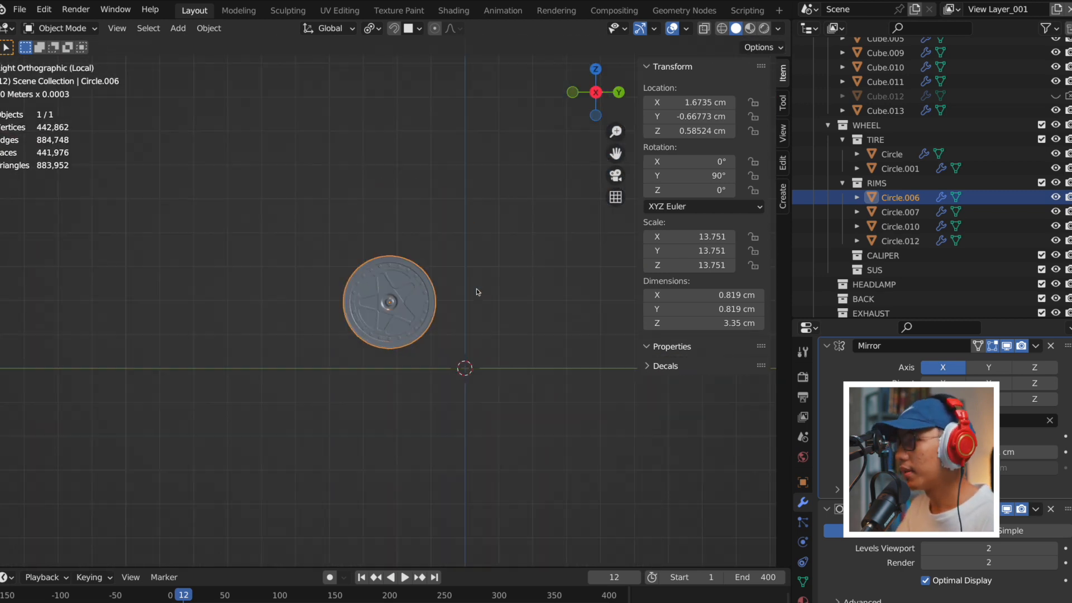
pyautogui.press('KP_Divide')
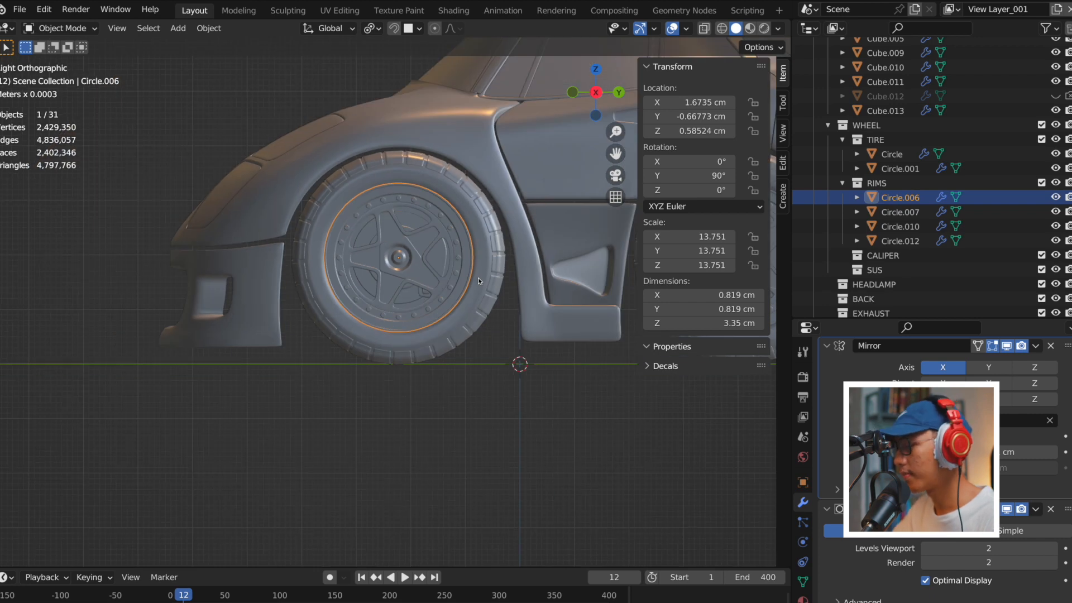
pyautogui.press('KP_Divide')
pyautogui.scroll(5, 478, 281)
pyautogui.scroll(-3, 347, 263)
pyautogui.click(448, 276)
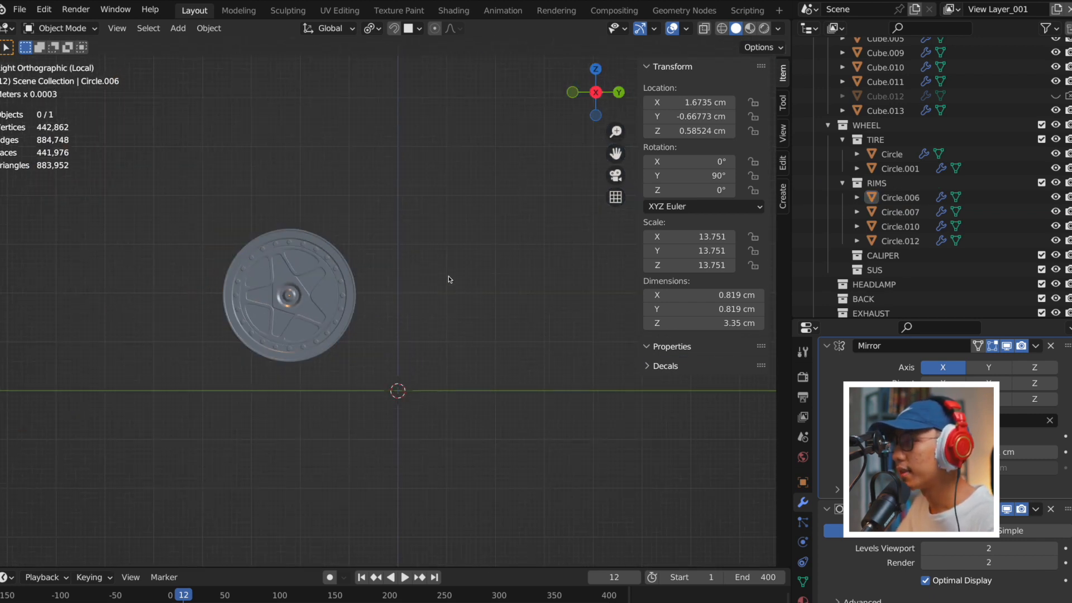
# Add a mesh circle with 30 vertices and a 0.03 cm radius beside the isolated rim.
pyautogui.hotkey('shift', 'a')
pyautogui.moveTo(425, 276)
pyautogui.click(507, 305)
pyautogui.press('s')
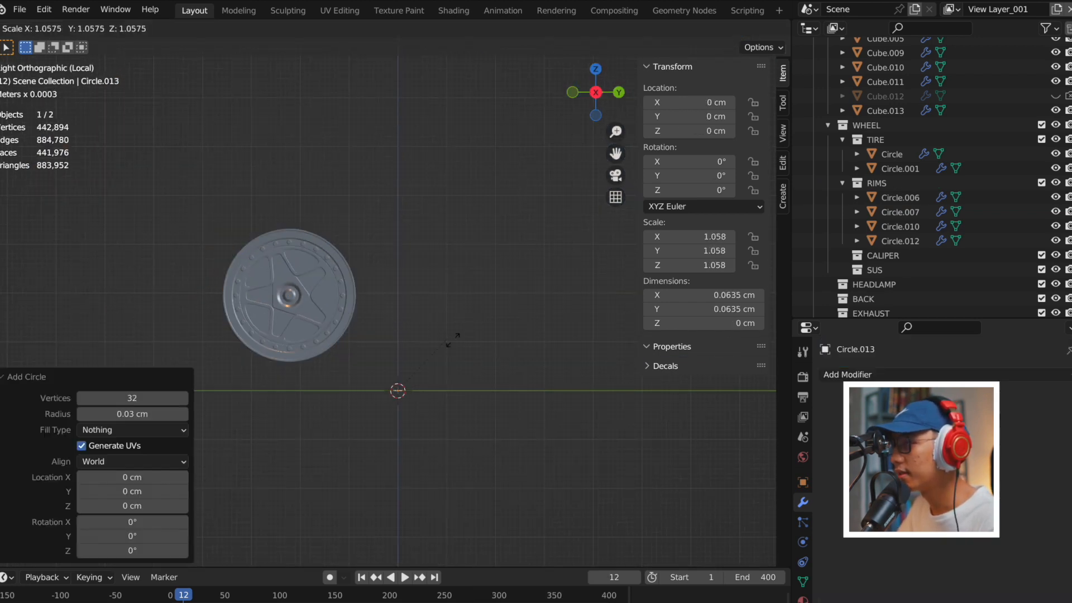
pyautogui.press('Escape')
pyautogui.scroll(4, 394, 385)
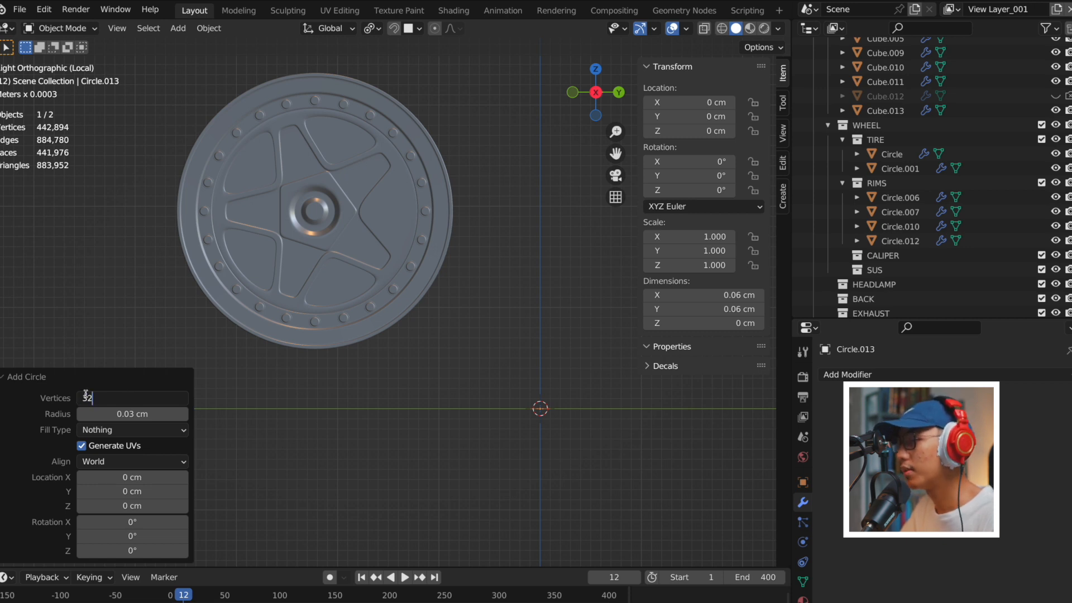
pyautogui.write('30')
pyautogui.press('Return')
# Rotate the new circle 90° about the Y axis and scale it to about 0.57 cm across.
pyautogui.press('s')
pyautogui.click(698, 470)
pyautogui.press('r')
pyautogui.press('x')
pyautogui.press('Return')
pyautogui.scroll(-3, 692, 466)
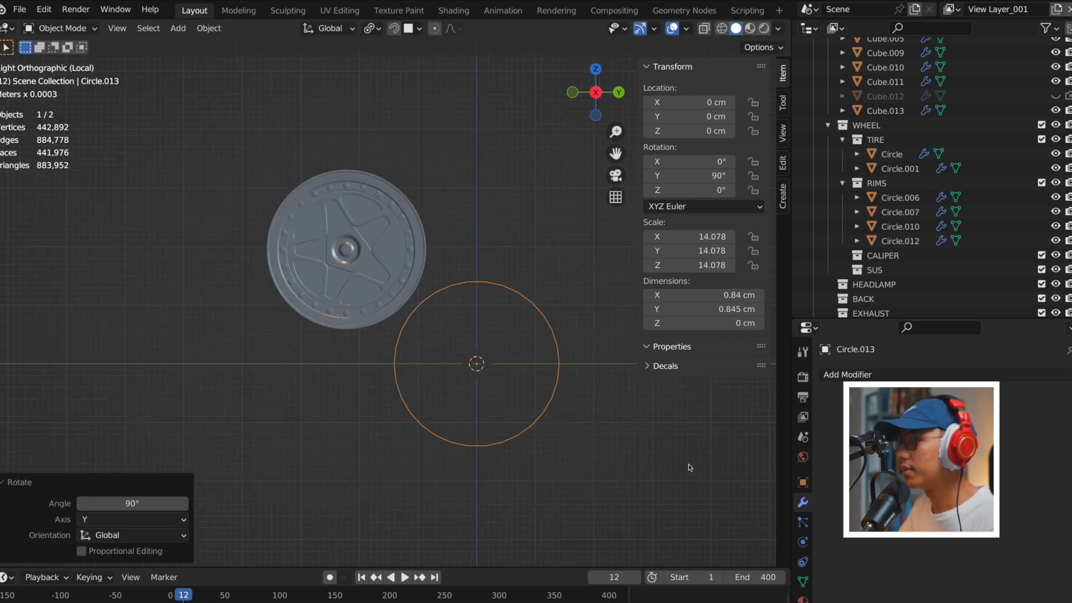
pyautogui.press('s')
pyautogui.click(547, 437)
pyautogui.scroll(4, 488, 427)
pyautogui.keyDown('shift'); pyautogui.moveTo(488, 427); pyautogui.dragTo(406, 367, button='middle'); pyautogui.keyUp('shift')
# Extrude the circle's edge loop inward in Edit Mode to form a narrow flat ring.
pyautogui.press('Tab')
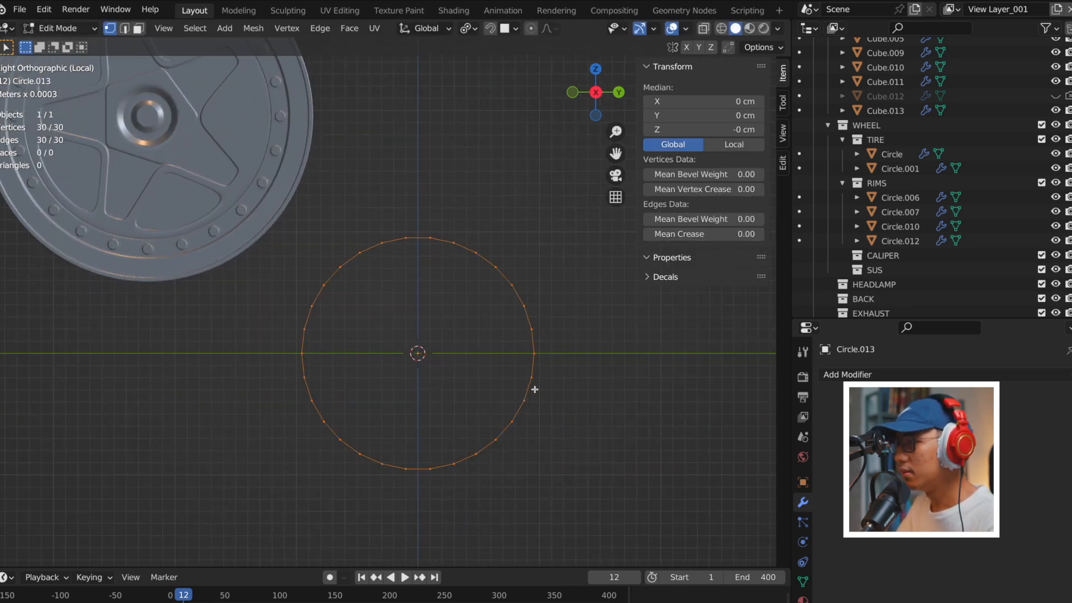
pyautogui.press('e')
pyautogui.press('s')
pyautogui.click(558, 371)
# Duplicate the ring's inner edge loop in place and scale the copy to about half size.
pyautogui.hotkey('shift', 'd')
pyautogui.rightClick(589, 369)
pyautogui.press('s')
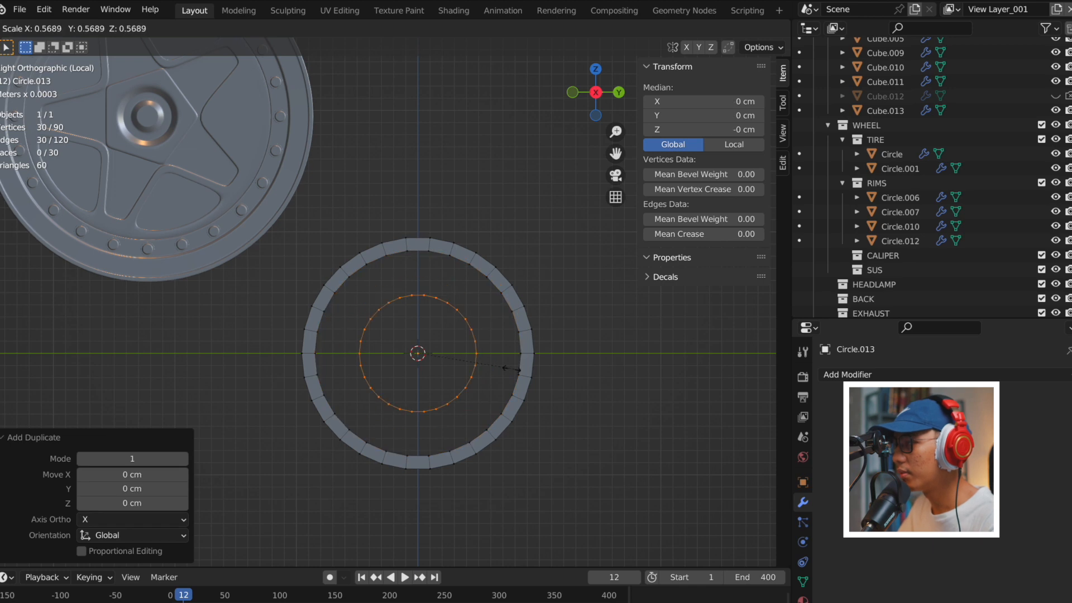
pyautogui.click(523, 369)
# Scale the ring's inner edge loop slightly inward to widen the ring.
pyautogui.scroll(3, 484, 391)
pyautogui.keyDown('alt'); pyautogui.click(601, 341); pyautogui.keyUp('alt')
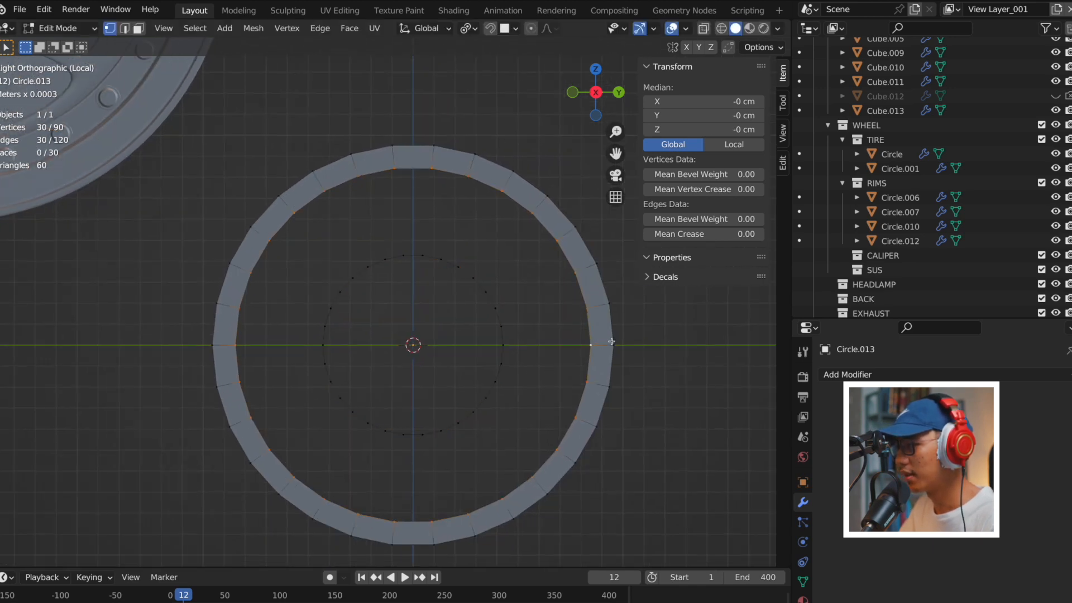
pyautogui.press('s')
pyautogui.click(587, 340)
pyautogui.press('Tab')
pyautogui.press('Tab')
# Select five groups of five neighbouring vertices on the small inner circle, leaving every sixth vertex unselected.
pyautogui.keyDown('alt'); pyautogui.click(497, 315); pyautogui.keyUp('alt')
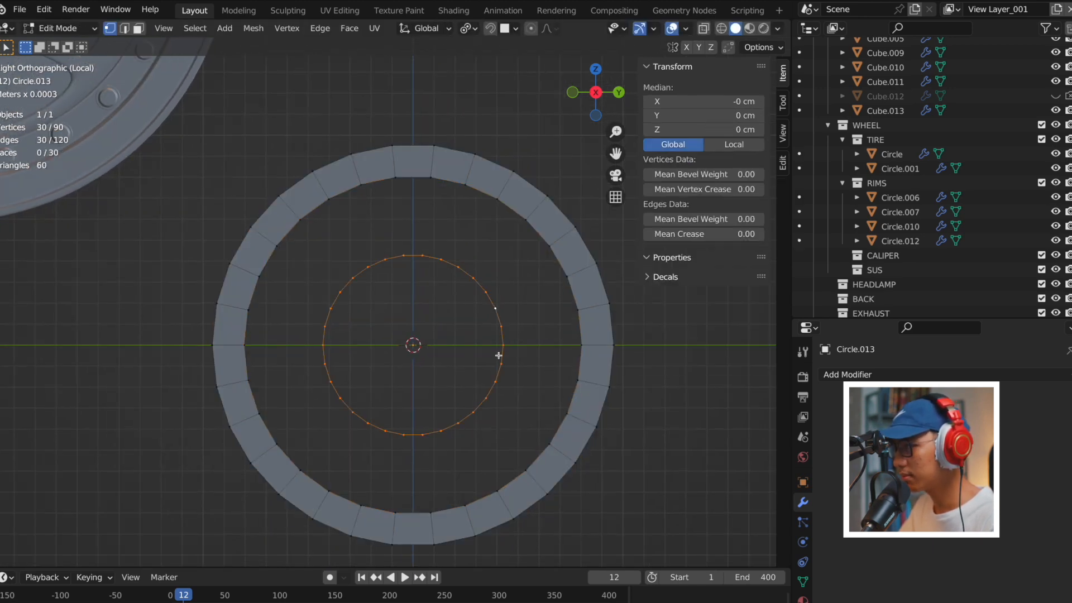
pyautogui.click(404, 254)
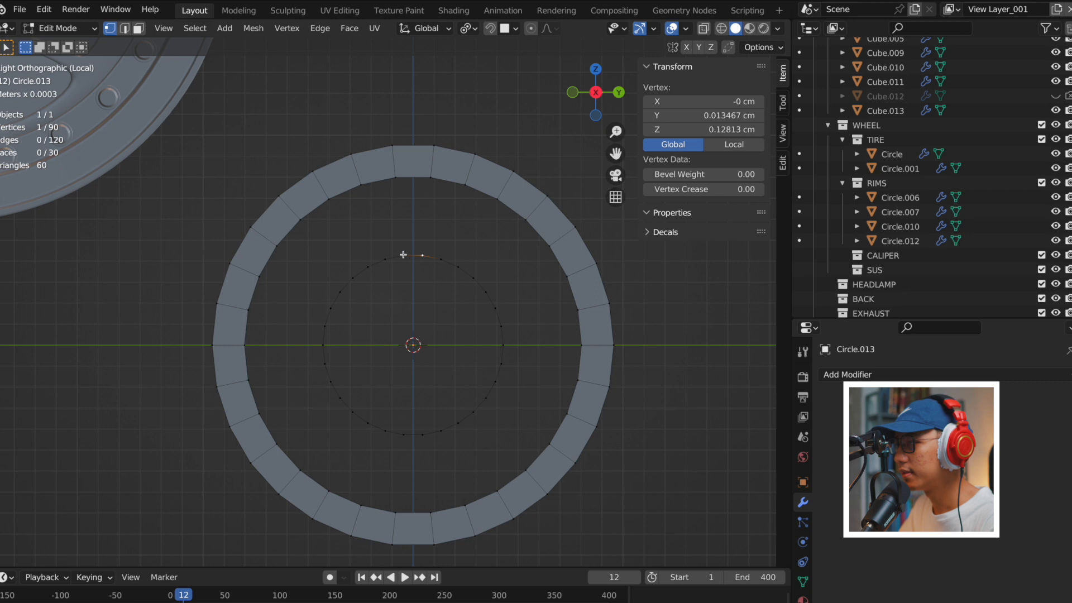
pyautogui.keyDown('ctrl'); pyautogui.click(441, 259); pyautogui.keyUp('ctrl')
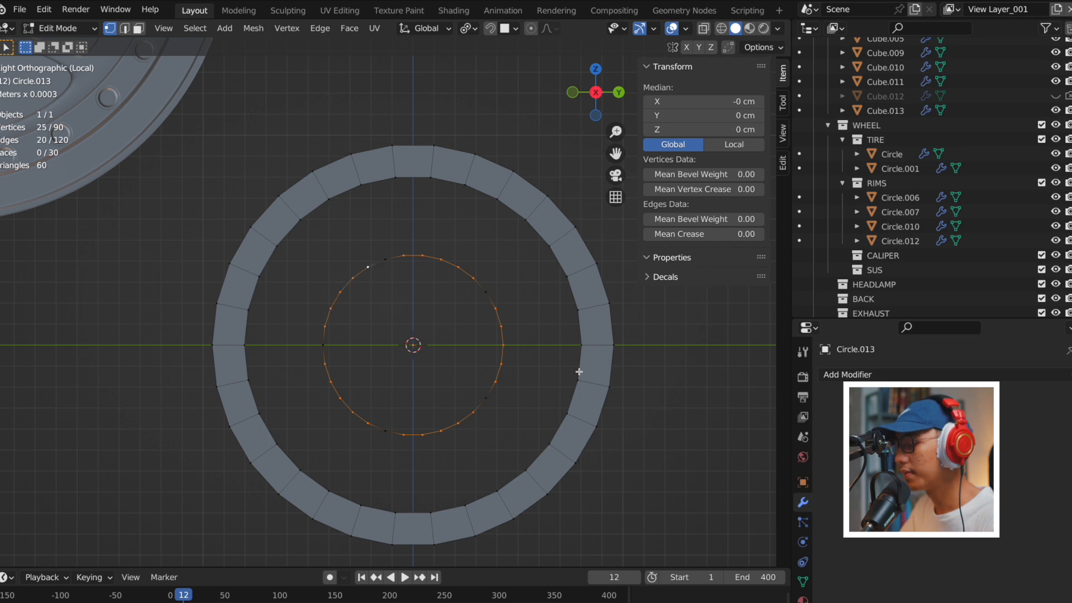
# Leave the rim's local view and isolate only the new ring object in Object Mode.
pyautogui.press('KP_Divide')
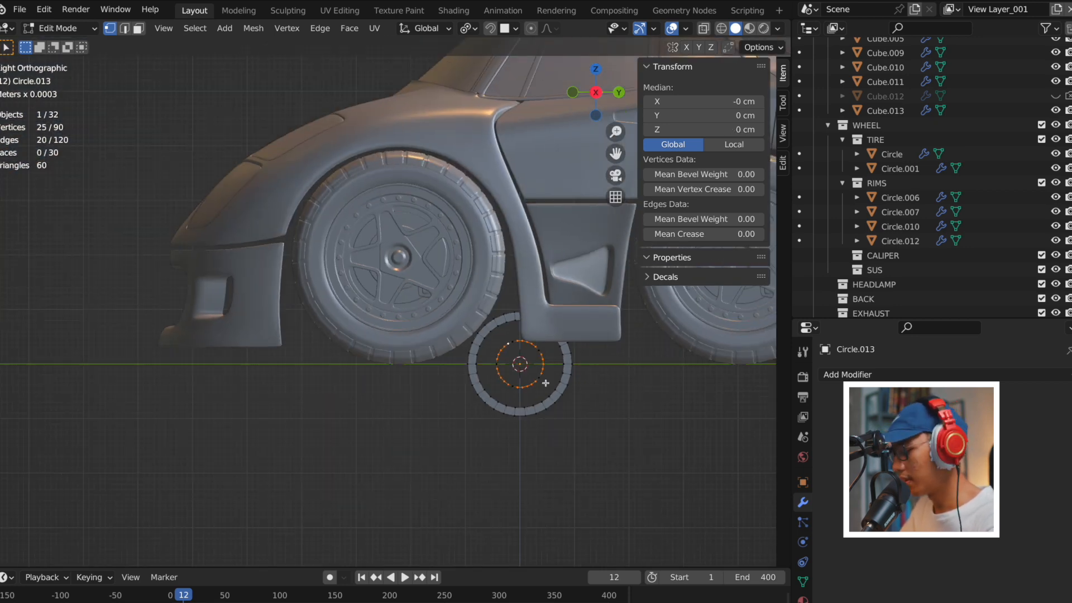
pyautogui.press('Tab')
pyautogui.press('KP_Divide')
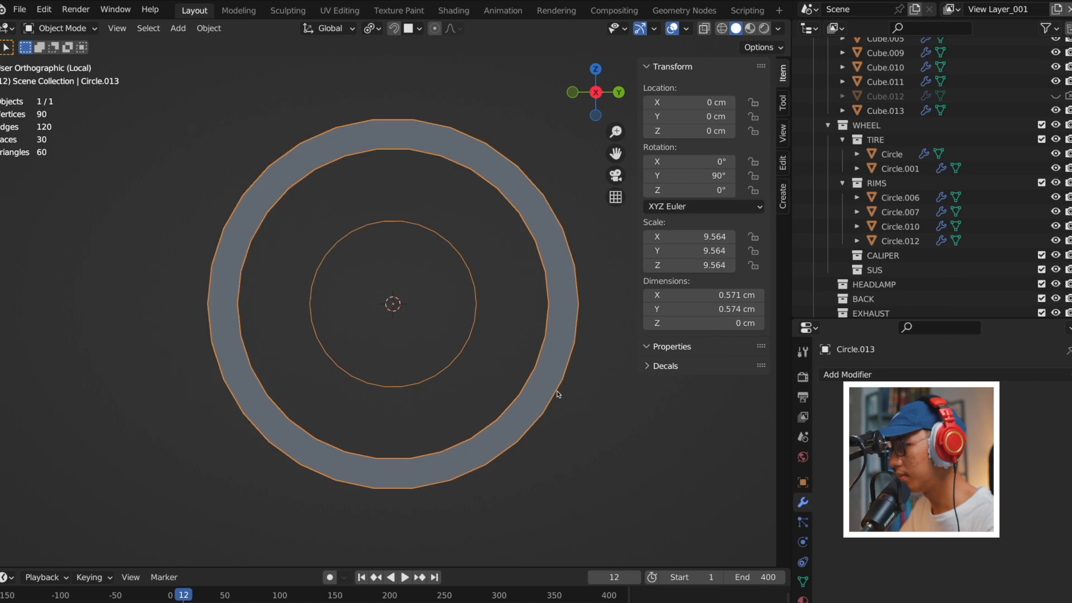
# Scale the five selected vertex groups outward by 1.813 around the 3D cursor, close to the ring.
pyautogui.press('.')
pyautogui.click(469, 328)
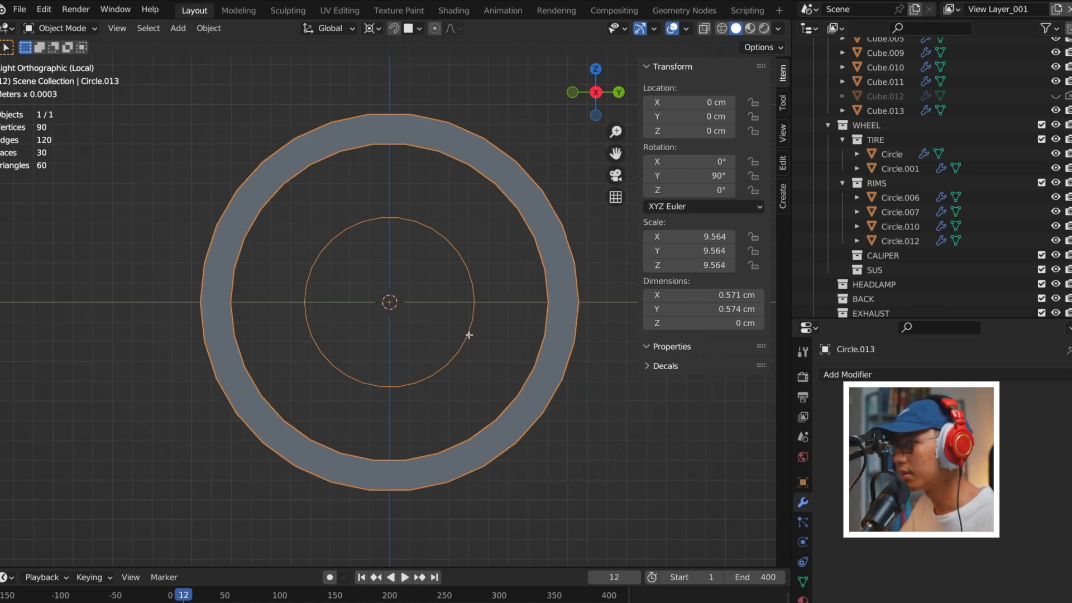
pyautogui.press('Tab')
pyautogui.press('s')
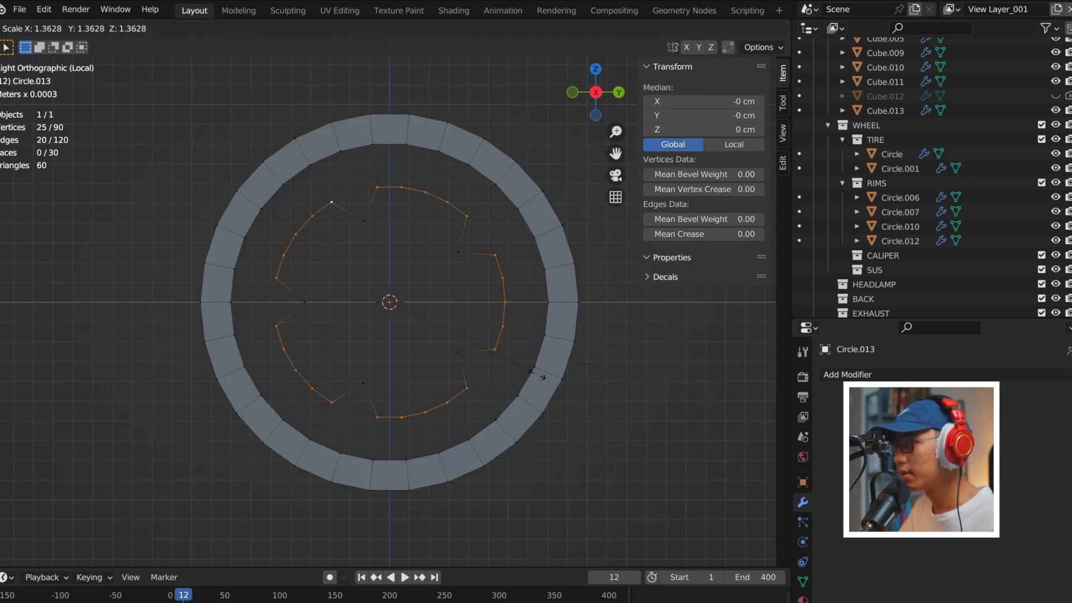
pyautogui.click(586, 392)
pyautogui.scroll(-1, 533, 389)
# Scale each vertex group down around its individual origin to narrow the five spoke tips.
pyautogui.press('.')
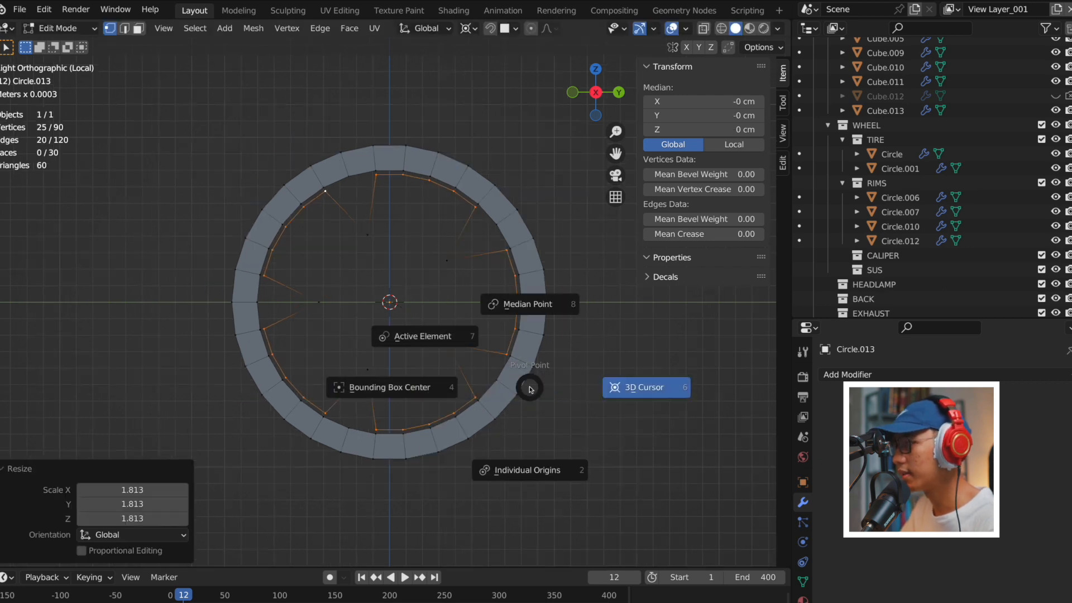
pyautogui.click(520, 448)
pyautogui.press('s')
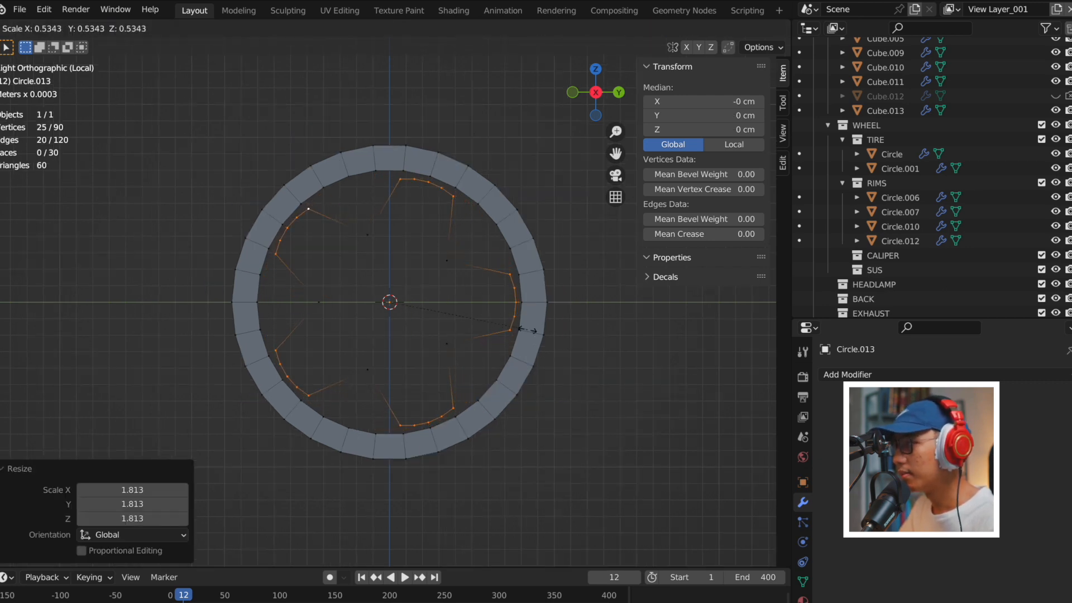
pyautogui.click(497, 325)
# Select the whole star-shaped edge loop inside the ring.
pyautogui.press('Tab')
pyautogui.scroll(2, 489, 388)
pyautogui.scroll(-1, 489, 388)
pyautogui.keyDown('shift'); pyautogui.moveTo(505, 320); pyautogui.dragTo(485, 341, button='middle'); pyautogui.keyUp('shift')
pyautogui.press('Tab')
pyautogui.press('a')
pyautogui.hotkey('alt', 'a')
pyautogui.keyDown('alt'); pyautogui.click(520, 321); pyautogui.keyUp('alt')
# Try to extrude the star outline inward as a thin border.
pyautogui.press('e')
pyautogui.press('s')
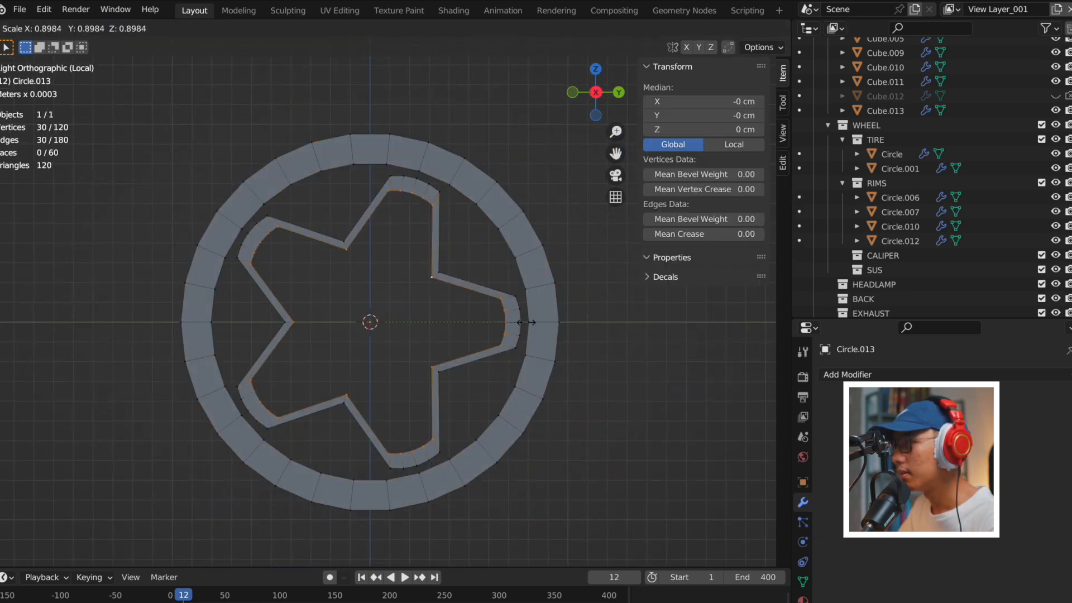
pyautogui.press('Escape')
pyautogui.hotkey('ctrl', 'z')
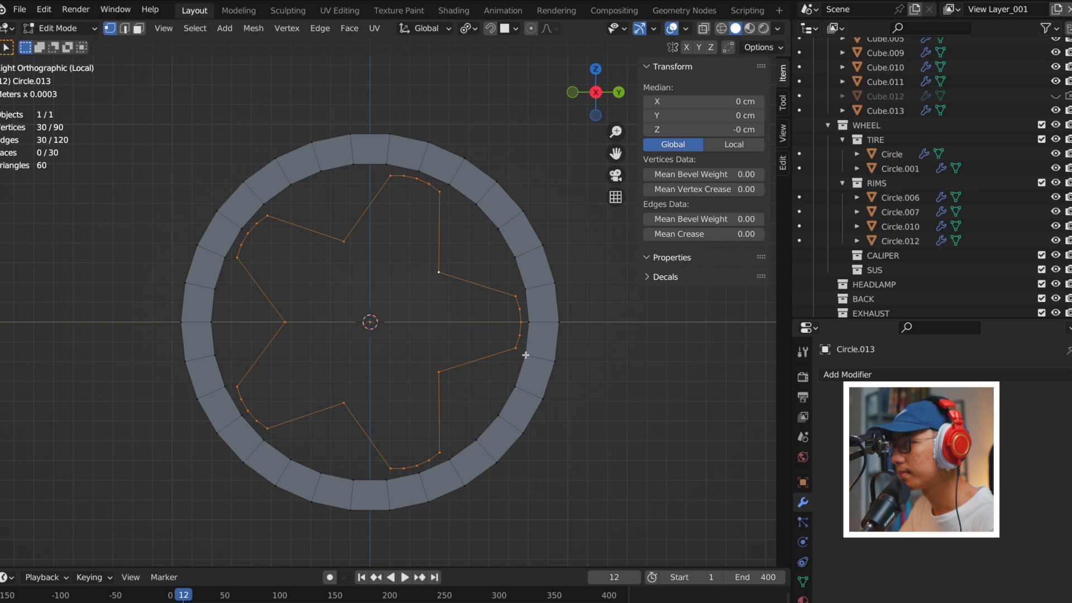
# Fill the star outline with a single face.
pyautogui.scroll(2, 507, 334)
pyautogui.scroll(-1, 497, 335)
pyautogui.press('f')
pyautogui.press('3')
pyautogui.press('1')
pyautogui.press('3')
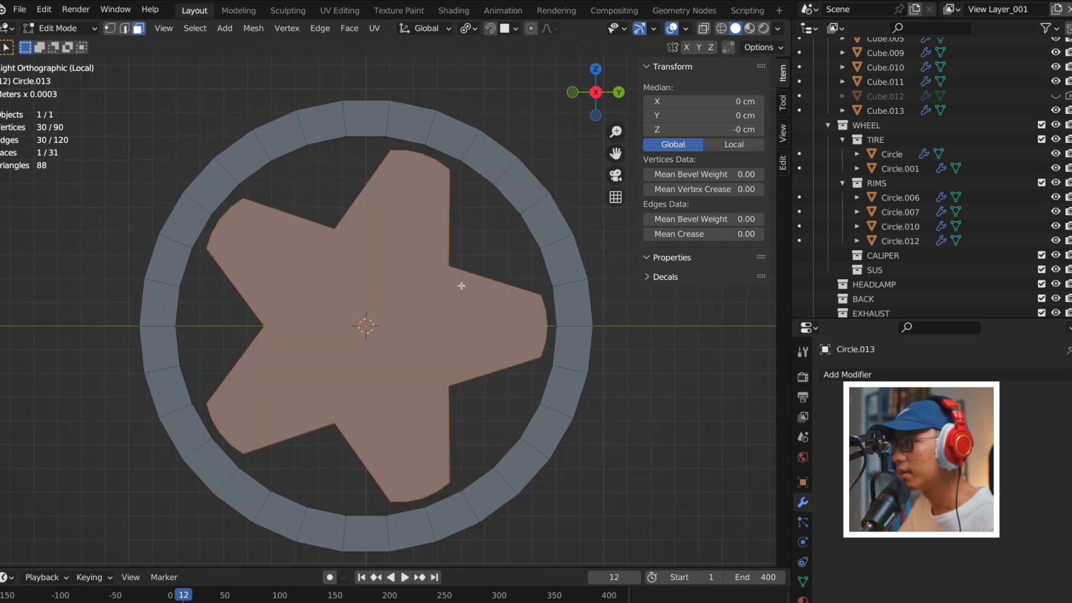
pyautogui.press('Tab')
pyautogui.keyDown('shift'); pyautogui.moveTo(420, 216); pyautogui.dragTo(401, 266, button='middle'); pyautogui.keyUp('shift')
# Return to editing the ring mesh in vertex selection mode with X-ray enabled.
pyautogui.press('Tab')
pyautogui.scroll(2, 401, 266)
pyautogui.press('1')
pyautogui.hotkey('alt', 'z')
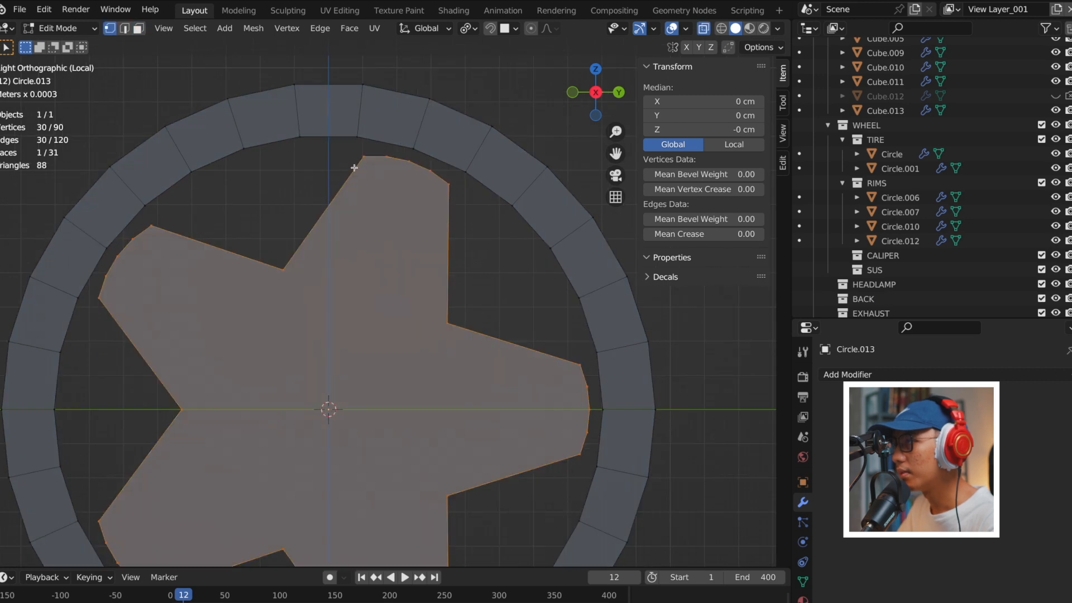
# Try to merge the upper spoke's tip vertices with the nearest ring vertices at their center.
pyautogui.moveTo(377, 171); pyautogui.dragTo(385, 181)
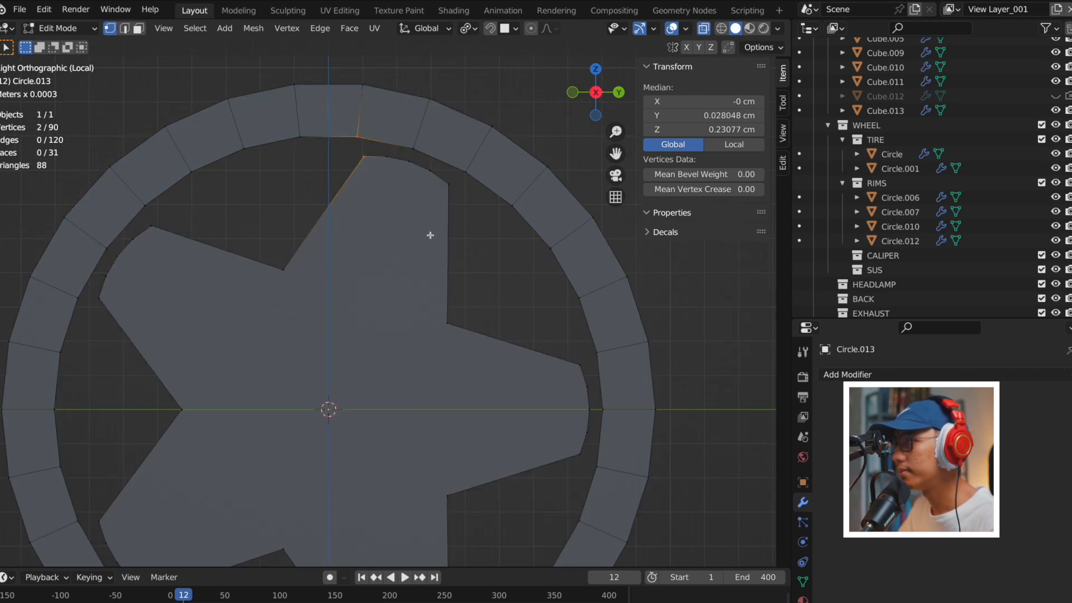
pyautogui.scroll(-1, 429, 232)
pyautogui.press('m')
pyautogui.click(454, 212)
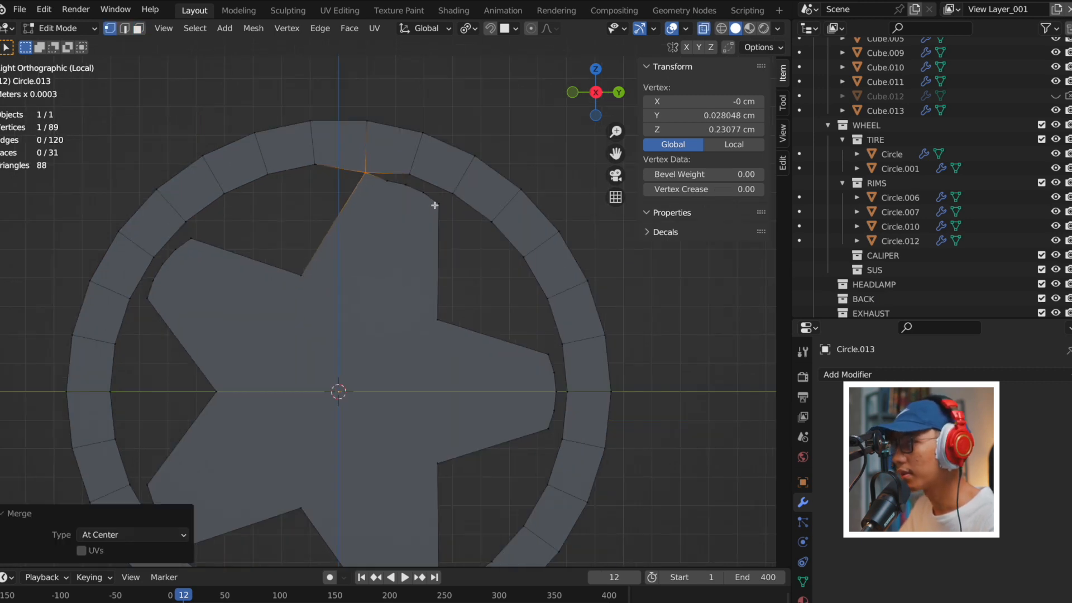
pyautogui.moveTo(413, 189); pyautogui.dragTo(409, 189)
pyautogui.press('m')
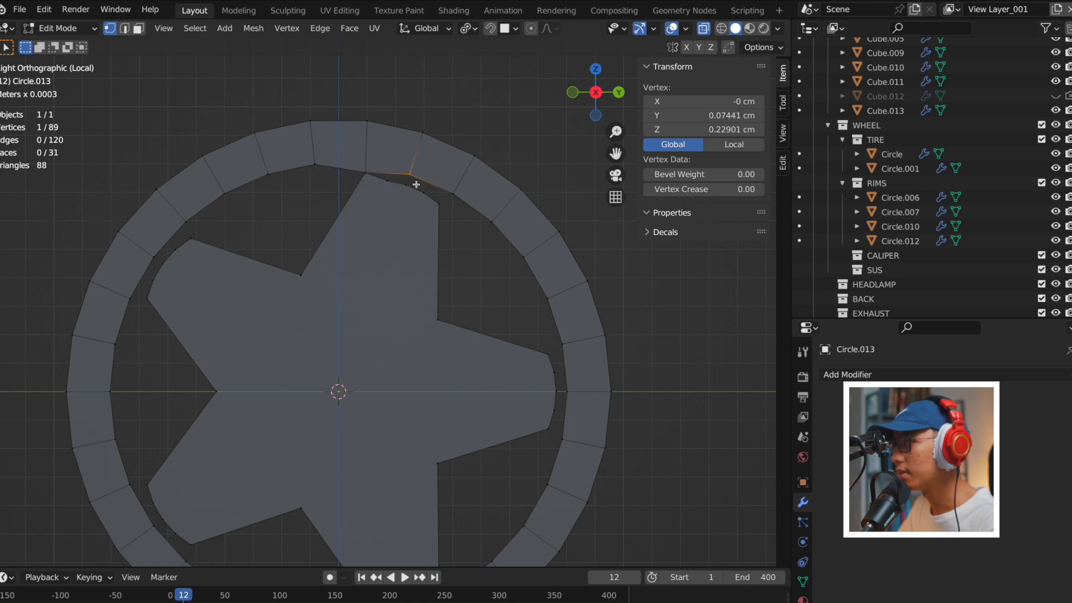
pyautogui.press('Tab')
pyautogui.press('Tab')
# Subdivide the ring's inner edge loop with 1 cut.
pyautogui.keyDown('alt'); pyautogui.click(385, 166); pyautogui.keyUp('alt')
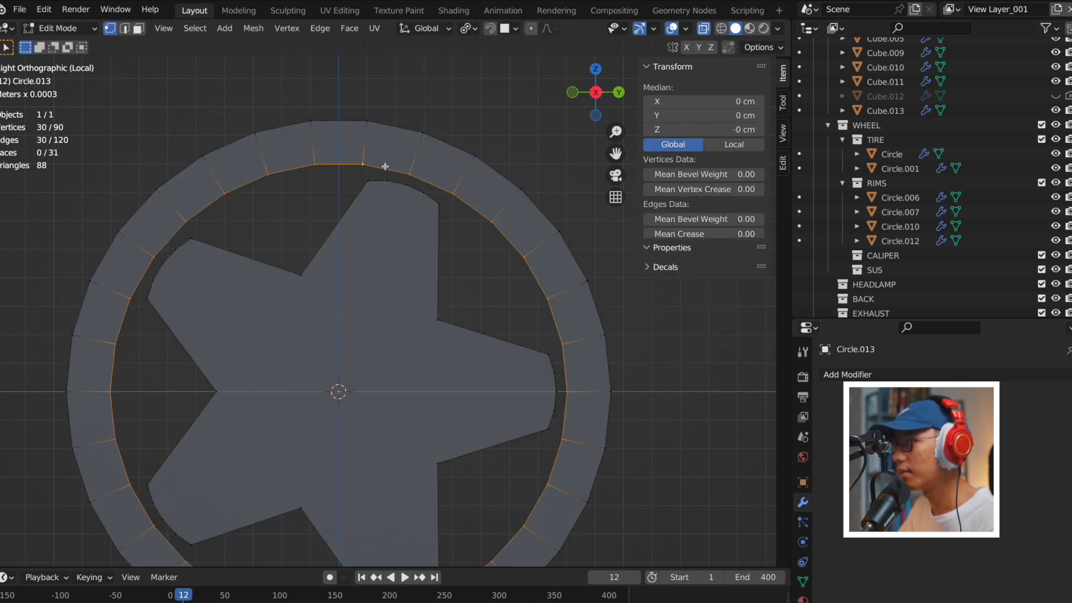
pyautogui.scroll(-1, 461, 290)
pyautogui.rightClick(461, 290)
pyautogui.moveTo(551, 227)
pyautogui.click(507, 267)
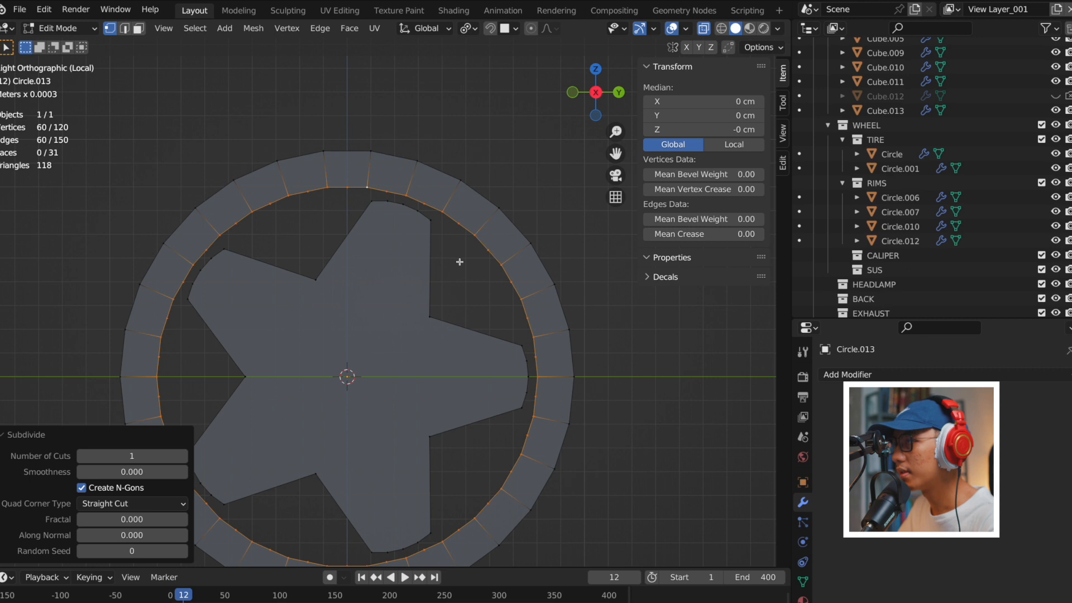
# Merge the first two tip vertices of the upper spoke with the nearest vertices on the ring's inner edge.
pyautogui.scroll(2, 424, 223)
pyautogui.click(386, 186)
pyautogui.keyDown('shift'); pyautogui.moveTo(385, 197); pyautogui.dragTo(371, 218, button='middle'); pyautogui.keyUp('shift')
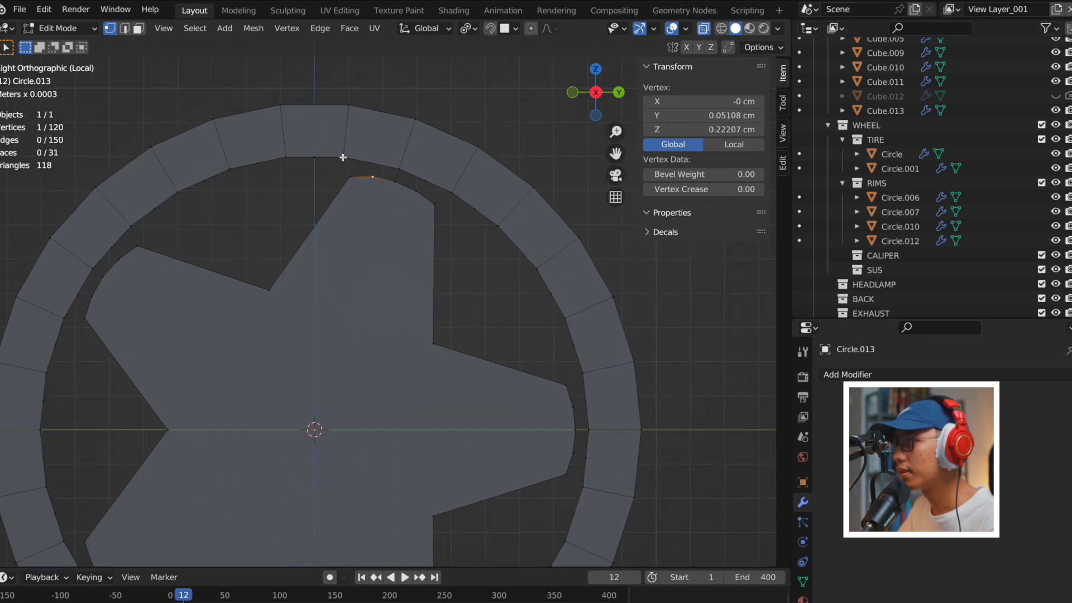
pyautogui.press('m')
pyautogui.click(393, 187)
pyautogui.click(374, 177)
pyautogui.press('m')
pyautogui.click(428, 171)
# Merge the upper spoke's remaining tip vertices, including its outer corner, with the matching inner ring vertices.
pyautogui.click(397, 183)
pyautogui.keyDown('shift'); pyautogui.click(403, 170); pyautogui.keyUp('shift')
pyautogui.press('m')
pyautogui.click(430, 174)
pyautogui.click(416, 190)
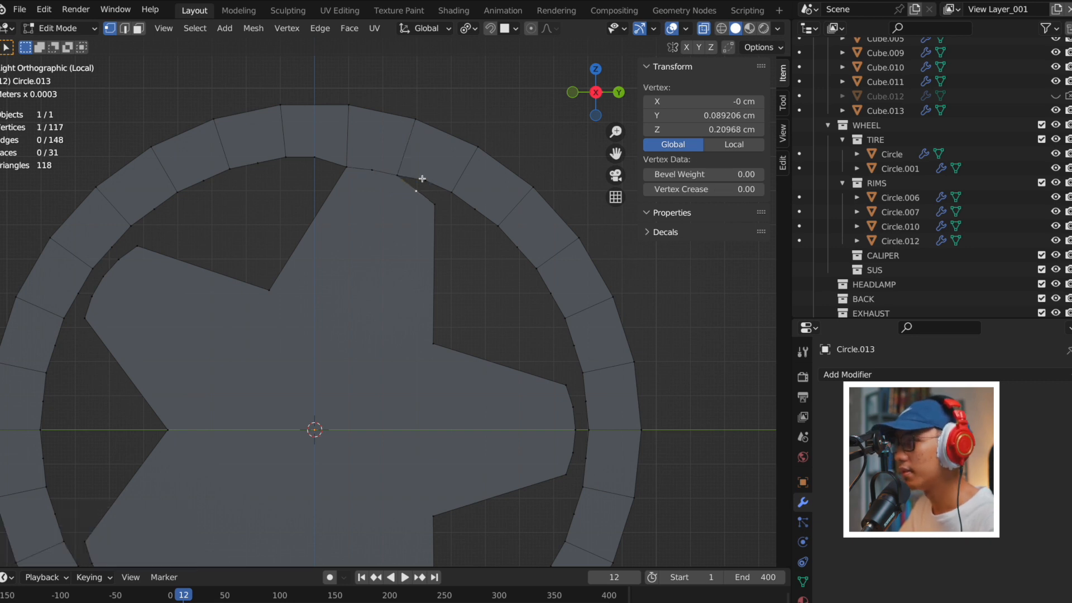
pyautogui.press('m')
pyautogui.click(434, 204)
pyautogui.keyDown('shift'); pyautogui.click(452, 190); pyautogui.keyUp('shift')
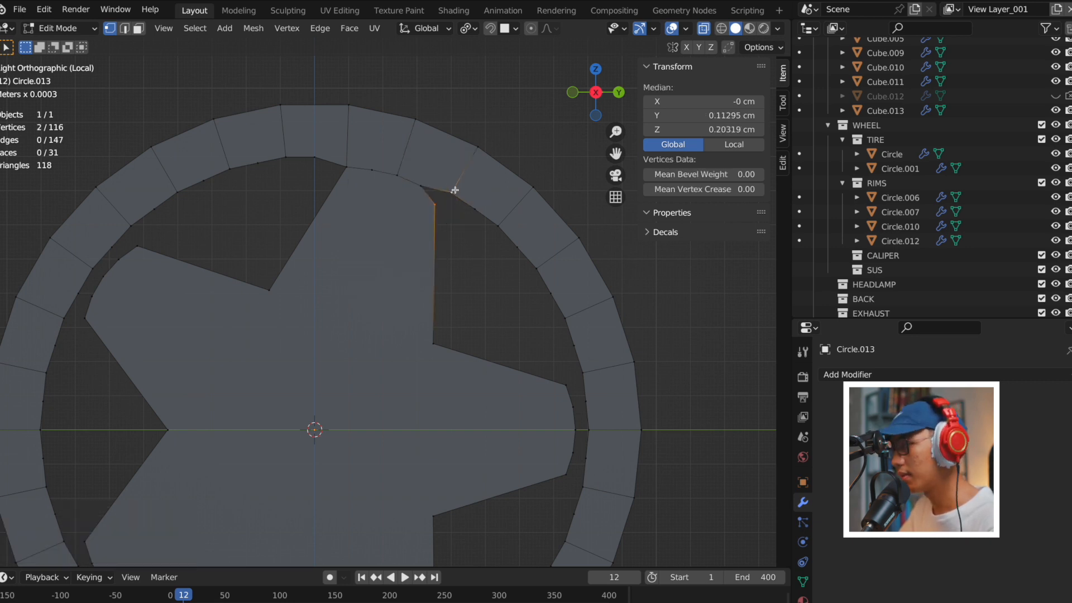
pyautogui.press('m')
pyautogui.click(455, 190)
# Examine the joined upper spoke in object mode and the unmerged tip of the neighbouring horizontal spoke in edit mode.
pyautogui.press('Tab')
pyautogui.scroll(-3, 430, 258)
pyautogui.moveTo(387, 263); pyautogui.dragTo(326, 267, button='middle')
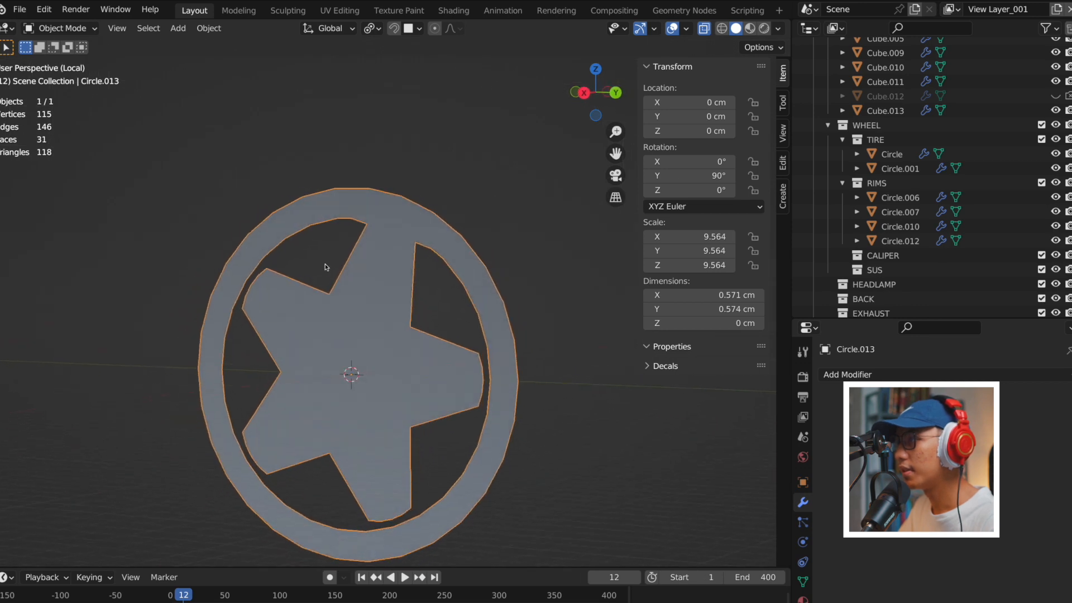
pyautogui.press('KP_3')
pyautogui.press('Tab')
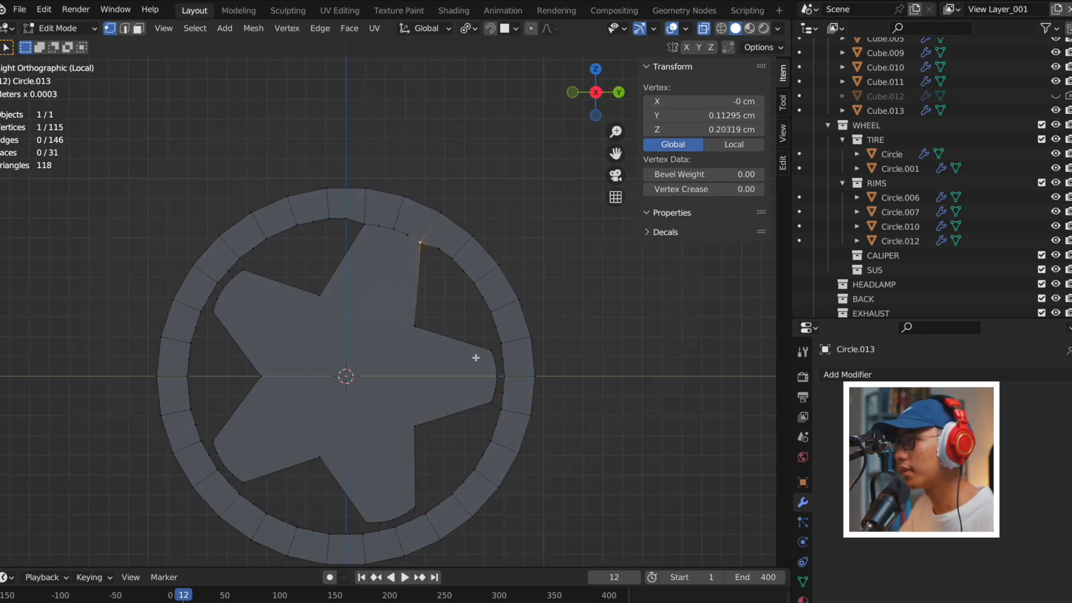
pyautogui.scroll(6, 476, 357)
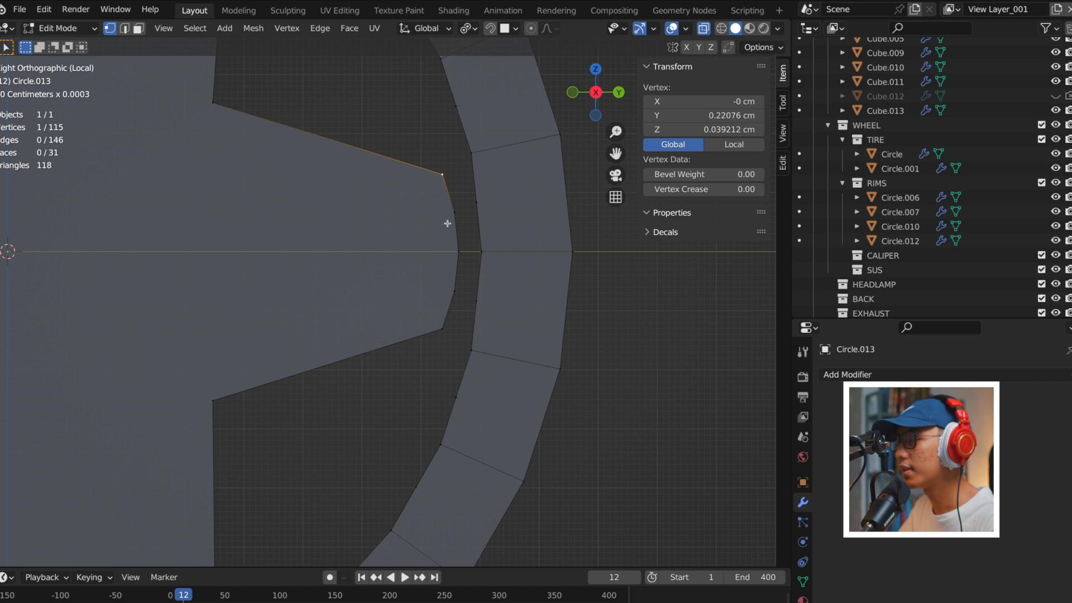
# Return to object mode and delete the demonstration rim object.
pyautogui.press('Tab')
pyautogui.scroll(-5, 431, 321)
pyautogui.press('x')
pyautogui.click(431, 321)
# Leave local view, turn off X-ray, and isolate the car's finished rim Circle.006 in edit mode.
pyautogui.press('KP_Divide')
pyautogui.hotkey('alt', 'z')
pyautogui.click(431, 322)
pyautogui.moveTo(425, 289); pyautogui.dragTo(450, 342, button='middle')
pyautogui.scroll(5, 452, 350)
pyautogui.press('Tab')
pyautogui.scroll(3, 420, 326)
pyautogui.scroll(-2, 420, 326)
pyautogui.press('KP_Divide')
pyautogui.scroll(3, 453, 360)
pyautogui.scroll(4, 502, 300)
pyautogui.keyDown('shift'); pyautogui.moveTo(469, 345); pyautogui.dragTo(548, 328, button='middle'); pyautogui.keyUp('shift')
# Examine the finished rim's separate linked mesh parts, including a single bolt, and its face from the side.
pyautogui.press('l')
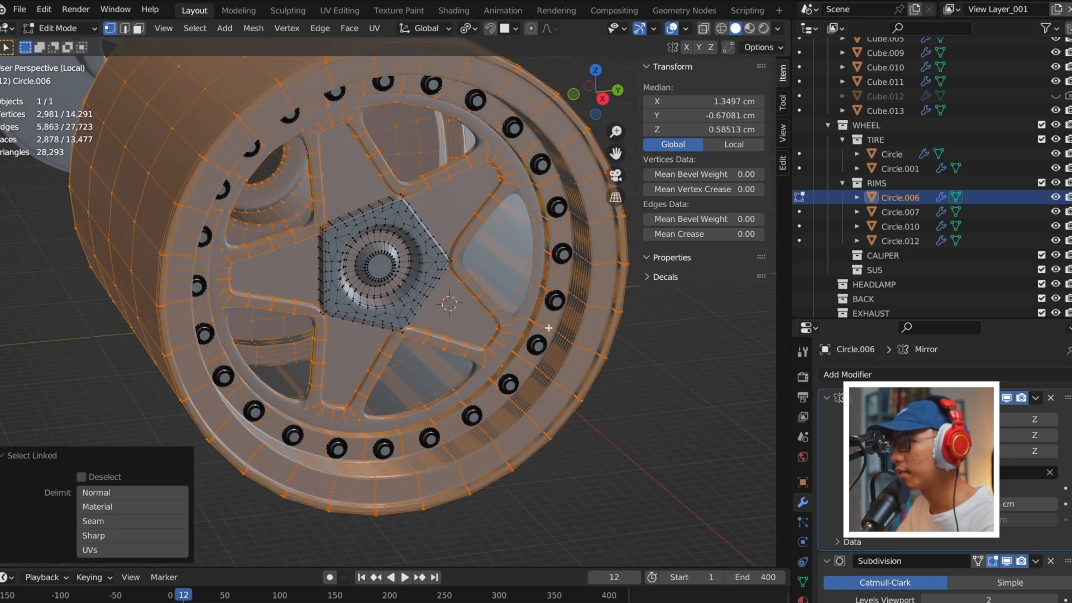
pyautogui.click(653, 408)
pyautogui.press('l')
pyautogui.moveTo(539, 350); pyautogui.dragTo(553, 261, button='middle')
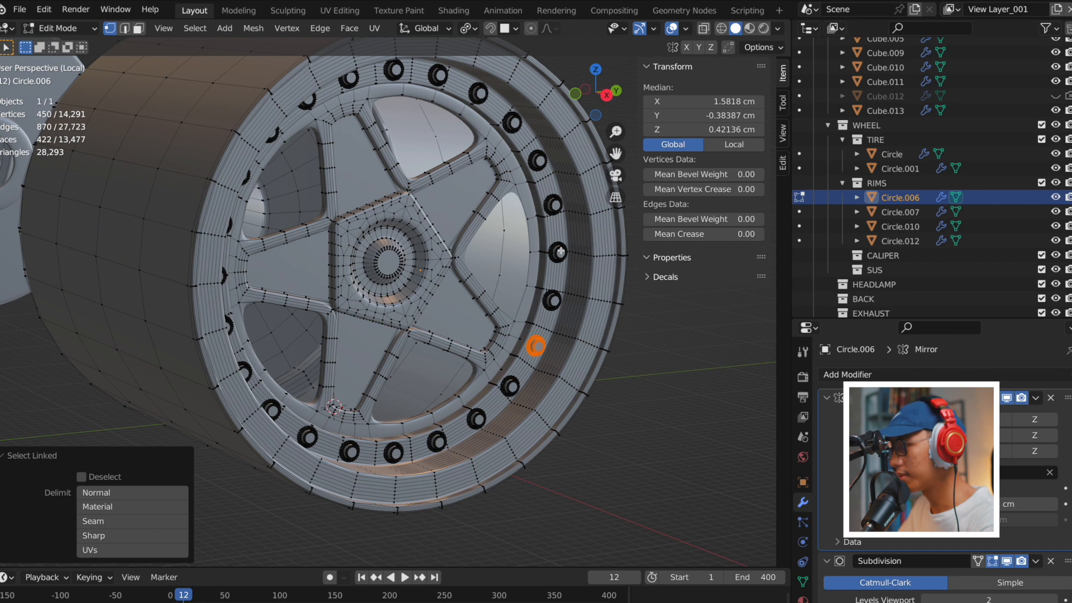
pyautogui.scroll(-2, 408, 292)
pyautogui.moveTo(379, 285); pyautogui.dragTo(294, 271, button='middle')
pyautogui.press('KP_3')
pyautogui.press('Tab')
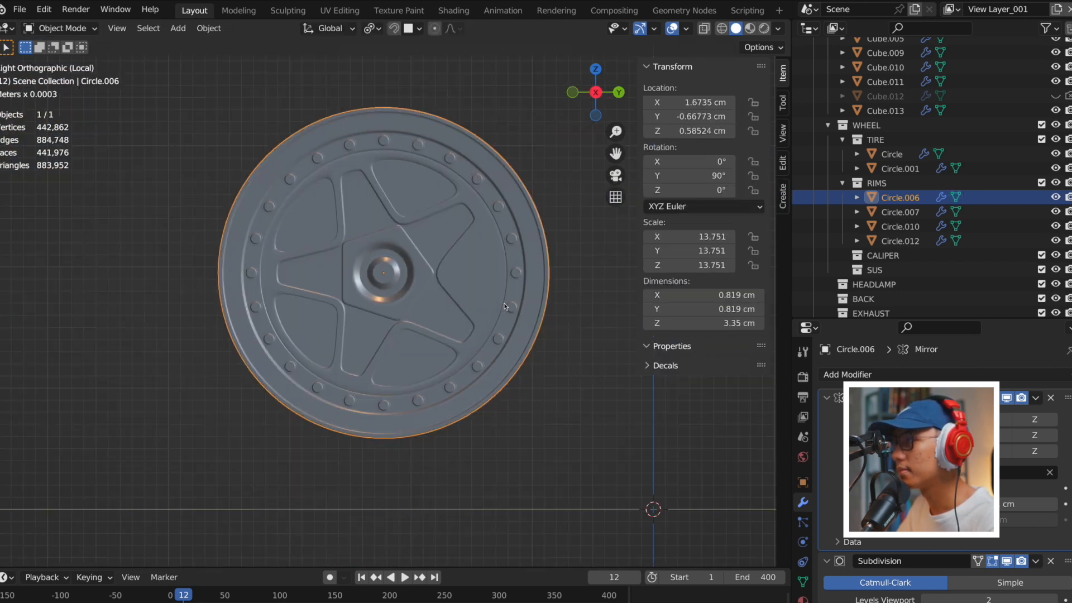
# Leave local view and examine the whole car with its rims from the side and front.
pyautogui.press('KP_Divide')
pyautogui.press('KP_3')
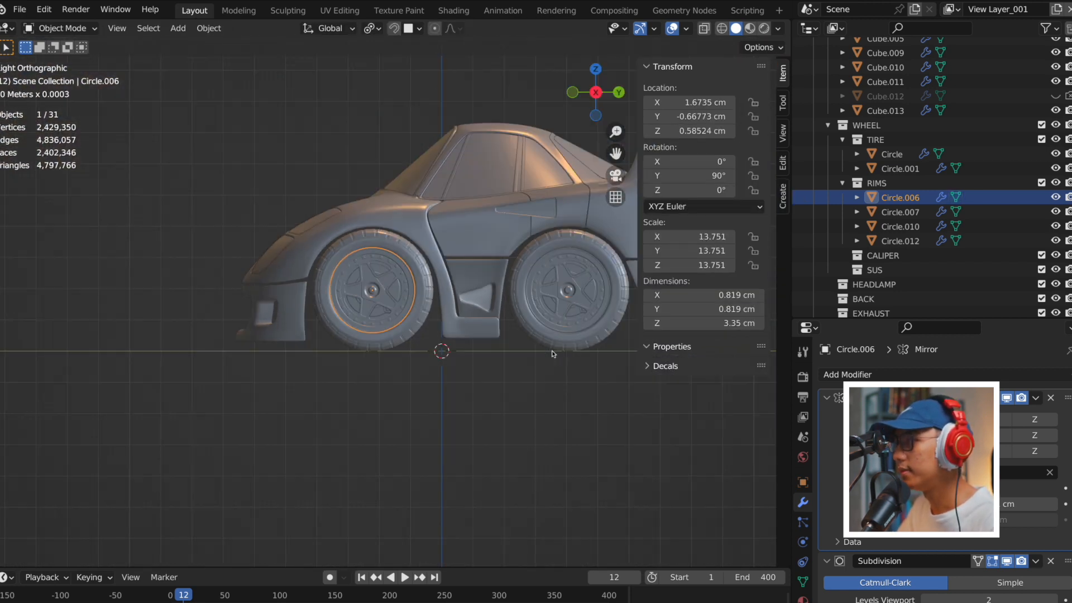
pyautogui.moveTo(498, 325); pyautogui.dragTo(285, 318, button='middle')
pyautogui.keyDown('shift'); pyautogui.moveTo(602, 304); pyautogui.dragTo(435, 359, button='middle'); pyautogui.keyUp('shift')
pyautogui.press('`')
pyautogui.click(487, 314)
pyautogui.scroll(3, 457, 322)
pyautogui.click(457, 322)
pyautogui.moveTo(457, 322); pyautogui.dragTo(530, 330, button='middle')
pyautogui.scroll(-3, 548, 341)
# Open 1.blend from the F40 project's folder 11 without saving the current file.
pyautogui.click(20, 9)
pyautogui.click(83, 42)
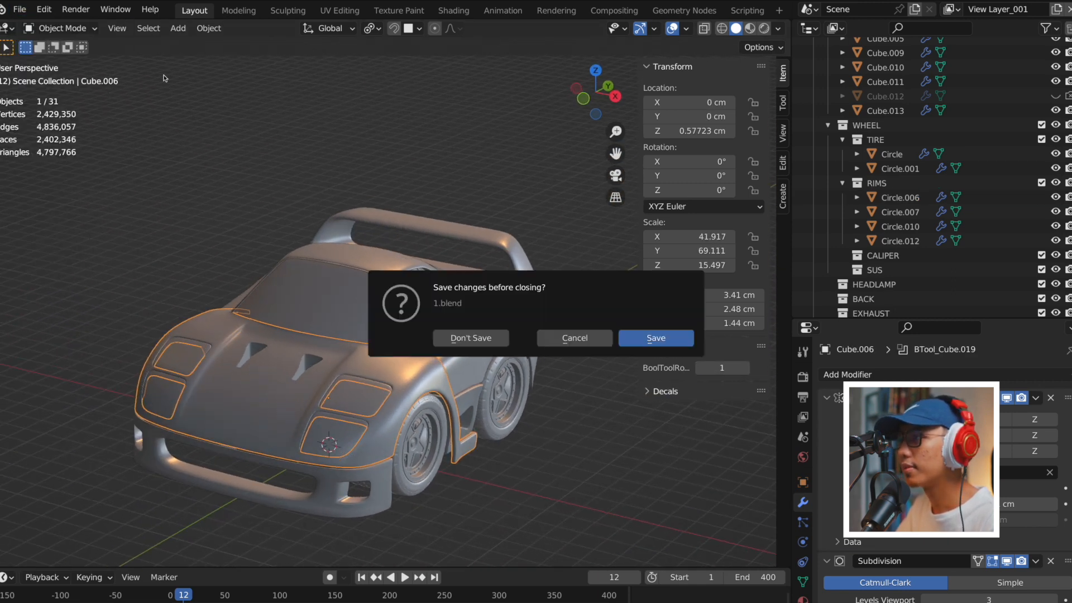
pyautogui.click(487, 342)
pyautogui.click(397, 16)
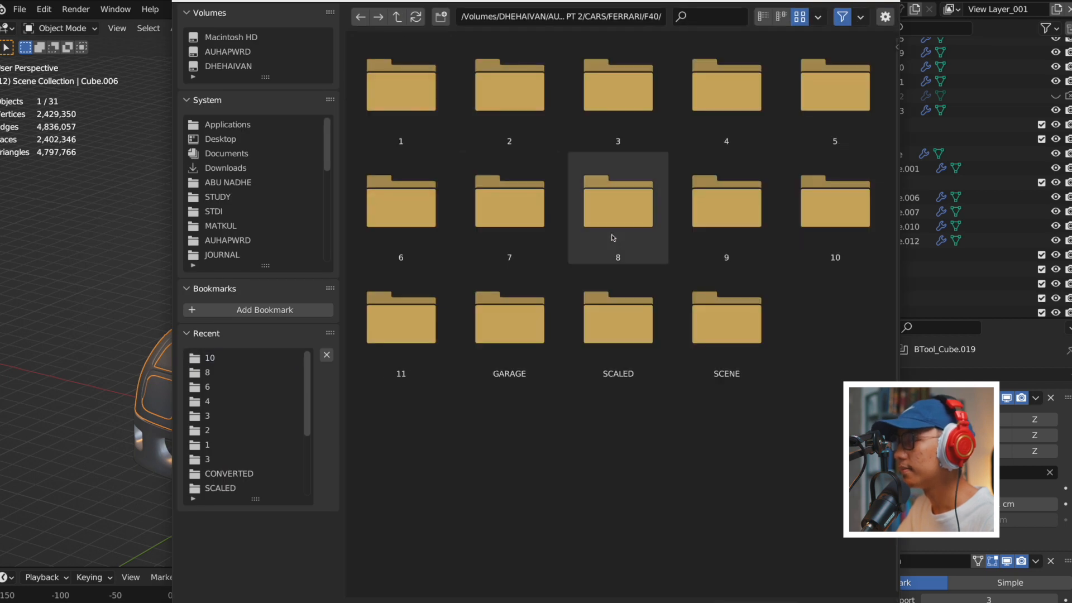
pyautogui.doubleClick(401, 318)
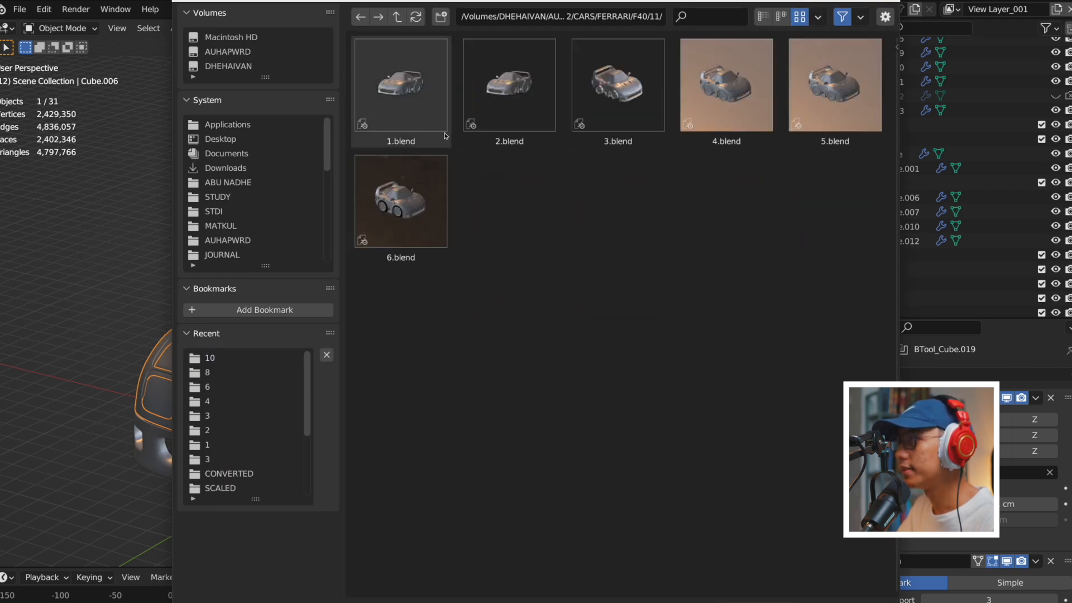
pyautogui.doubleClick(429, 119)
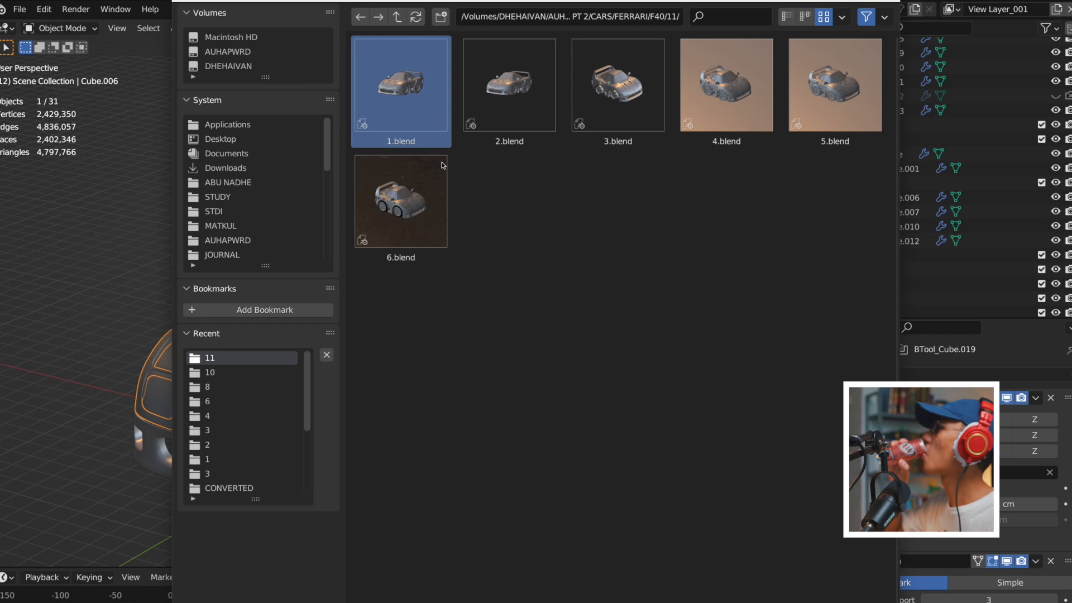
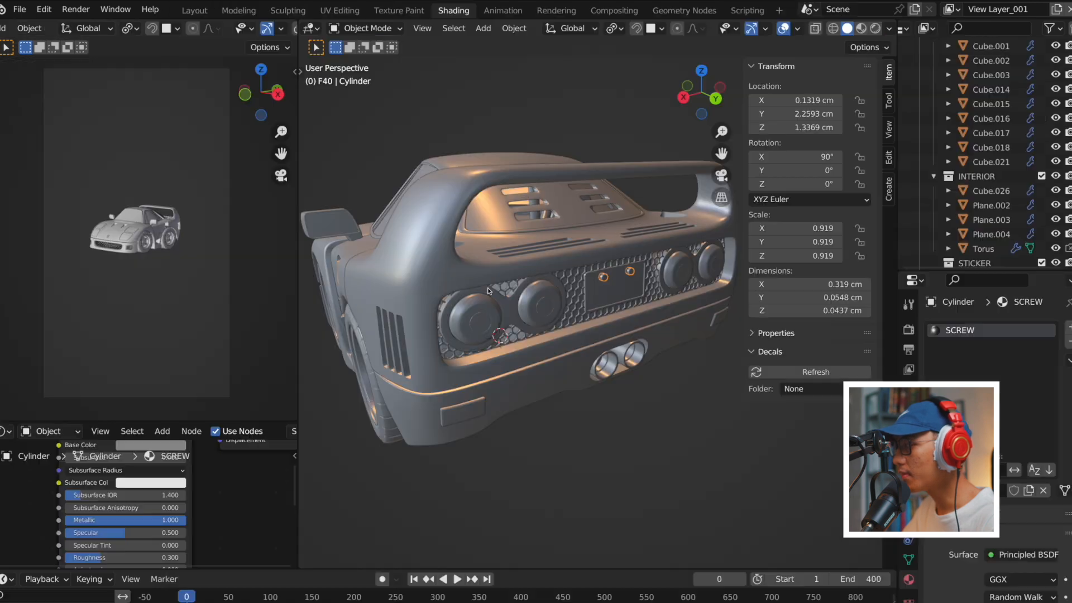
# Examine the car's rear and underside, selecting the floor plate and a wheel rim.
pyautogui.scroll(-2, 533, 375)
pyautogui.click(536, 383)
pyautogui.moveTo(536, 383); pyautogui.dragTo(641, 369, button='middle')
pyautogui.keyDown('shift'); pyautogui.moveTo(390, 252); pyautogui.dragTo(527, 262, button='middle'); pyautogui.keyUp('shift')
pyautogui.moveTo(527, 262); pyautogui.dragTo(530, 84, button='middle')
pyautogui.click(493, 427)
pyautogui.moveTo(493, 427); pyautogui.dragTo(574, 398, button='middle')
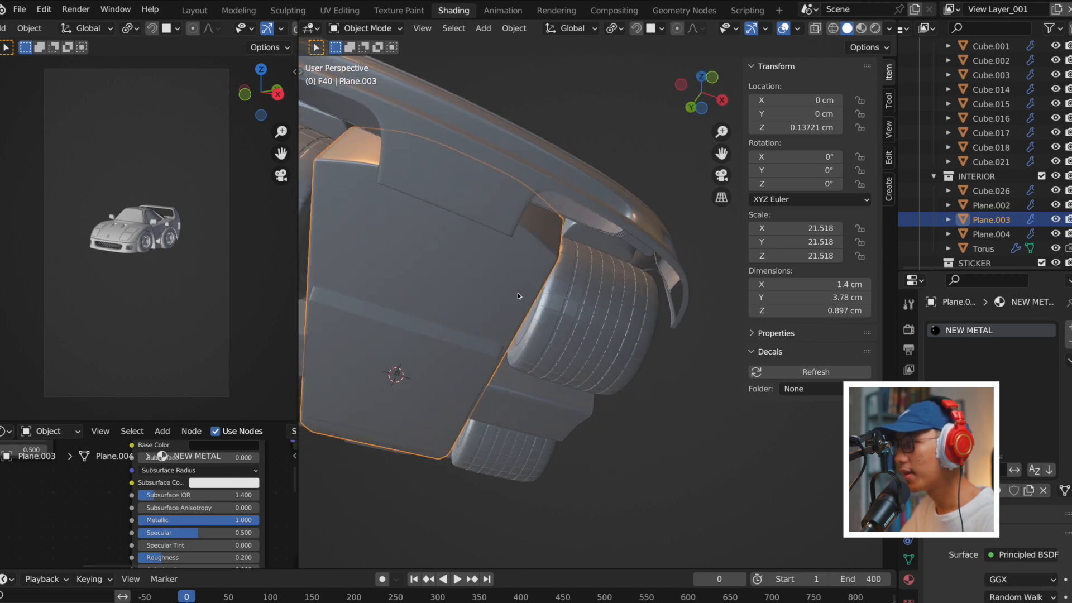
pyautogui.click(510, 346)
pyautogui.moveTo(511, 346); pyautogui.dragTo(359, 325, button='middle')
pyautogui.moveTo(606, 441); pyautogui.dragTo(617, 421, button='middle')
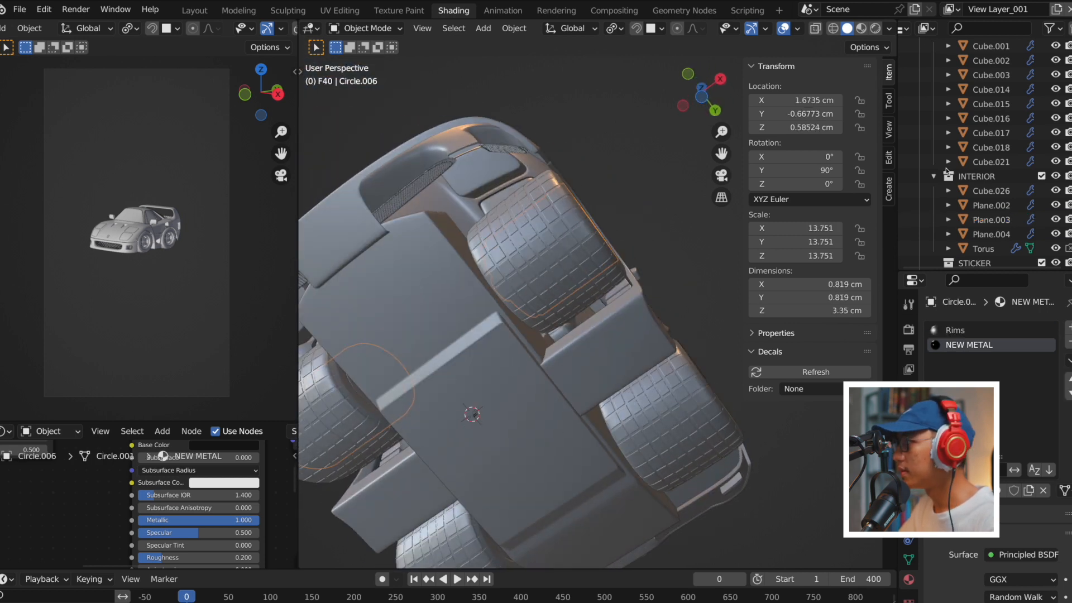
# Isolate the INTERIOR collection's objects from Cube.026 to Torus and examine them before returning to the full car.
pyautogui.click(991, 220)
pyautogui.scroll(-10, 994, 212)
pyautogui.scroll(-15, 997, 206)
pyautogui.scroll(-15, 998, 207)
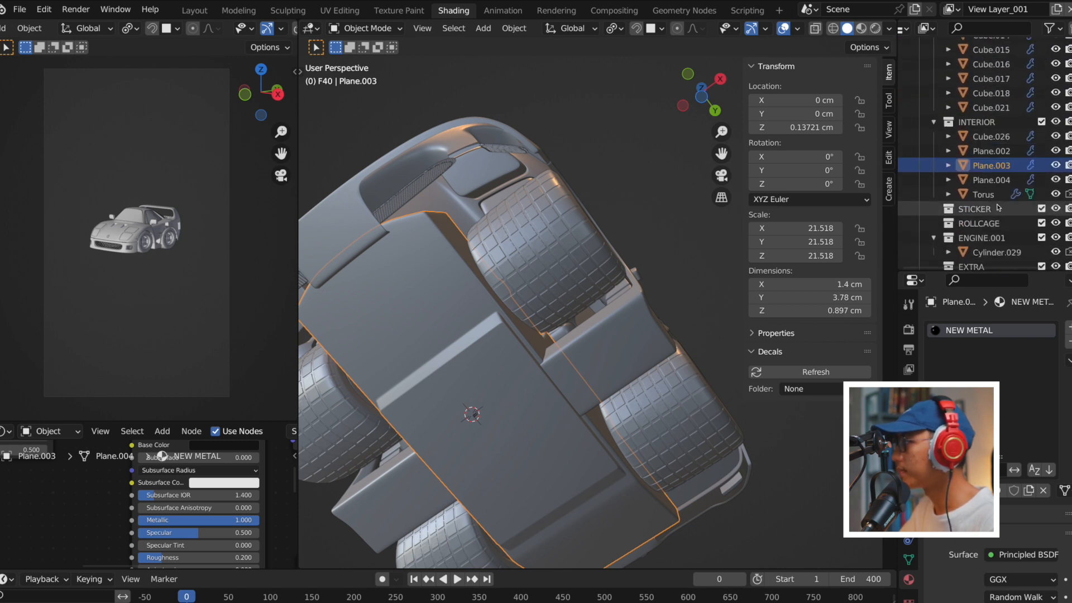
pyautogui.click(991, 136)
pyautogui.keyDown('shift'); pyautogui.click(983, 194); pyautogui.keyUp('shift')
pyautogui.press('KP_Divide')
pyautogui.press('KP_3')
pyautogui.moveTo(502, 302); pyautogui.dragTo(547, 350, button='middle')
pyautogui.scroll(-4, 619, 359)
pyautogui.click(605, 349)
pyautogui.press('KP_Divide')
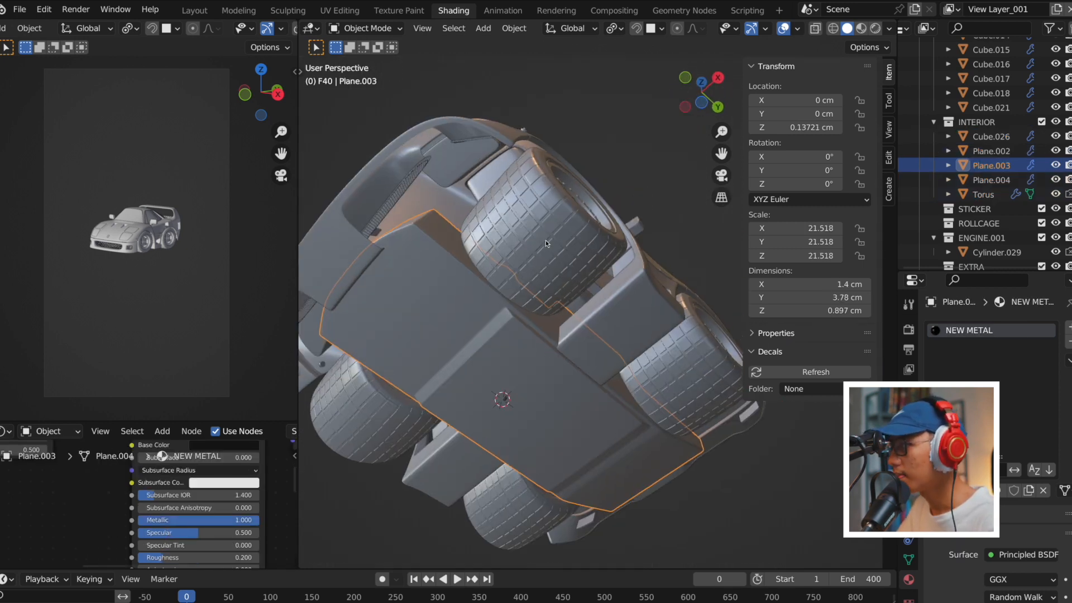
# Examine the floor plate and wheel axle from below, then view the car from the right side.
pyautogui.click(500, 257)
pyautogui.click(499, 257)
pyautogui.moveTo(499, 258); pyautogui.dragTo(601, 277, button='middle')
pyautogui.click(470, 218)
pyautogui.click(456, 211)
pyautogui.click(455, 209)
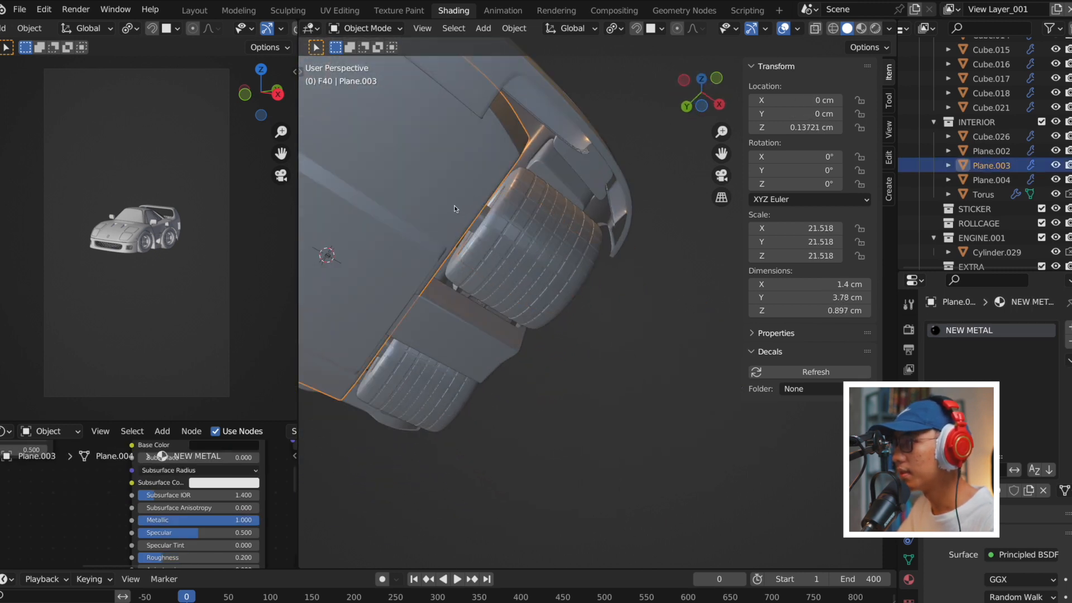
pyautogui.click(454, 207)
pyautogui.moveTo(467, 316); pyautogui.dragTo(526, 349, button='middle')
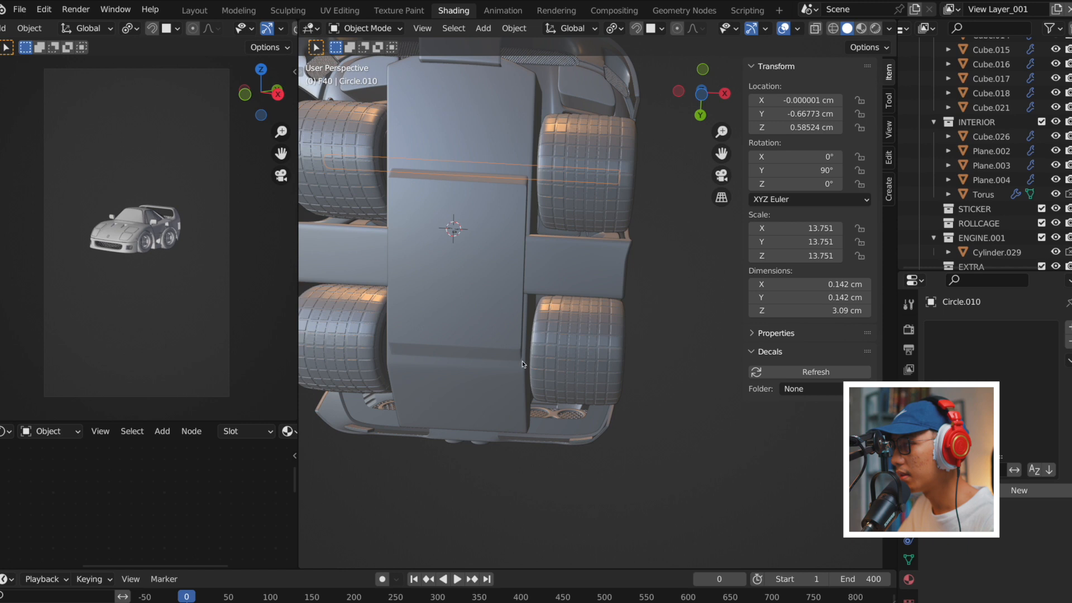
pyautogui.click(522, 360)
pyautogui.press('KP_3')
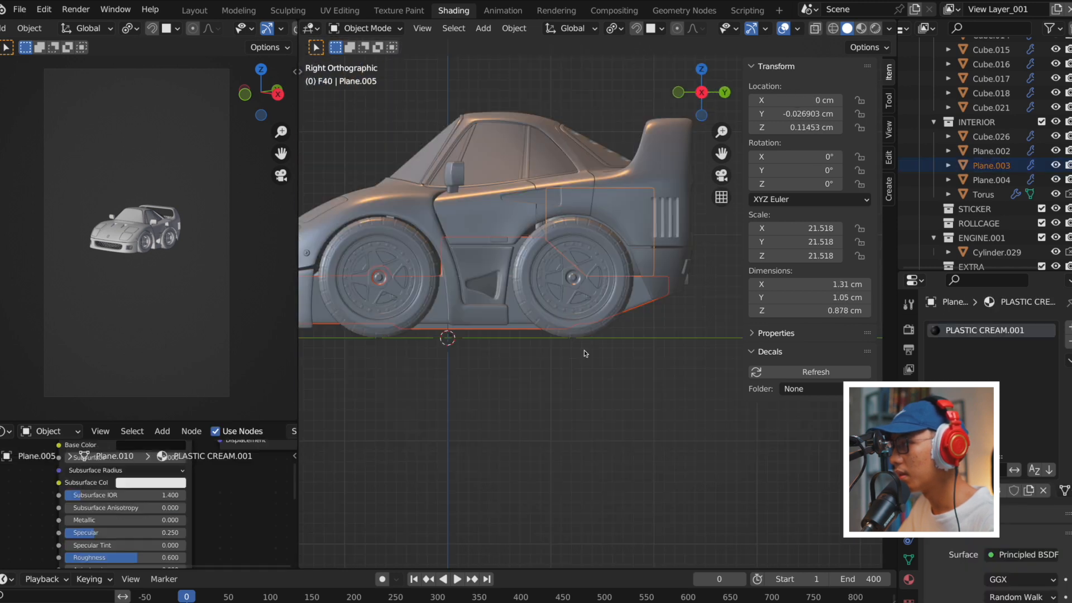
# Isolate the floor, axle and neighbouring inner chassis parts in local view and examine how they fit together.
pyautogui.scroll(2, 596, 315)
pyautogui.moveTo(613, 316); pyautogui.dragTo(688, 341, button='middle')
pyautogui.keyDown('shift'); pyautogui.click(562, 279); pyautogui.keyUp('shift')
pyautogui.keyDown('shift'); pyautogui.click(552, 278); pyautogui.keyUp('shift')
pyautogui.moveTo(532, 278); pyautogui.dragTo(491, 370, button='middle')
pyautogui.press('KP_Divide')
pyautogui.moveTo(526, 338); pyautogui.dragTo(657, 411, button='middle')
pyautogui.click(581, 329)
pyautogui.moveTo(581, 330); pyautogui.dragTo(577, 299, button='middle')
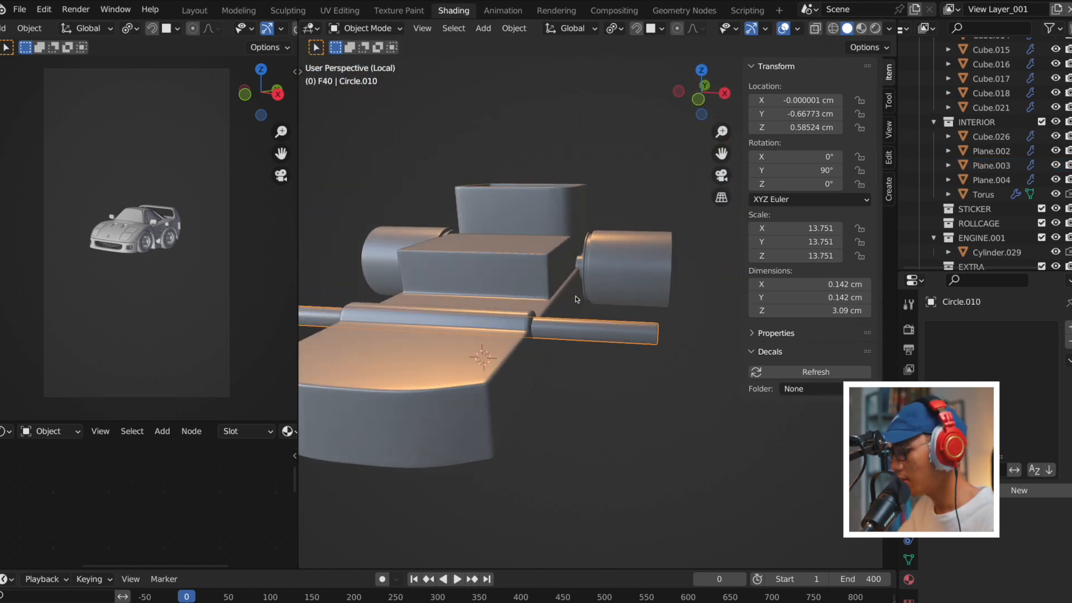
# Leave local view and hide the window object Cube.002 to look into the cabin.
pyautogui.press('KP_Divide')
pyautogui.scroll(-9, 575, 299)
pyautogui.press('`')
pyautogui.scroll(8, 607, 300)
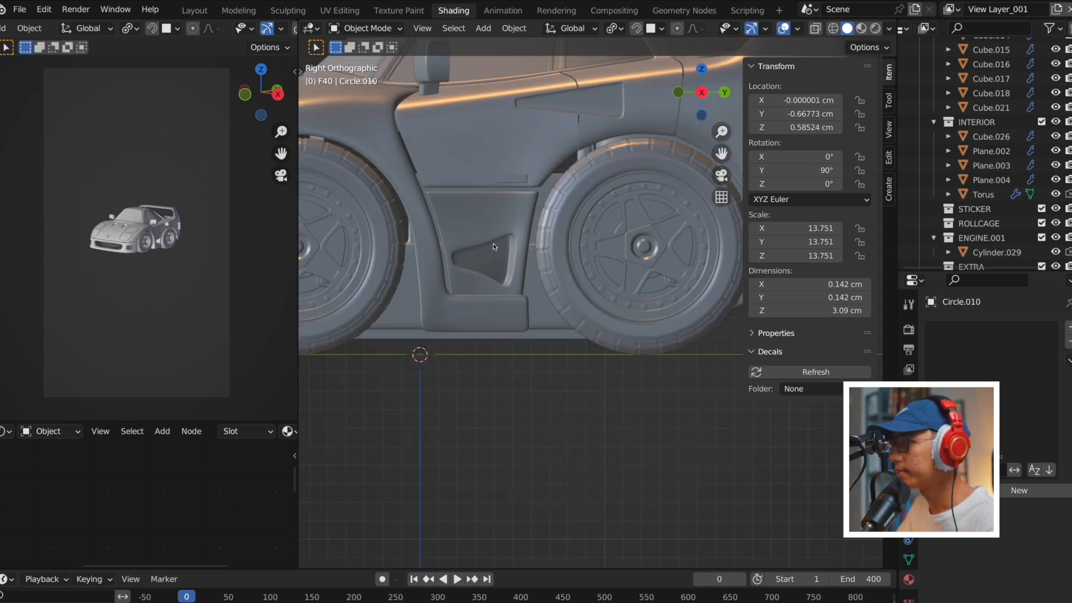
pyautogui.keyDown('shift'); pyautogui.moveTo(606, 300); pyautogui.dragTo(687, 508, button='middle'); pyautogui.keyUp('shift')
pyautogui.moveTo(591, 360); pyautogui.dragTo(649, 394, button='middle')
pyautogui.click(559, 268)
pyautogui.press('h')
pyautogui.moveTo(560, 290); pyautogui.dragTo(534, 346, button='middle')
pyautogui.scroll(4, 493, 300)
pyautogui.keyDown('shift'); pyautogui.moveTo(493, 300); pyautogui.dragTo(604, 357, button='middle'); pyautogui.keyUp('shift')
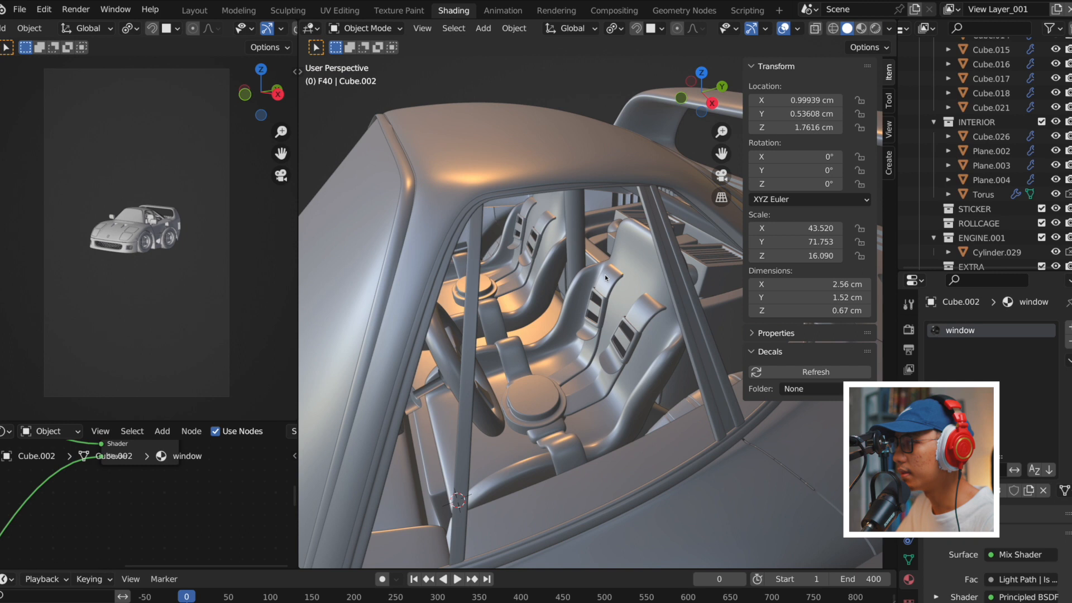
# Examine the cabin seats and surrounding interior up close, checking the seat mesh in edit mode.
pyautogui.click(604, 277)
pyautogui.press('KP_Decimal')
pyautogui.moveTo(525, 321)
pyautogui.mouseDown(button='middle')
pyautogui.moveTo(566, 325)
pyautogui.moveTo(627, 287)
pyautogui.moveTo(498, 317)
pyautogui.moveTo(575, 309)
pyautogui.moveTo(408, 285)
pyautogui.moveTo(466, 287)
pyautogui.moveTo(603, 329)
pyautogui.moveTo(581, 335)
pyautogui.moveTo(392, 317)
pyautogui.moveTo(497, 312)
pyautogui.moveTo(525, 323)
pyautogui.mouseUp(button='middle')
pyautogui.scroll(-3, 563, 321)
pyautogui.press('Tab')
pyautogui.press('Tab')
pyautogui.scroll(-3, 435, 293)
pyautogui.click(633, 313)
pyautogui.scroll(4, 636, 318)
pyautogui.scroll(3, 581, 335)
pyautogui.scroll(-2, 525, 324)
# Open 4.blend from the F40 project's folder 11 without saving the current file.
pyautogui.click(20, 9)
pyautogui.click(37, 40)
pyautogui.click(468, 335)
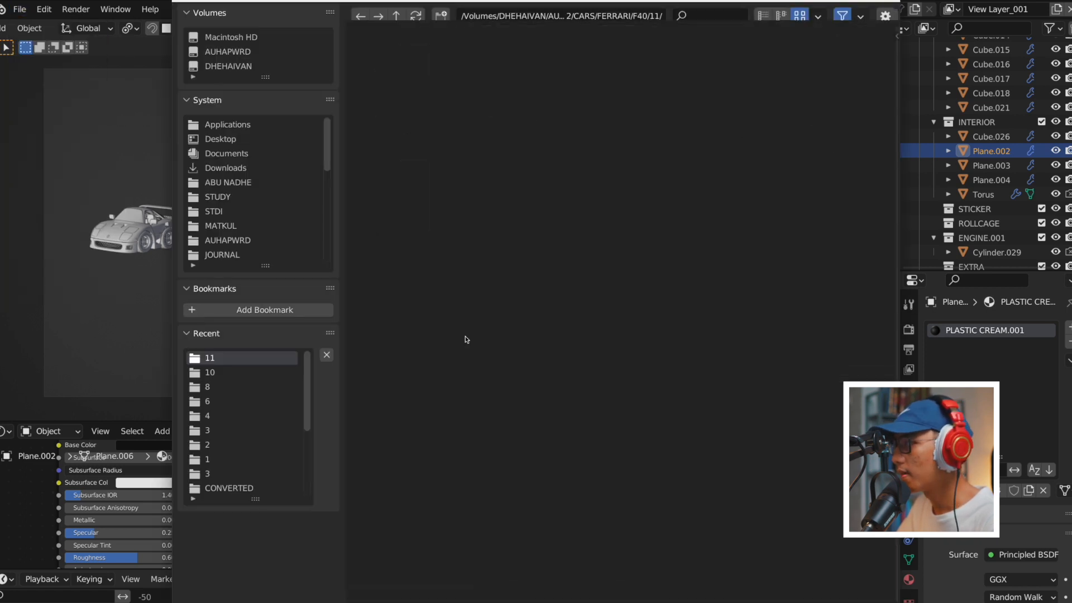
pyautogui.click(396, 17)
pyautogui.doubleClick(401, 318)
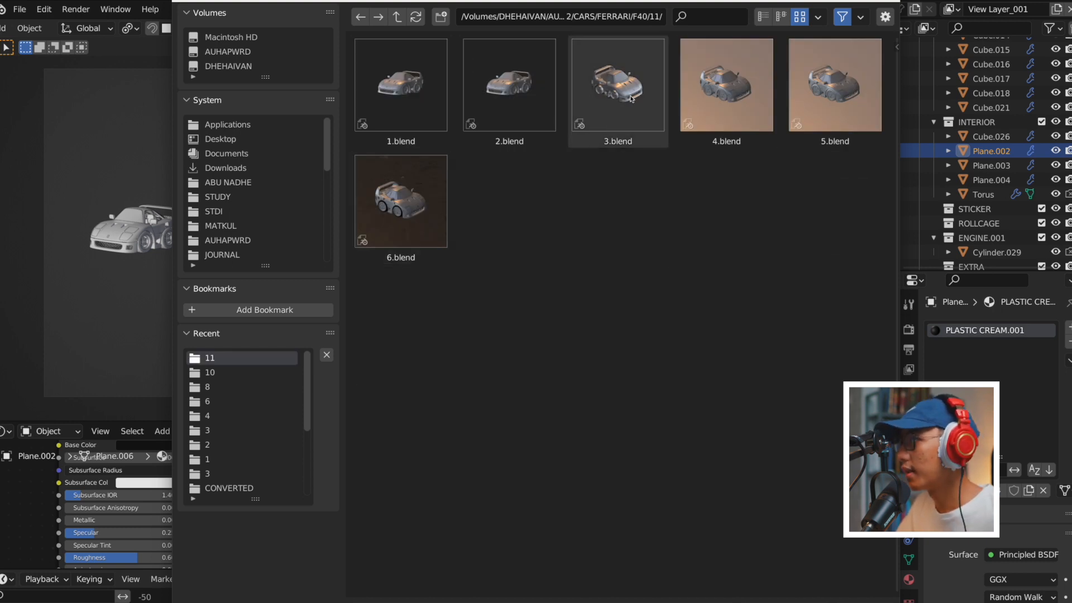
pyautogui.doubleClick(706, 97)
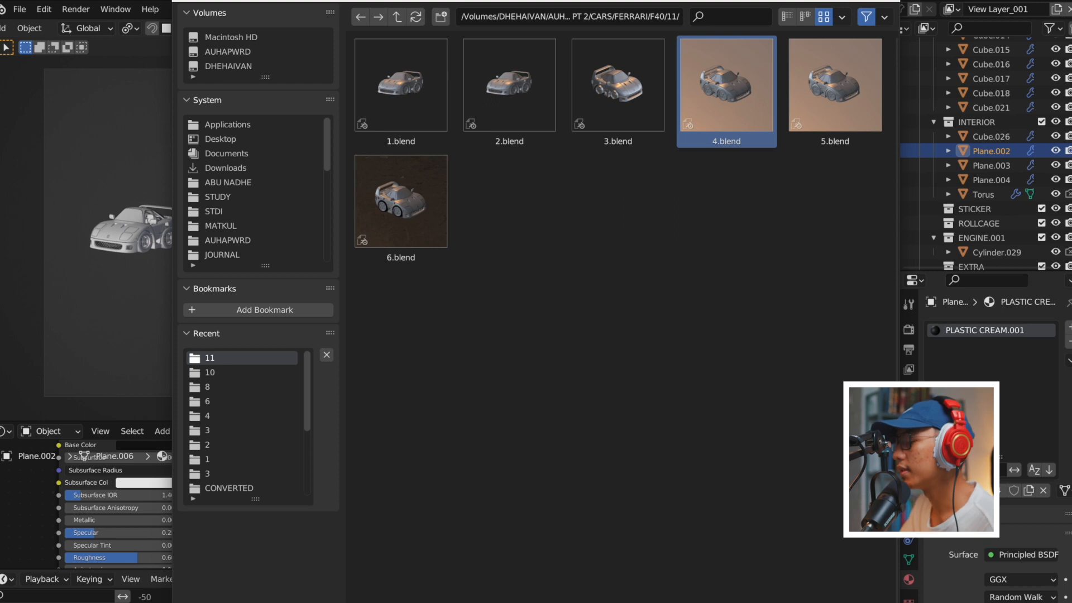
# Switch to the reference photos in Preview and view the one showing the louvred rear engine cover.
pyautogui.moveTo(583, 596)
pyautogui.click(729, 594)
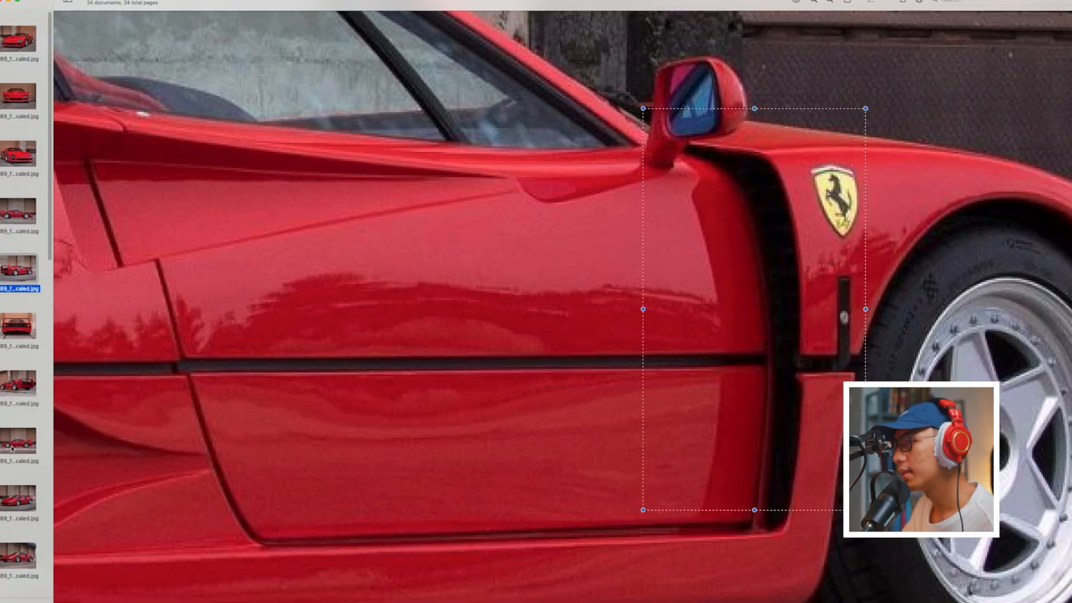
pyautogui.scroll(-10, 10, 443)
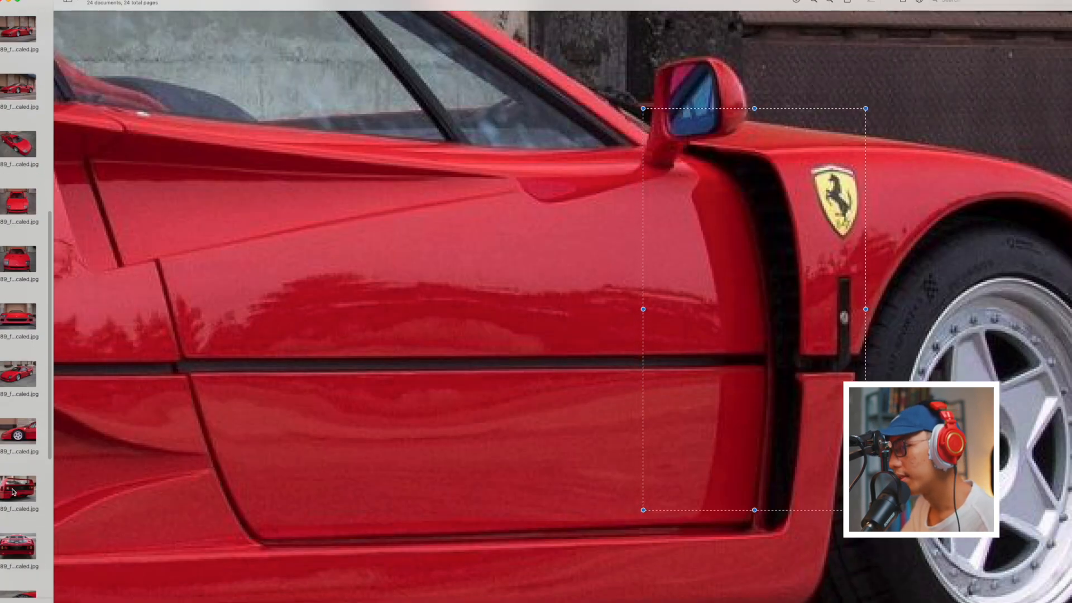
pyautogui.click(17, 483)
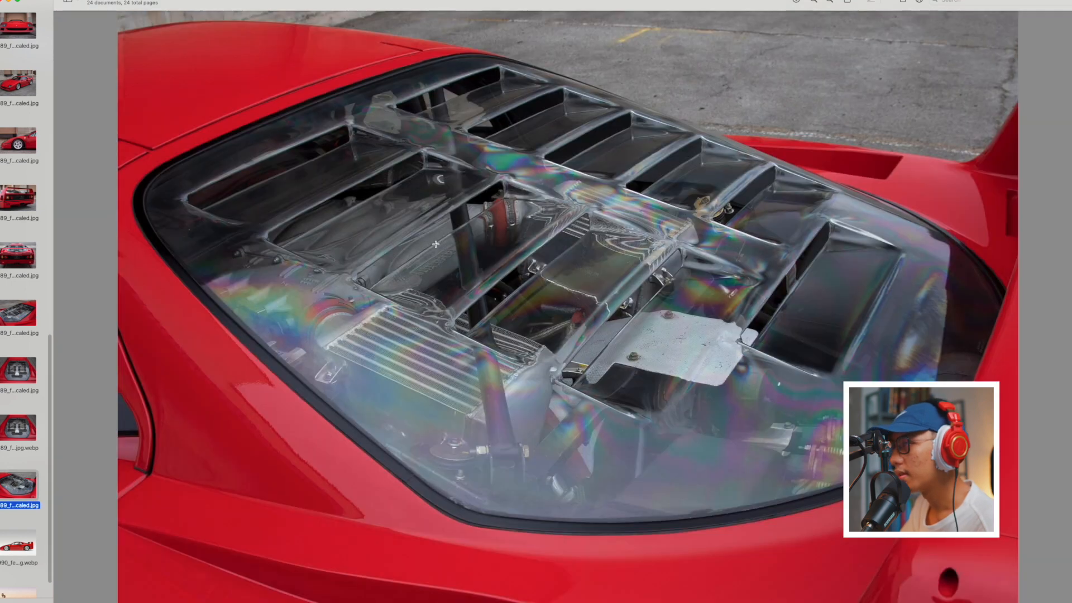
# Switch to Safari, look up f40, open the ArtStation page on the Ferrari F40 engine bay and mechanical parts, and dismiss its Google login prompt.
pyautogui.press('super+Tab')
pyautogui.click(289, 593)
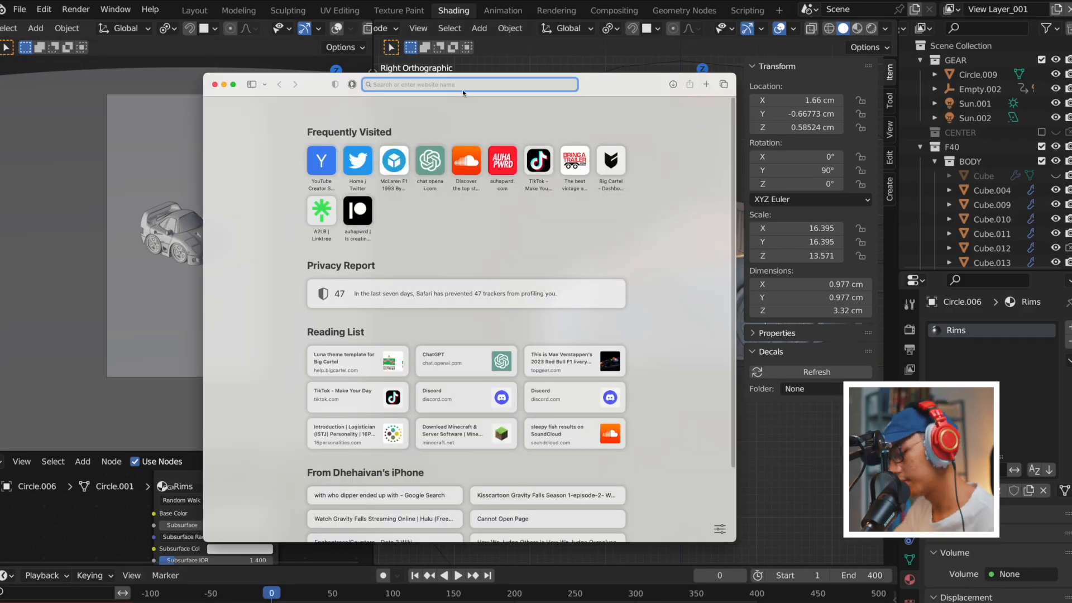
pyautogui.write('f40')
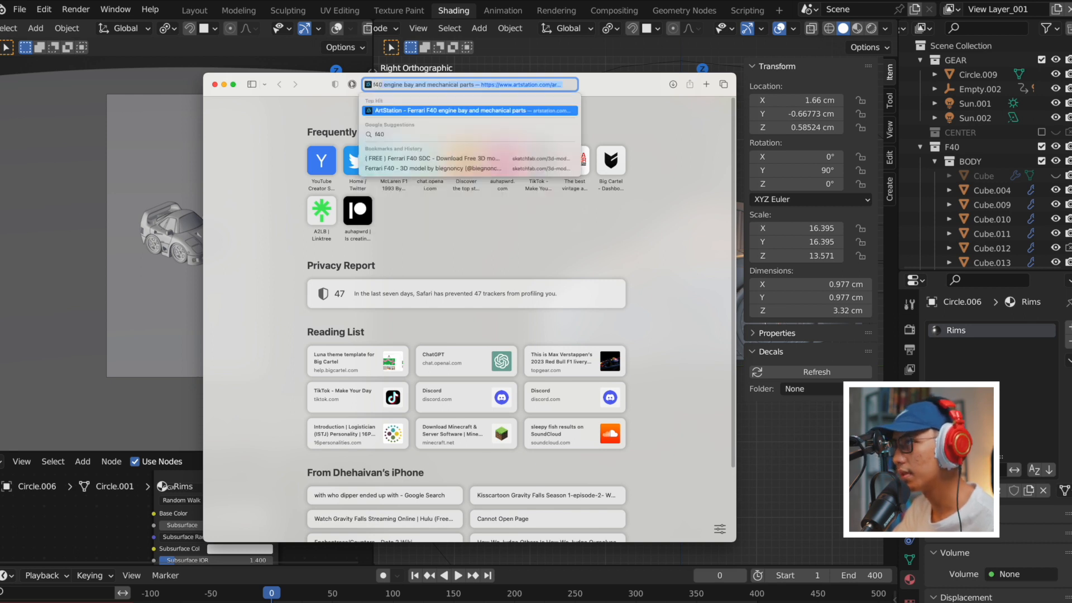
pyautogui.press('Return')
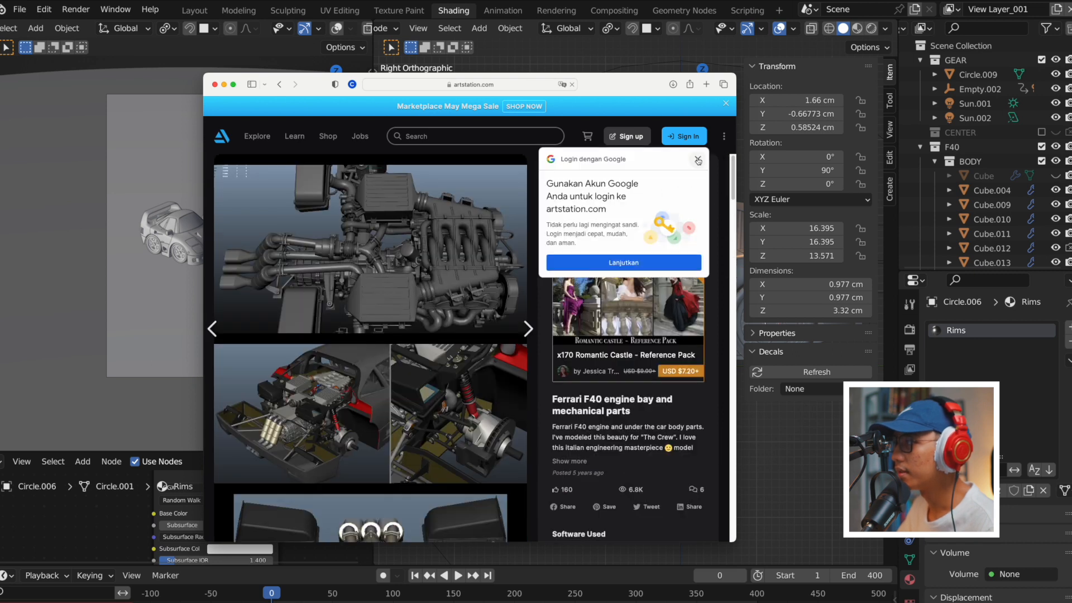
pyautogui.click(697, 161)
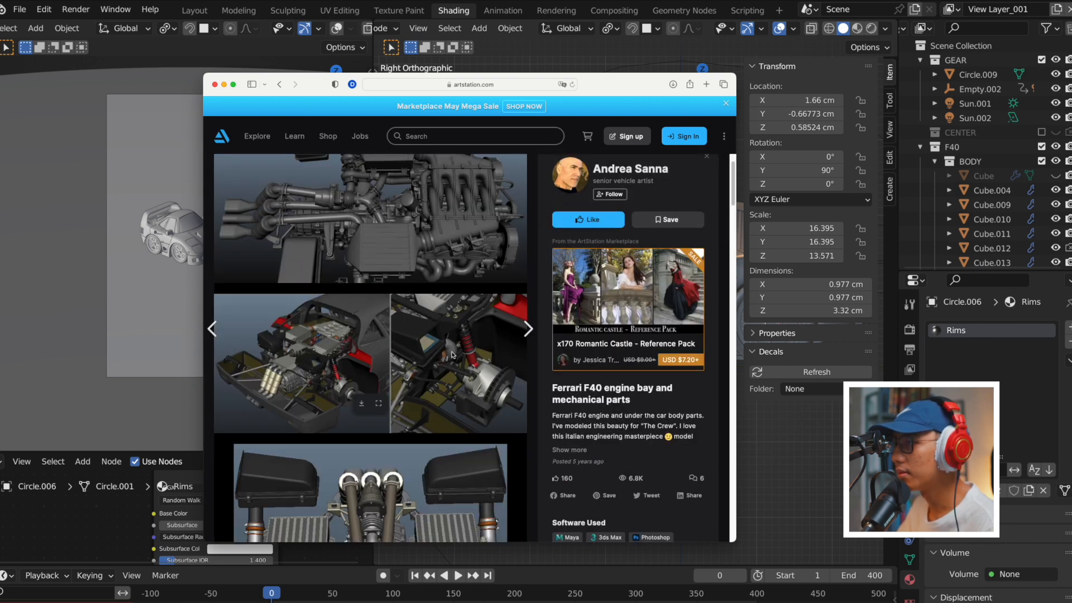
# Open the ArtStation render of the exposed rear engine bay in its own tab and examine the engine, exhaust and suspension.
pyautogui.click(320, 348)
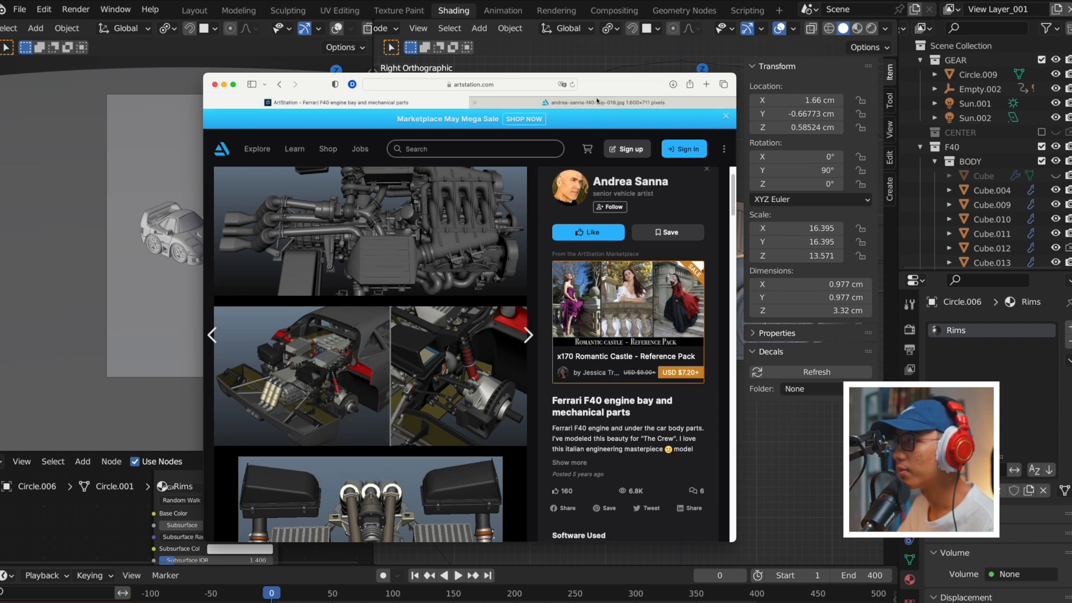
pyautogui.click(389, 246)
pyautogui.hscroll(3, 482, 294)
pyautogui.hscroll(-3, 482, 293)
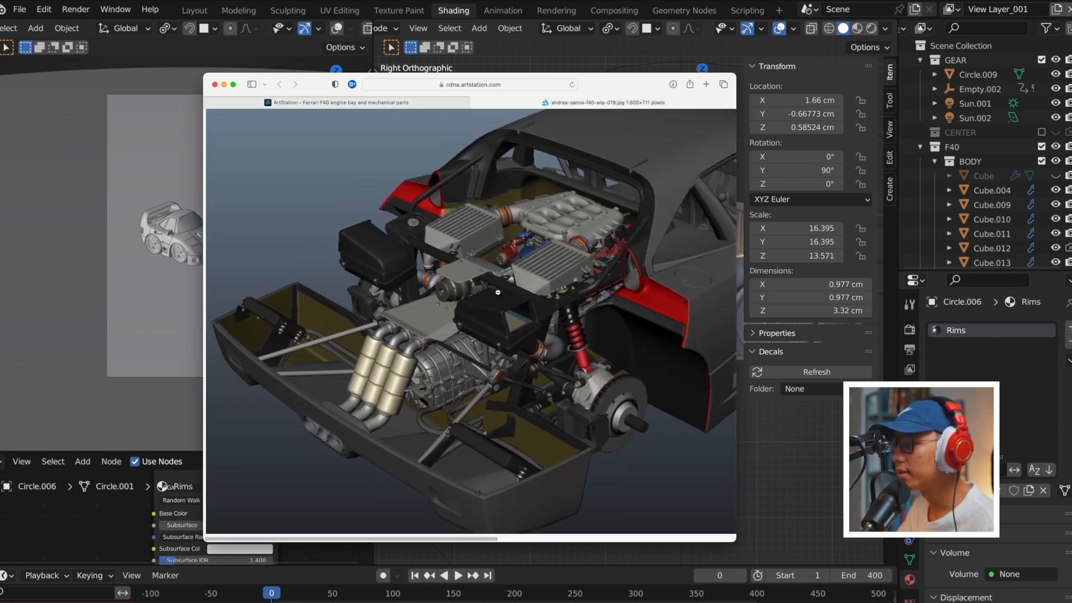
pyautogui.hscroll(3, 497, 292)
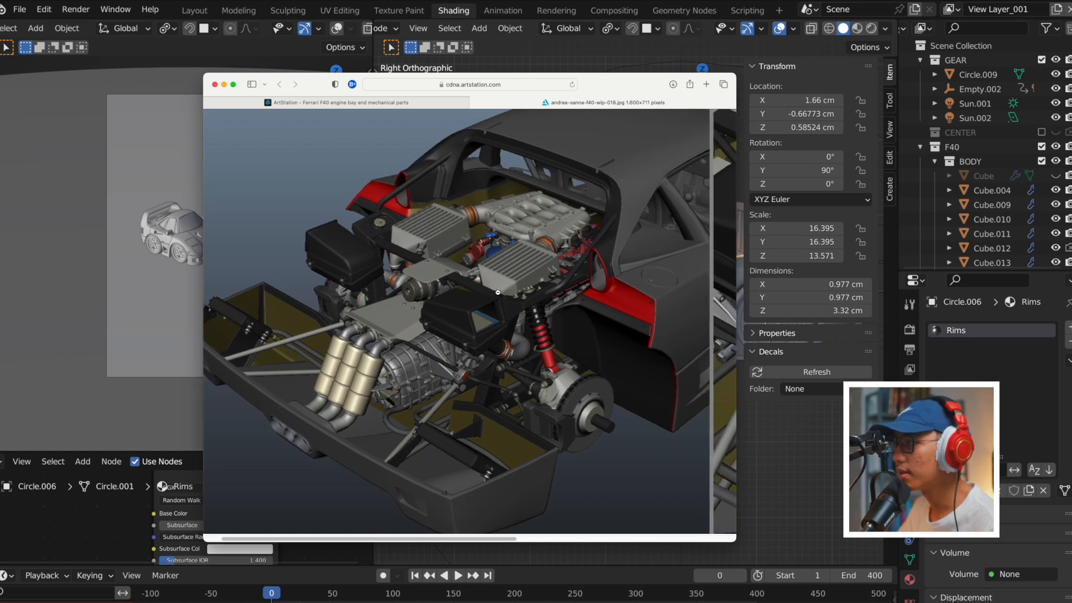
pyautogui.hscroll(3, 497, 292)
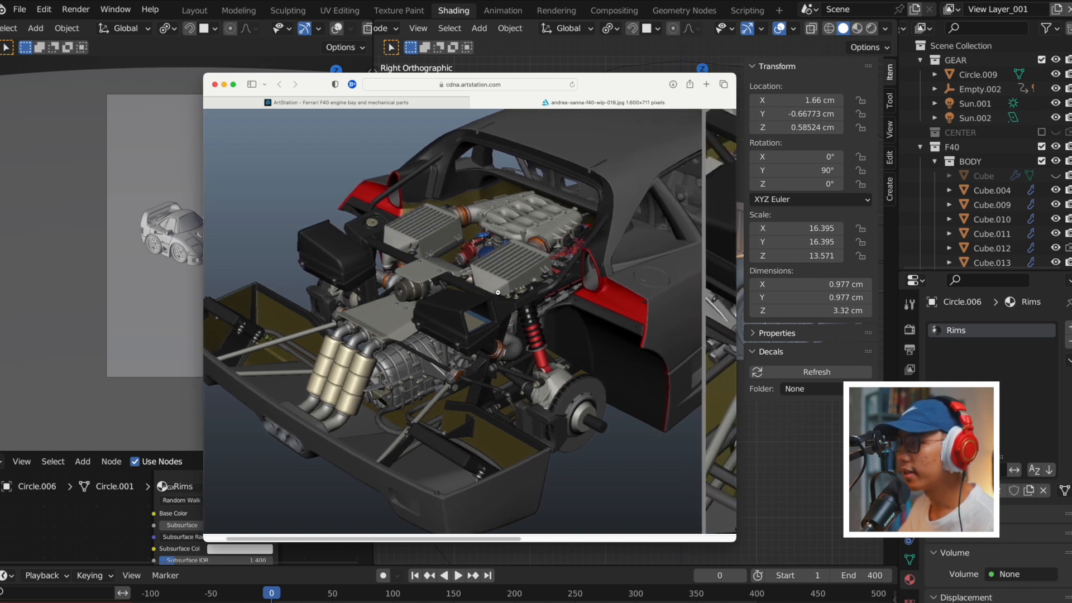
pyautogui.hscroll(-2, 486, 288)
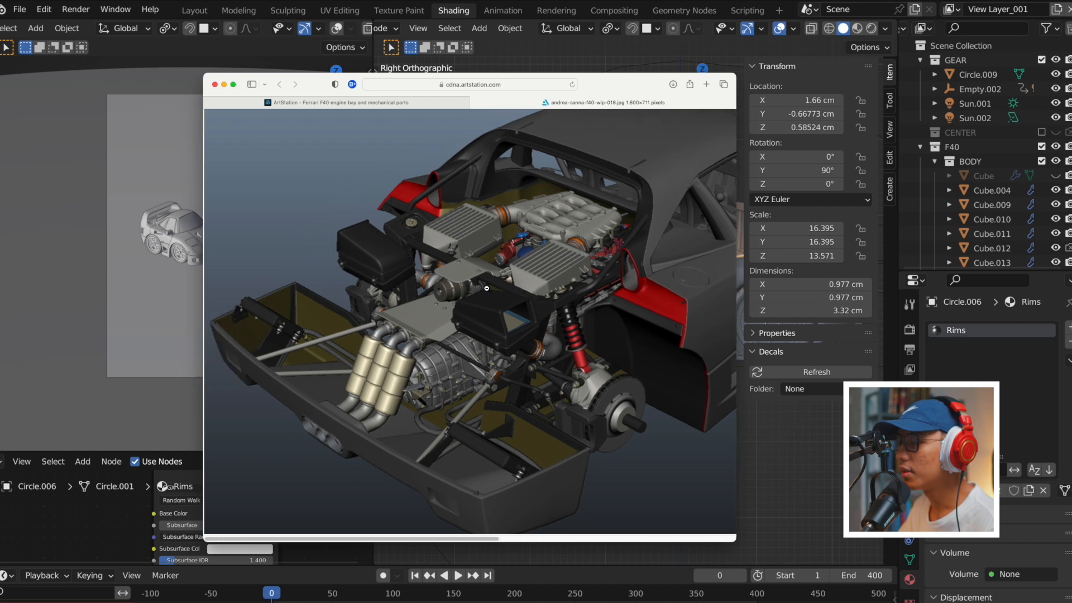
pyautogui.hscroll(3, 486, 289)
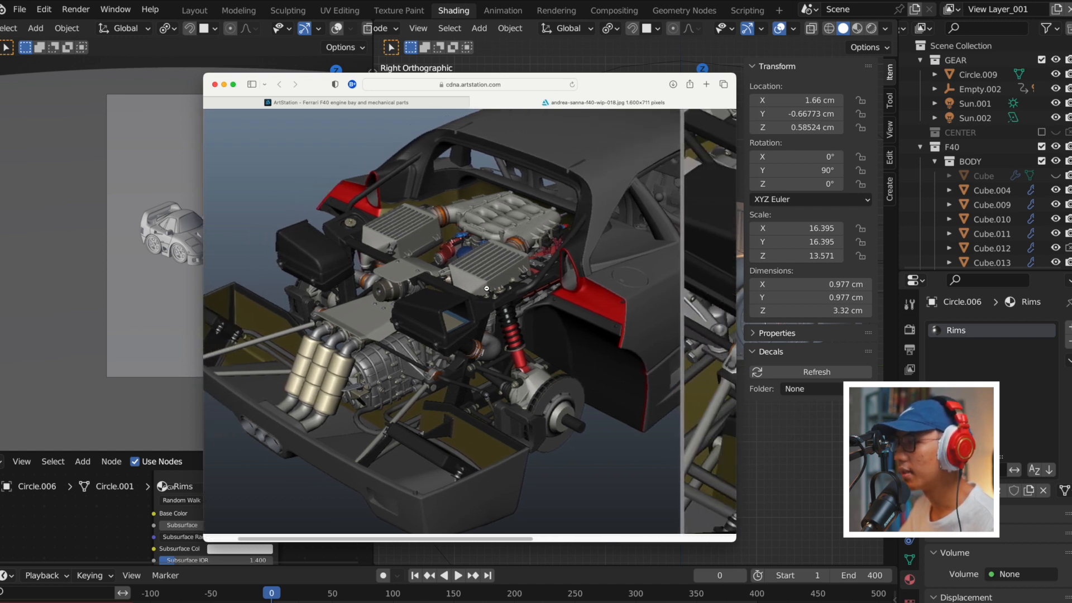
# Return to Blender and hide the GEAR collection in the viewport.
pyautogui.click(179, 288)
pyautogui.click(1054, 60)
pyautogui.moveTo(631, 308); pyautogui.dragTo(618, 239, button='middle')
# Hide the louvred rear window Cube.003 to look into the engine bay beneath it.
pyautogui.click(561, 320)
pyautogui.scroll(5, 561, 358)
pyautogui.moveTo(562, 359); pyautogui.dragTo(595, 371, button='middle')
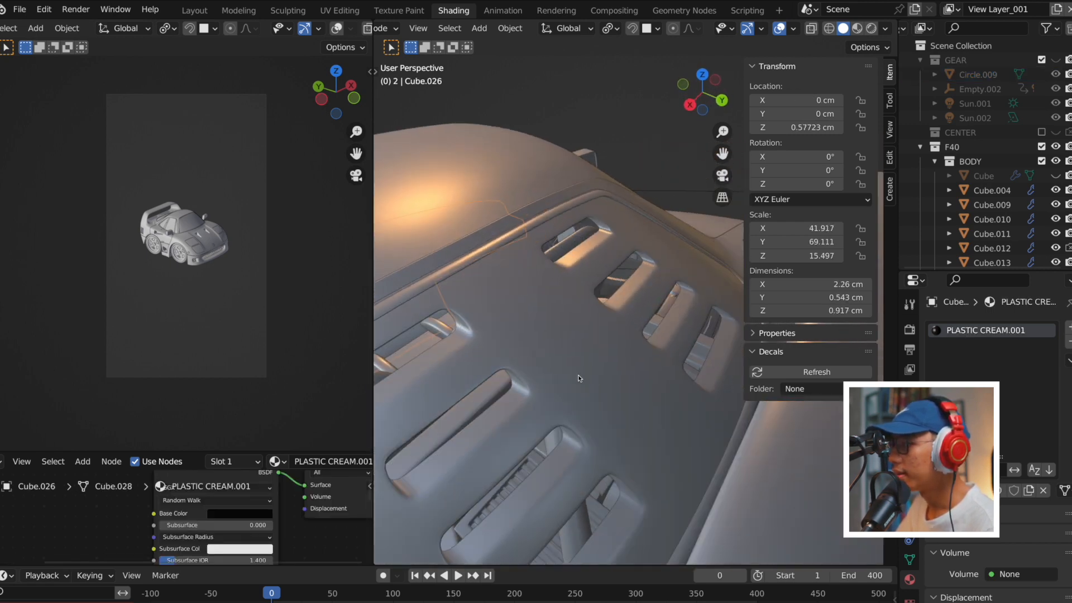
pyautogui.click(595, 371)
pyautogui.scroll(-4, 614, 320)
pyautogui.moveTo(605, 321); pyautogui.dragTo(533, 295, button='middle')
pyautogui.scroll(10, 534, 295)
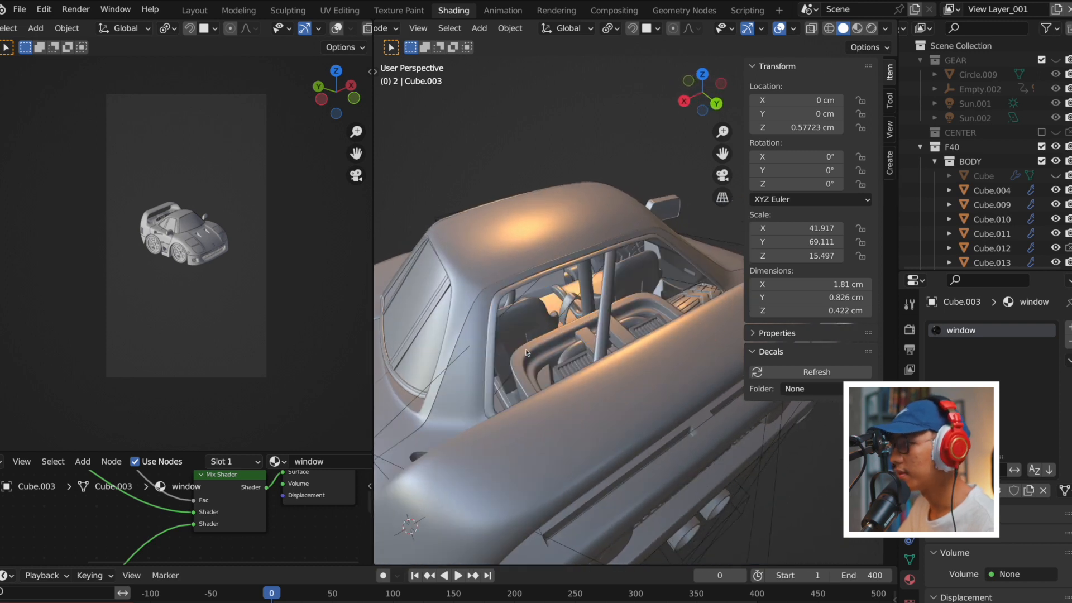
# Select the exhaust object Circle.005 and examine its twin tips and their recess in the rear bumper from several angles.
pyautogui.moveTo(606, 318); pyautogui.dragTo(639, 354, button='middle')
pyautogui.scroll(5, 639, 354)
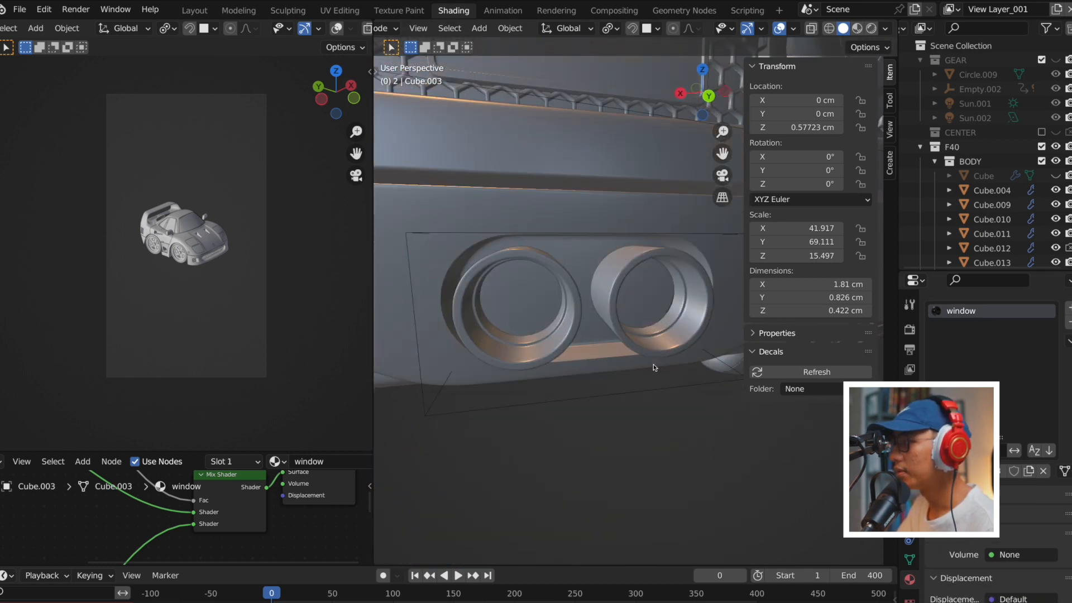
pyautogui.click(650, 328)
pyautogui.scroll(-5, 642, 329)
pyautogui.moveTo(639, 330)
pyautogui.mouseDown(button='middle')
pyautogui.moveTo(663, 329)
pyautogui.moveTo(620, 334)
pyautogui.mouseUp(button='middle')
pyautogui.scroll(4, 620, 334)
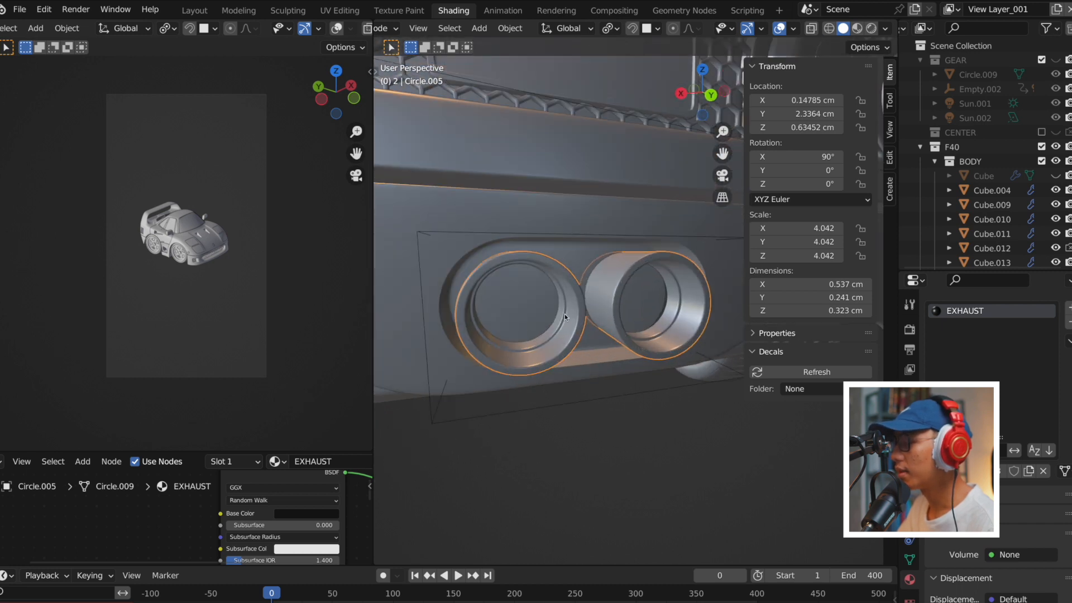
pyautogui.moveTo(566, 317); pyautogui.dragTo(553, 310, button='middle')
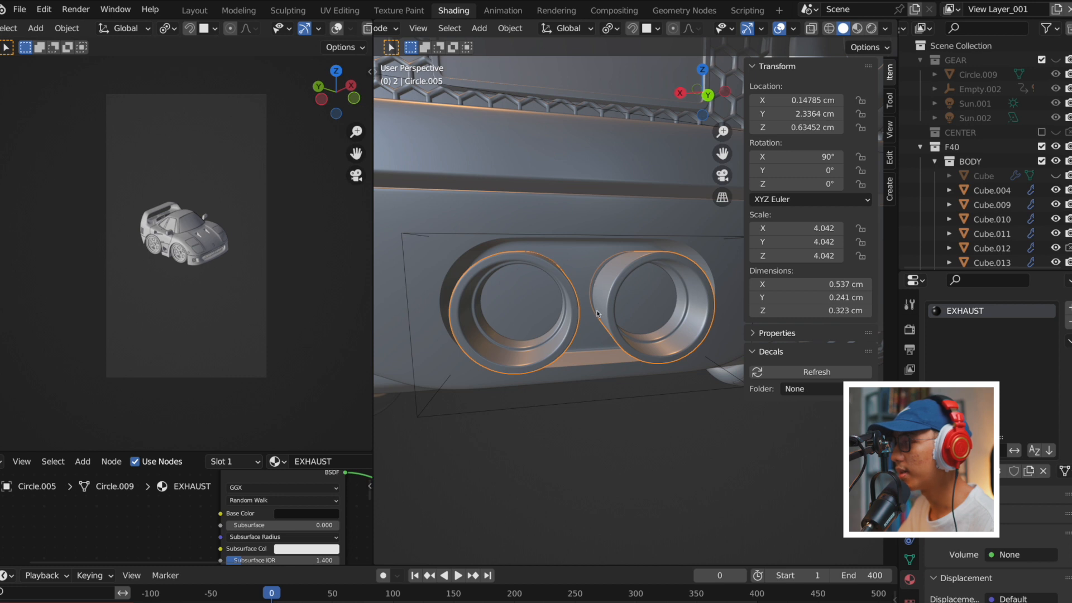
pyautogui.scroll(-4, 517, 296)
pyautogui.moveTo(514, 323); pyautogui.dragTo(519, 353, button='middle')
pyautogui.scroll(4, 495, 310)
pyautogui.scroll(-4, 535, 352)
pyautogui.scroll(-3, 634, 328)
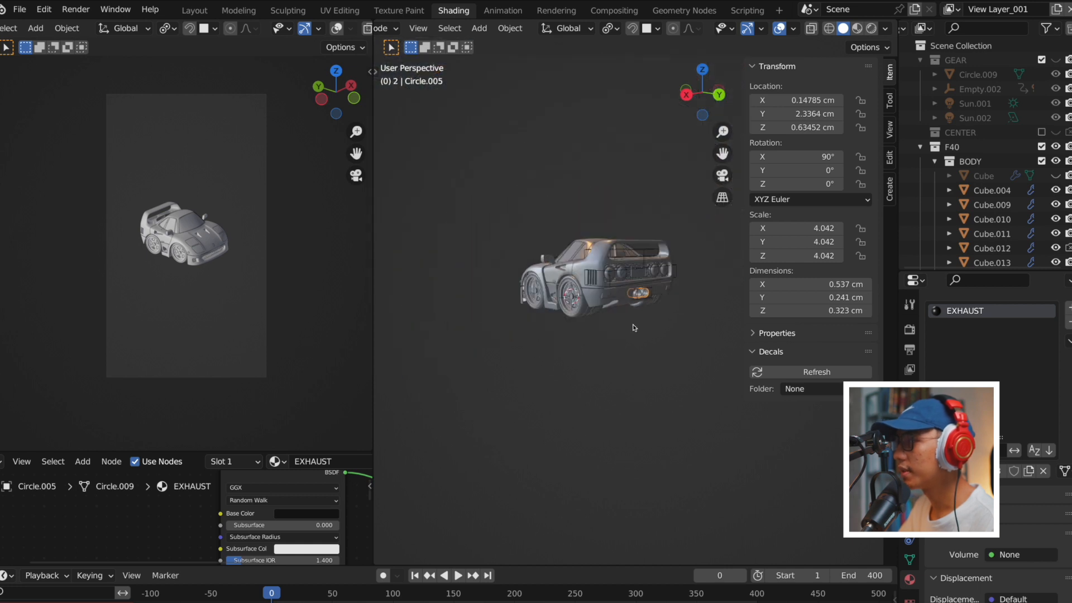
# Examine the car's rear end in orthographic projection, selecting parts around the spoiler and rear opening.
pyautogui.moveTo(634, 328); pyautogui.dragTo(619, 290, button='middle')
pyautogui.click(724, 198)
pyautogui.scroll(4, 625, 316)
pyautogui.scroll(-3, 603, 321)
pyautogui.scroll(4, 605, 291)
pyautogui.click(575, 270)
pyautogui.keyDown('shift'); pyautogui.moveTo(549, 252); pyautogui.dragTo(469, 302, button='middle'); pyautogui.keyUp('shift')
pyautogui.click(609, 253)
pyautogui.scroll(-2, 441, 300)
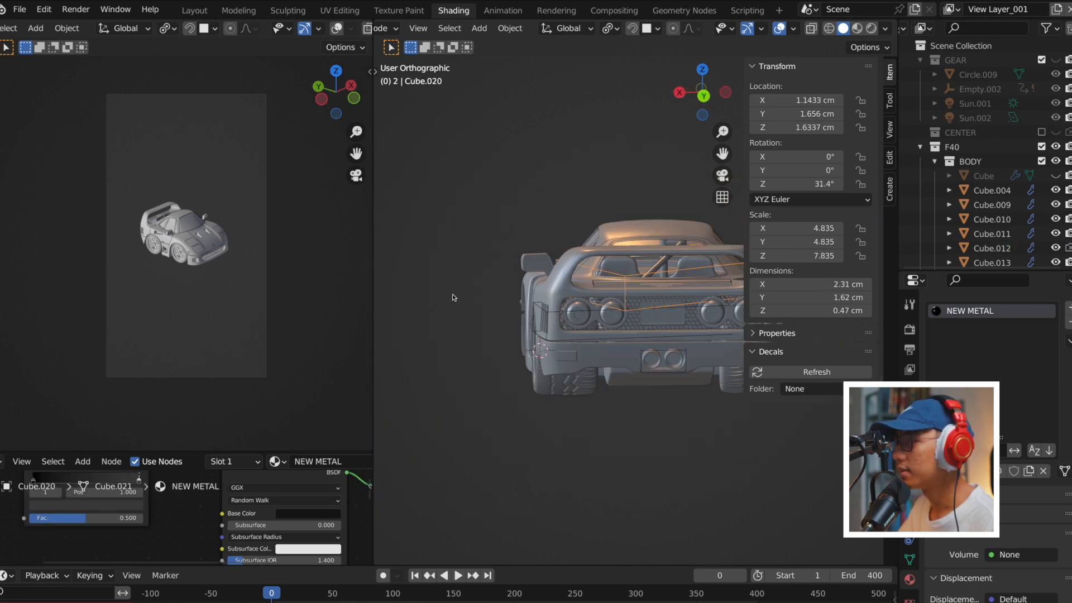
# Open 3.blend from the F40 project's SCALED folder without saving the changes to 4.blend.
pyautogui.click(19, 9)
pyautogui.click(33, 39)
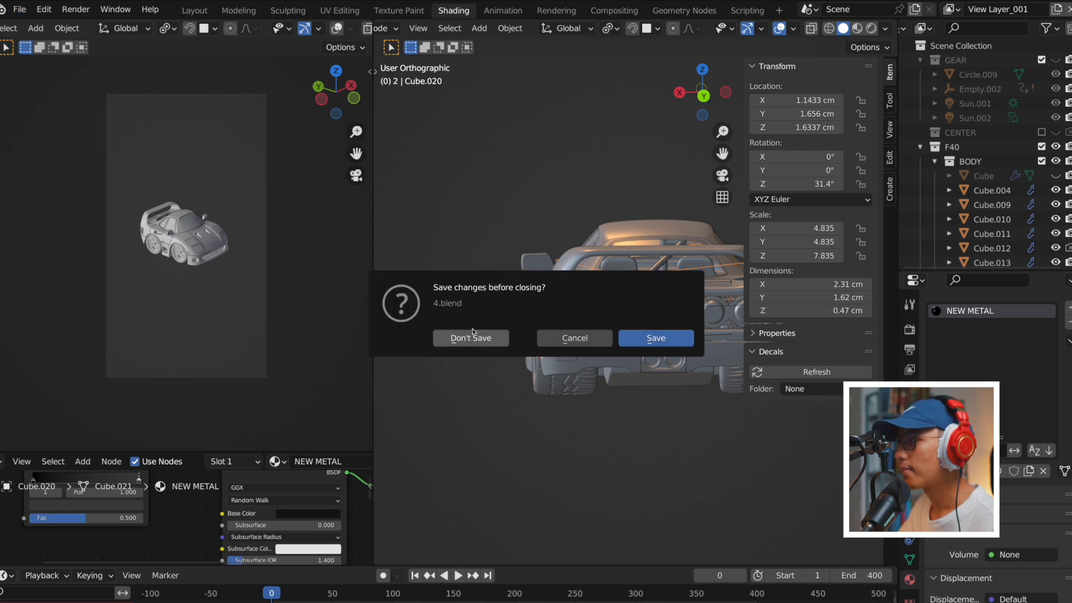
pyautogui.click(441, 333)
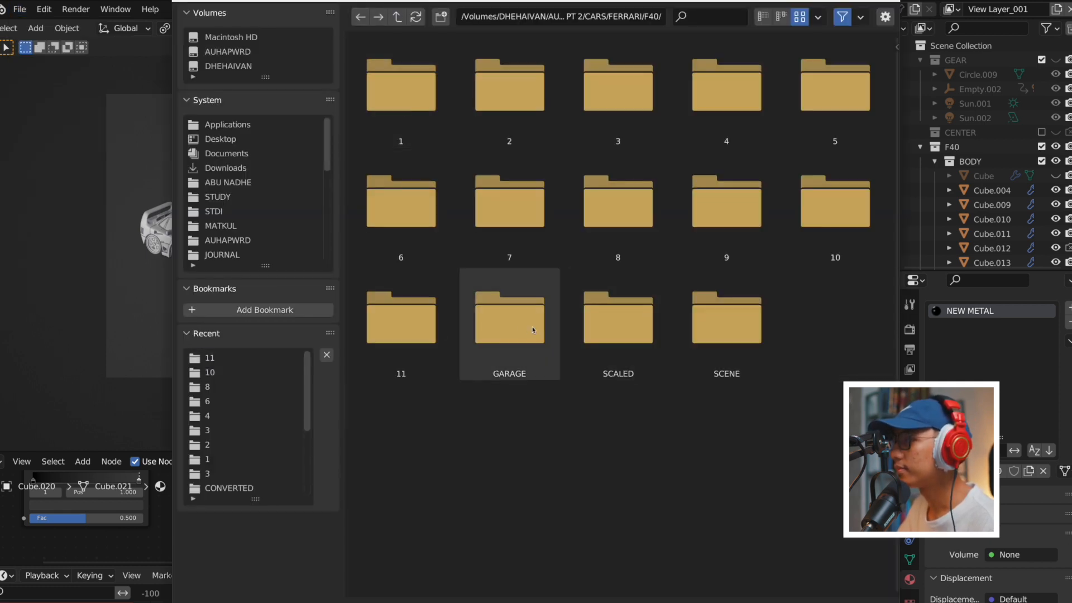
pyautogui.click(383, 322)
pyautogui.doubleClick(383, 321)
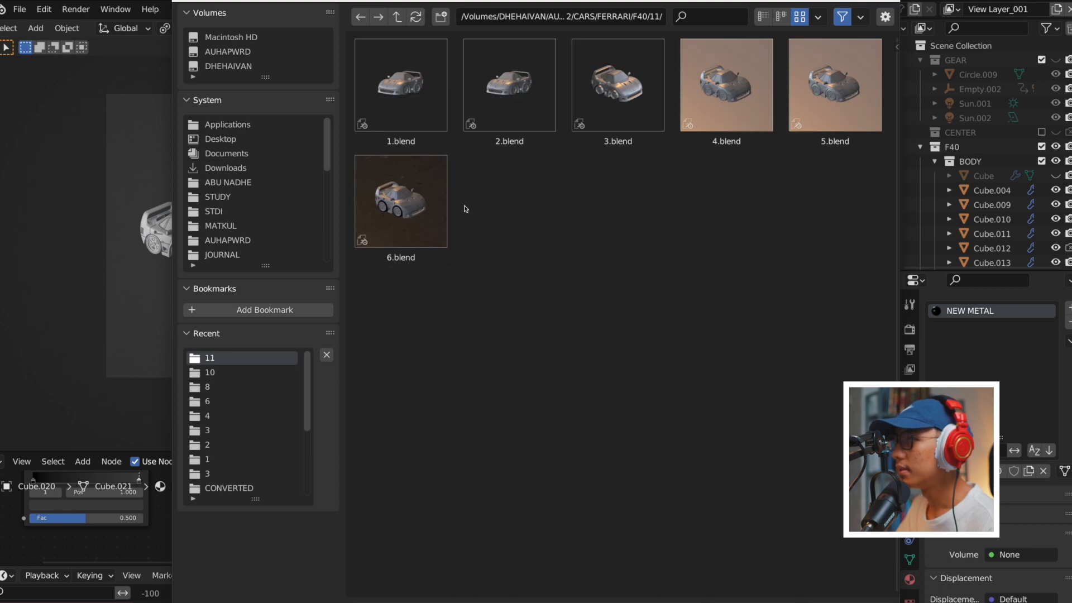
pyautogui.click(396, 16)
pyautogui.doubleClick(643, 313)
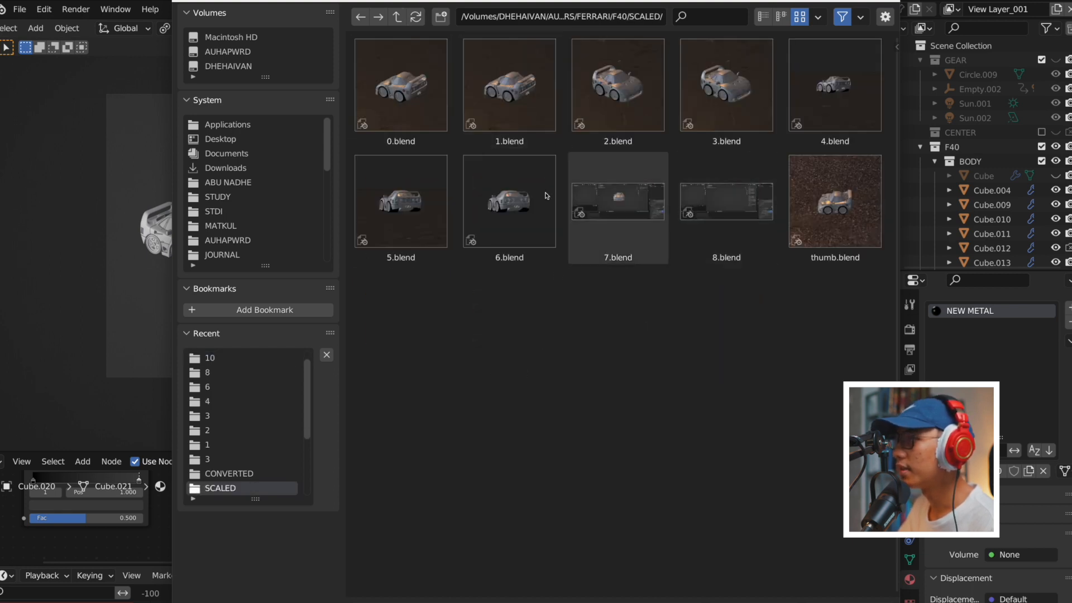
pyautogui.doubleClick(709, 113)
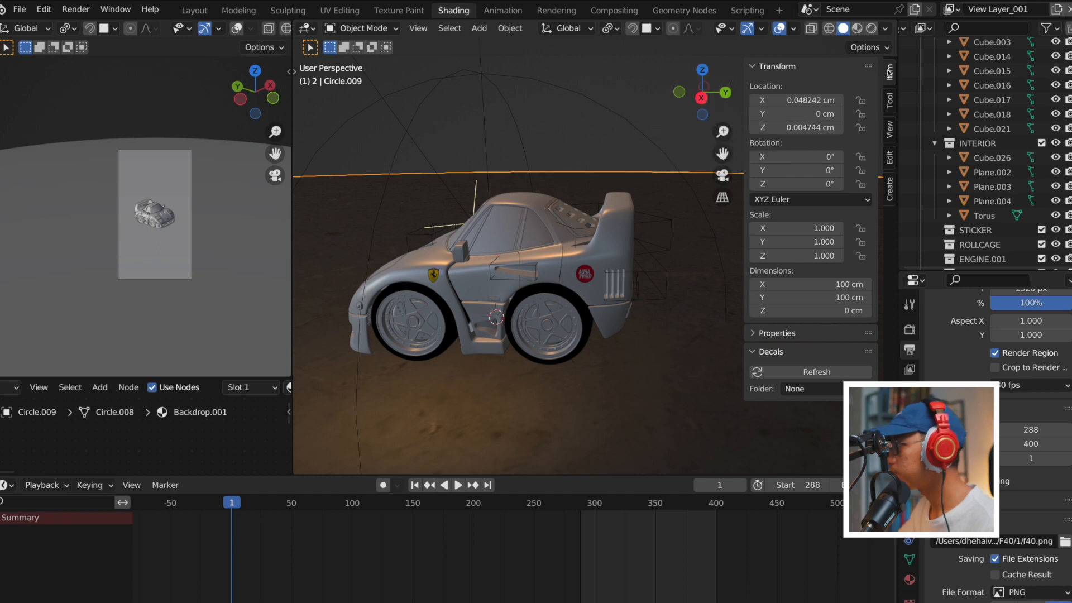
# Hide the GEAR collection in the newly opened file and bring the car's front end into close view.
pyautogui.scroll(10, 983, 115)
pyautogui.click(1055, 60)
pyautogui.scroll(3, 558, 286)
pyautogui.scroll(-3, 559, 285)
pyautogui.moveTo(559, 285); pyautogui.dragTo(608, 296, button='middle')
pyautogui.keyDown('shift'); pyautogui.moveTo(475, 304); pyautogui.dragTo(633, 331, button='middle'); pyautogui.keyUp('shift')
pyautogui.scroll(2, 617, 305)
# Select the pop-up headlight object Cube.008 on the hood and inspect its closed outline up close.
pyautogui.click(619, 305)
pyautogui.press('Tab')
pyautogui.press('Tab')
pyautogui.scroll(3, 604, 336)
pyautogui.scroll(-1, 568, 334)
pyautogui.keyDown('shift'); pyautogui.moveTo(569, 334); pyautogui.dragTo(581, 298, button='middle'); pyautogui.keyUp('shift')
pyautogui.scroll(-3, 555, 347)
pyautogui.click(582, 298)
pyautogui.scroll(3, 558, 357)
pyautogui.moveTo(558, 357); pyautogui.dragTo(612, 248, button='middle')
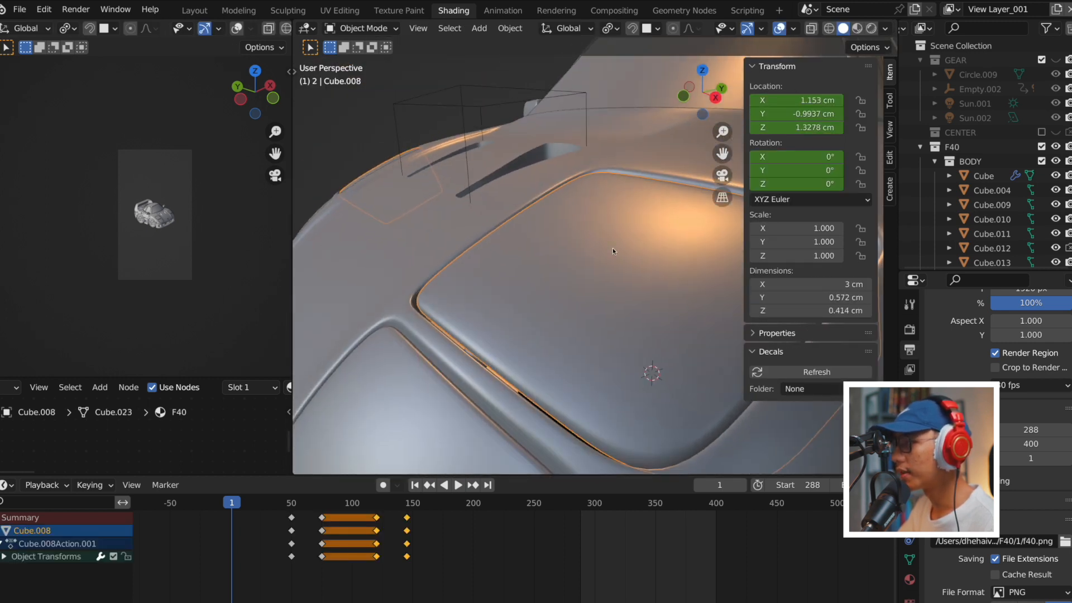
# Play the pop-up headlight animation and stop it at frame 103.
pyautogui.scroll(-4, 611, 248)
pyautogui.scroll(2, 581, 303)
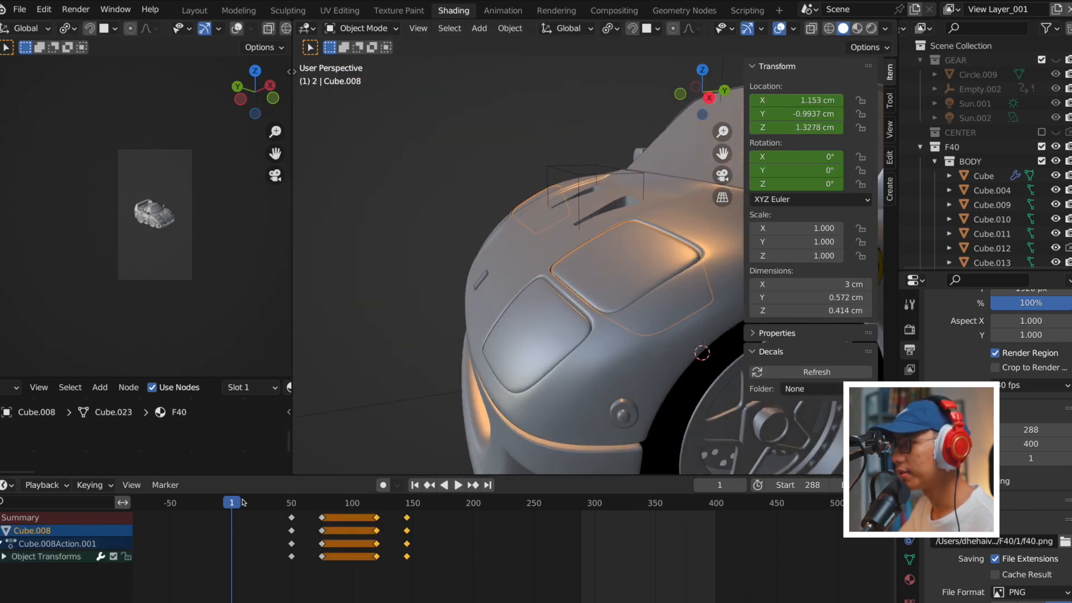
pyautogui.scroll(-3, 605, 368)
pyautogui.moveTo(502, 352); pyautogui.dragTo(561, 334, button='middle')
pyautogui.scroll(-1, 560, 334)
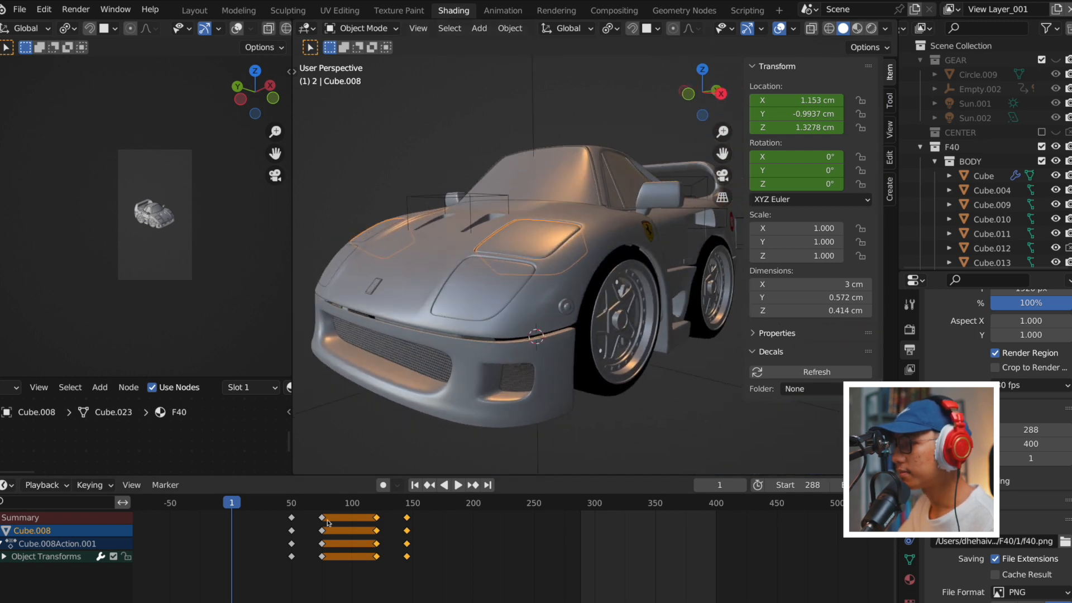
pyautogui.press('space')
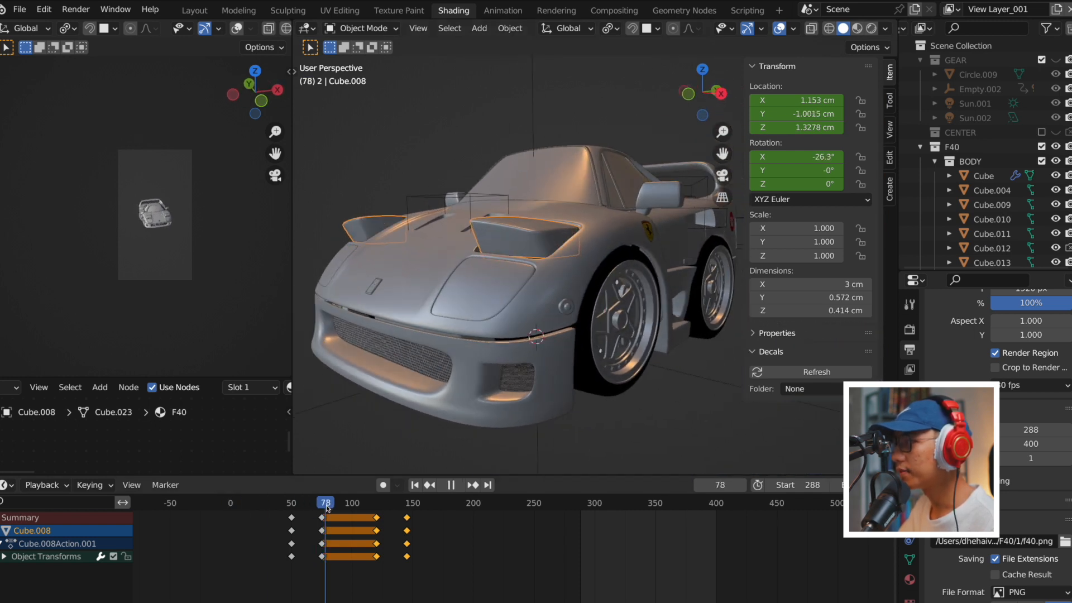
pyautogui.moveTo(350, 506)
pyautogui.mouseDown()
pyautogui.moveTo(387, 509)
pyautogui.moveTo(277, 508)
pyautogui.moveTo(454, 511)
pyautogui.moveTo(237, 516)
pyautogui.moveTo(367, 522)
pyautogui.moveTo(236, 516)
pyautogui.moveTo(356, 516)
pyautogui.mouseUp()
pyautogui.press('space')
# Invert the face selection of raised headlight Cube.008 in edit mode to pick its flat front faces, checking them in front view.
pyautogui.scroll(4, 401, 245)
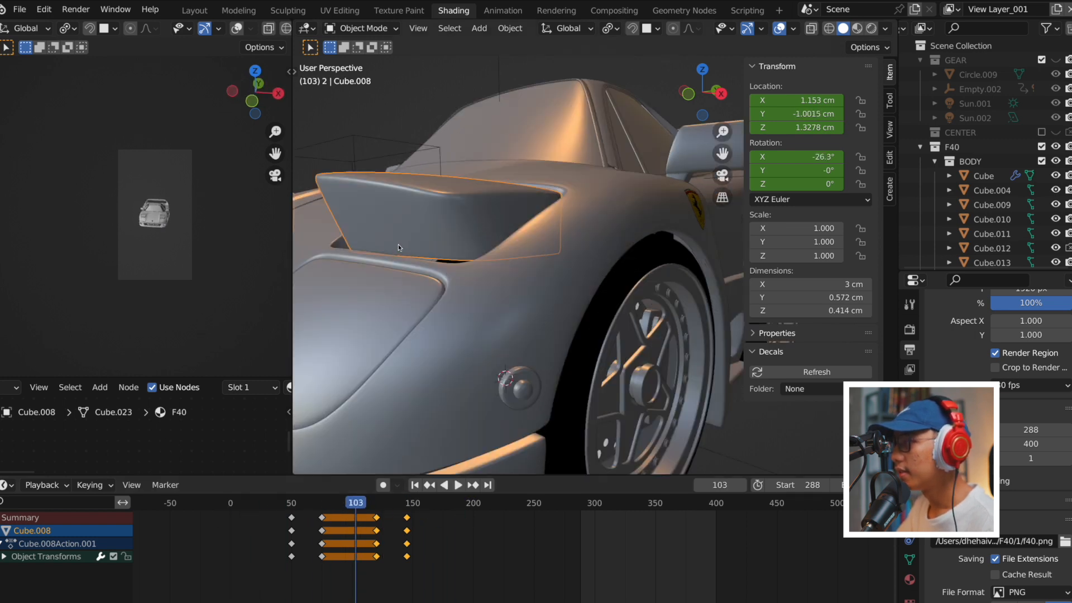
pyautogui.keyDown('shift'); pyautogui.moveTo(400, 246); pyautogui.dragTo(555, 294, button='middle'); pyautogui.keyUp('shift')
pyautogui.scroll(3, 555, 294)
pyautogui.moveTo(557, 335); pyautogui.dragTo(470, 281, button='middle')
pyautogui.scroll(-3, 616, 322)
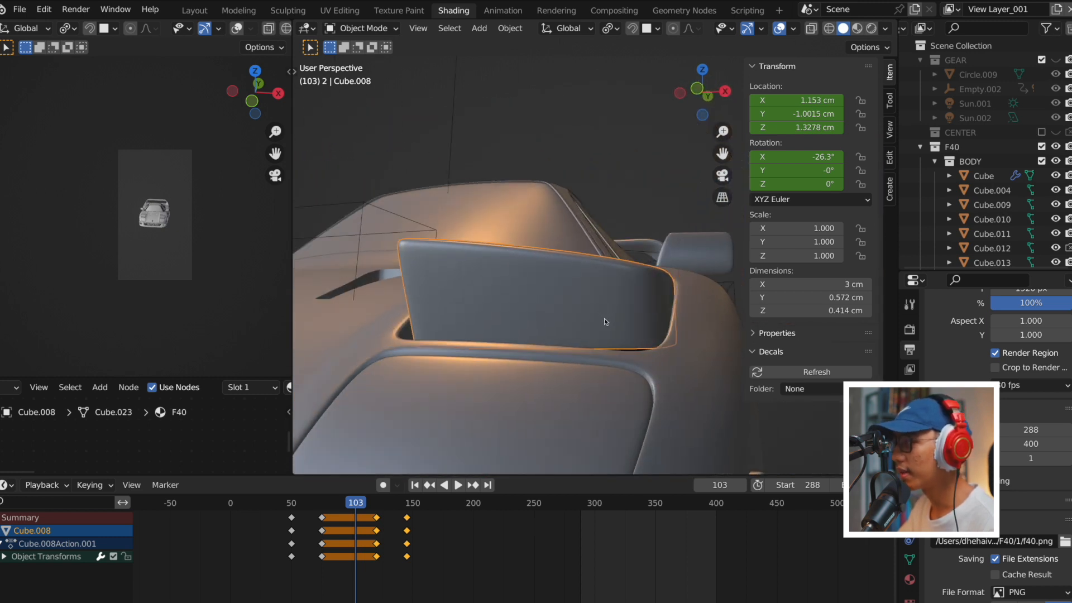
pyautogui.press('Tab')
pyautogui.press('KP_1')
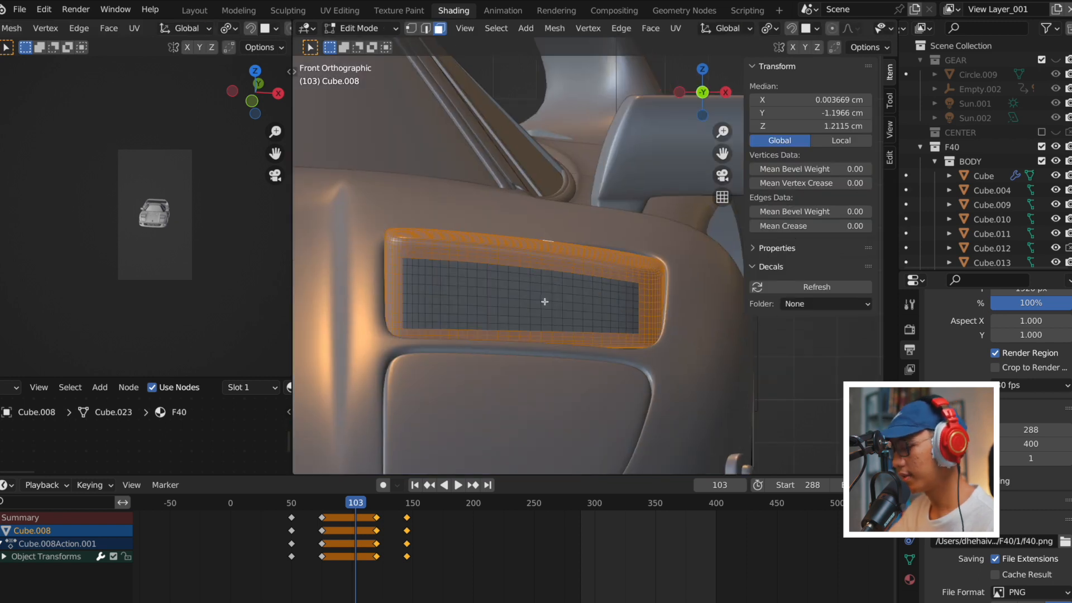
pyautogui.hotkey('ctrl', 'i')
pyautogui.scroll(5, 545, 302)
pyautogui.scroll(-4, 536, 302)
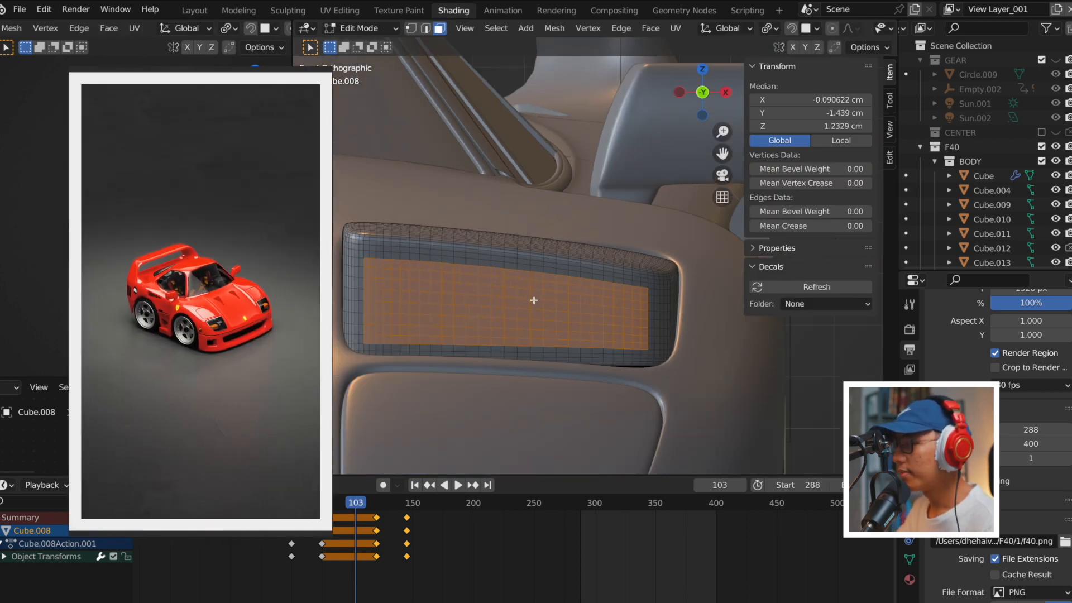
pyautogui.moveTo(537, 296); pyautogui.dragTo(580, 324, button='middle')
pyautogui.press('Tab')
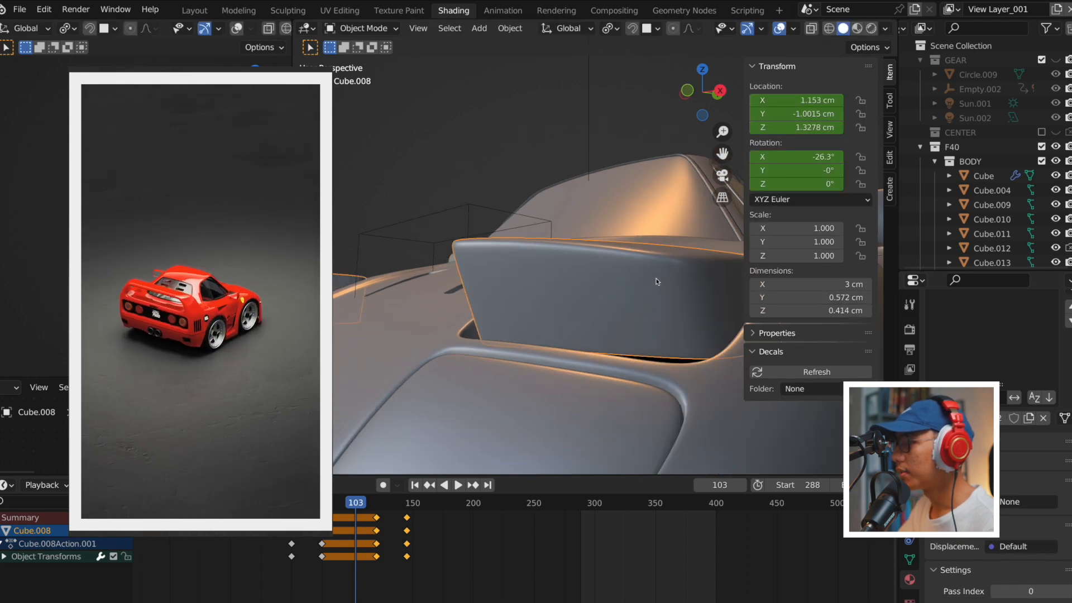
# Make GLASS HEADLAMP the active material slot in edit mode and hide headlight Cube.008 to look at the parts inside.
pyautogui.moveTo(616, 246); pyautogui.dragTo(558, 279, button='middle')
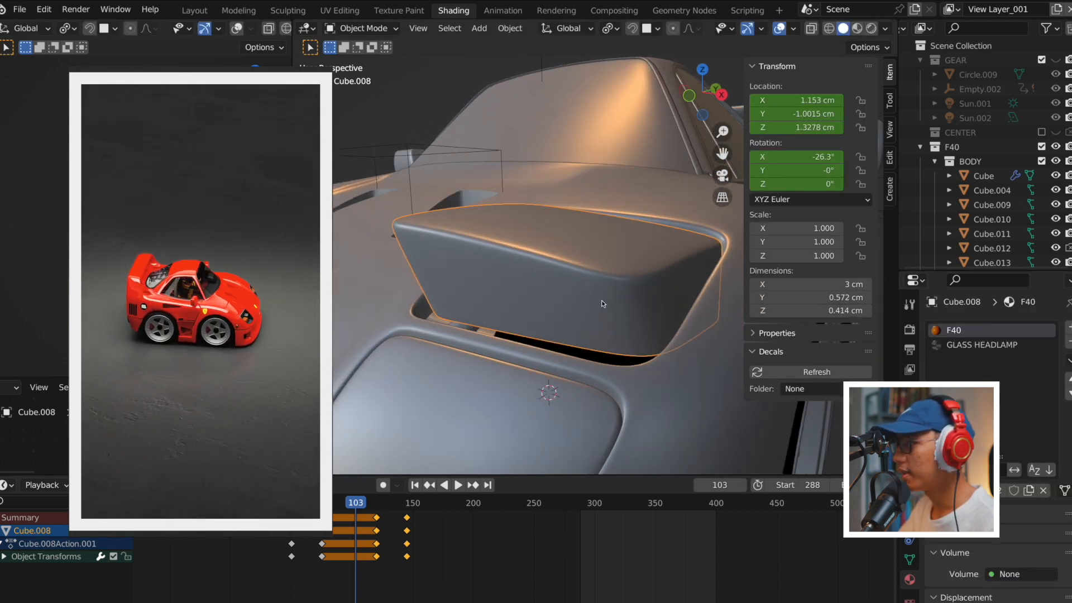
pyautogui.press('Tab')
pyautogui.click(960, 344)
pyautogui.scroll(3, 478, 318)
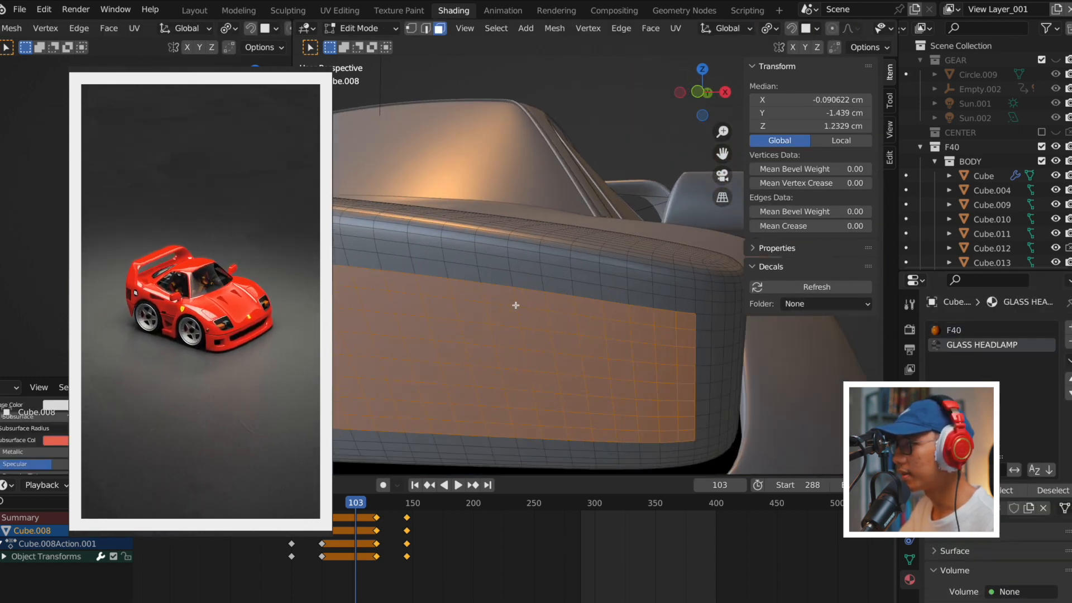
pyautogui.press('Tab')
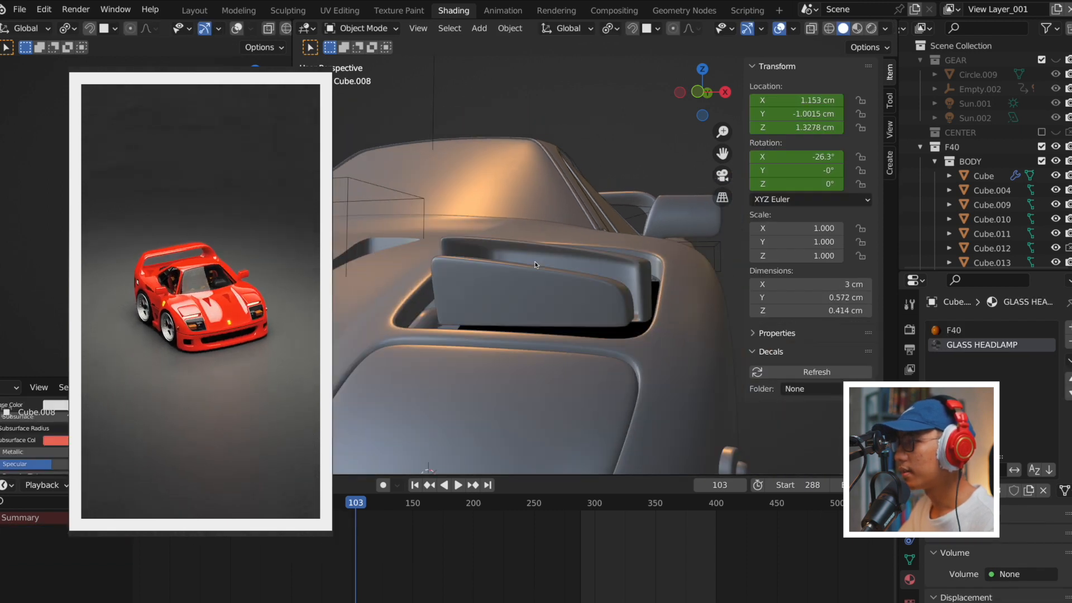
pyautogui.moveTo(536, 290); pyautogui.dragTo(548, 320, button='middle')
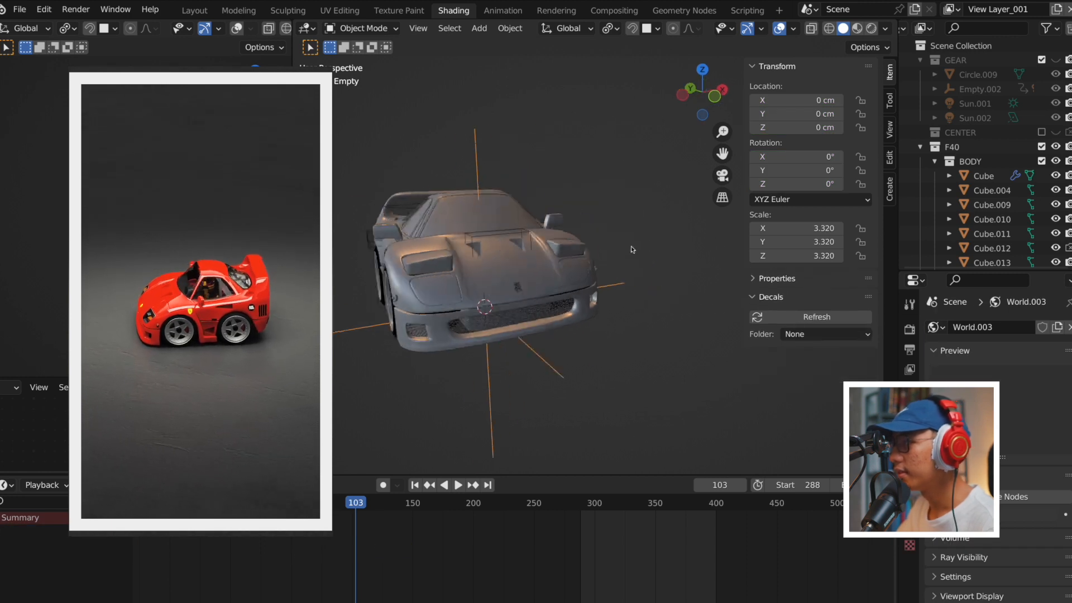
# Try moving the Empty at the car's base in the viewport and cancel the move.
pyautogui.moveTo(632, 249); pyautogui.dragTo(545, 279, button='middle')
pyautogui.scroll(-3, 538, 290)
pyautogui.press('g')
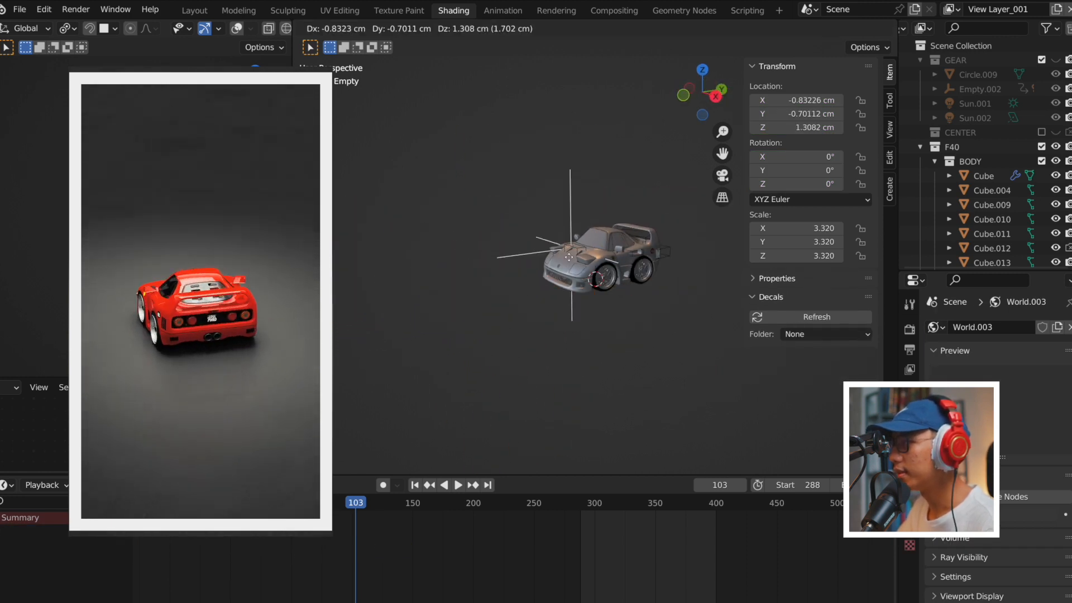
pyautogui.press('Escape')
# Examine the complete car model up close from the front three-quarter angle and from directly above.
pyautogui.scroll(10, 505, 234)
pyautogui.moveTo(504, 235)
pyautogui.mouseDown(button='middle')
pyautogui.moveTo(396, 225)
pyautogui.moveTo(505, 234)
pyautogui.mouseUp(button='middle')
pyautogui.scroll(-6, 536, 251)
pyautogui.moveTo(731, 312); pyautogui.dragTo(431, 280, button='middle')
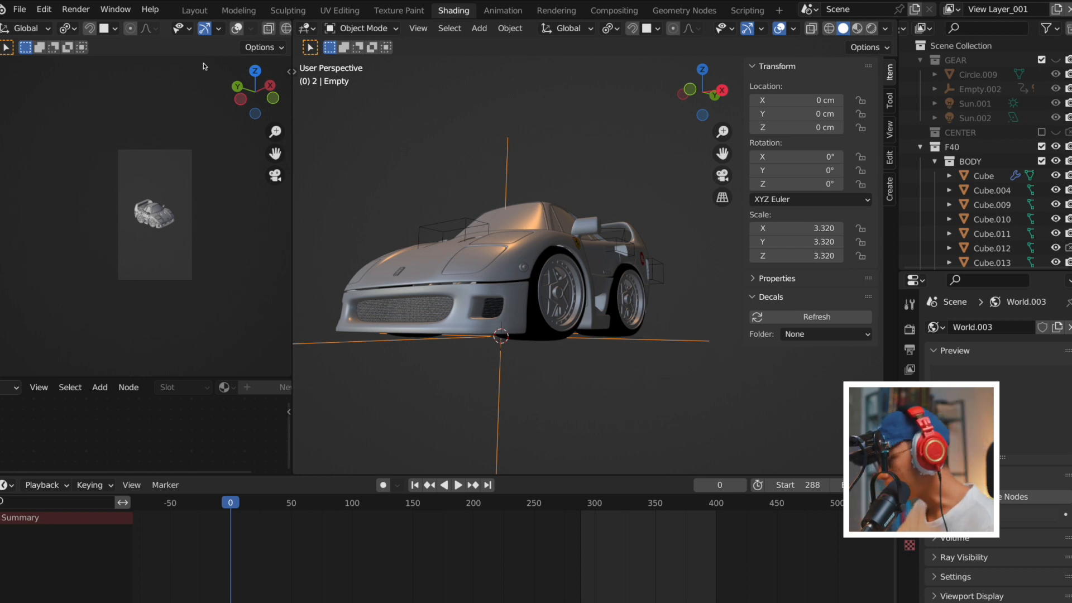
pyautogui.moveTo(468, 188); pyautogui.dragTo(546, 229, button='middle')
pyautogui.scroll(-2, 465, 191)
pyautogui.scroll(2, 546, 229)
pyautogui.press('KP_7')
pyautogui.scroll(-3, 578, 196)
pyautogui.keyDown('shift'); pyautogui.moveTo(582, 208); pyautogui.dragTo(589, 239, button='middle'); pyautogui.keyUp('shift')
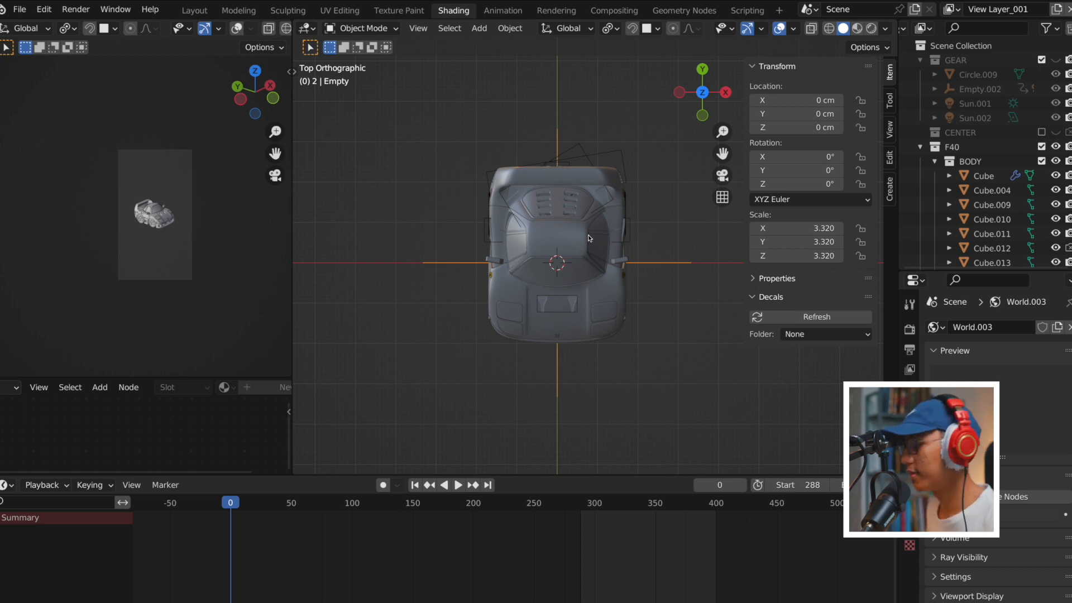
# Inspect the car body from low and angled perspectives and in straight front and back views.
pyautogui.moveTo(588, 237); pyautogui.dragTo(497, 319, button='middle')
pyautogui.scroll(5, 572, 327)
pyautogui.scroll(-4, 572, 327)
pyautogui.keyDown('shift'); pyautogui.moveTo(633, 342); pyautogui.dragTo(511, 351, button='middle'); pyautogui.keyUp('shift')
pyautogui.press('KP_1')
pyautogui.press('ctrl+KP_1')
pyautogui.scroll(4, 505, 333)
pyautogui.moveTo(505, 334); pyautogui.dragTo(578, 254, button='middle')
pyautogui.scroll(-3, 532, 246)
pyautogui.keyDown('shift'); pyautogui.moveTo(490, 252); pyautogui.dragTo(638, 266, button='middle'); pyautogui.keyUp('shift')
pyautogui.scroll(2, 581, 254)
pyautogui.moveTo(455, 254); pyautogui.dragTo(514, 303, button='middle')
pyautogui.press('`')
pyautogui.click(579, 254)
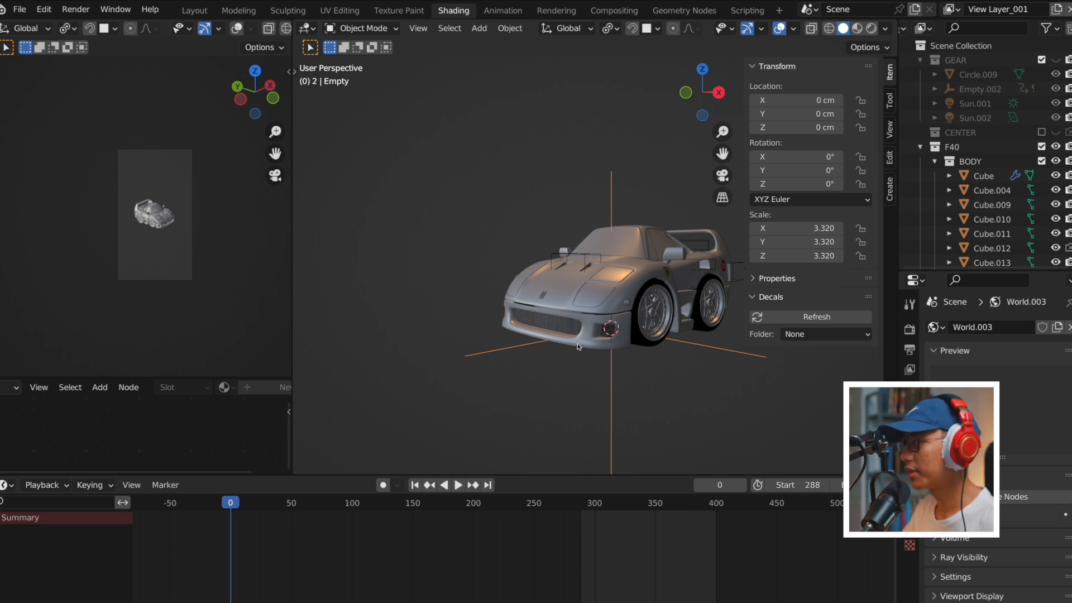
# Review the car's overall proportions from the front and in left and right orthographic side profiles, including its rear three-quarter angle.
pyautogui.scroll(-2, 598, 368)
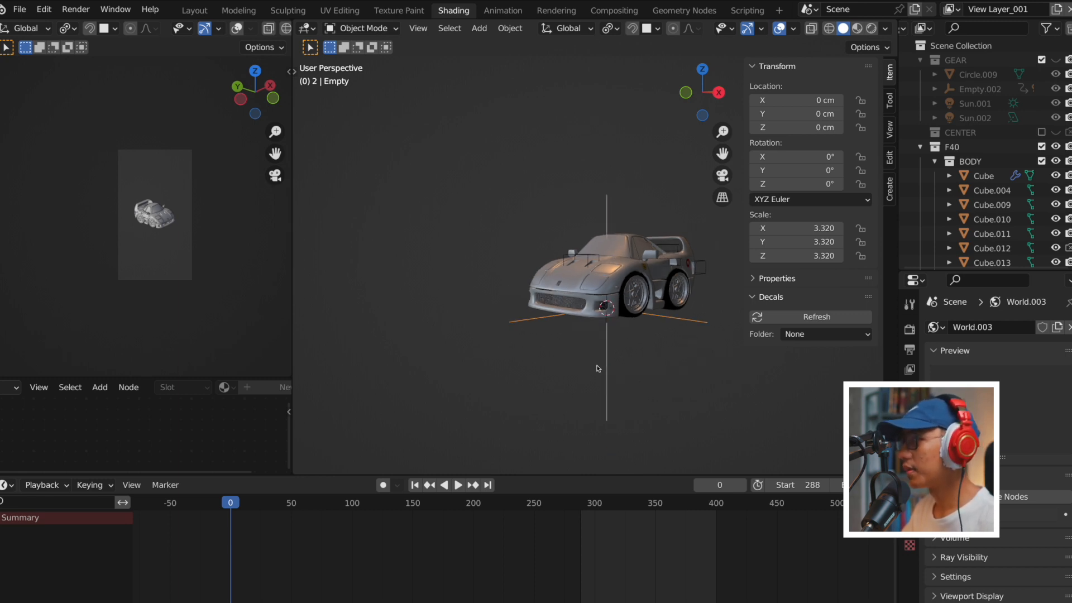
pyautogui.scroll(5, 598, 368)
pyautogui.scroll(-3, 598, 369)
pyautogui.moveTo(598, 368); pyautogui.dragTo(670, 340, button='middle')
pyautogui.scroll(-2, 562, 354)
pyautogui.keyDown('shift'); pyautogui.moveTo(527, 342); pyautogui.dragTo(579, 341, button='middle'); pyautogui.keyUp('shift')
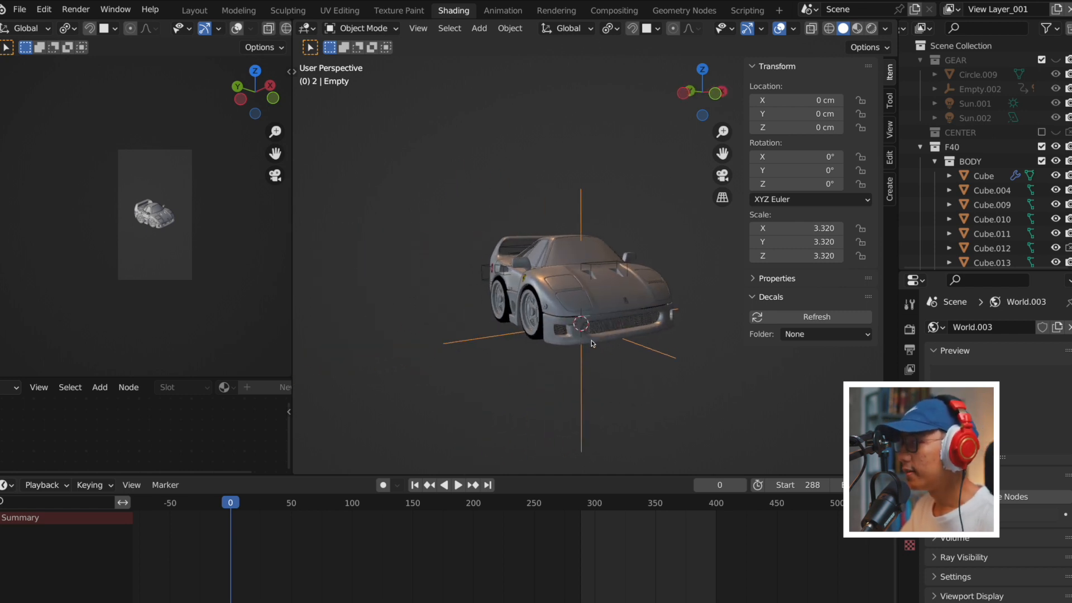
pyautogui.press('KP_1')
pyautogui.keyDown('shift'); pyautogui.moveTo(688, 328); pyautogui.dragTo(611, 347, button='middle'); pyautogui.keyUp('shift')
pyautogui.press('KP_3')
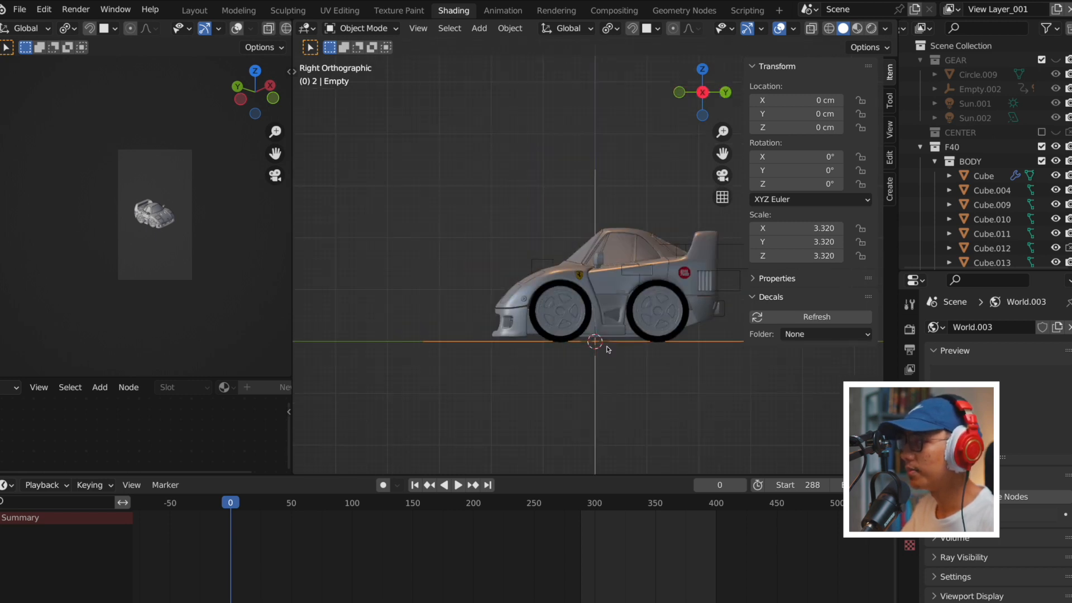
pyautogui.scroll(2, 606, 349)
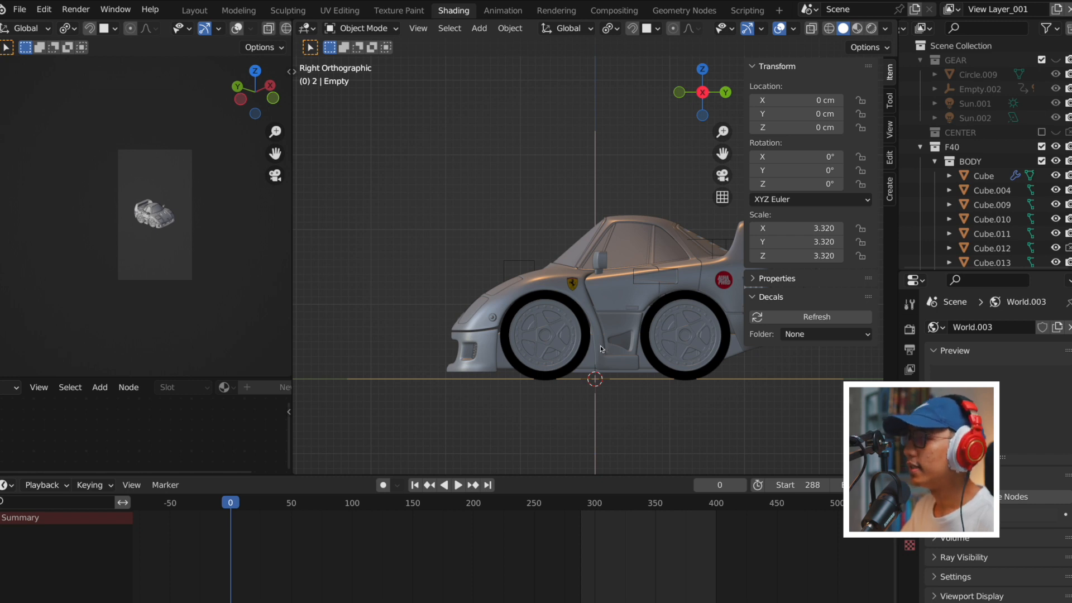
pyautogui.scroll(-1, 601, 349)
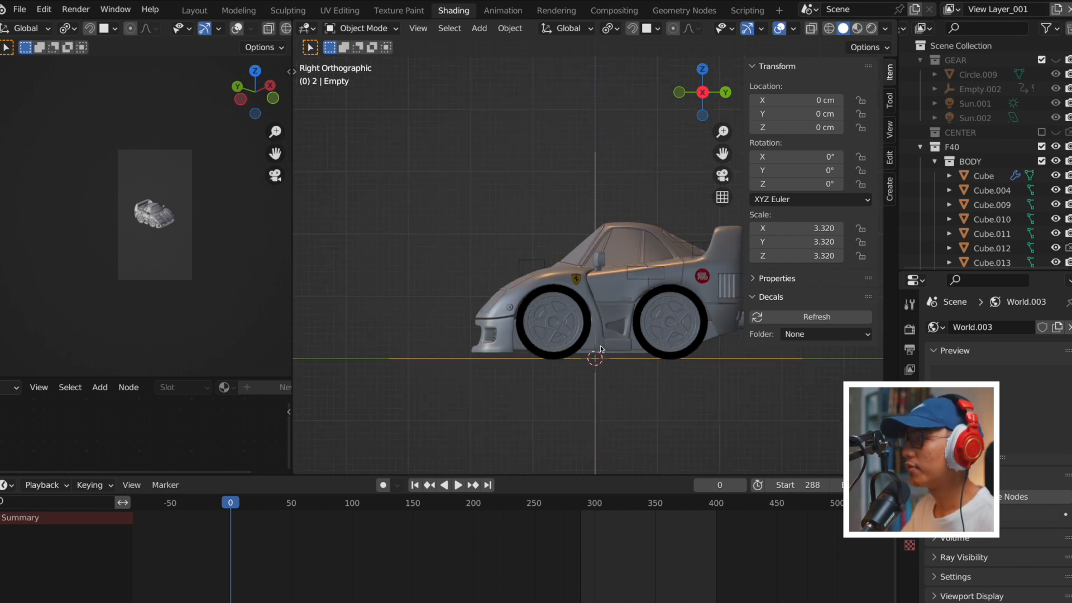
pyautogui.moveTo(589, 308); pyautogui.dragTo(650, 322, button='middle')
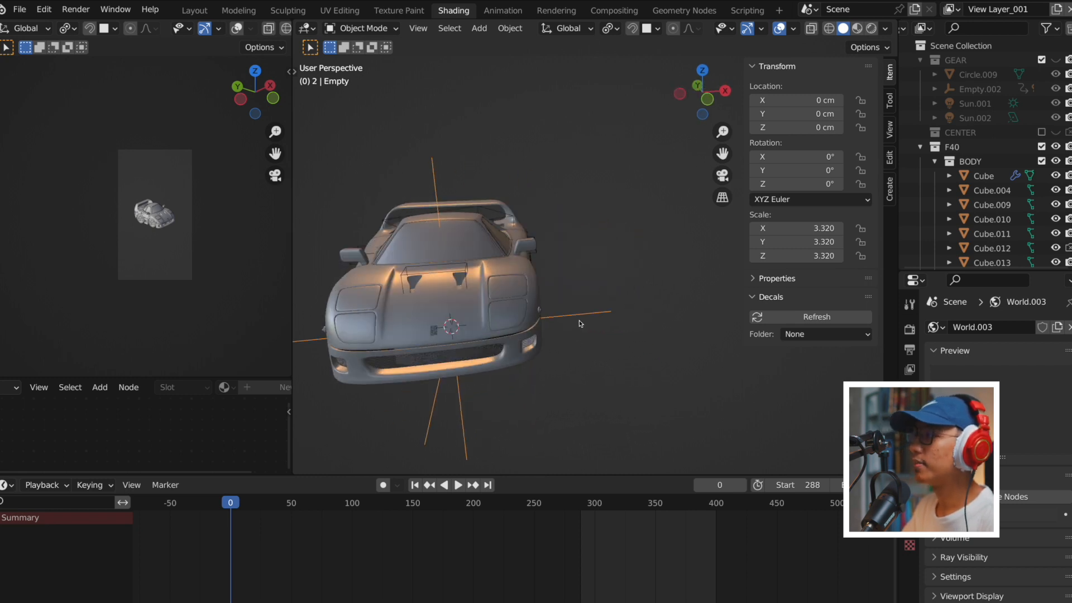
pyautogui.moveTo(564, 318); pyautogui.dragTo(645, 317, button='middle')
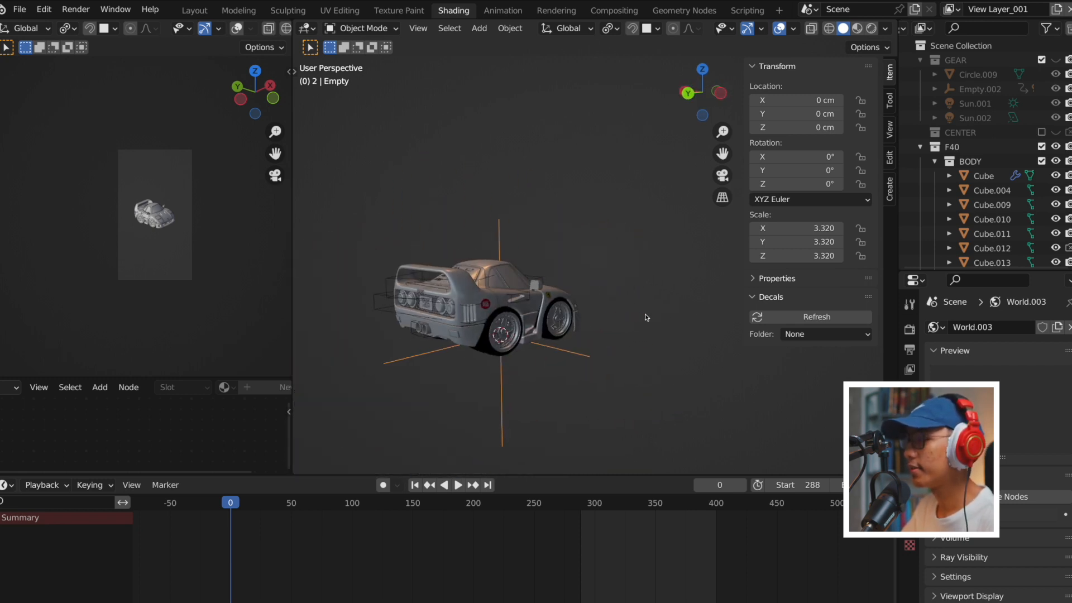
pyautogui.press('ctrl+KP_3')
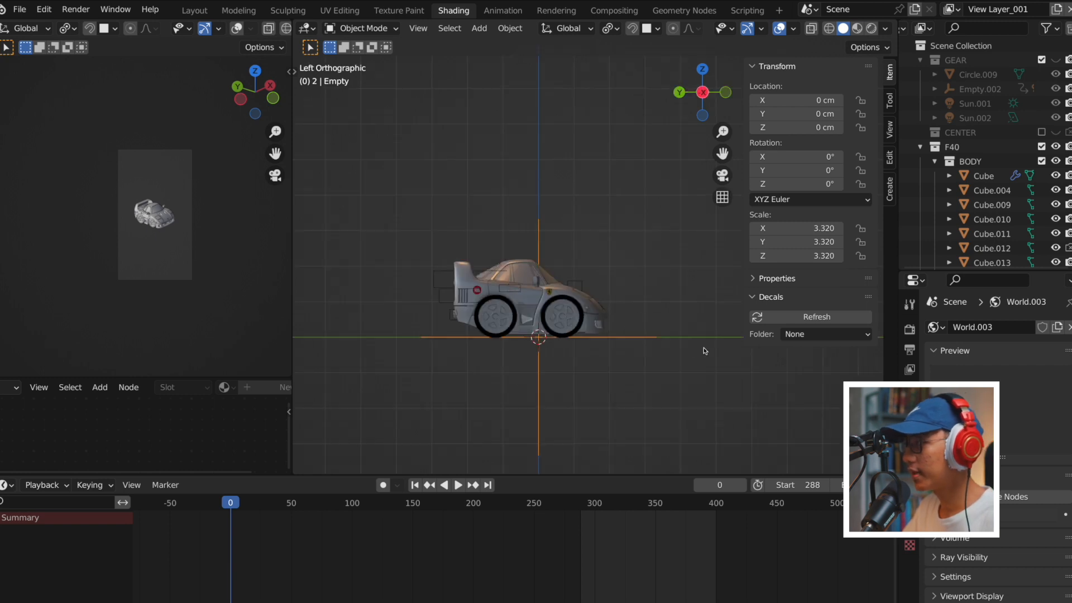
pyautogui.moveTo(586, 351); pyautogui.dragTo(622, 331, button='middle')
pyautogui.press('KP_3')
pyautogui.scroll(4, 653, 342)
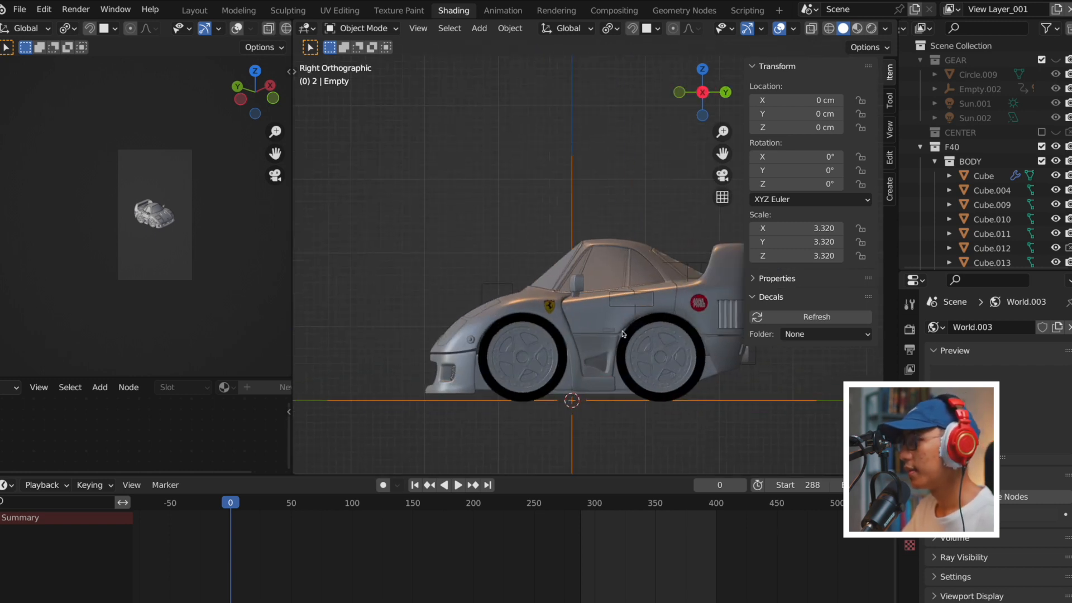